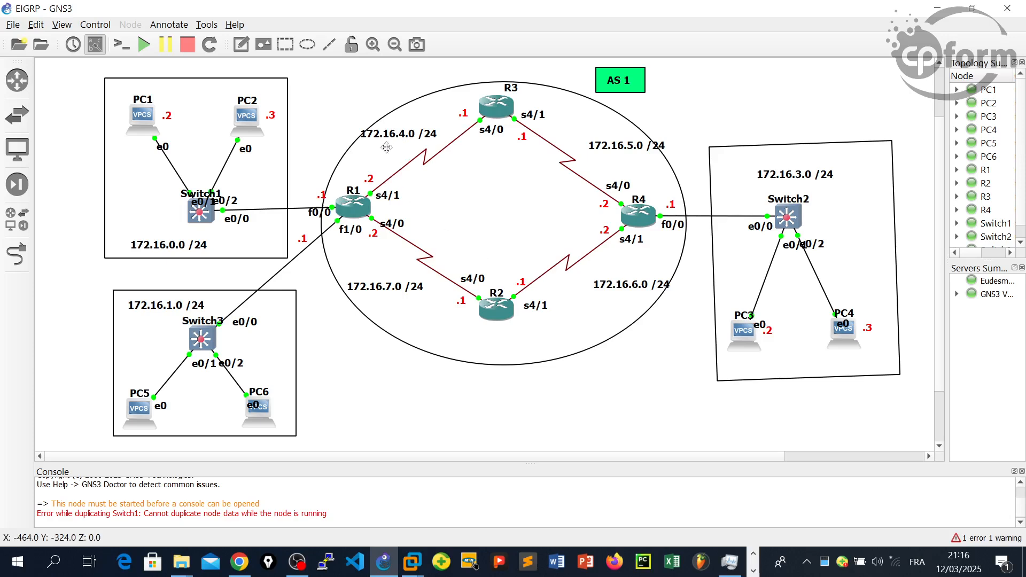
left_click_drag(78, 60, 273, 266)
left_click_drag(89, 281, 305, 450)
left_click_drag(730, 117, 875, 371)
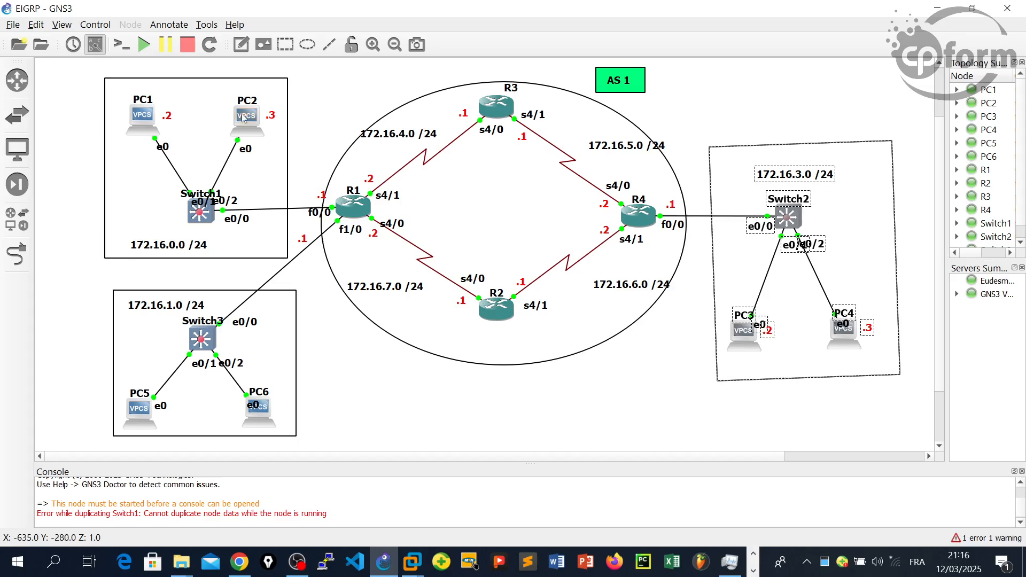
mouse_move(244, 118)
left_click_drag(326, 67, 705, 368)
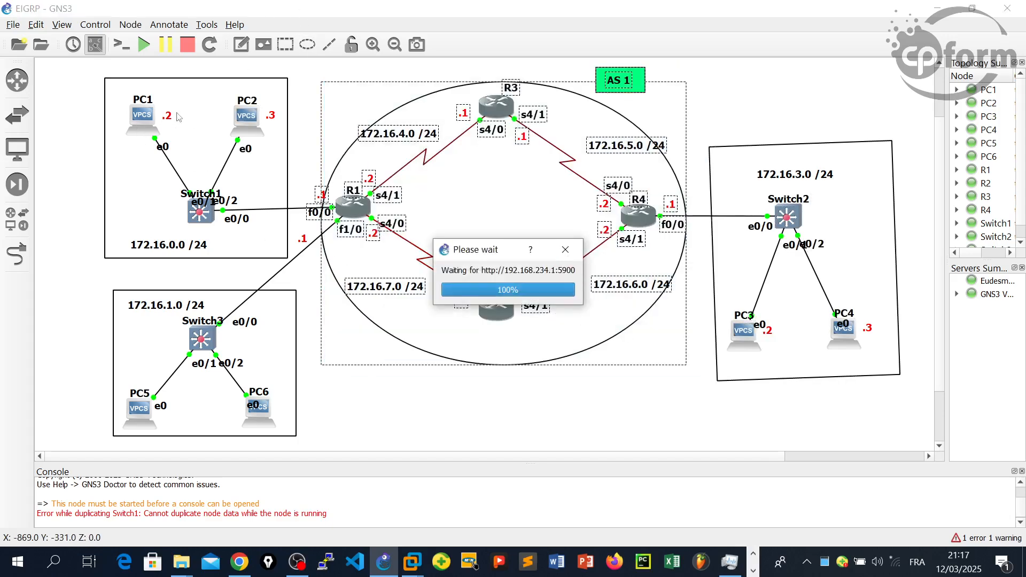
left_click(583, 407)
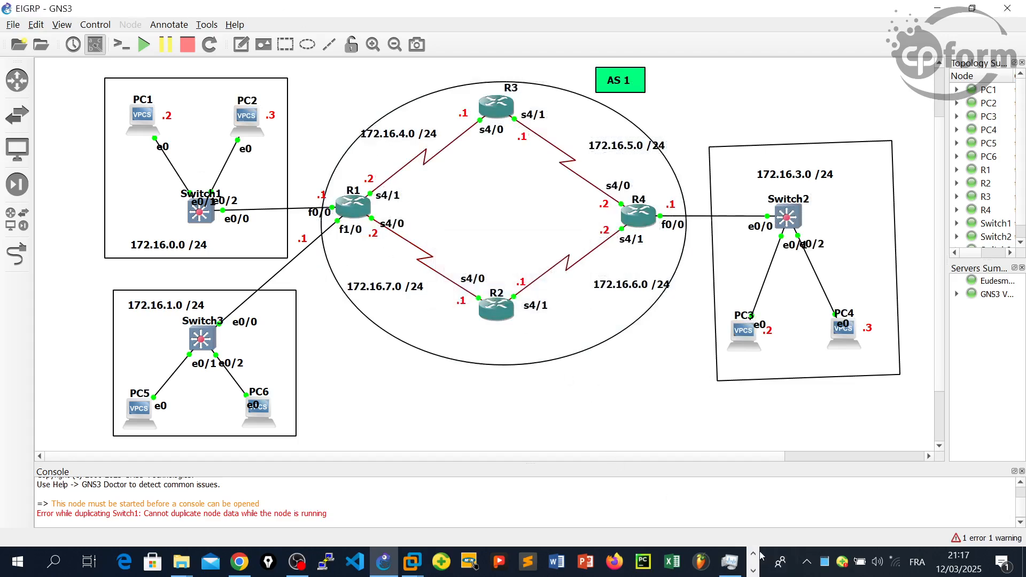
- Open the console of router R1 and enter global configuration mode with conf t
right_click(356, 209)
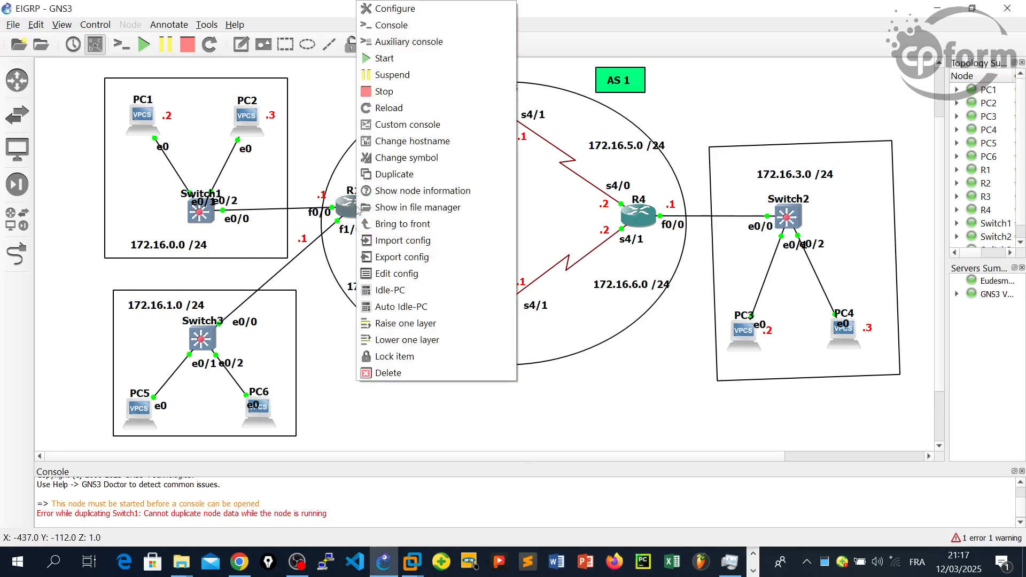
left_click(393, 27)
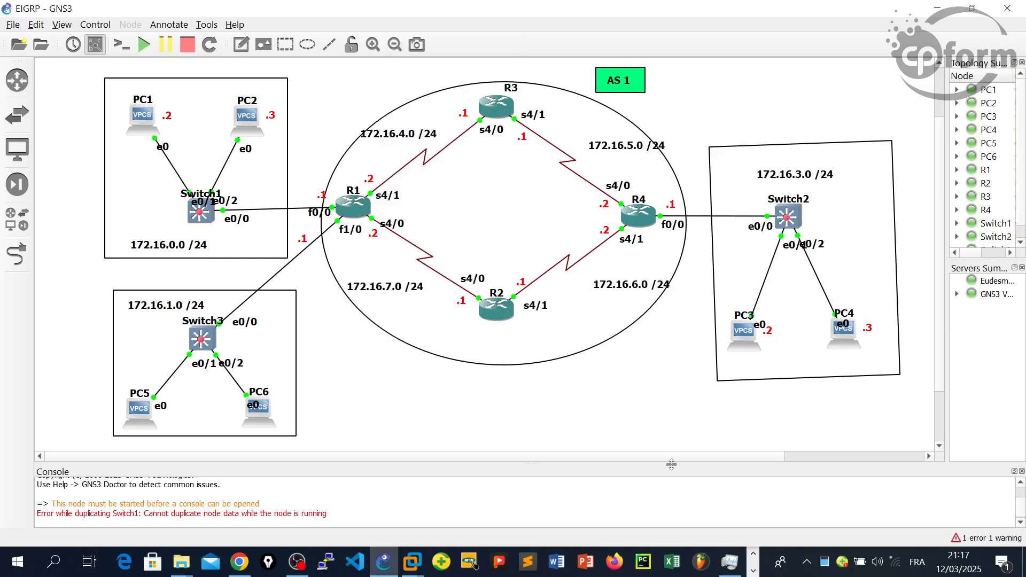
left_click(753, 569)
mouse_move(719, 571)
left_click(500, 490)
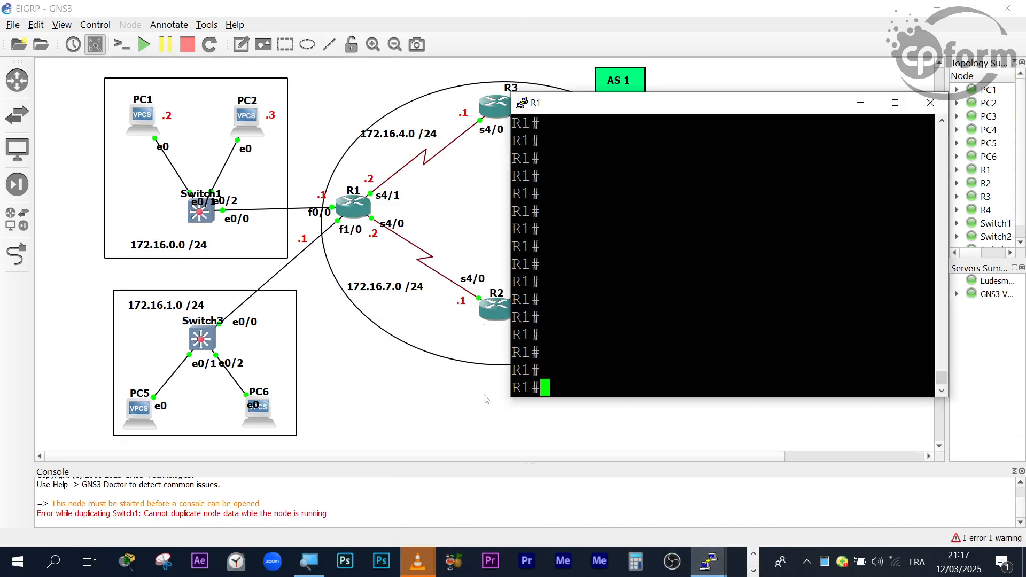
type("conf t")
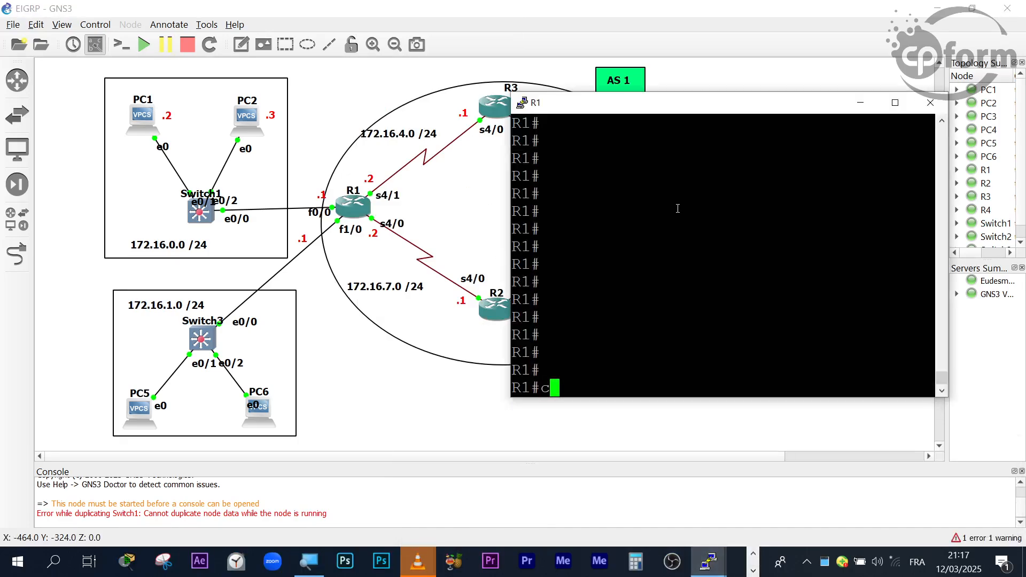
key("Return")
key("Return")
key("Return")
key("Return")
- Enter interface configuration mode for interface serial 4/0 on router R1
type("in")
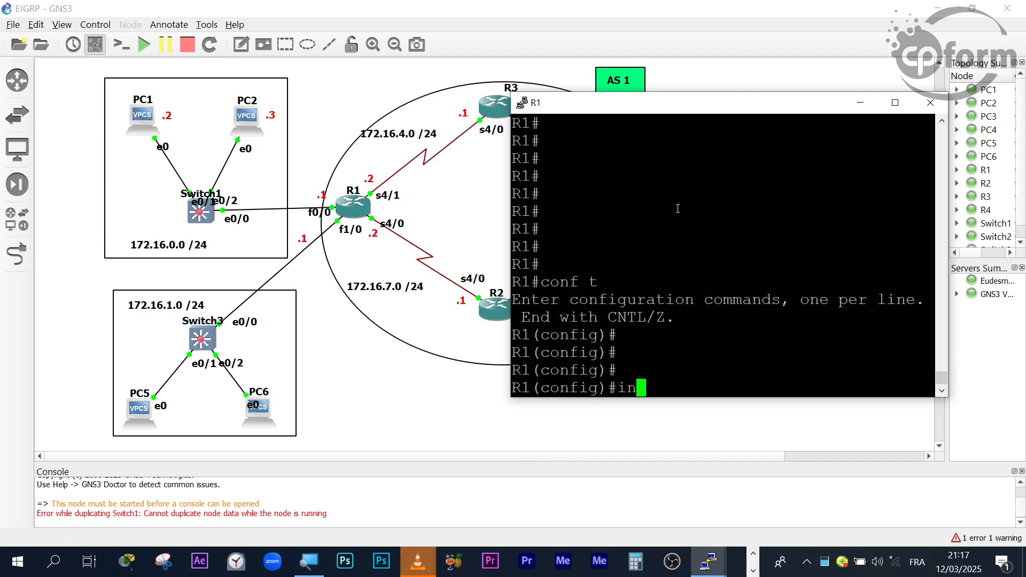
type("t")
key("Tab")
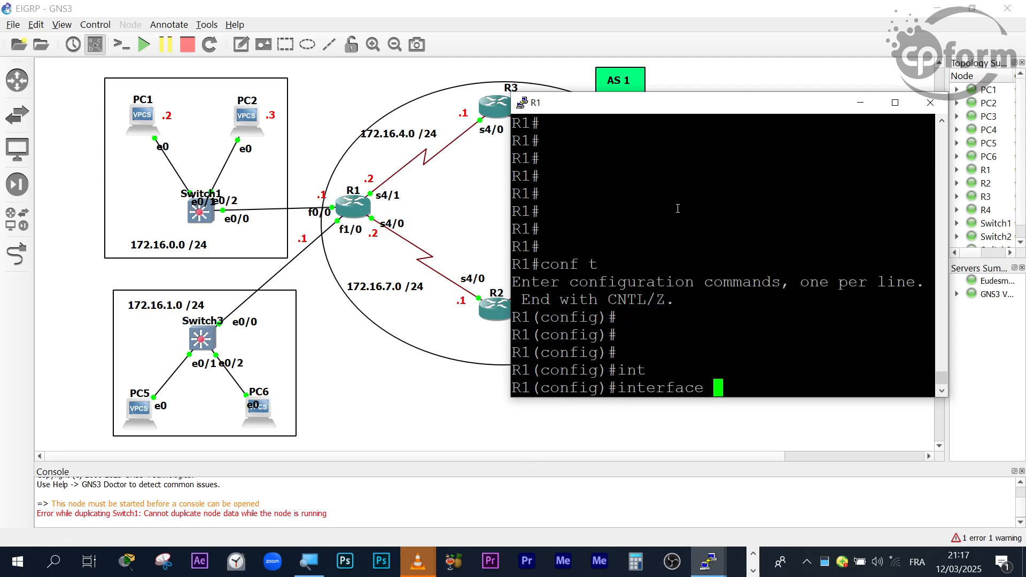
type("ser")
key("Tab")
type("ri")
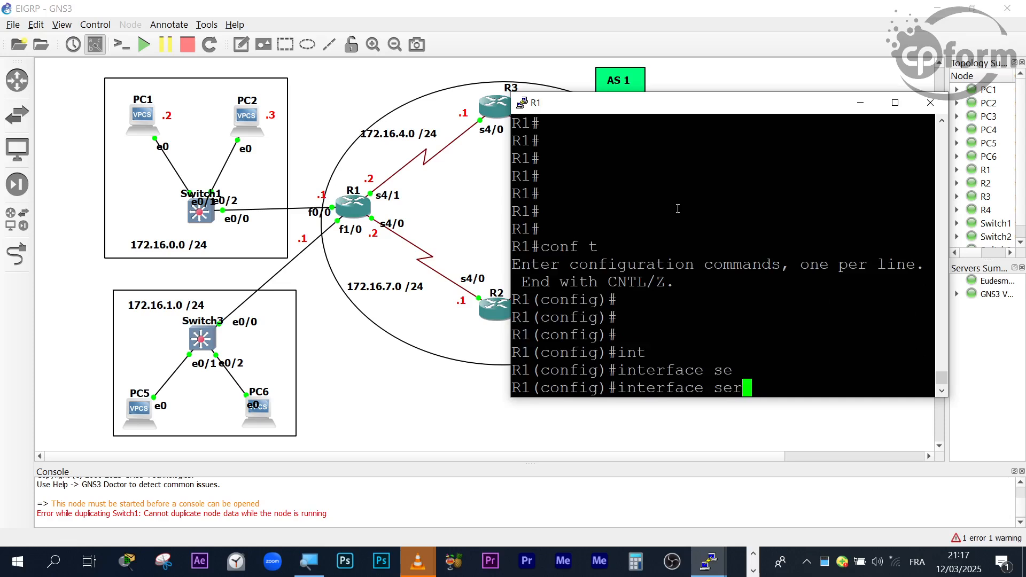
key("Tab")
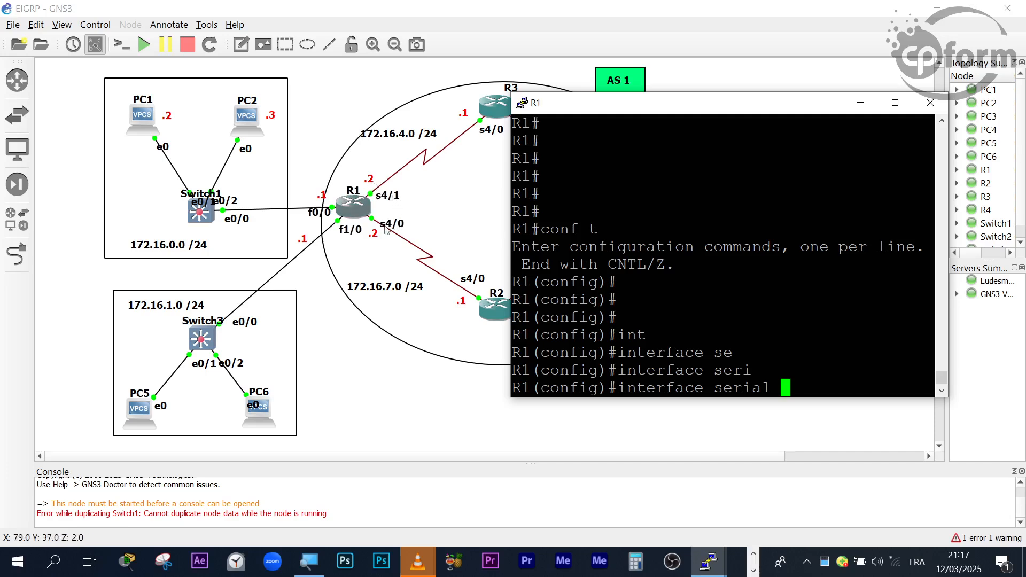
type("4")
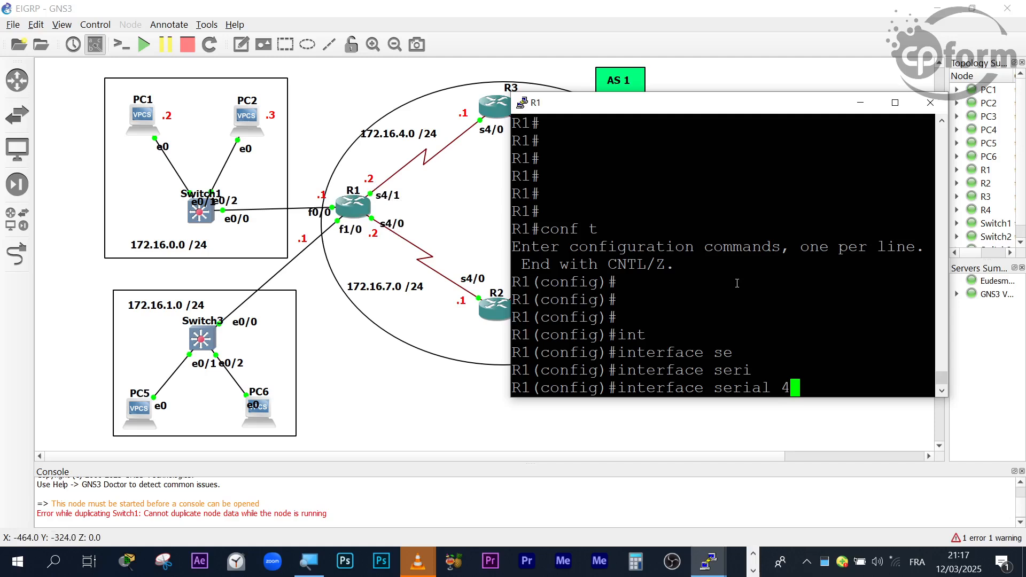
type("/0")
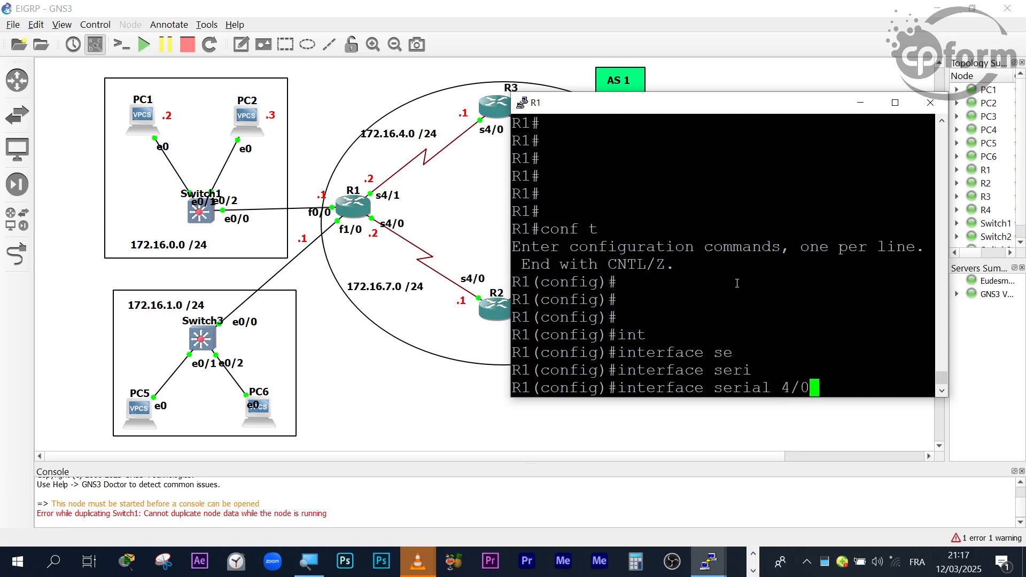
key("Return")
key("Return")
key("Return")
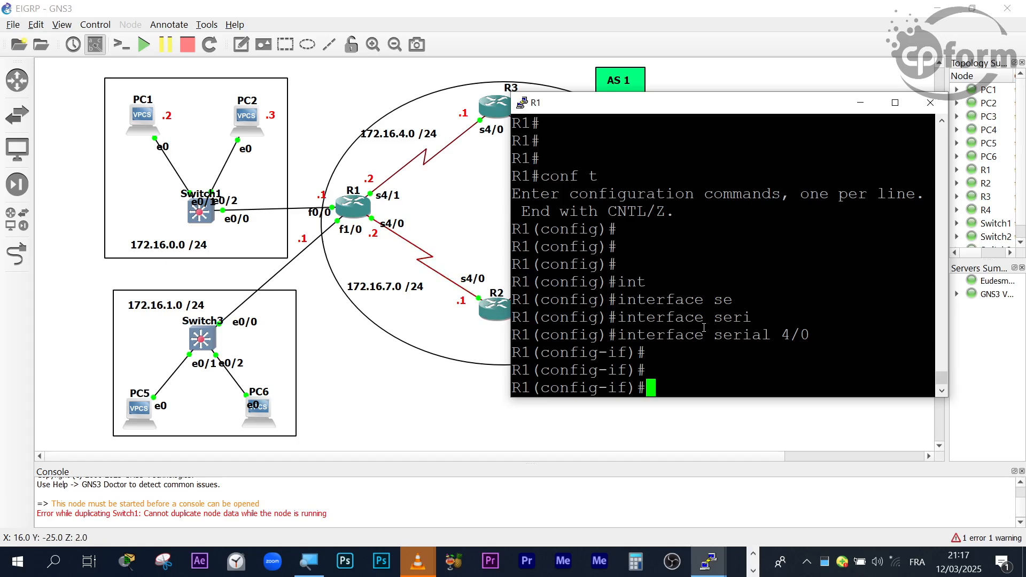
- Enable R1's serial 4/0 interface with the no shutdown command
type("no shu")
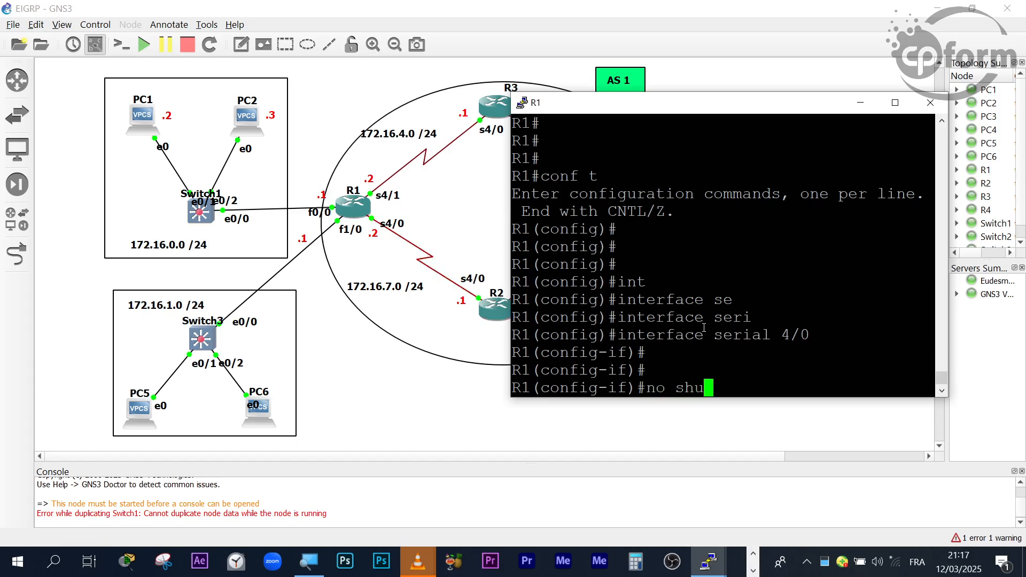
key("Tab")
key("Return")
key("Return")
key("Return")
- Assign IP address 172.16.7.2 with subnet mask 255.255.255.0 to R1's serial 4/0 interface
type("ip ad")
key("Tab")
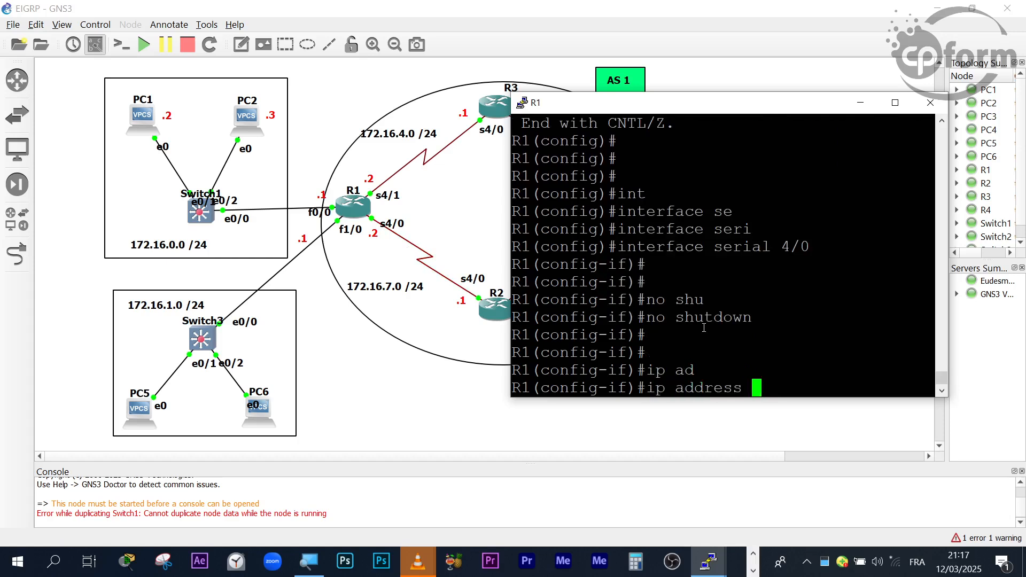
type("172.16.4")
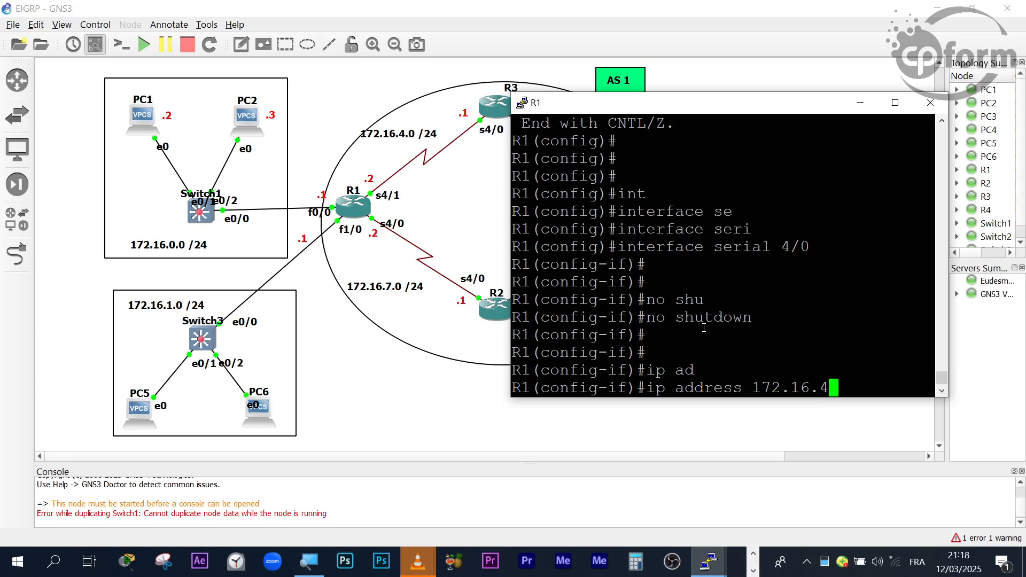
key("BackSpace")
type("7.2 255.55.")
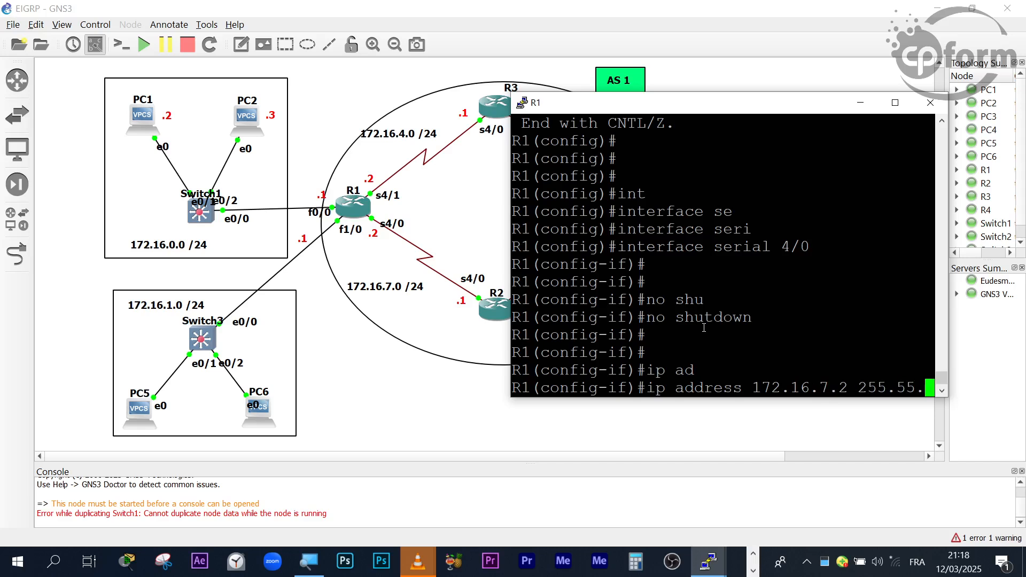
key("BackSpace")
key("BackSpace")
key("BackSpace")
type("255.255")
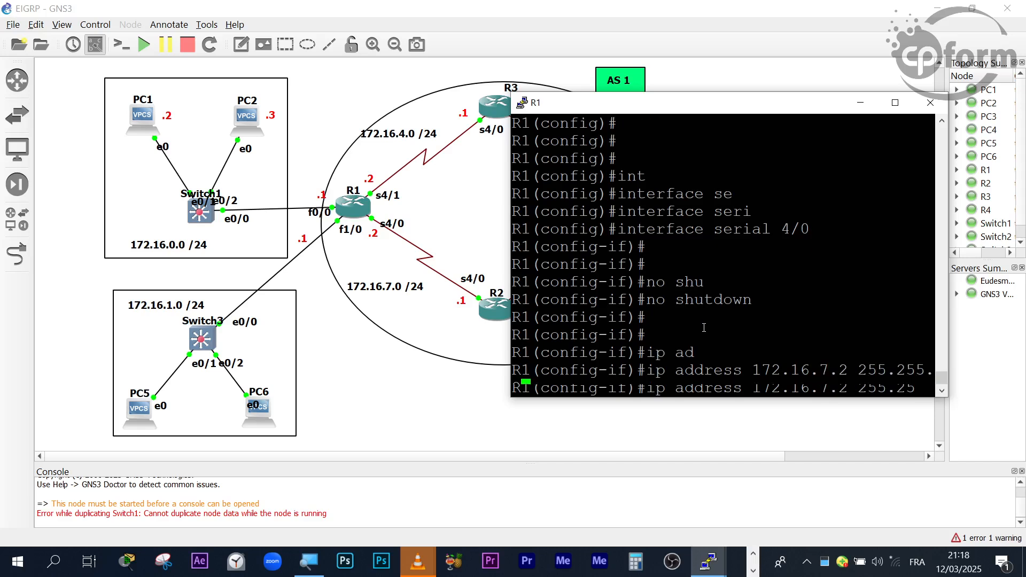
type(".0")
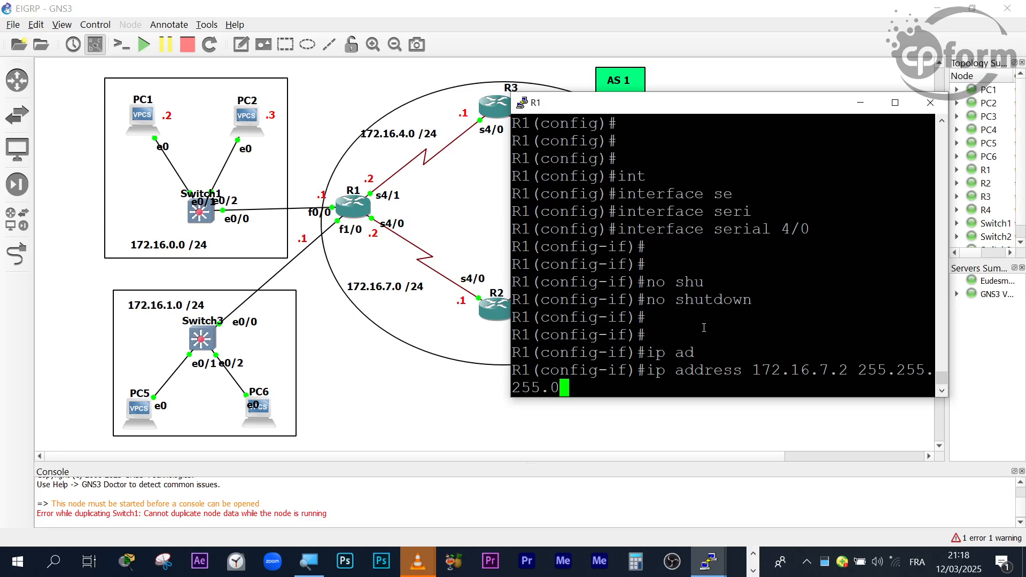
key("Return")
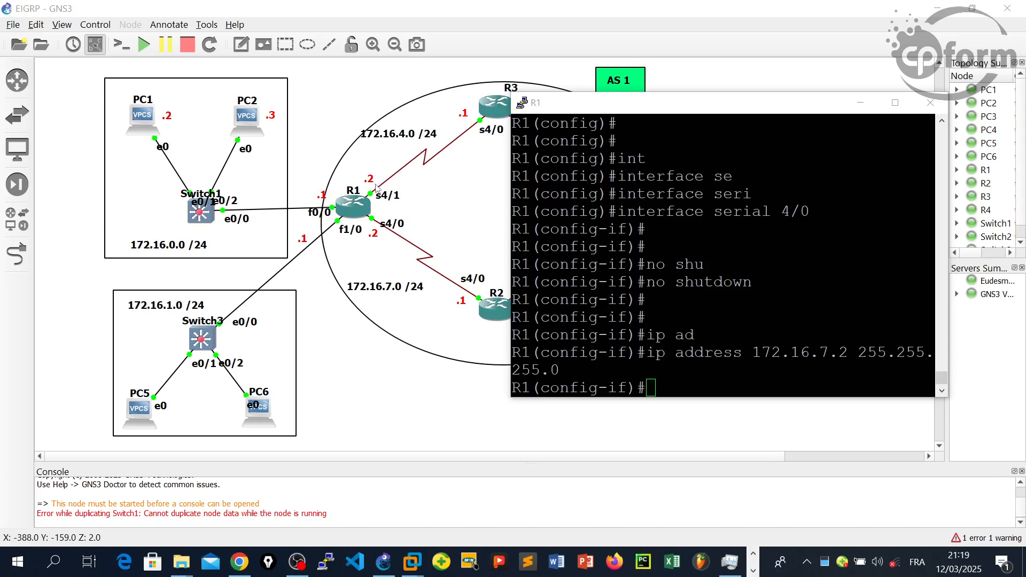
- Exit the serial 4/0 interface configuration on R1 back to global configuration mode
left_click(776, 309)
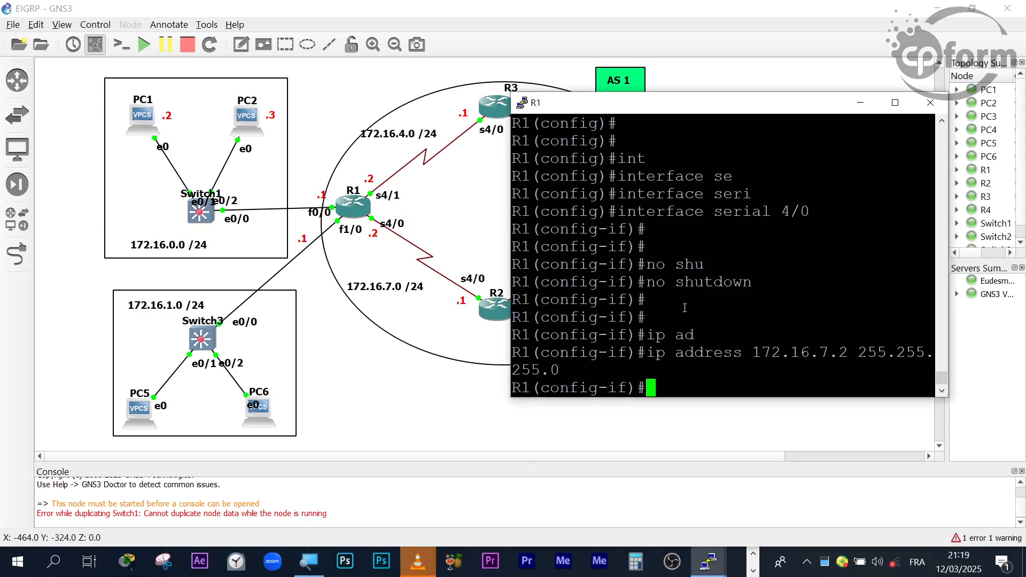
type("ex")
key("Return")
key("Return")
key("Return")
key("Return")
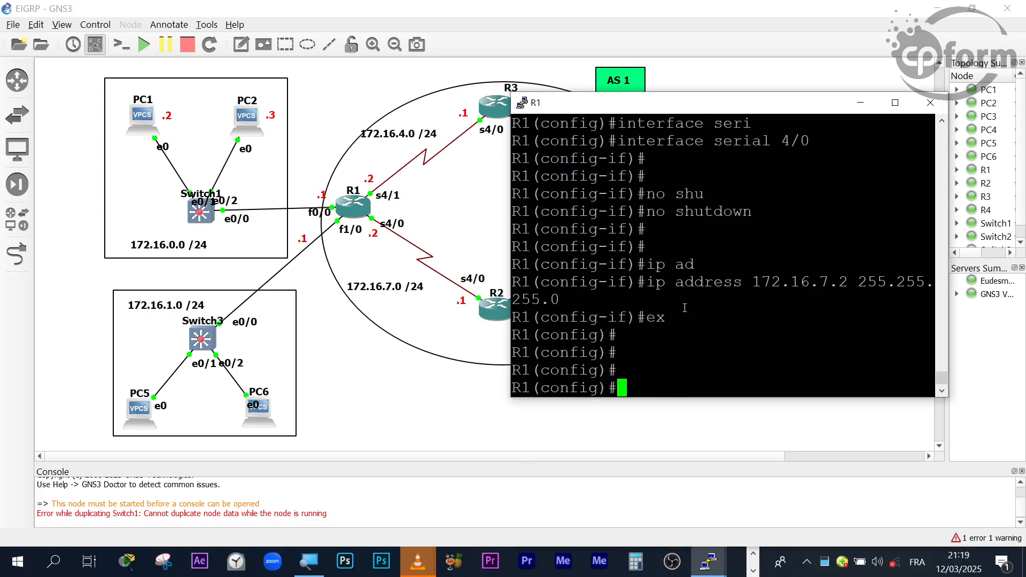
key("Return")
key("Return")
key("Return")
key("Return")
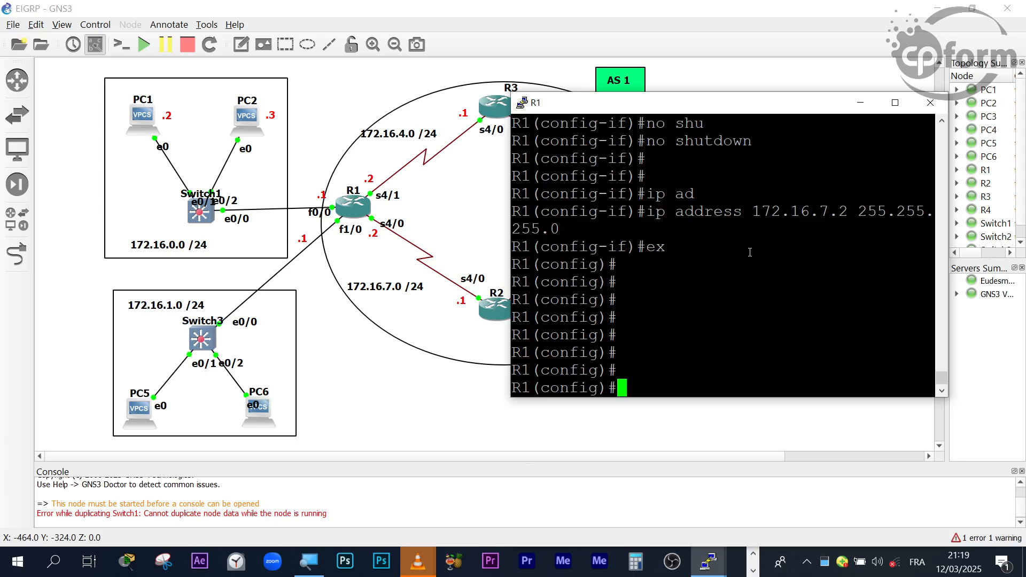
- Enter interface configuration mode for interface serial 4/1 on router R1
type("inter")
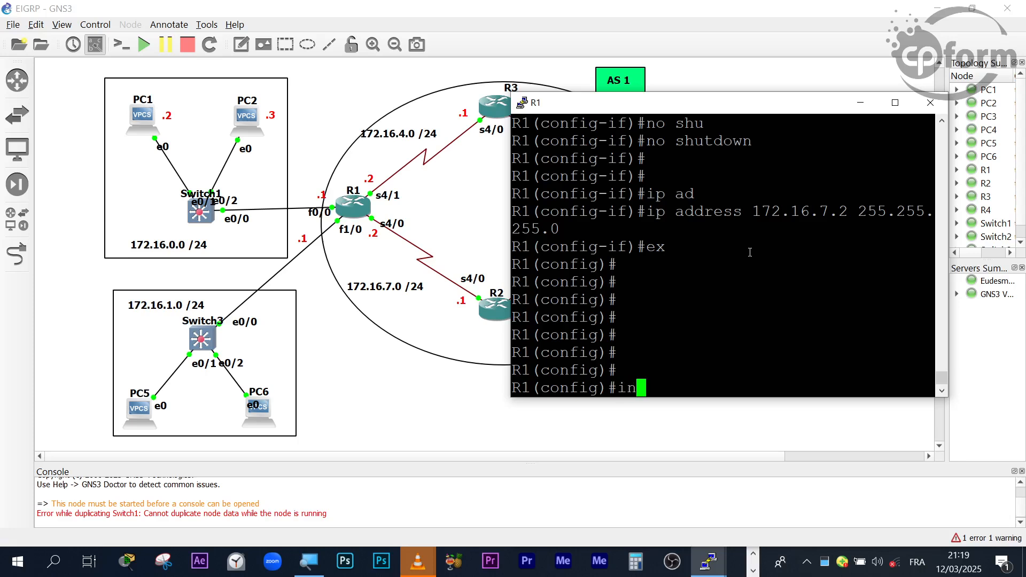
key("Tab")
type("se")
key("Tab")
type("r")
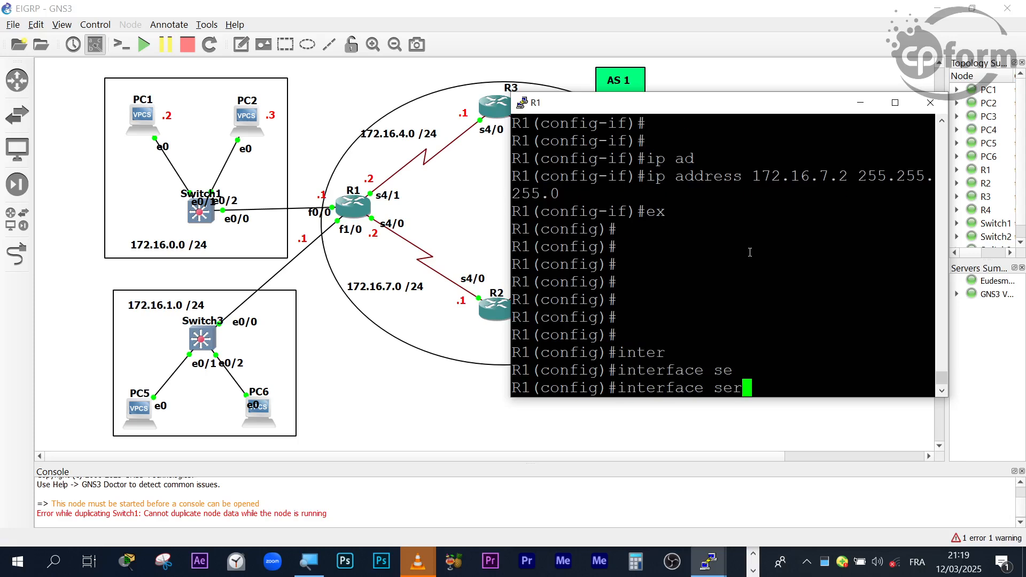
type("i")
key("Tab")
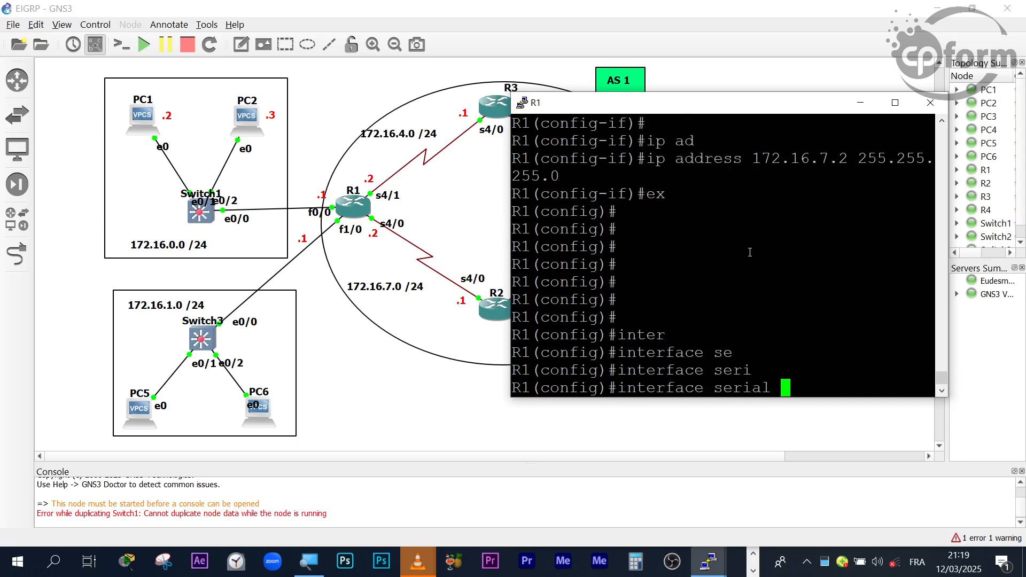
type("4/1")
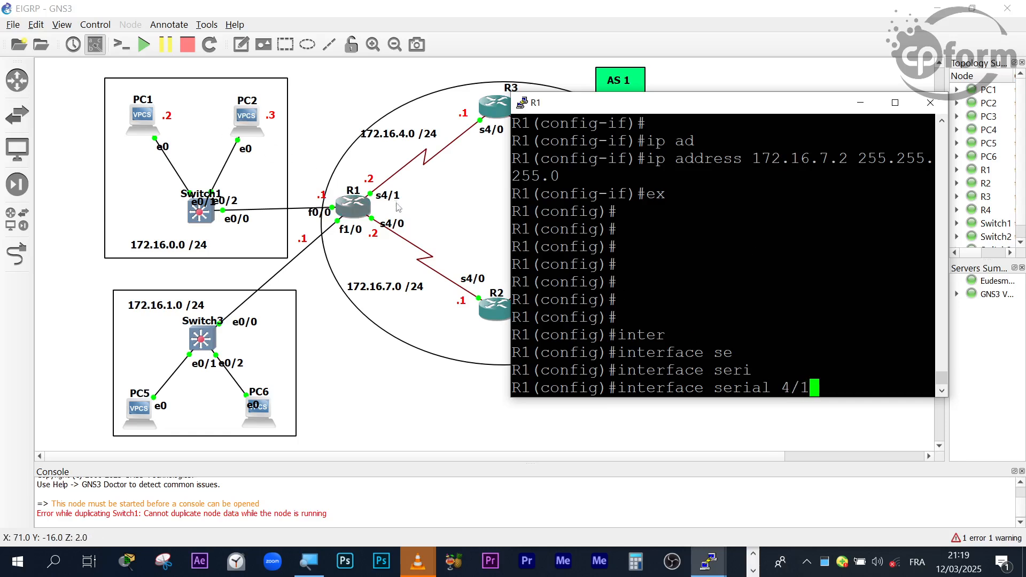
key("Return")
key("Return")
key("Return")
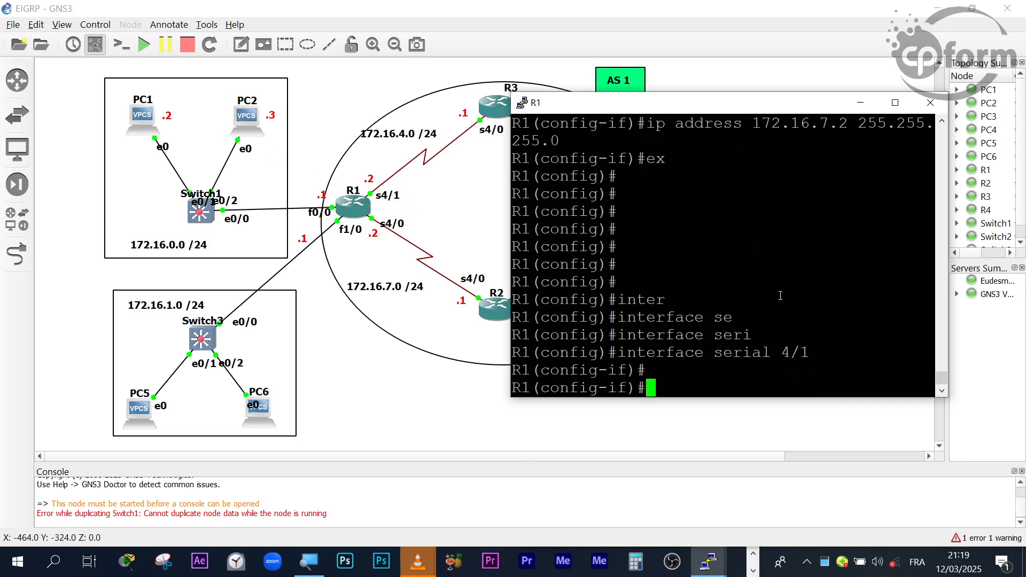
- Enable R1's serial 4/1 interface with the no shutdown command
type("no shu")
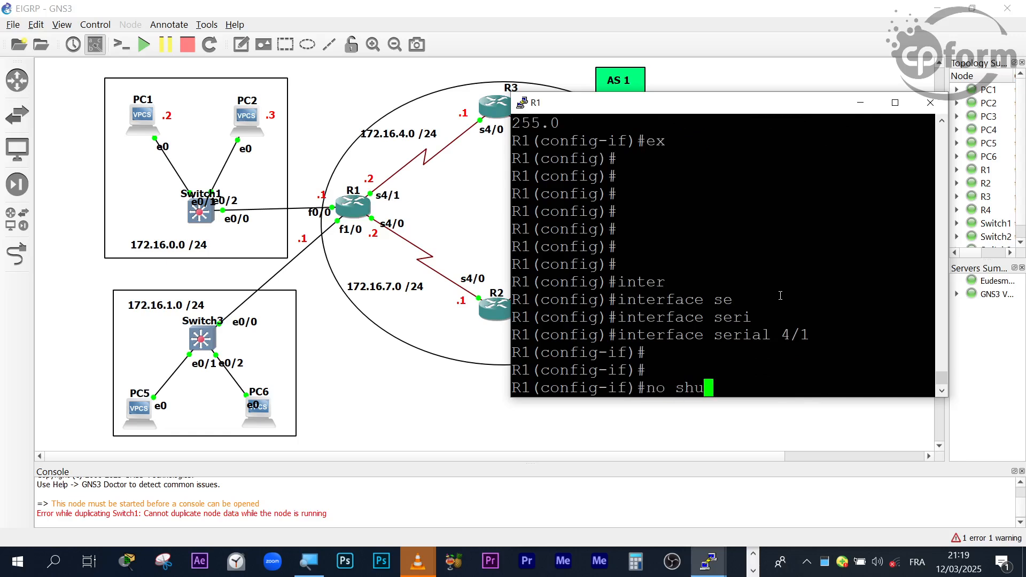
key("Tab")
key("Return")
key("Return")
key("Return")
- Assign IP address 172.16.4.2 with subnet mask 255.255.255.0 to R1's serial 4/1 interface
type("ip add")
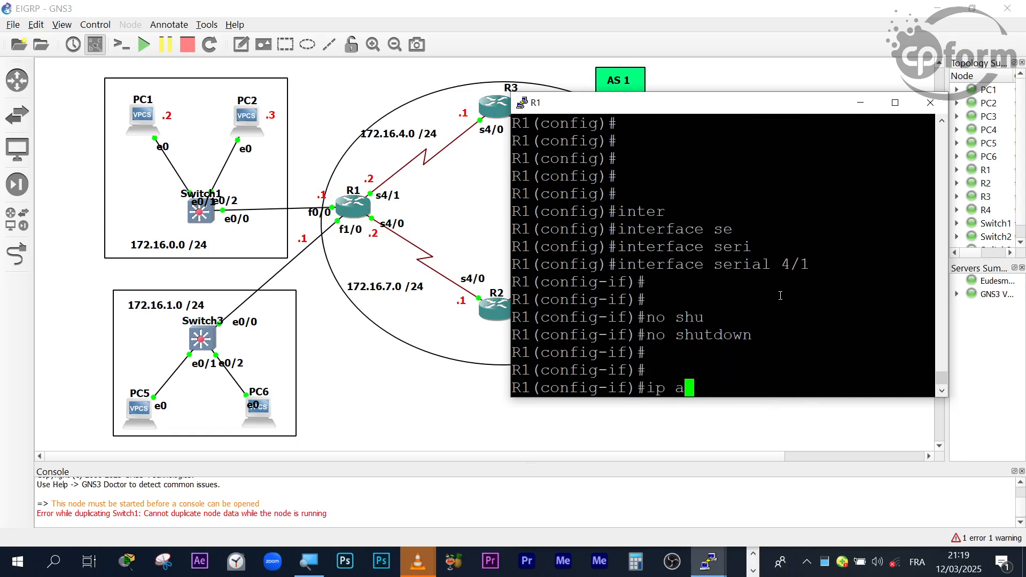
key("Tab")
type("172.16.")
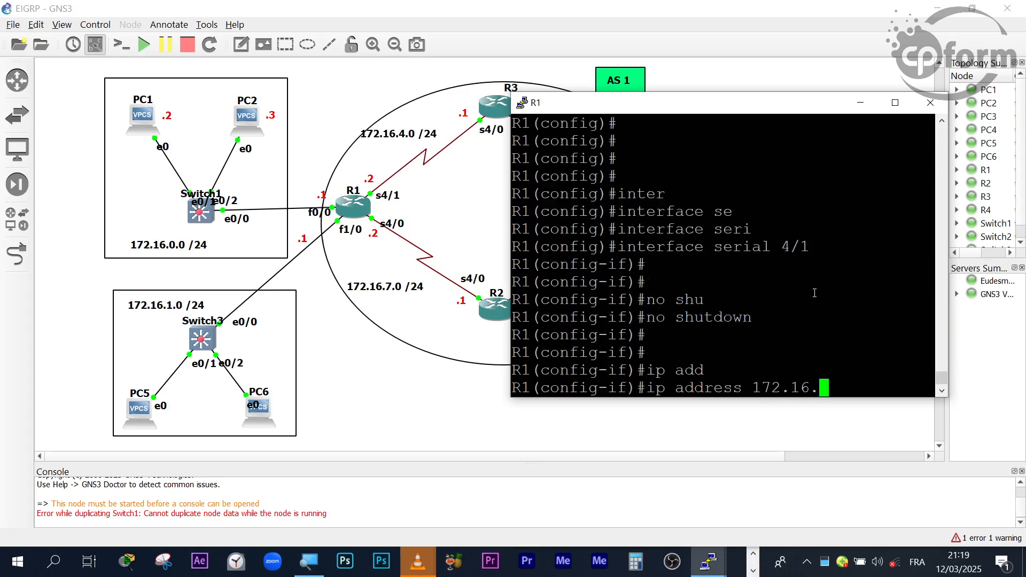
type("4.2 255.255.255.0")
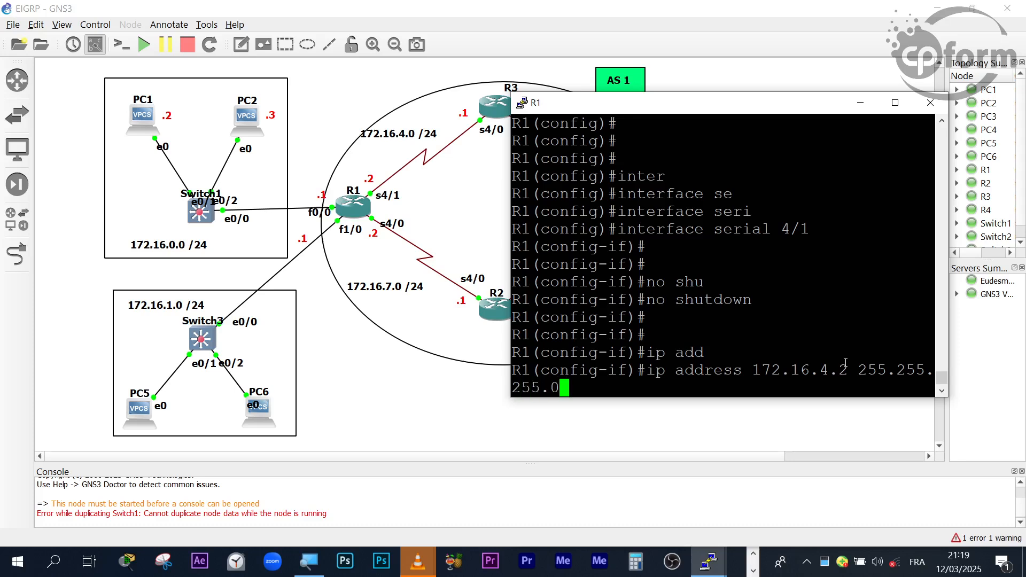
key("Return")
key("Return")
key("Return")
key("Return")
key("Return")
key("Return")
key("Return")
- Exit the serial 4/1 interface configuration on R1 back to global configuration mode
type("ex")
key("Return")
key("Return")
key("Return")
key("Return")
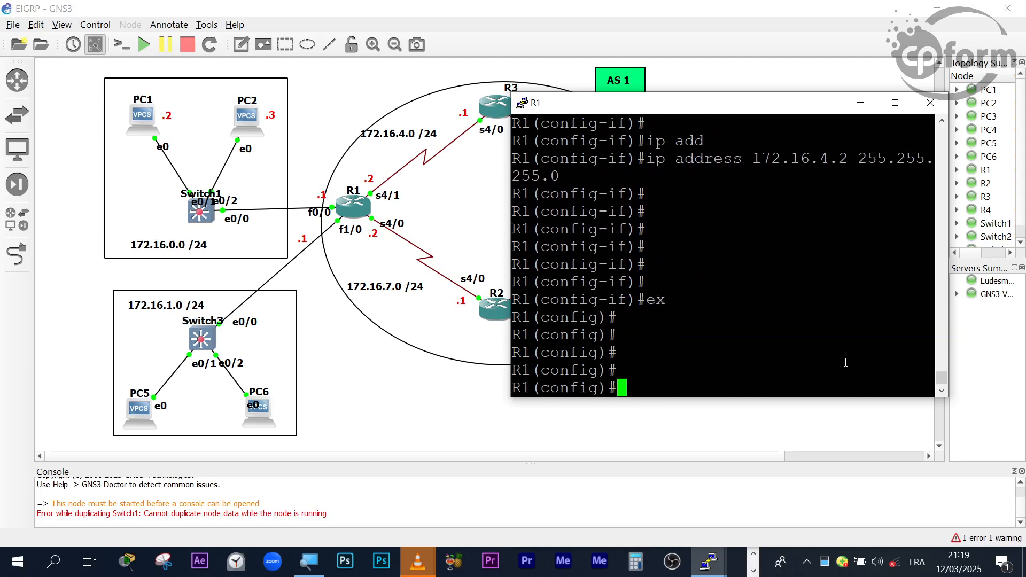
left_click_drag(668, 299, 908, 317)
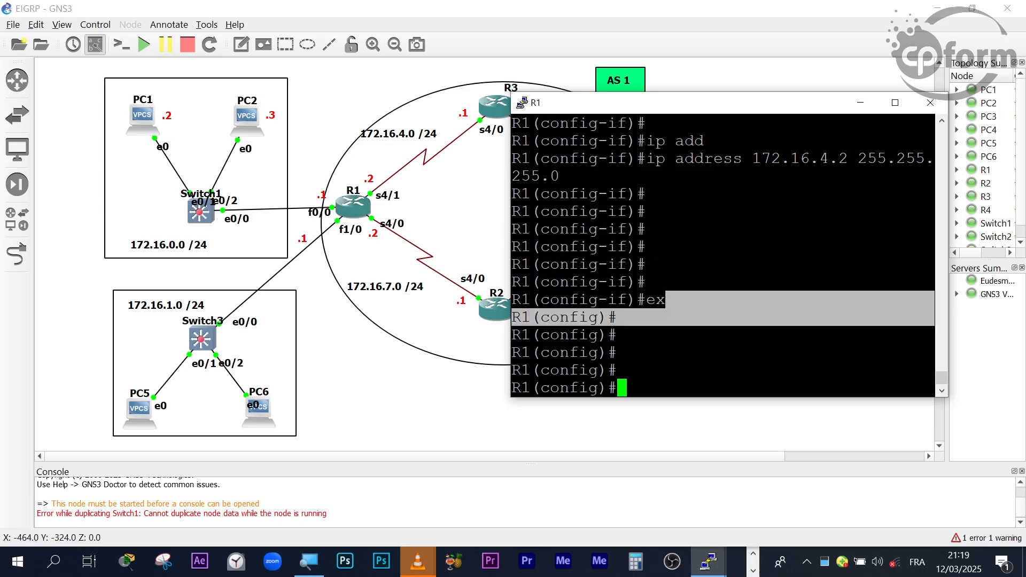
- Enter interface configuration mode for interface fastEthernet 0/0 on router R1
type("int")
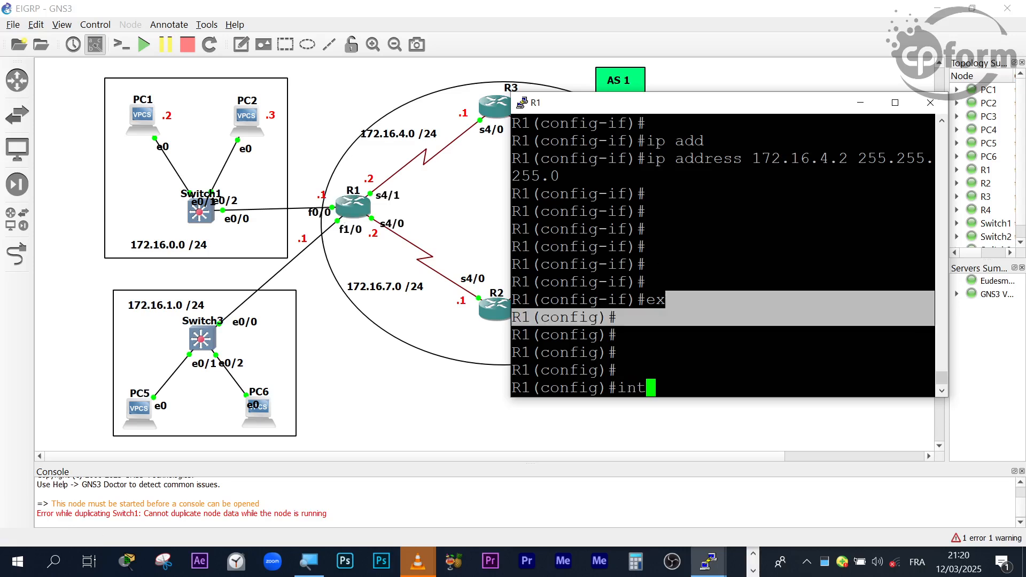
key("Tab")
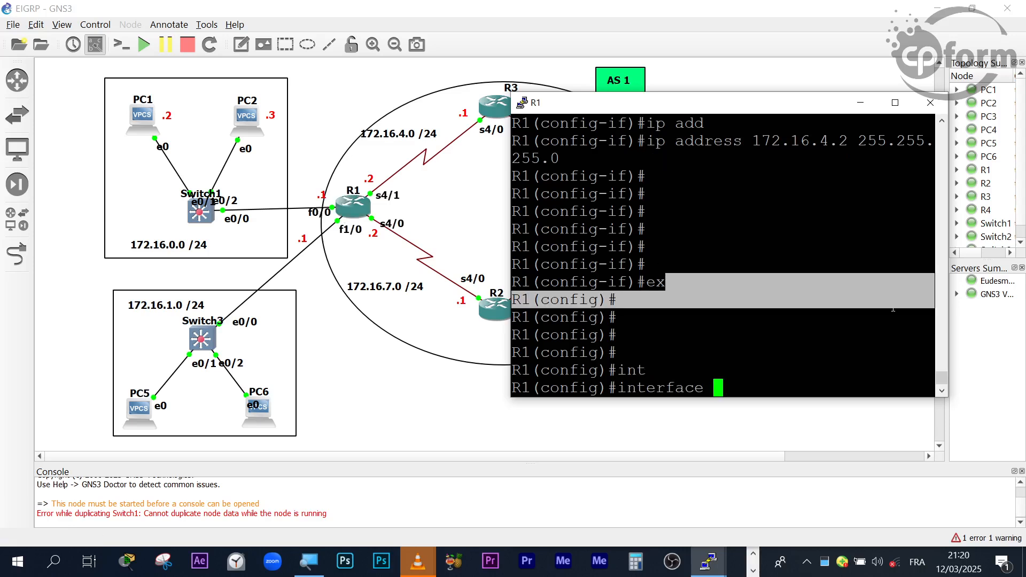
type("fa")
key("Tab")
type("0/0")
key("Return")
key("Return")
key("Return")
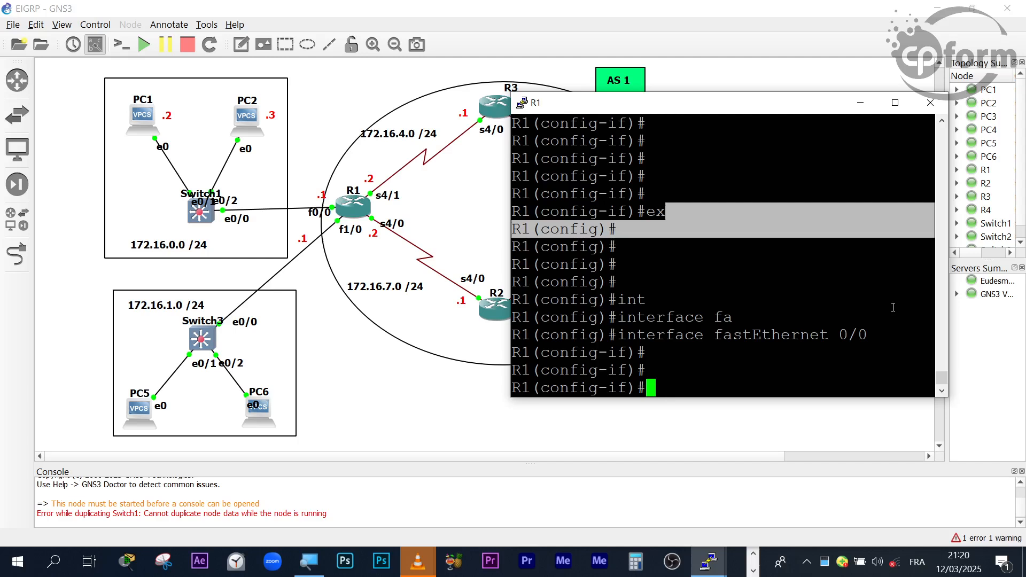
- Enable R1's fastEthernet 0/0 interface with the no shutdown command
type("noshu")
key("Return")
key("Up")
key("BackSpace")
key("BackSpace")
key("BackSpace")
type("shu")
key("Tab")
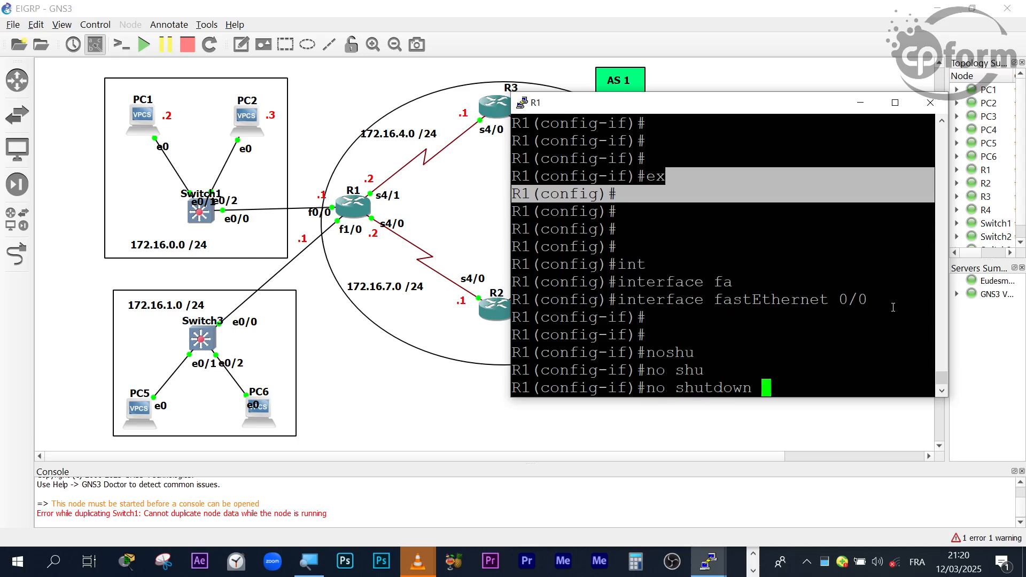
key("Return")
key("Return")
key("Return")
key("Return")
key("Return")
key("Return")
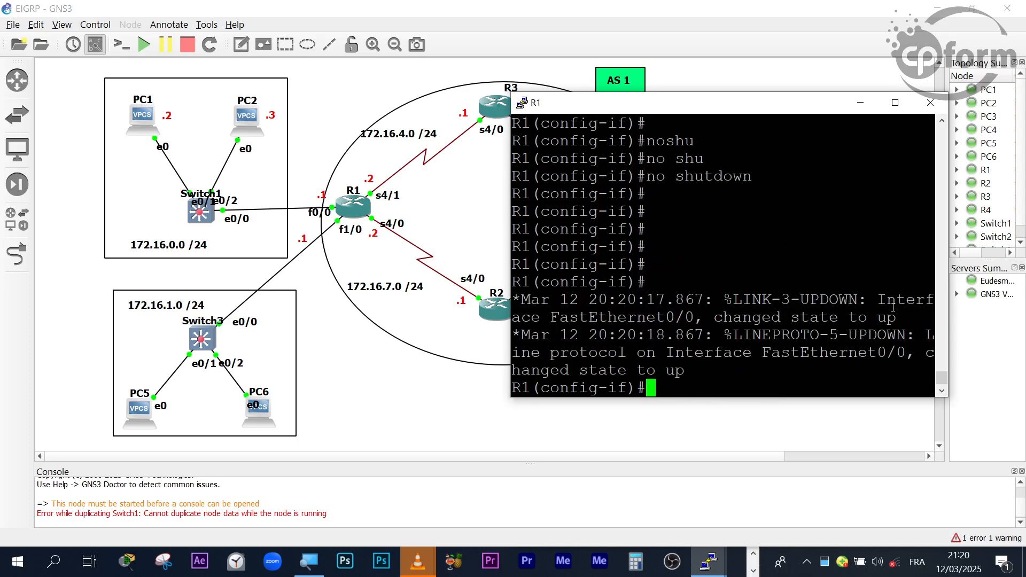
- Assign IP address 172.16.0.1 with subnet mask 255.255.255.0 to R1's fastEthernet 0/0 interface
type("ip add")
key("Tab")
type("192.")
key("BackSpace")
key("BackSpace")
key("BackSpace")
key("BackSpace")
type("172.16.")
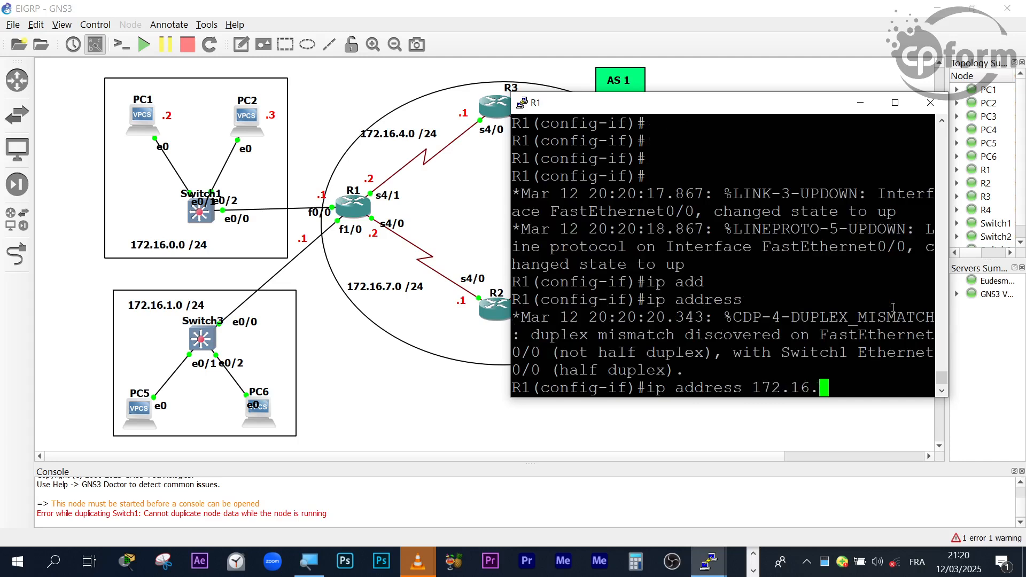
type("0.1")
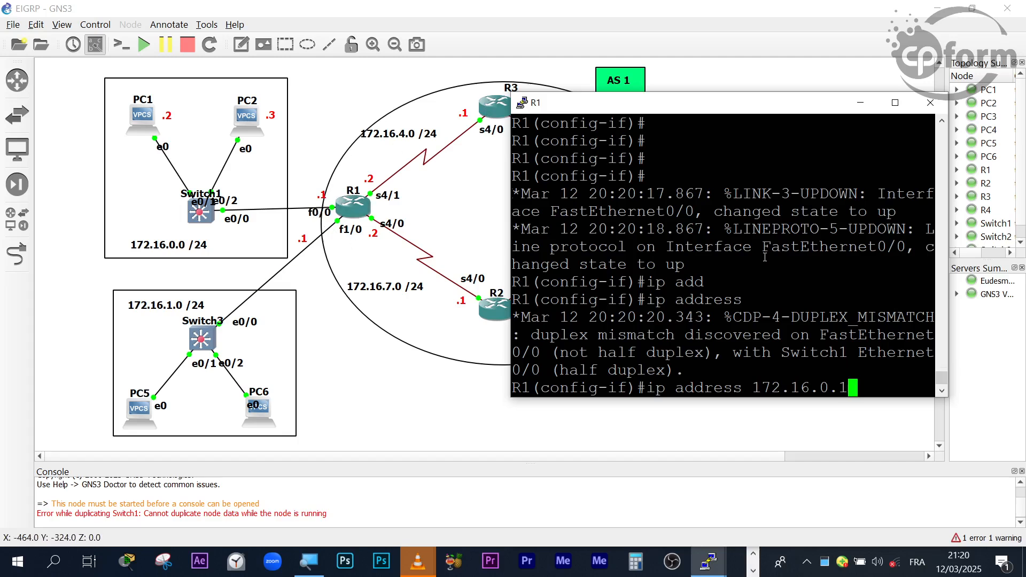
scroll(765, 257, "up", 5)
scroll(765, 257, "down", 5)
type("255.255")
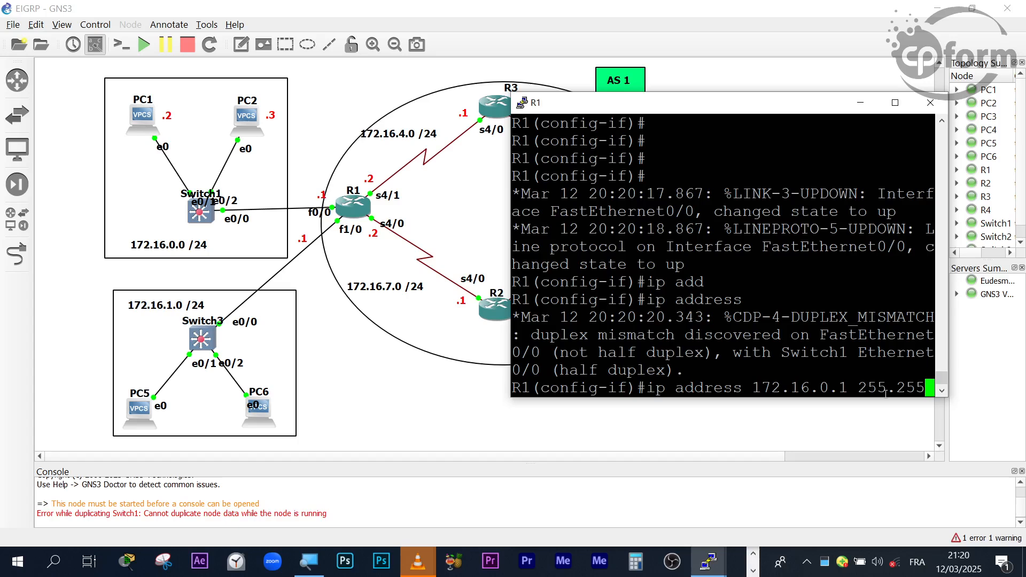
type(".255.0")
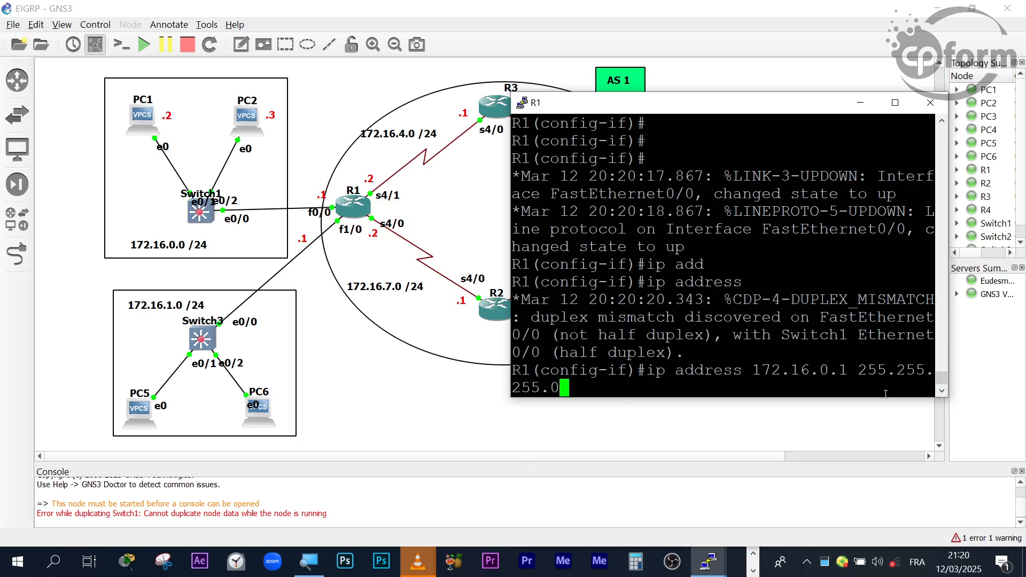
key("Return")
- Exit the fastEthernet 0/0 interface configuration on R1 back to global configuration mode
key("Return")
key("Return")
key("Return")
key("Return")
key("Return")
type("ex")
key("Return")
key("Return")
key("Return")
key("Return")
- Enter interface configuration mode for interface fastEthernet 1/0 on router R1
type("in")
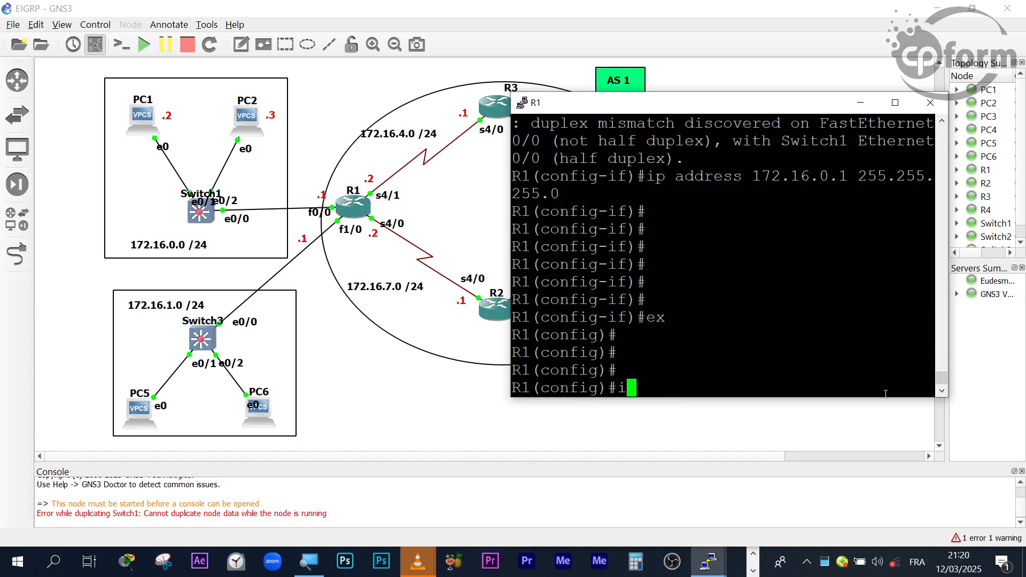
key("Tab")
type("fa")
key("Tab")
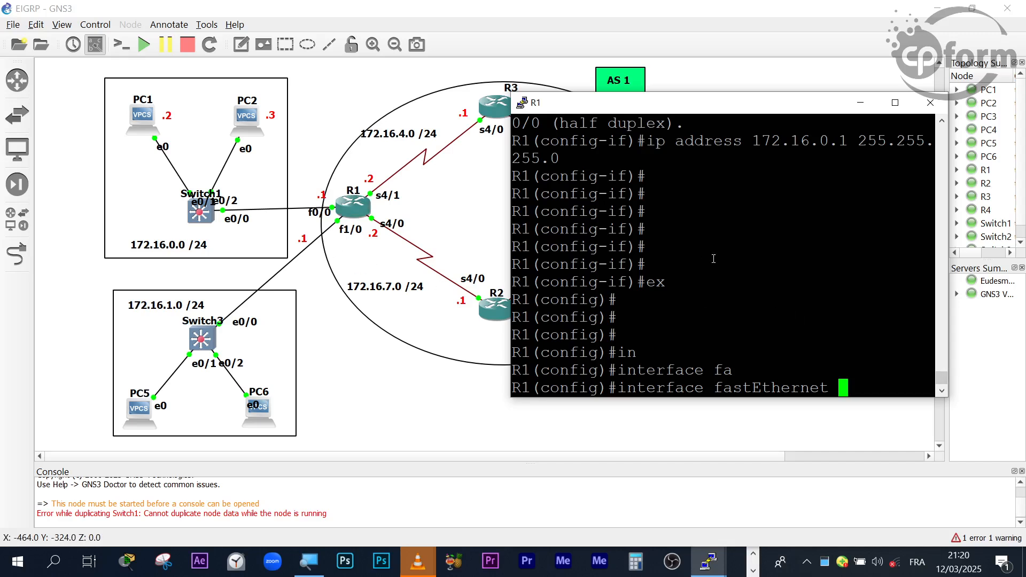
type("1/0")
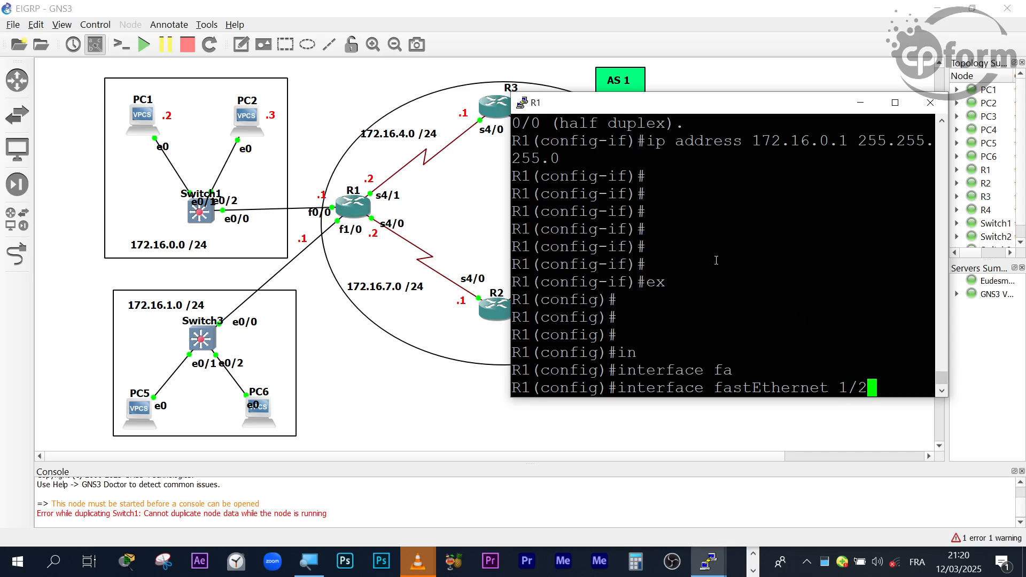
key("Return")
key("Return")
key("Return")
key("Return")
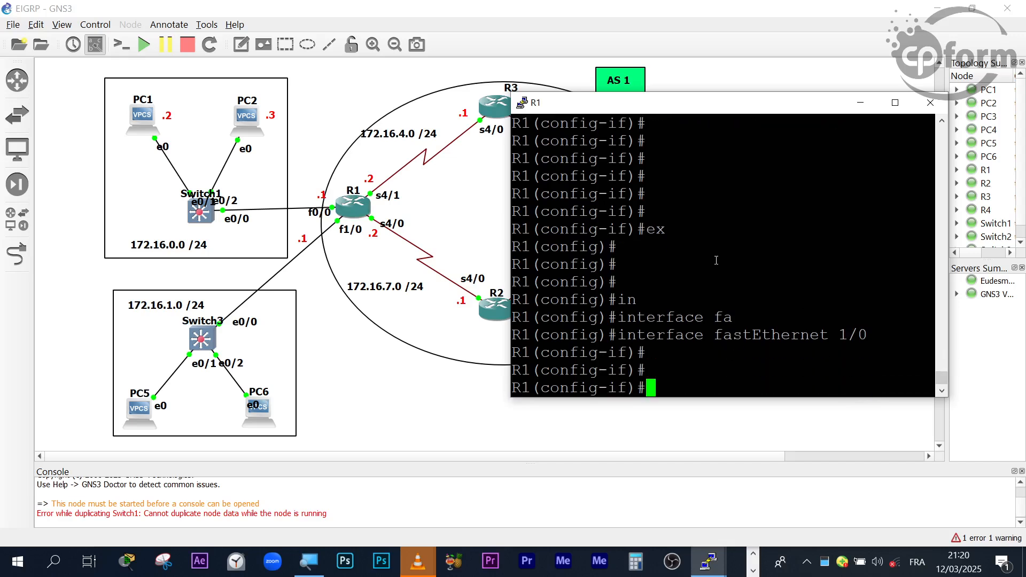
- Enable R1's fastEthernet 1/0 interface with the no shutdown command
type("no shu")
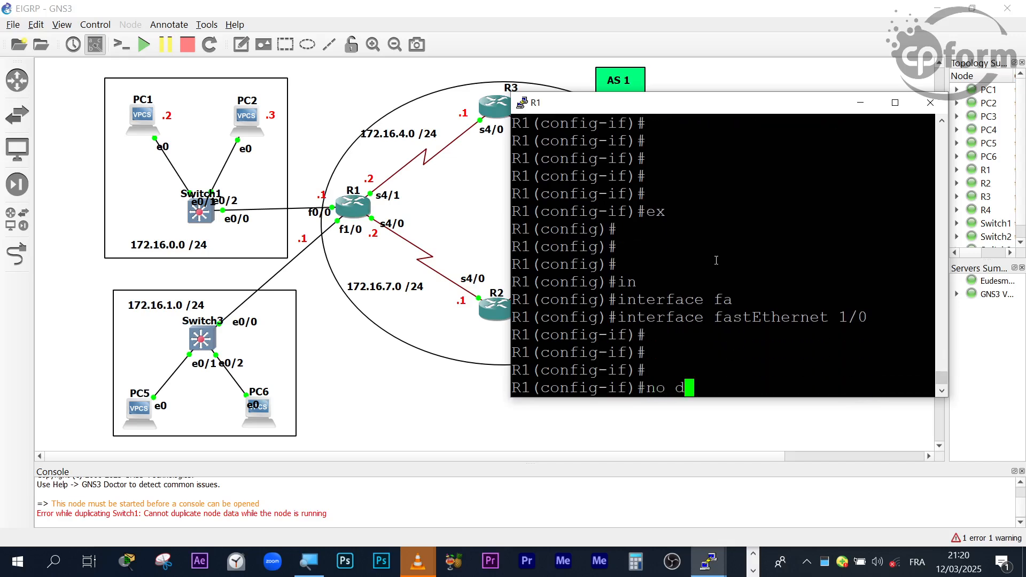
key("Tab")
key("Return")
key("Return")
- Assign IP address 172.16.1.1 with subnet mask 255.255.255.0 to R1's fastEthernet 1/0 interface
type("ip add")
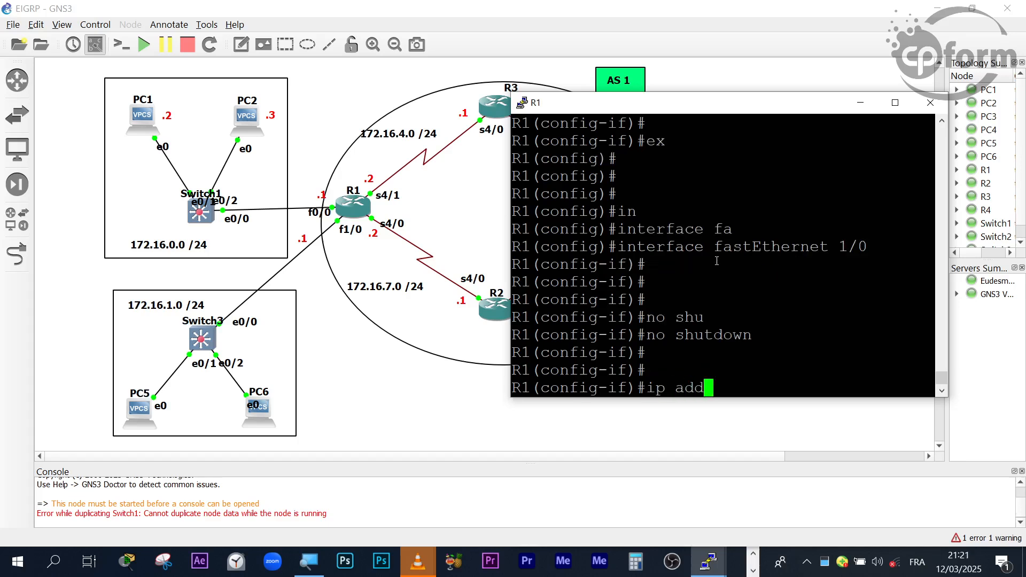
key("Tab")
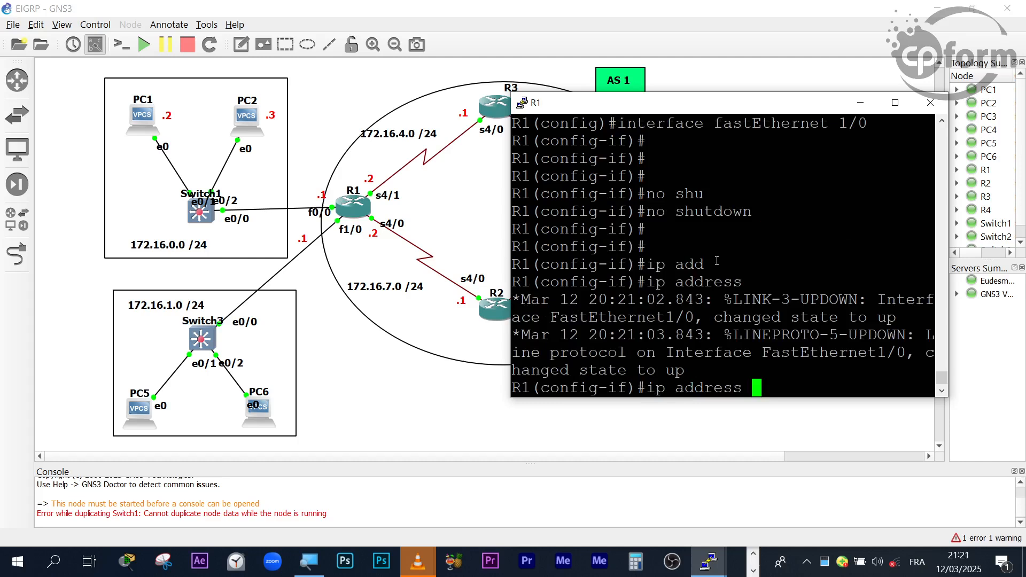
type("172.1")
scroll(703, 311, "up", 10)
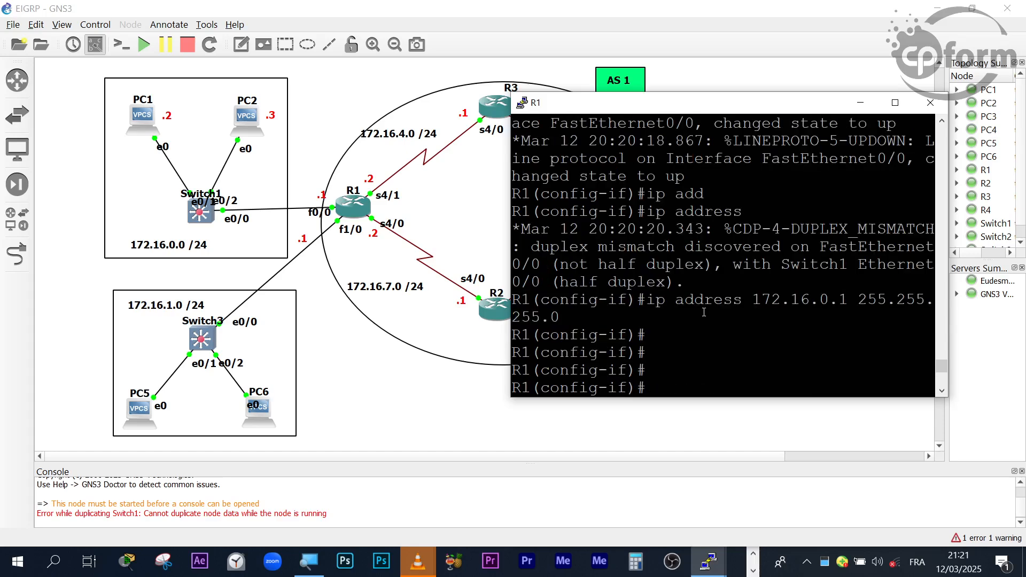
scroll(846, 355, "down", 10)
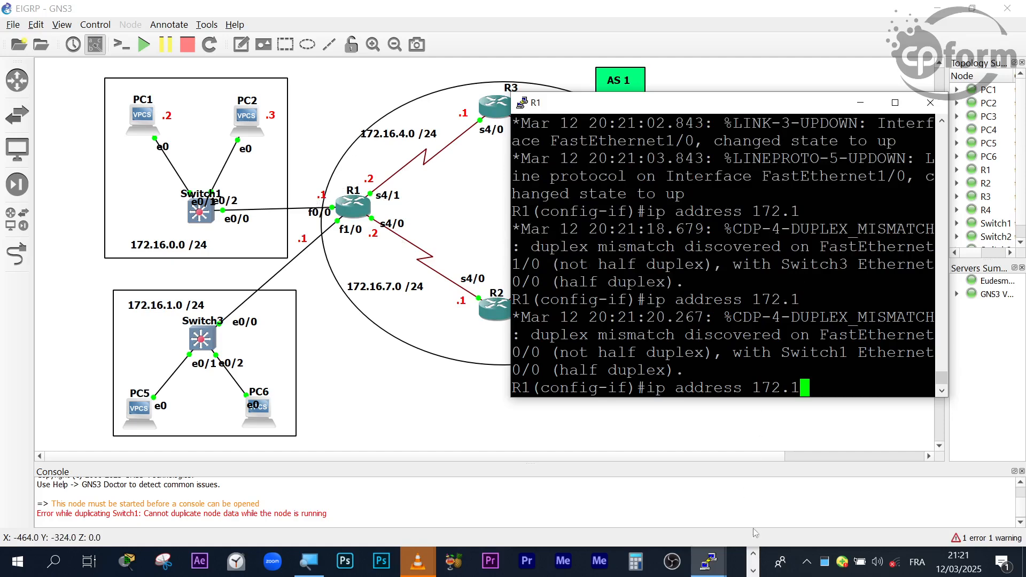
left_click(793, 423)
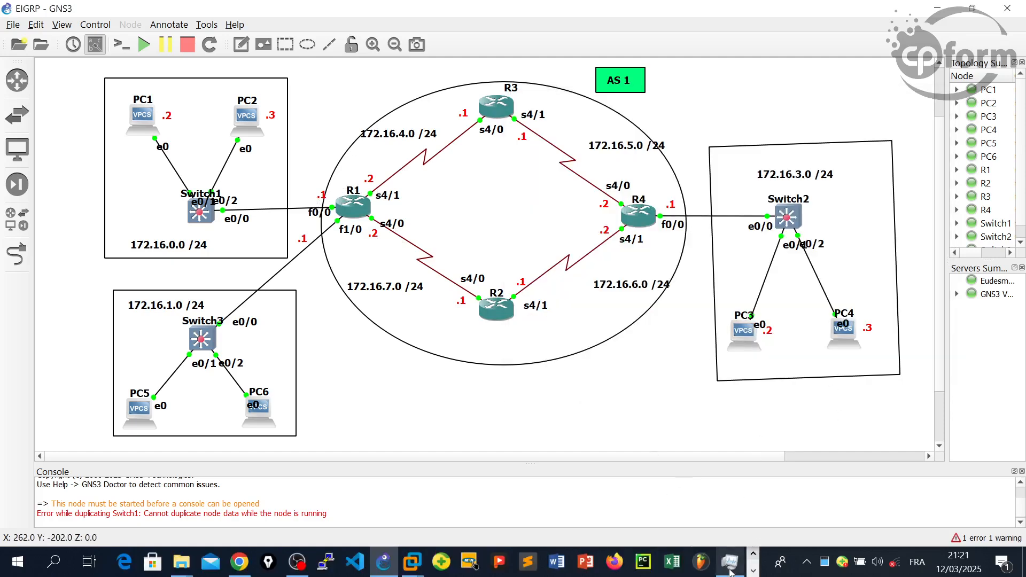
left_click(752, 571)
mouse_move(709, 561)
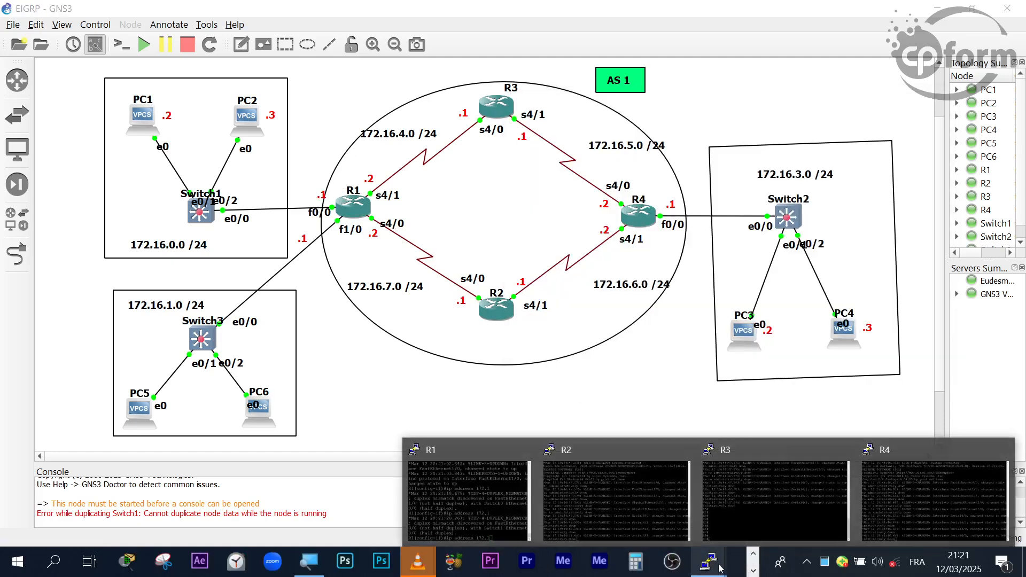
left_click(526, 502)
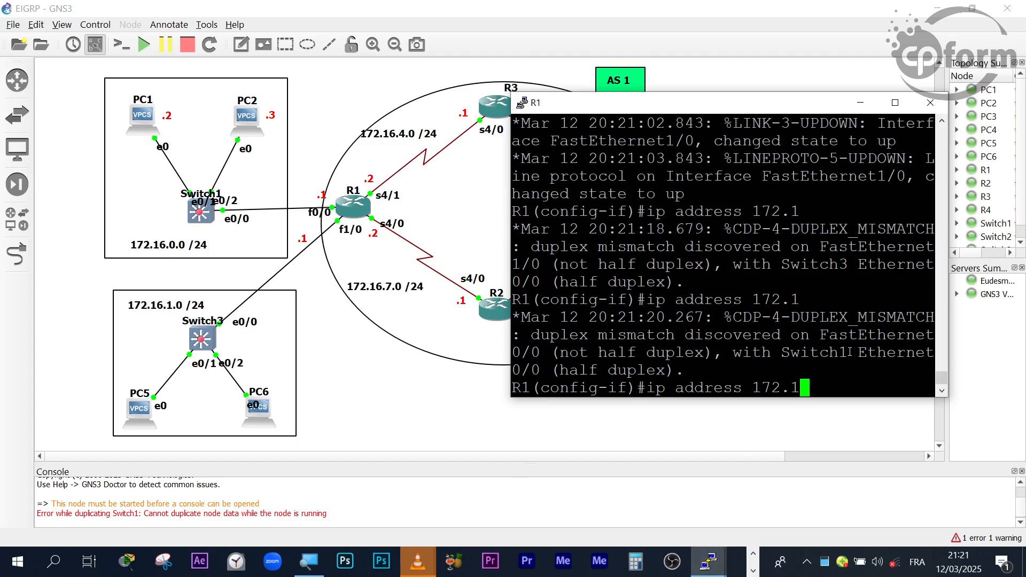
type("6.")
type("1.")
type("1 255.2")
type("55.255.255.0")
key("Return")
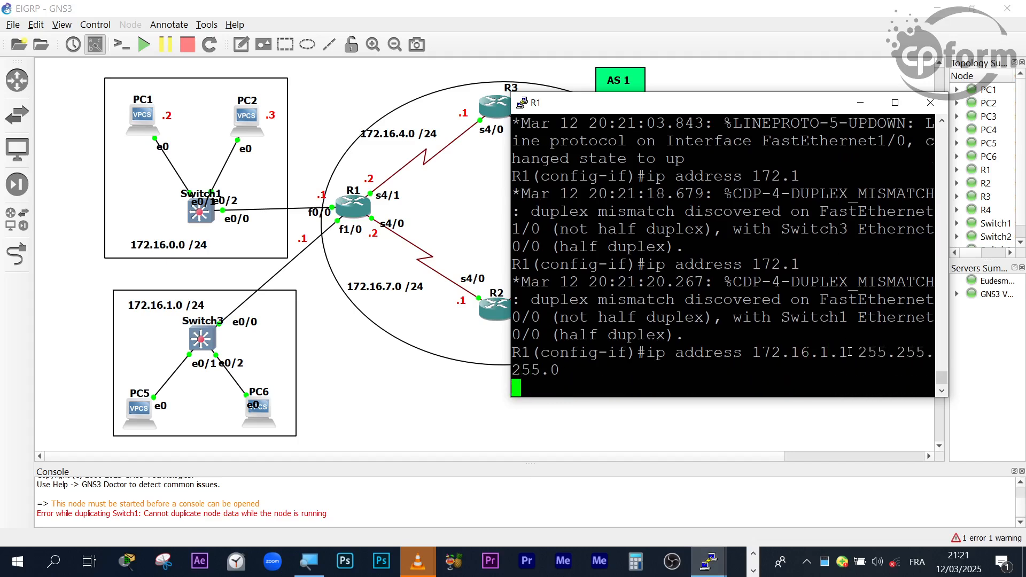
key("Return")
key("Return")
key("Return")
key("Return")
key("Return")
key("Return")
key("Return")
key("Return")
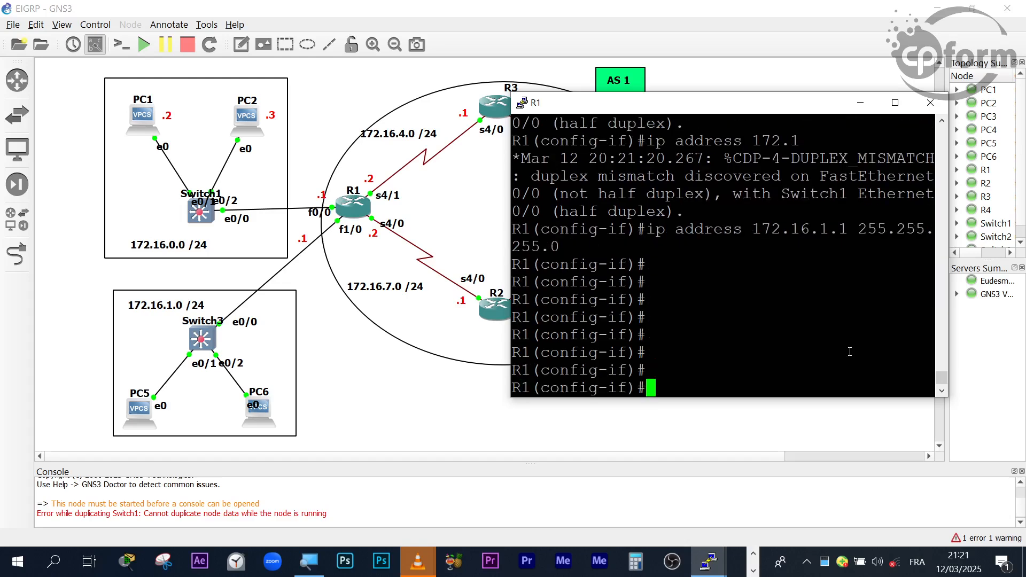
key("Return")
key("Return")
- Leave configuration mode on R1 and return to the privileged EXEC prompt
key("ctrl+z")
key("Return")
key("Return")
key("Return")
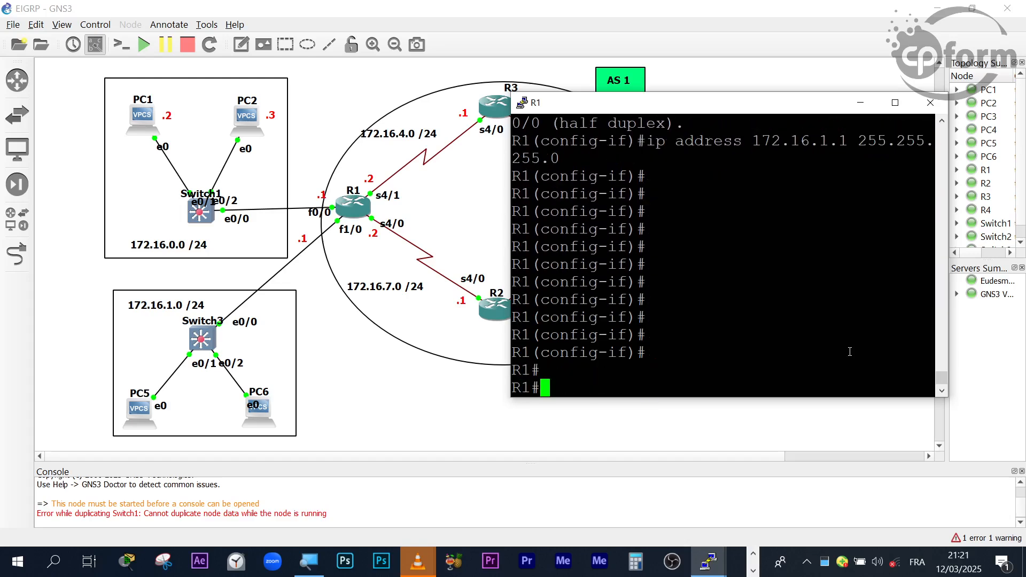
key("Return")
key("Return")
key("Return")
key("Return")
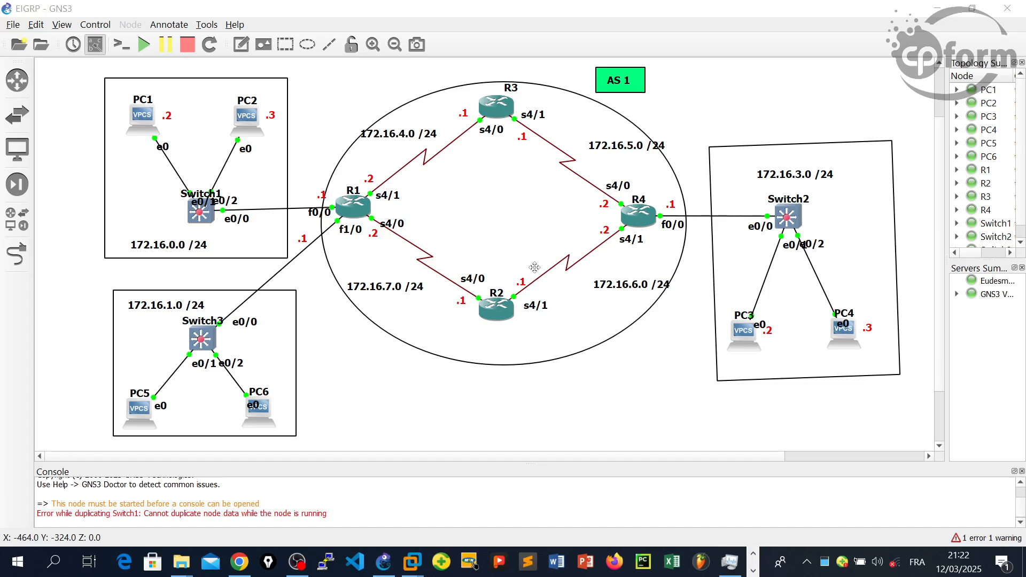
left_click_drag(455, 68, 653, 344)
left_click_drag(314, 161, 390, 250)
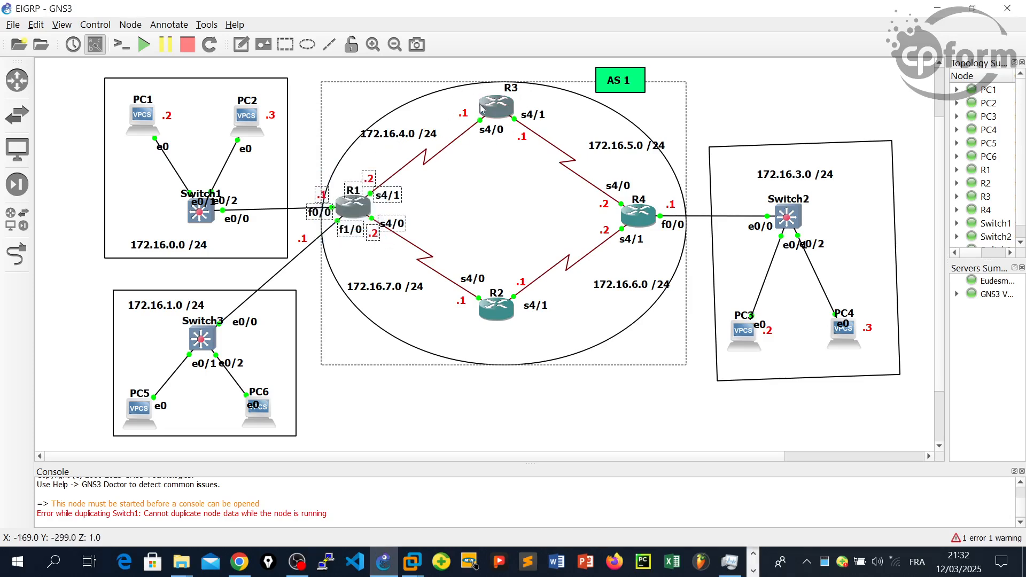
left_click_drag(503, 416, 483, 261)
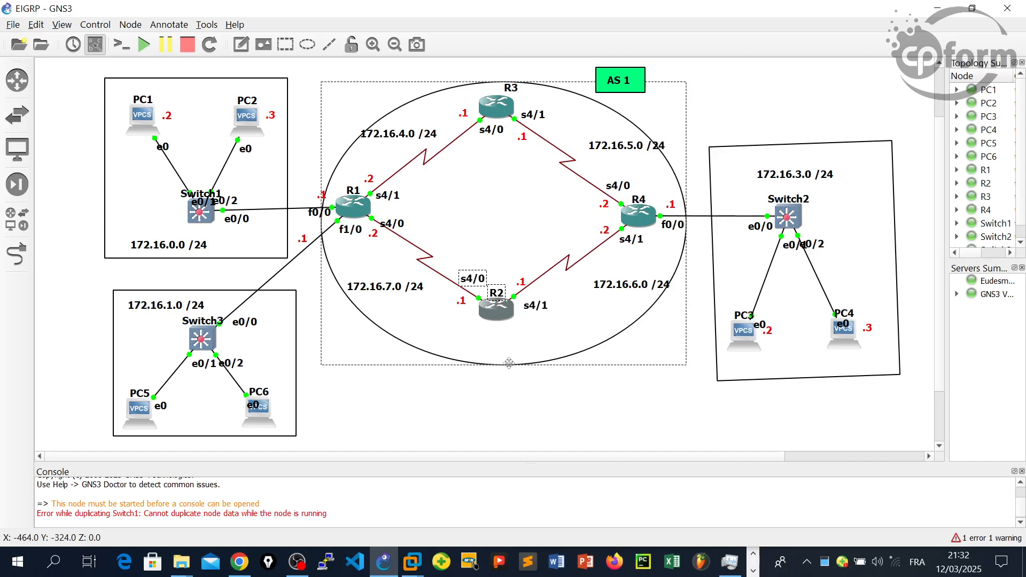
left_click(541, 412)
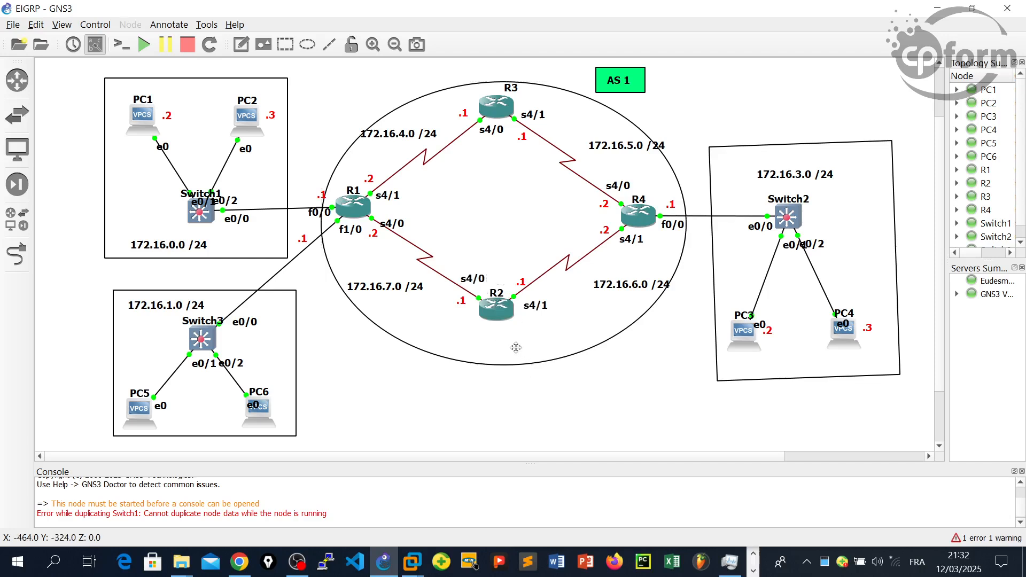
- Bring R1's console window back up and move it aside so the links between the routers can be seen
left_click(753, 570)
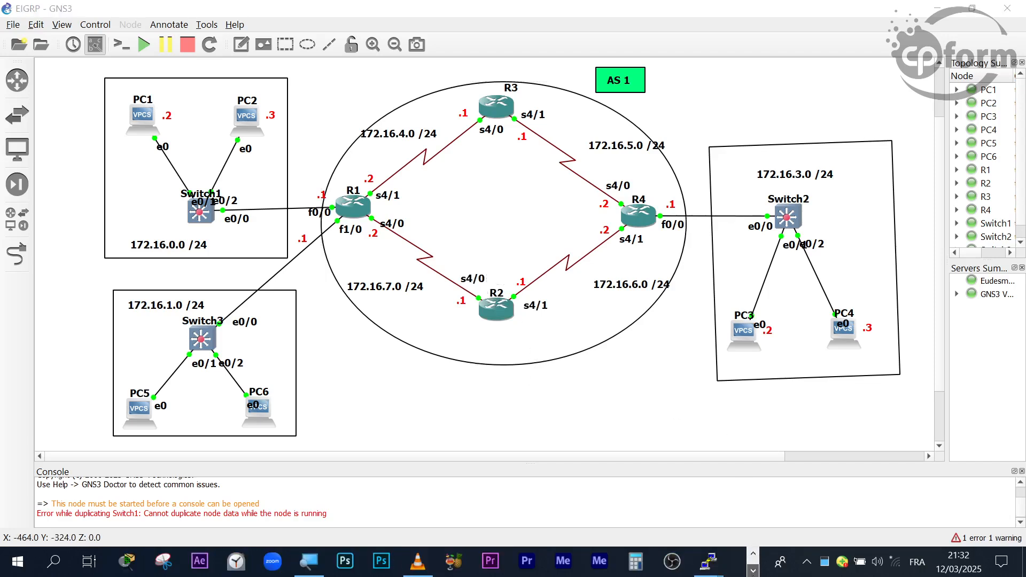
mouse_move(708, 561)
left_click(520, 486)
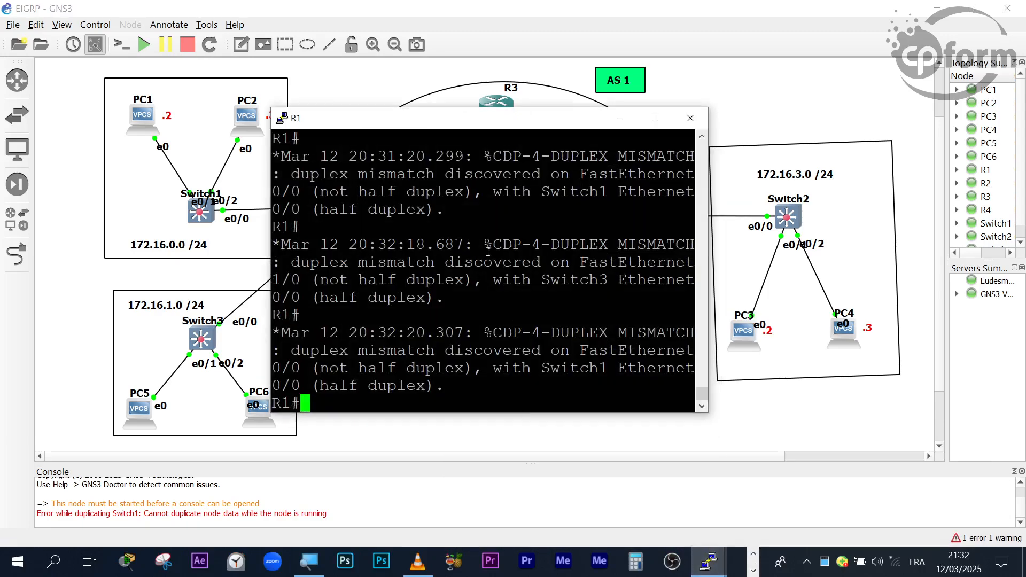
left_click_drag(506, 127, 902, 152)
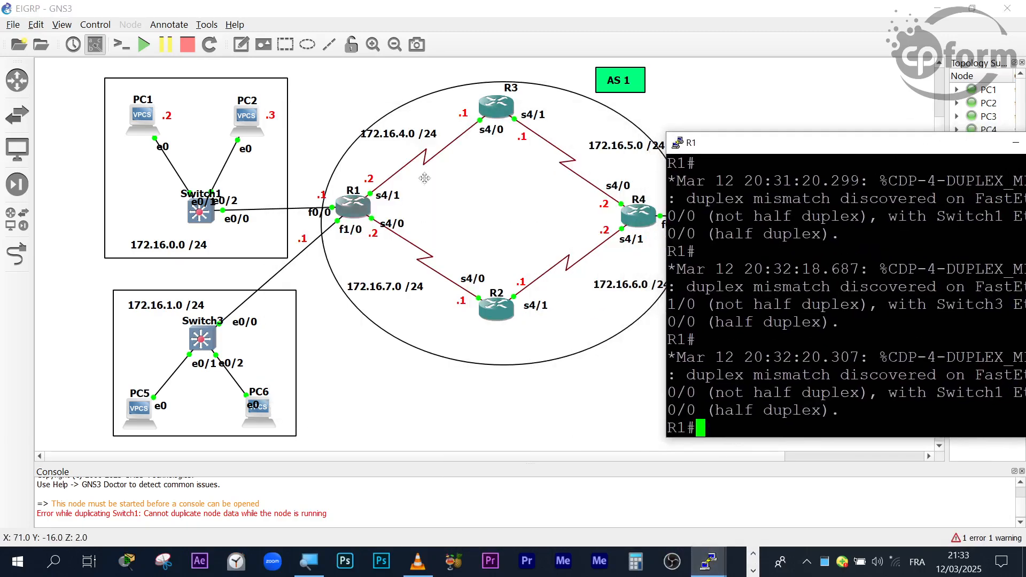
key("Return")
key("Return")
key("Return")
key("Return")
key("Return")
key("Return")
key("Return")
key("Return")
key("Return")
key("Return")
key("Return")
key("Return")
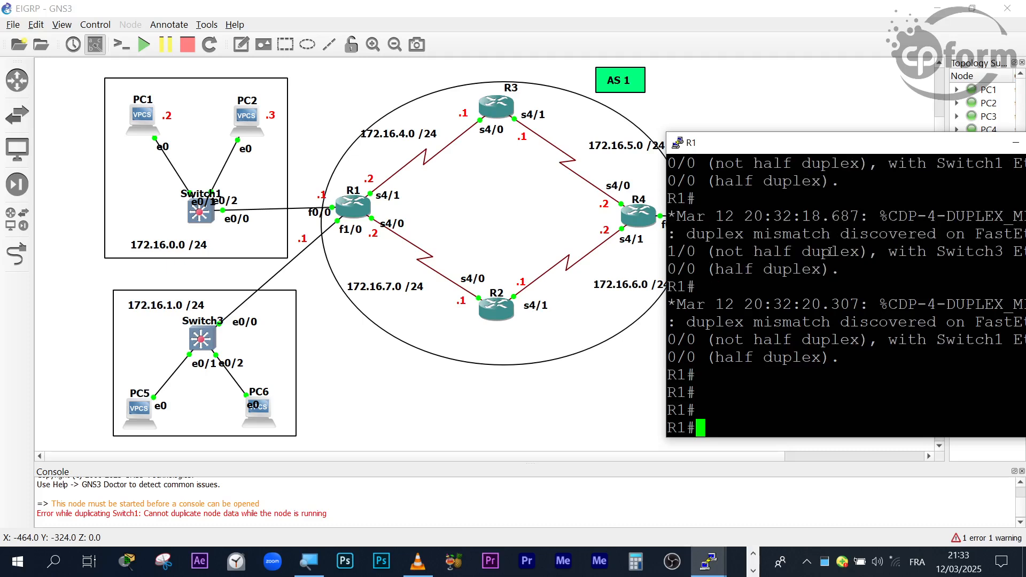
- Ping R3's serial 4/0 address 172.16.4.1 from R1
type("ping ")
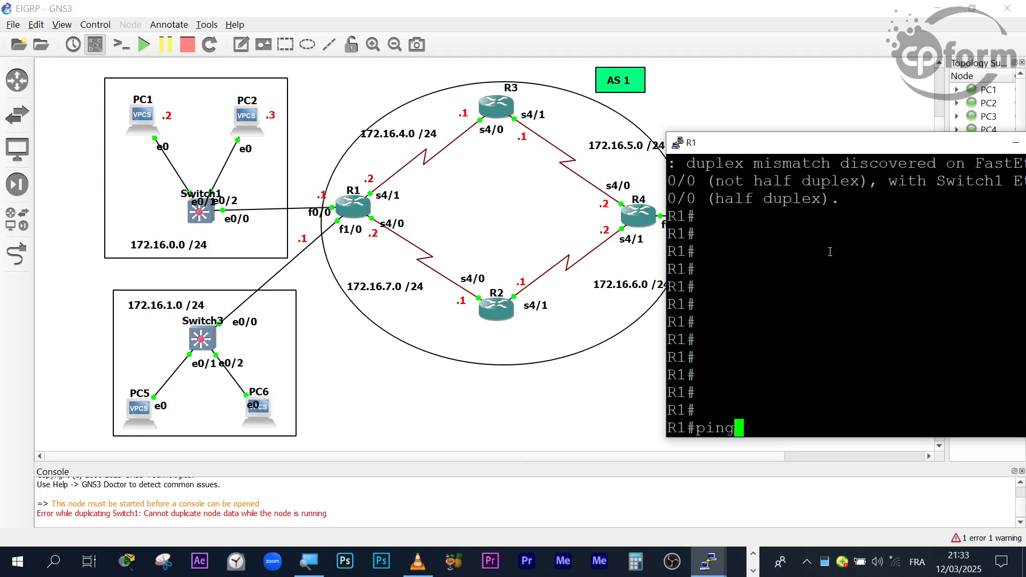
type("172.")
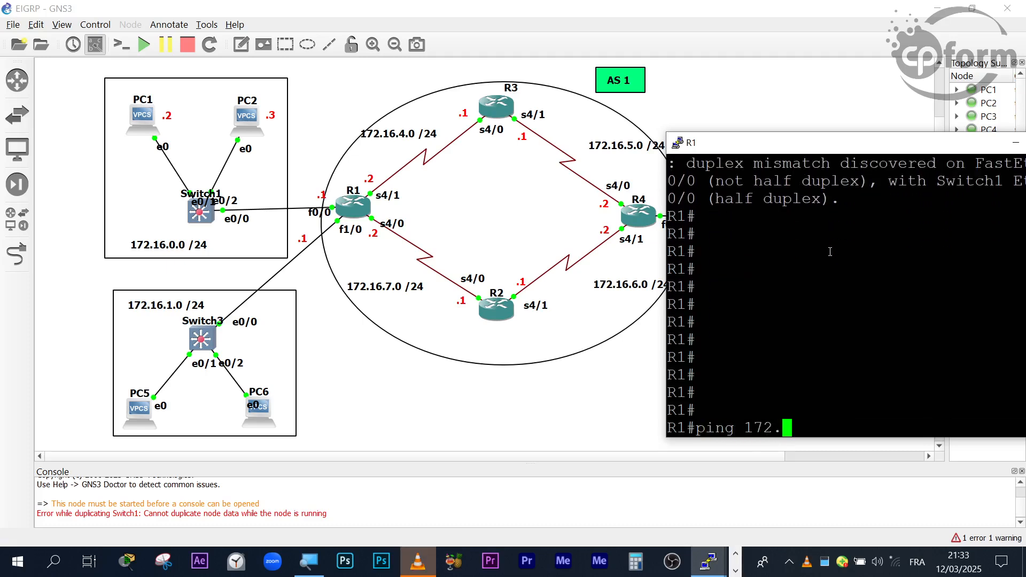
type("16.")
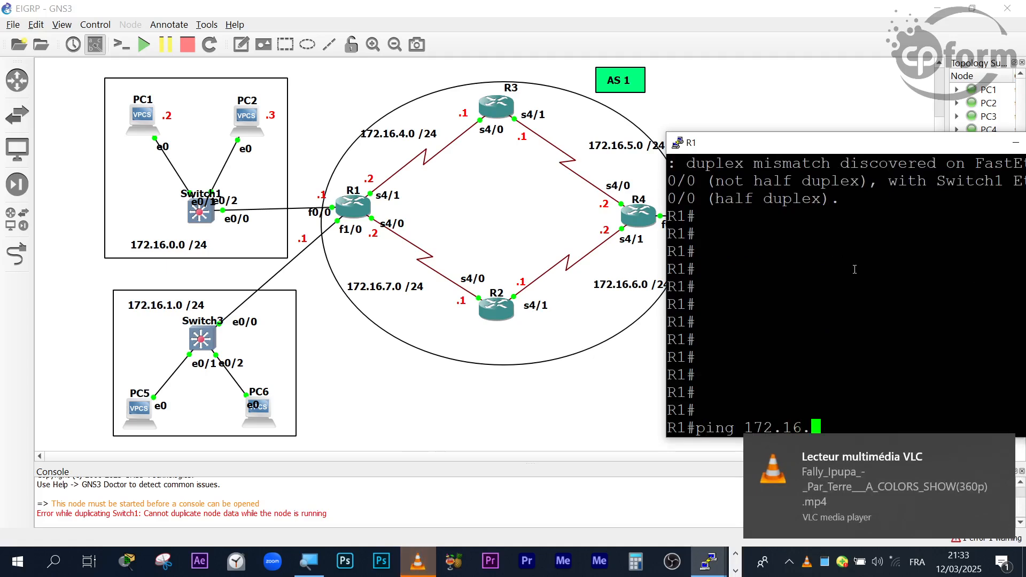
left_click(1007, 450)
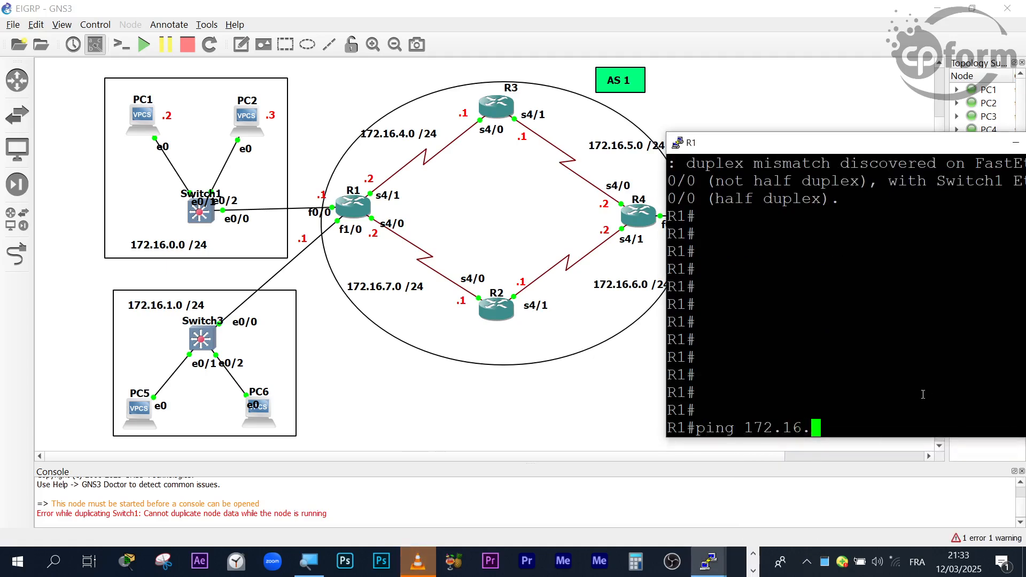
type("4.1")
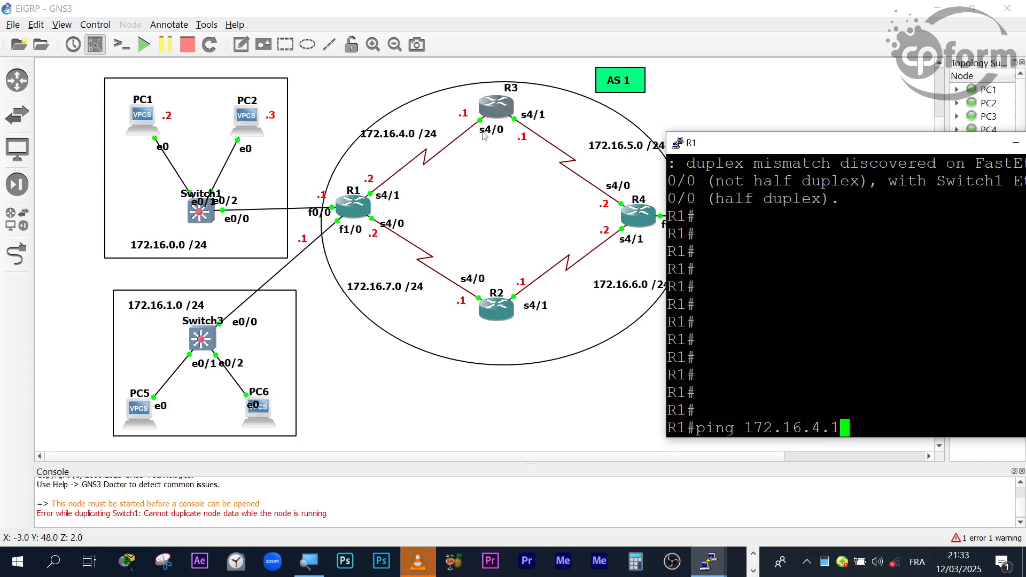
key("Return")
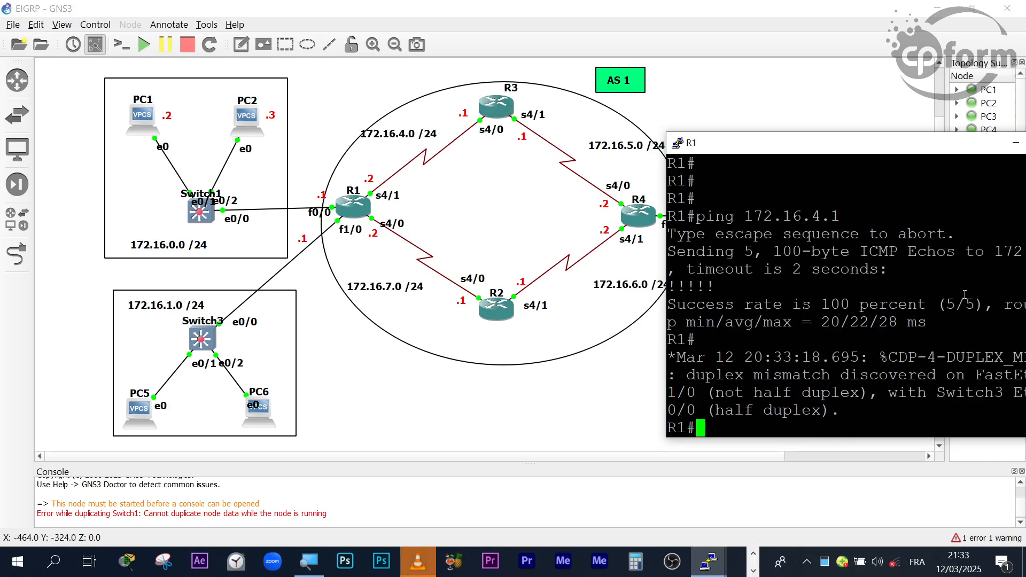
key("Return")
left_click_drag(835, 146, 773, 144)
key("Return")
key("Return")
key("Return")
key("Return")
key("Return")
key("Return")
key("Return")
key("Return")
key("Return")
key("Return")
key("Return")
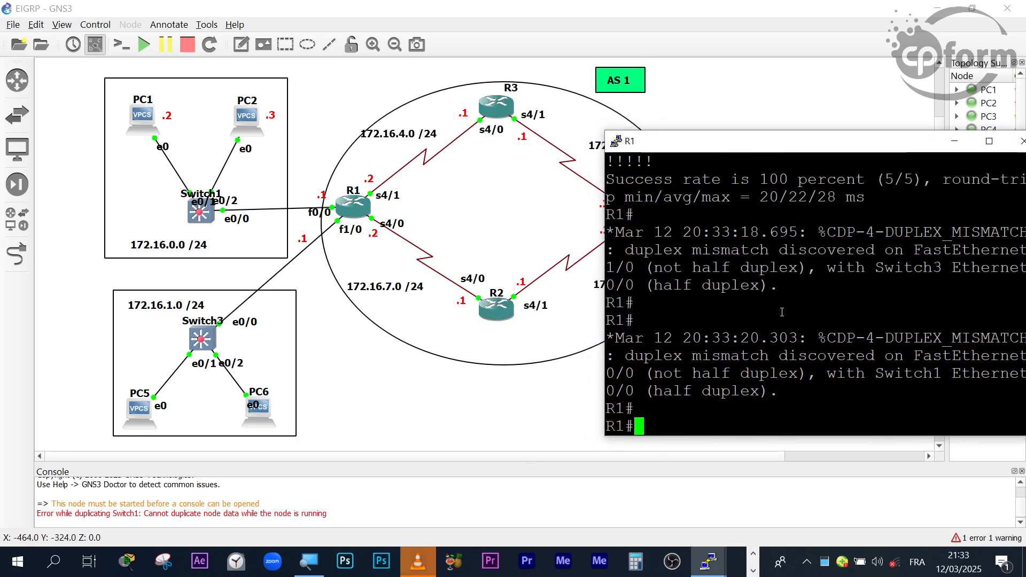
- Ping R2's serial 4/0 address 172.16.7.1 from R1
type("ping 172.16.4.1")
key("BackSpace")
key("BackSpace")
key("BackSpace")
key("BackSpace")
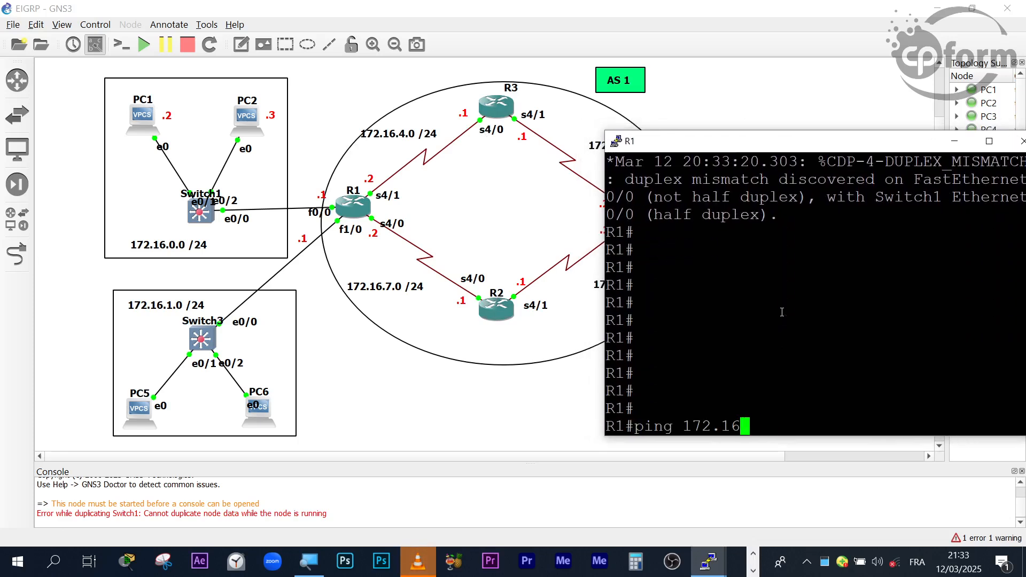
type(".7")
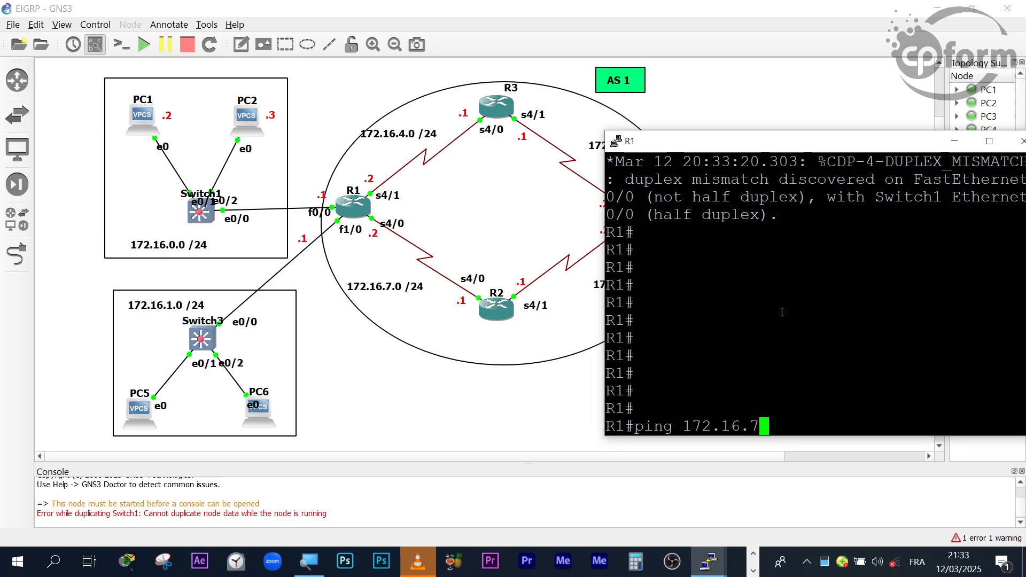
type(".1")
key("Return")
key("Return")
key("Return")
key("Return")
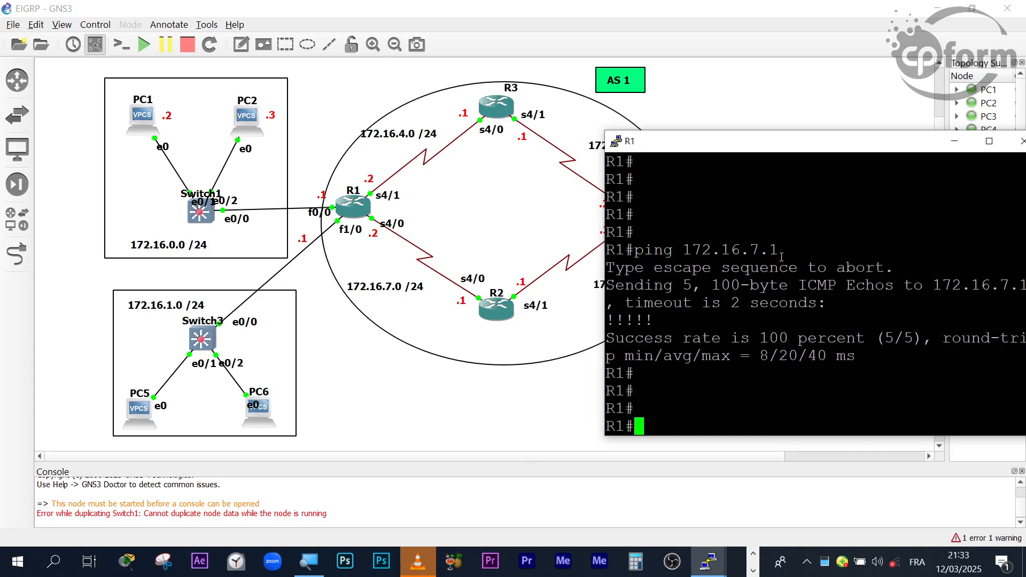
- Put R1's console away and bring up R4's console window beside the R4 links of the topology
left_click_drag(817, 151, 507, 163)
left_click(710, 155)
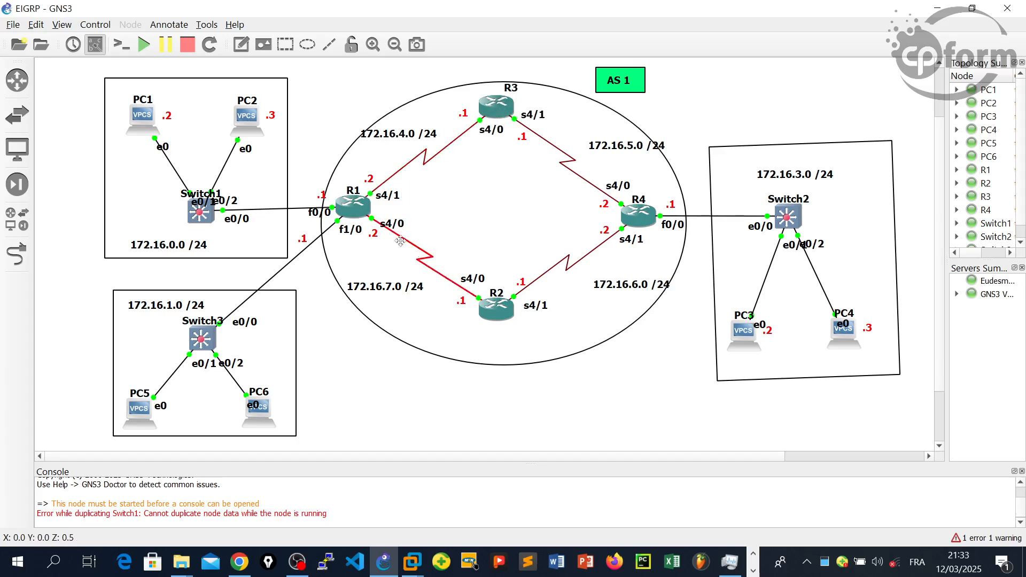
left_click(753, 570)
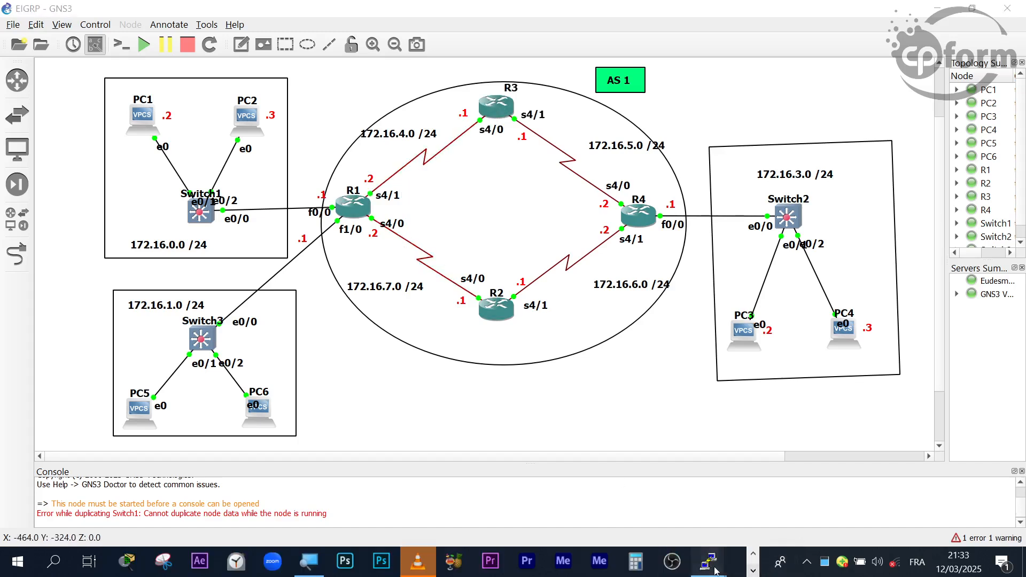
mouse_move(715, 571)
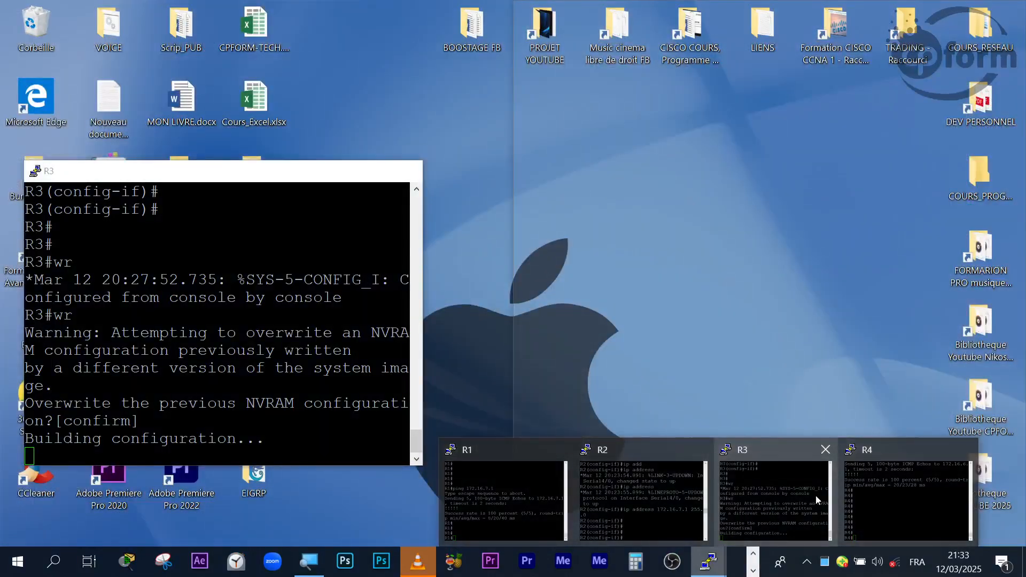
left_click(890, 497)
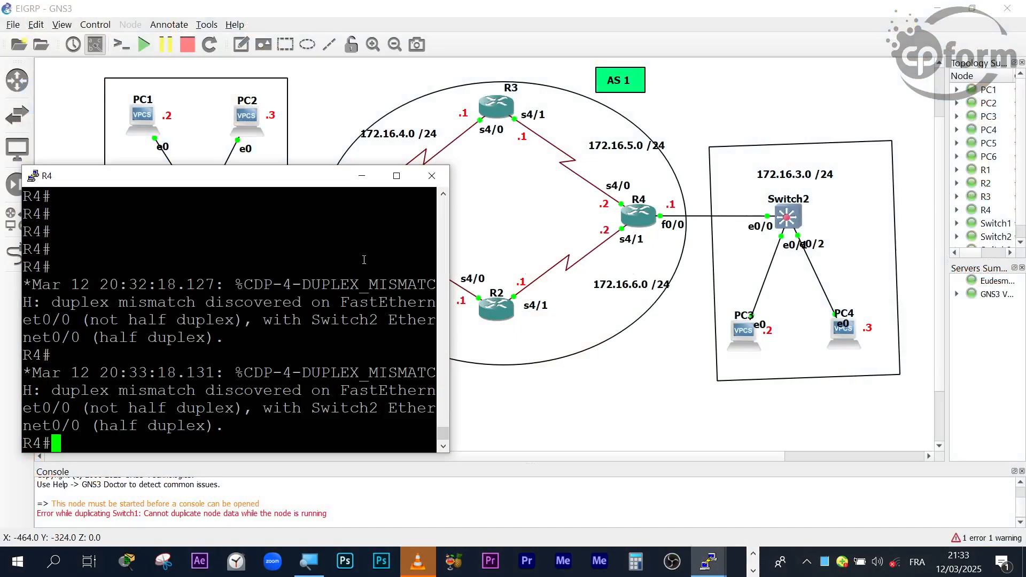
left_click_drag(315, 182, 318, 153)
- Ping R3's serial 4/1 address 172.16.5.1 from R4
key("Return")
key("Return")
key("Return")
key("Return")
key("Return")
key("Return")
key("Return")
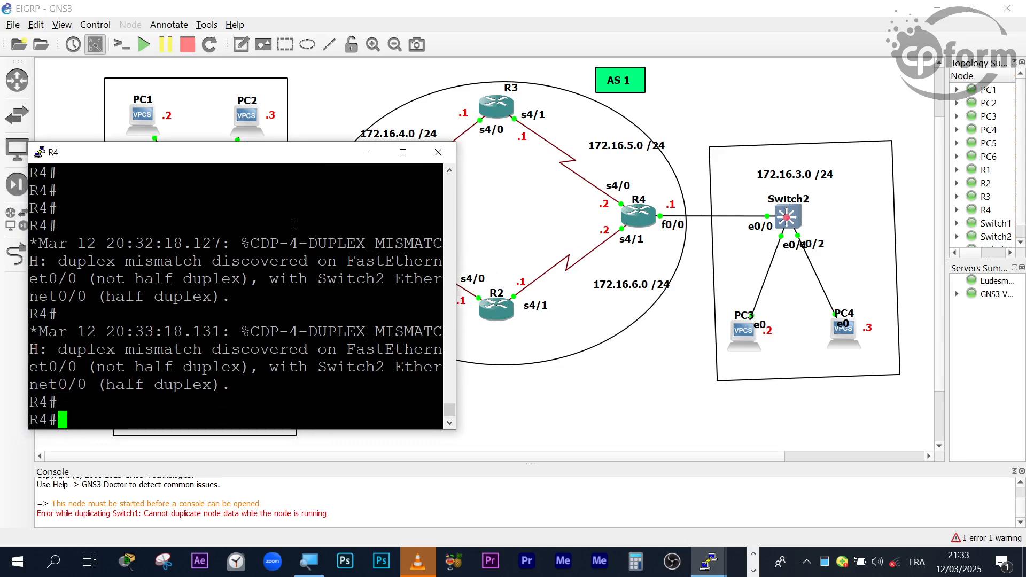
type("ping 172.16.5.")
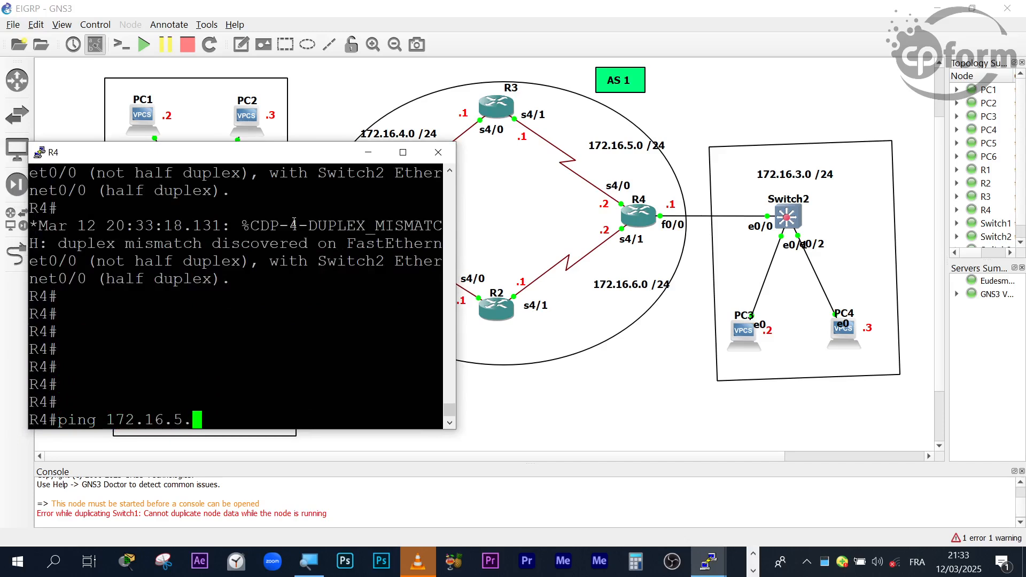
type("1")
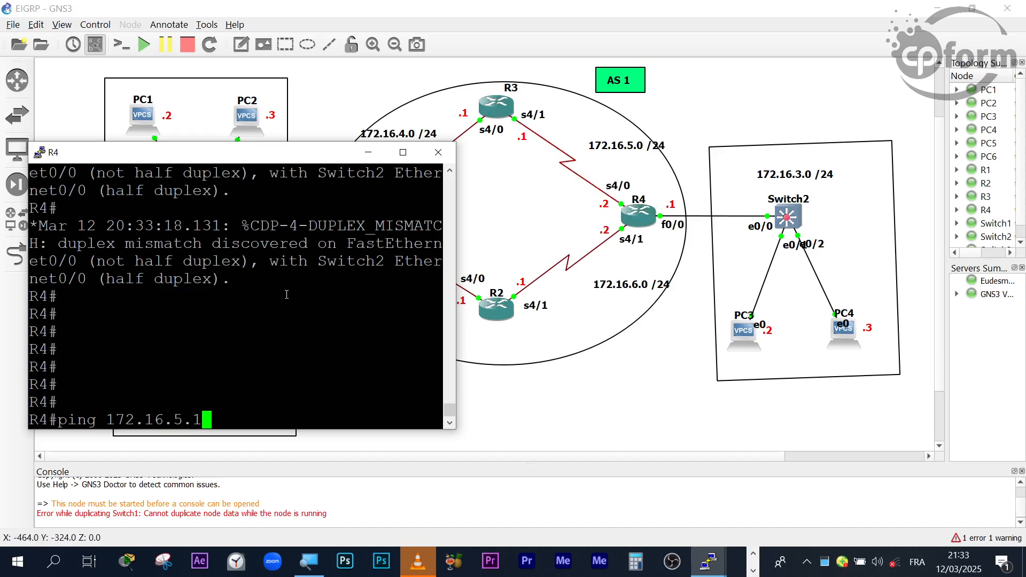
key("Return")
key("Return")
key("Return")
key("Return")
key("Return")
key("Return")
key("Return")
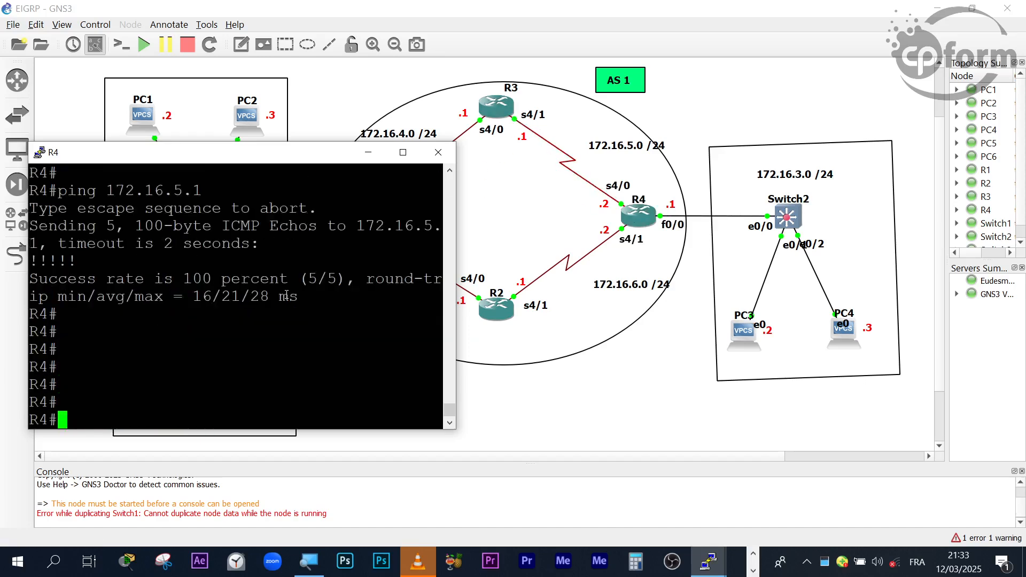
key("Return")
key("Return")
key("Return")
key("Return")
key("Return")
key("Return")
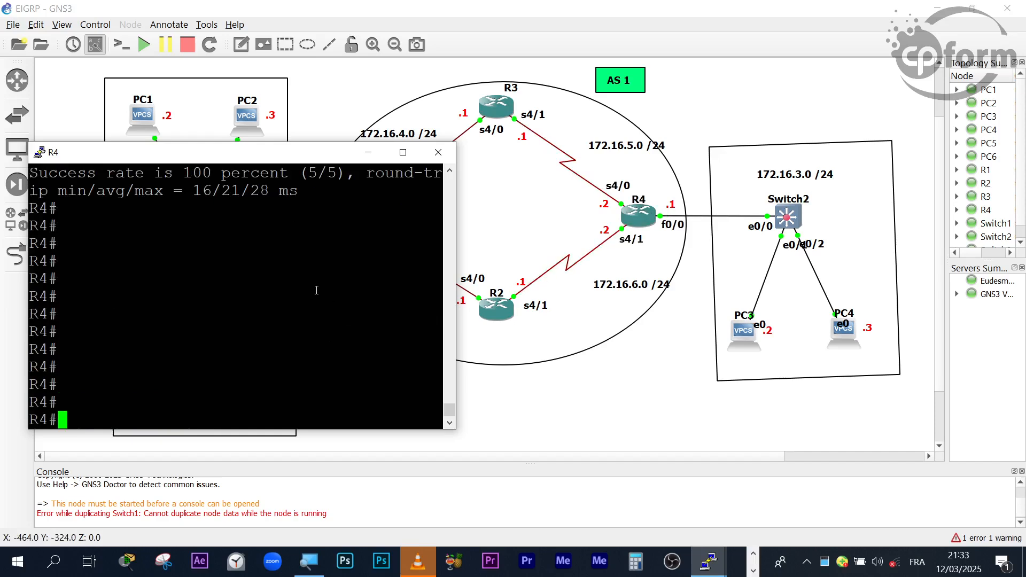
- Ping R2's serial 4/1 address 172.16.6.1 from R4
key("Up")
key("BackSpace")
key("BackSpace")
key("BackSpace")
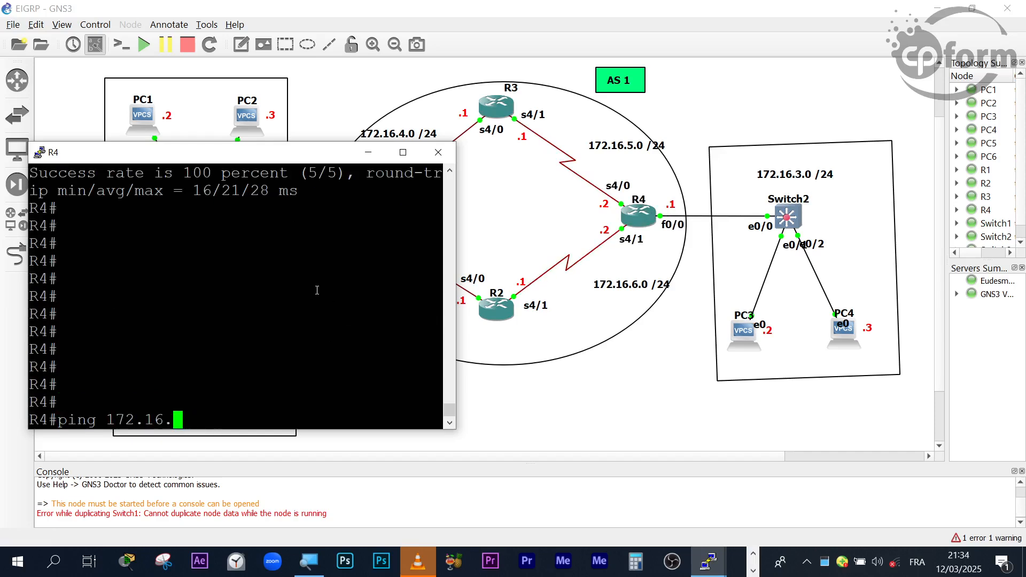
type("6.1")
key("Return")
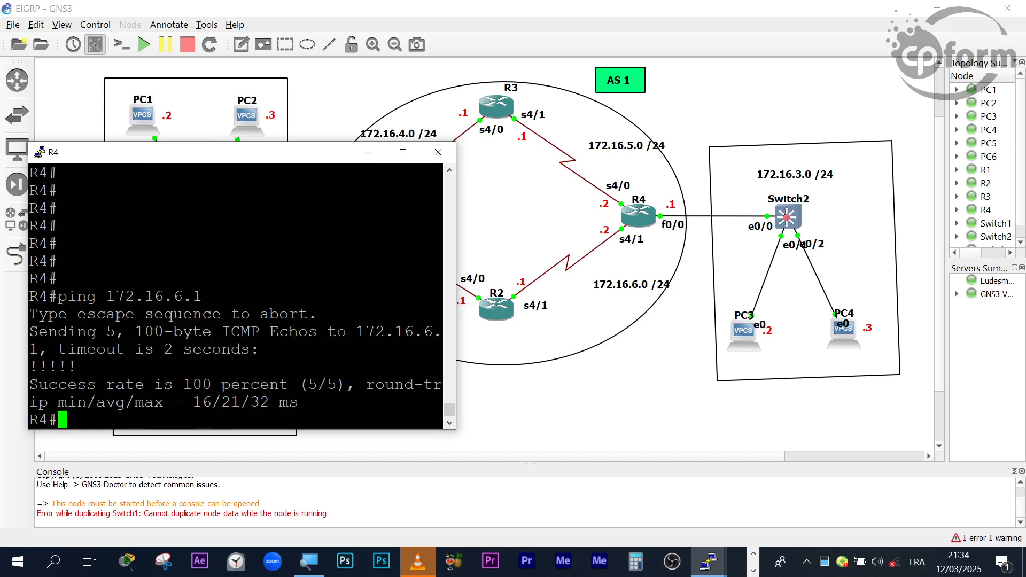
key("Return")
key("Return")
key("Return")
key("Return")
key("Return")
key("Return")
key("Return")
key("Return")
key("Return")
key("Return")
key("Return")
key("Return")
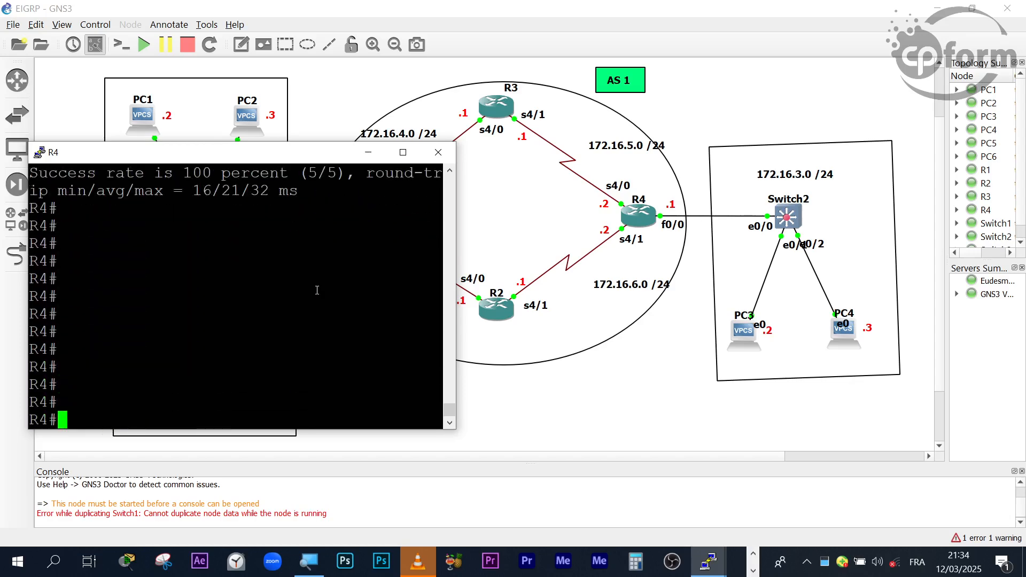
- Minimise R4's console, open PC1's console, and move it clear of the PC1 and PC2 network
left_click(368, 152)
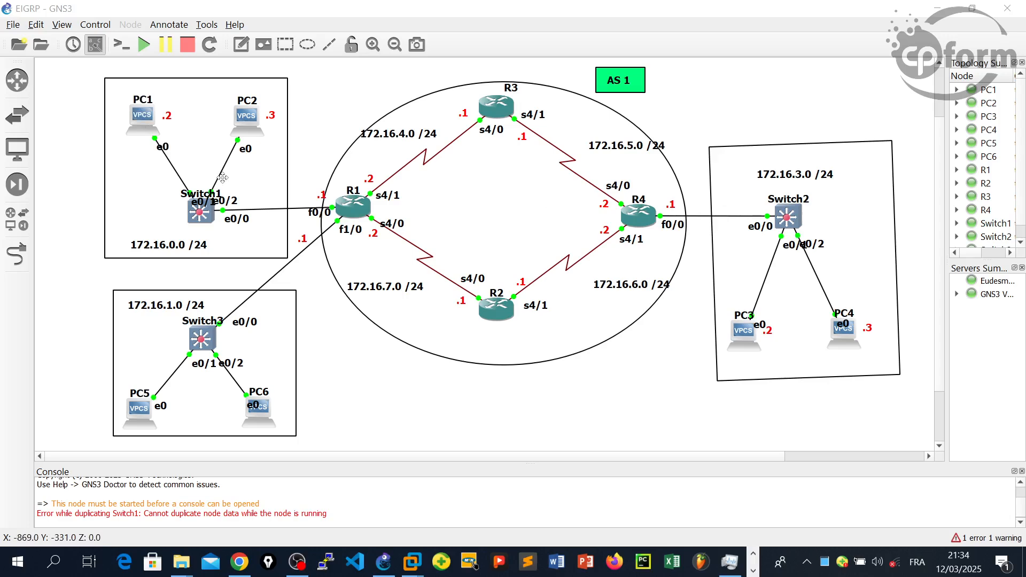
right_click(148, 116)
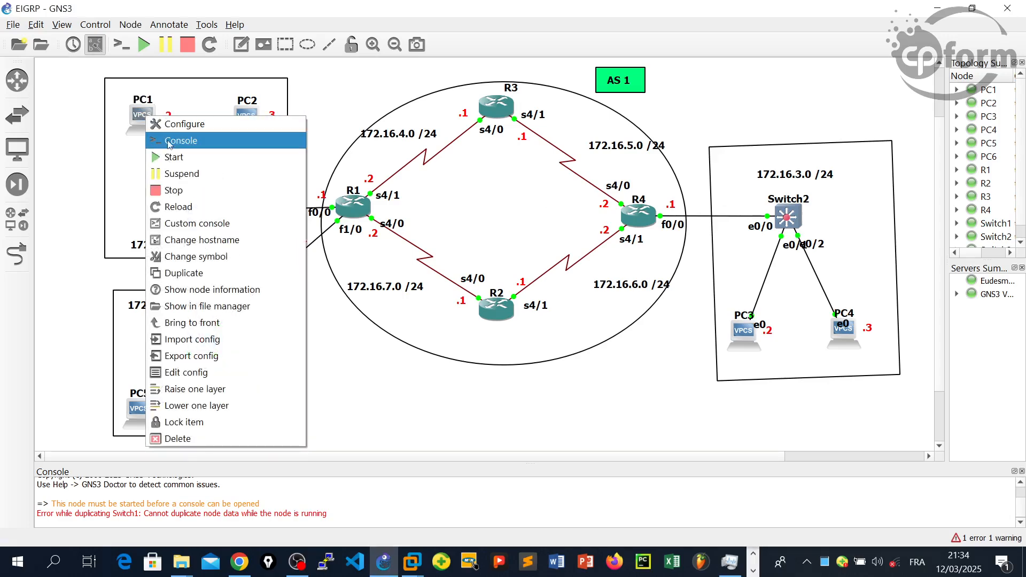
left_click(174, 139)
left_click_drag(265, 60, 613, 29)
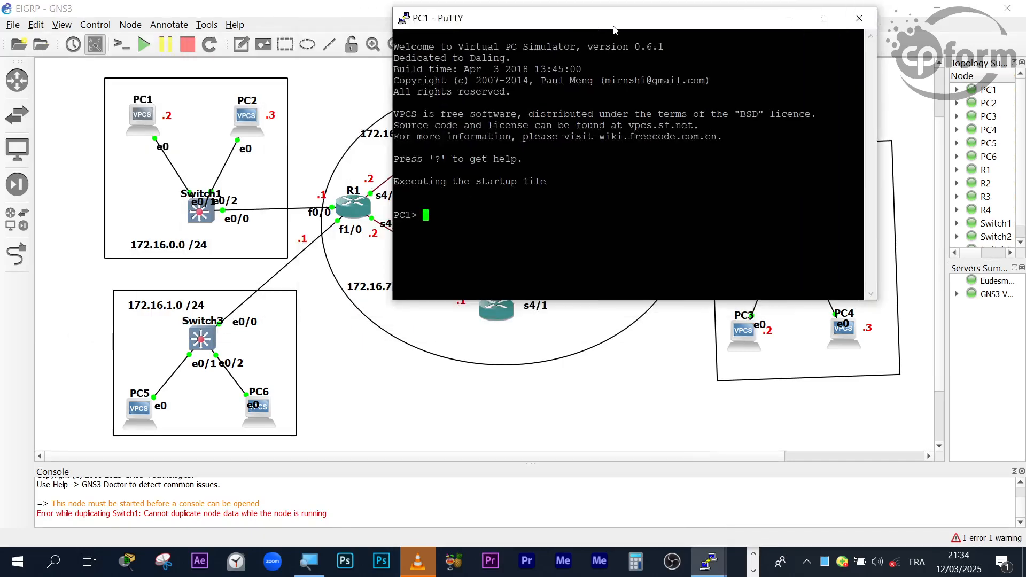
- Change the terminal font of PC1's console to Courier New, normal style, size 16
right_click(617, 18)
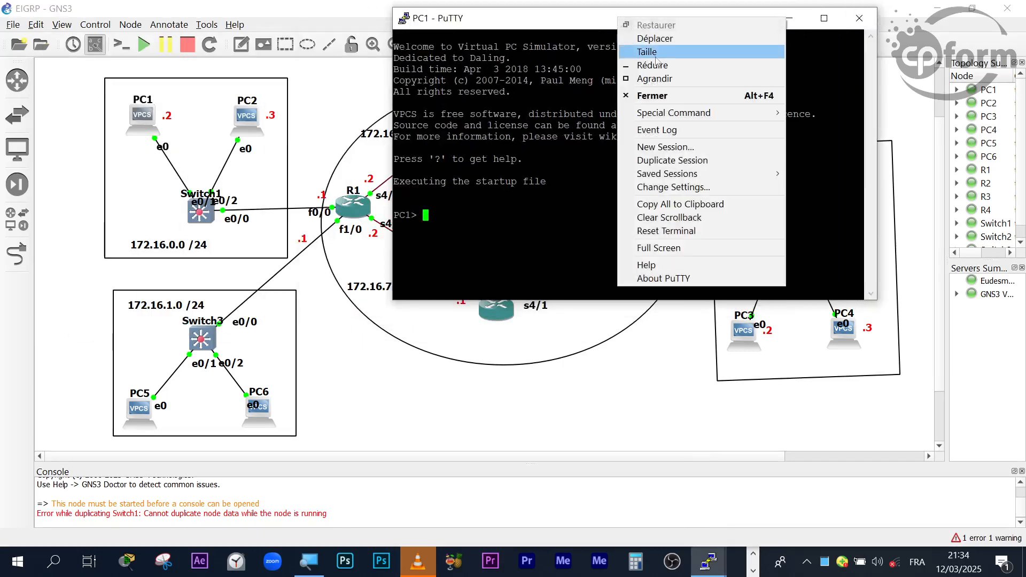
left_click(675, 187)
left_click(408, 252)
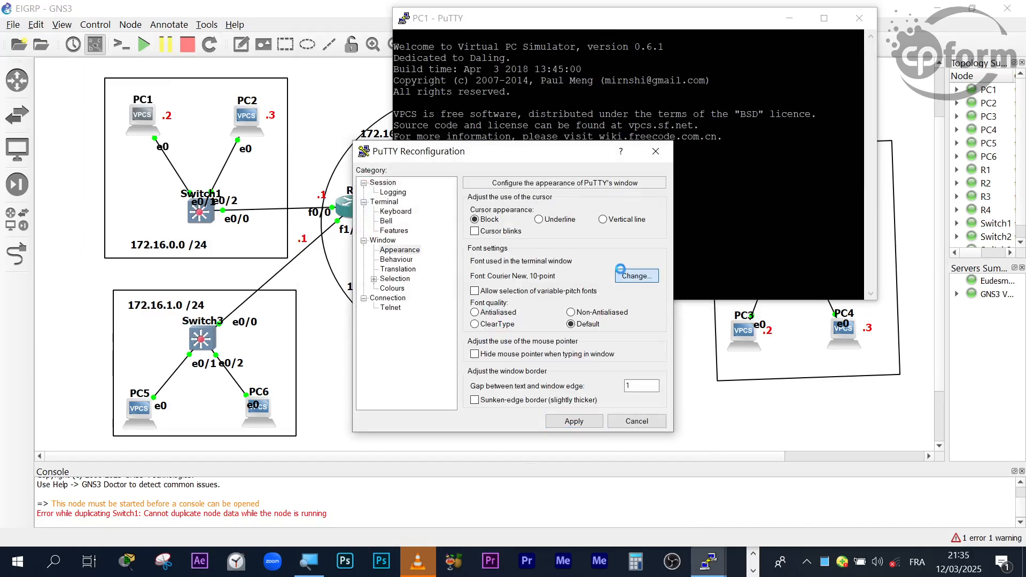
left_click(624, 272)
left_click(622, 277)
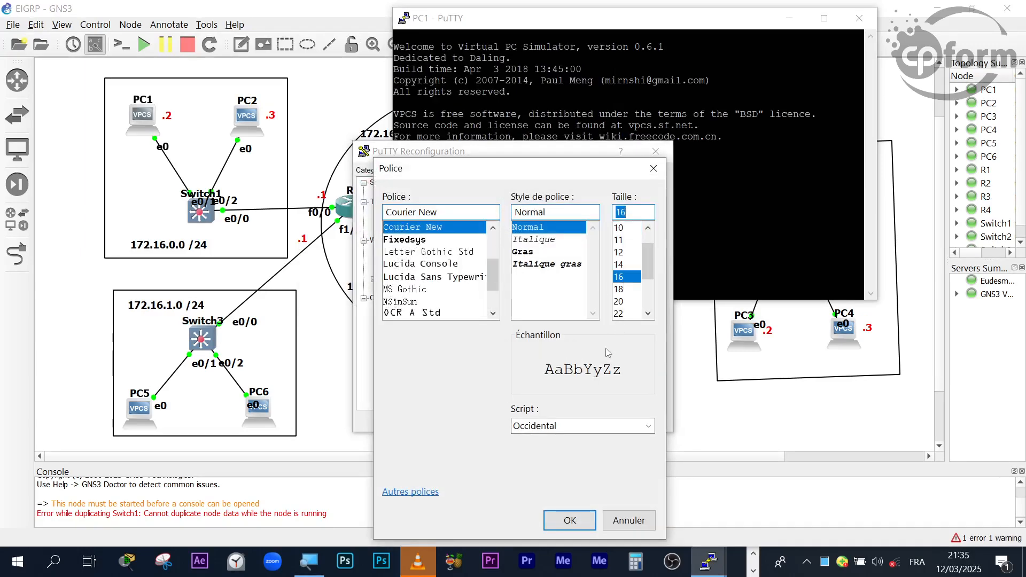
left_click(580, 520)
left_click(574, 420)
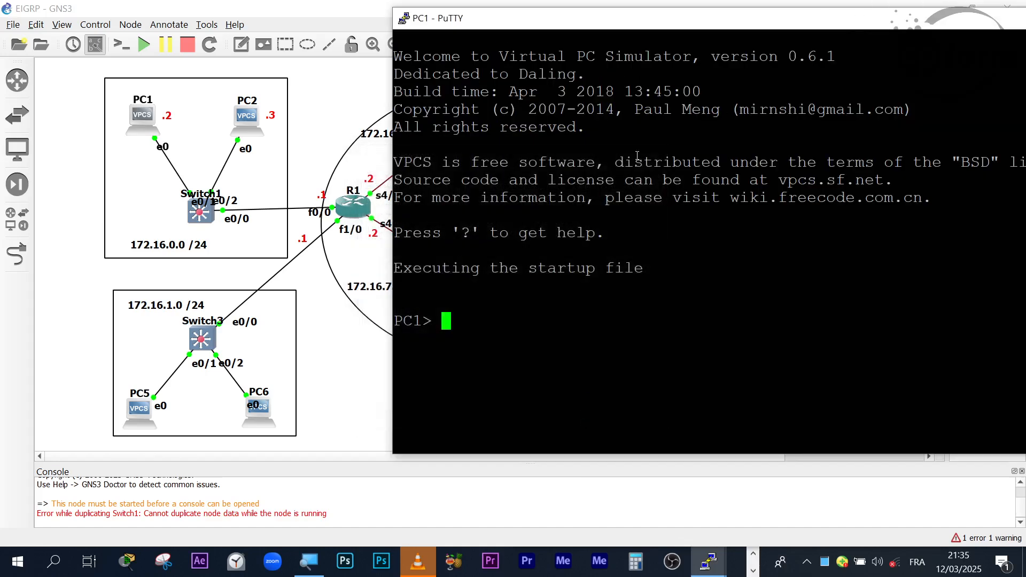
- Move and narrow PC1's console window so the 172.16.0.0 /24 network is visible beside it, and get a fresh prompt
left_click_drag(665, 30, 484, 33)
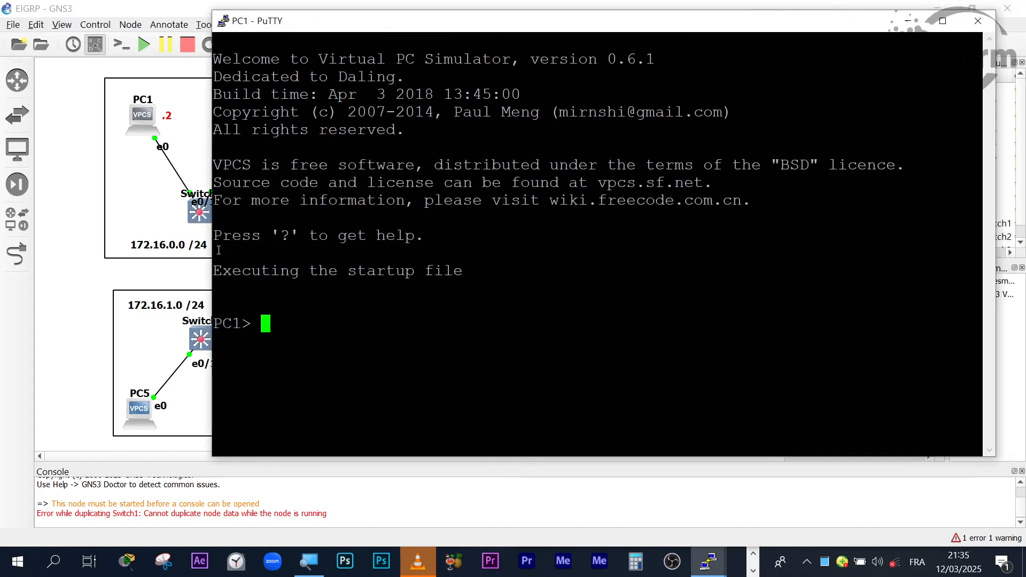
left_click_drag(212, 249, 344, 239)
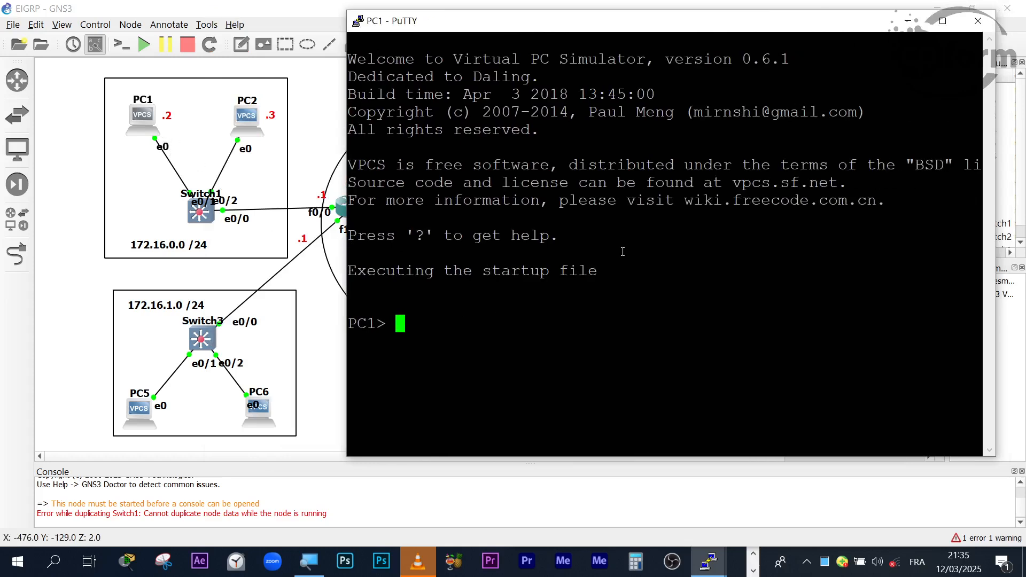
key("Return")
key("Return")
key("Return")
key("Return")
key("Return")
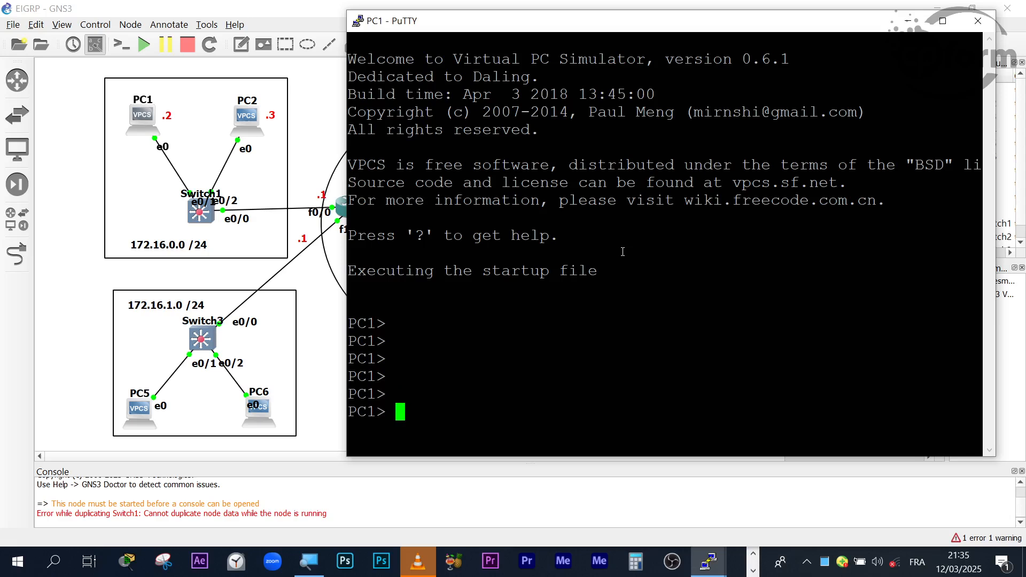
type("ip 172.168.")
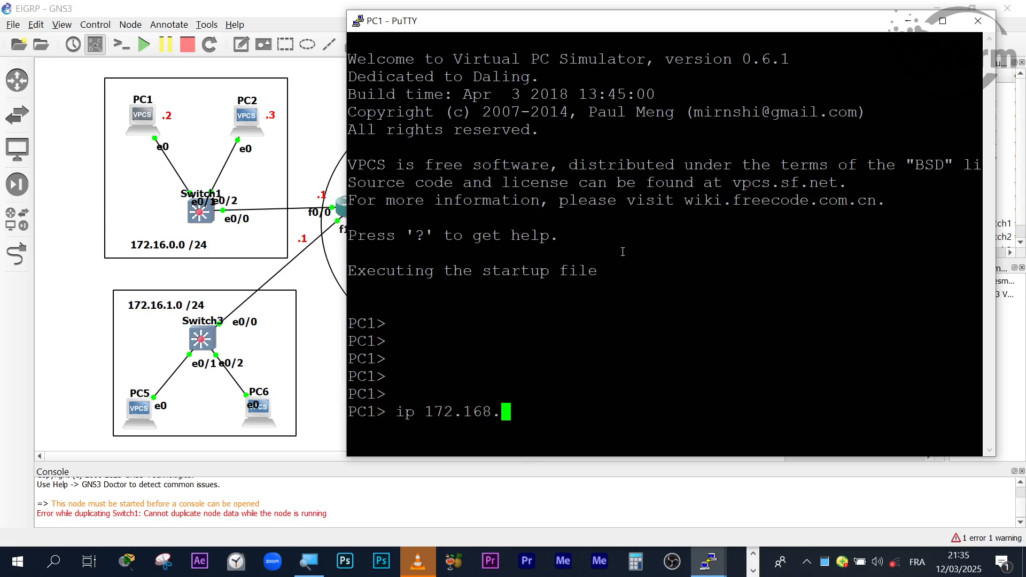
key("Return")
key("Return")
key("Return")
key("Return")
left_click(752, 553)
left_click(676, 409)
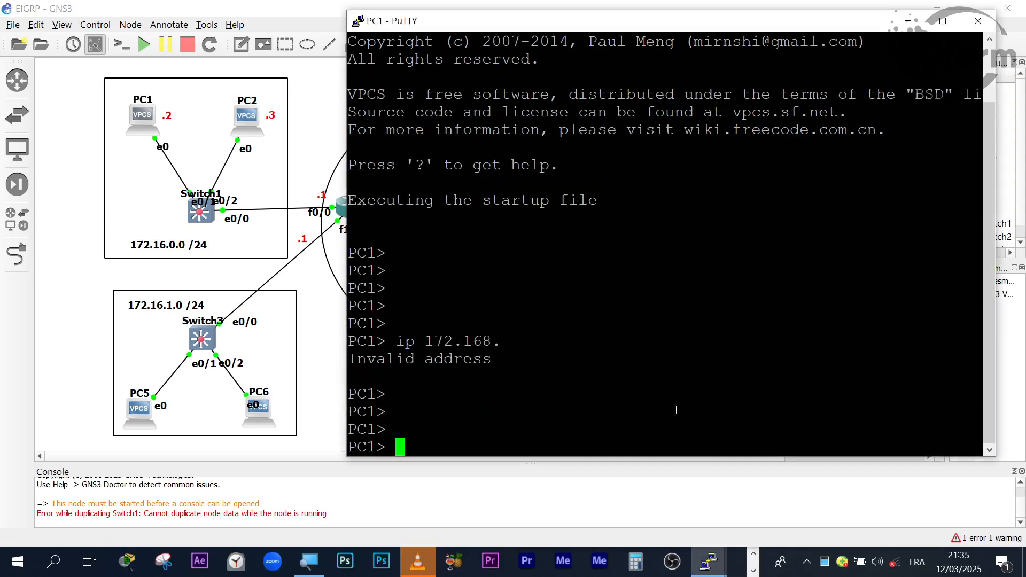
type("ip")
left_click(731, 529)
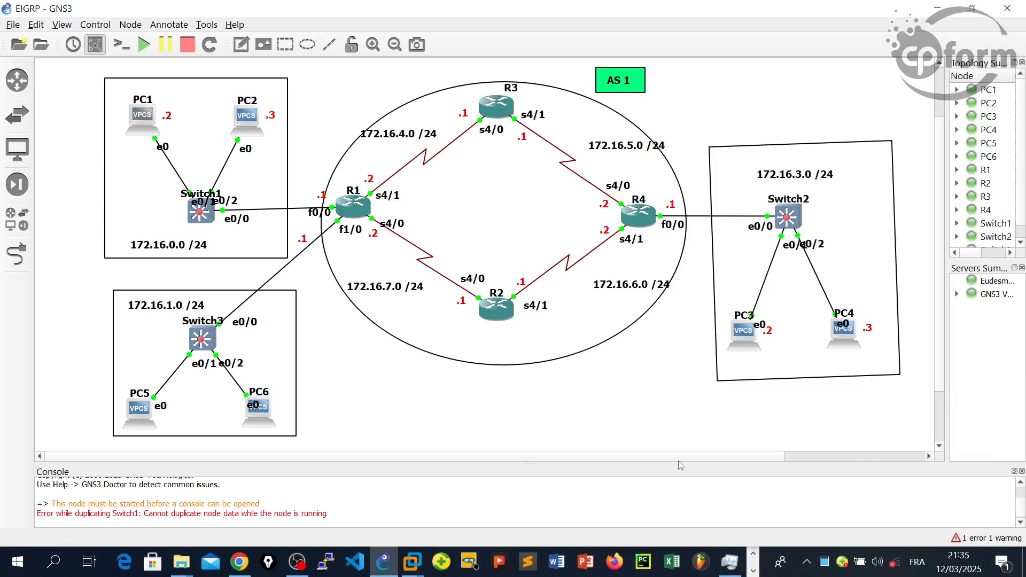
left_click(752, 570)
mouse_move(719, 572)
left_click(958, 500)
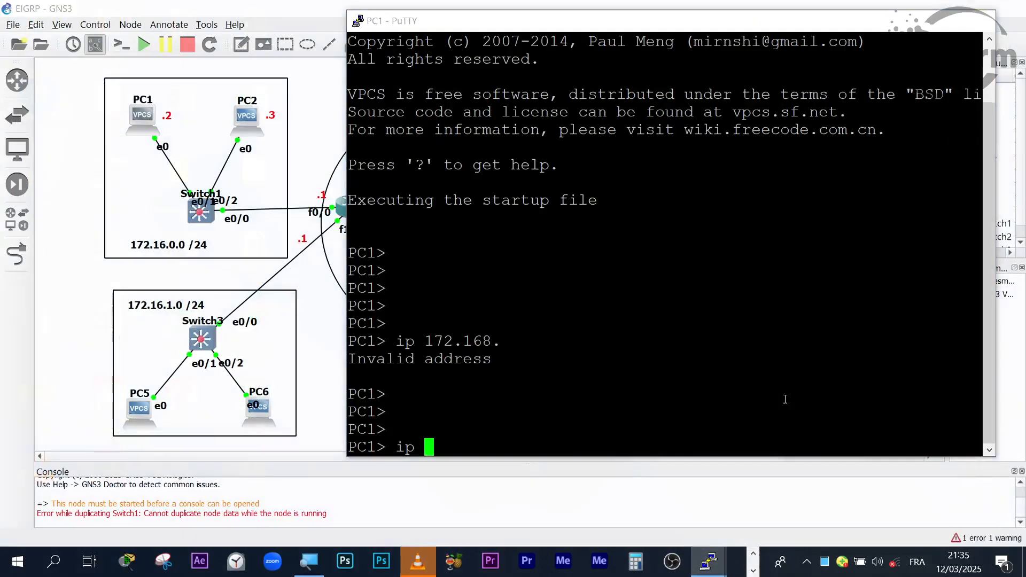
- Write PC1's ip command with address 172.16.0.2 and subnet mask 255.255.255.0
type("ip 172.")
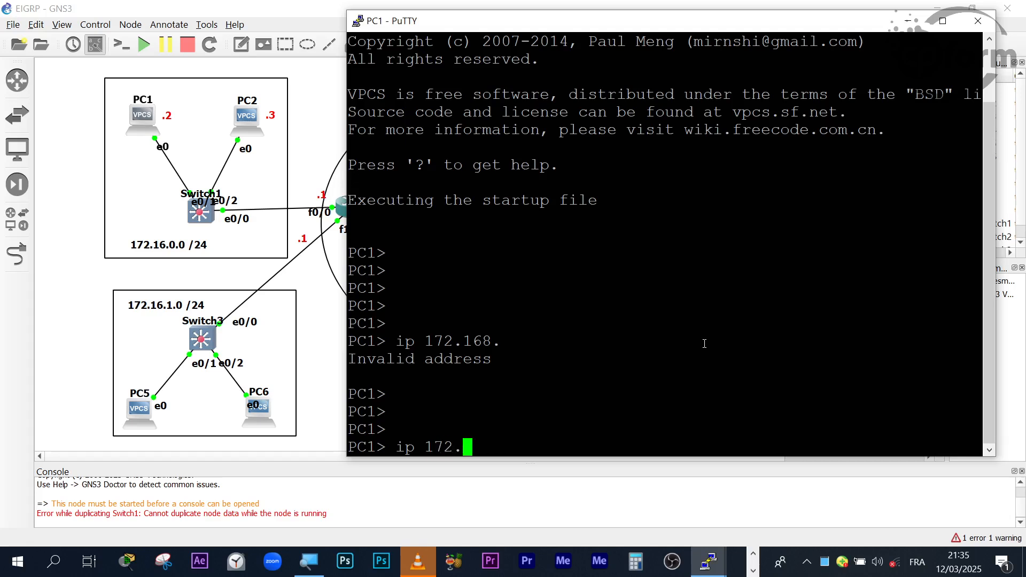
type("16.0.2 255.255.255.0")
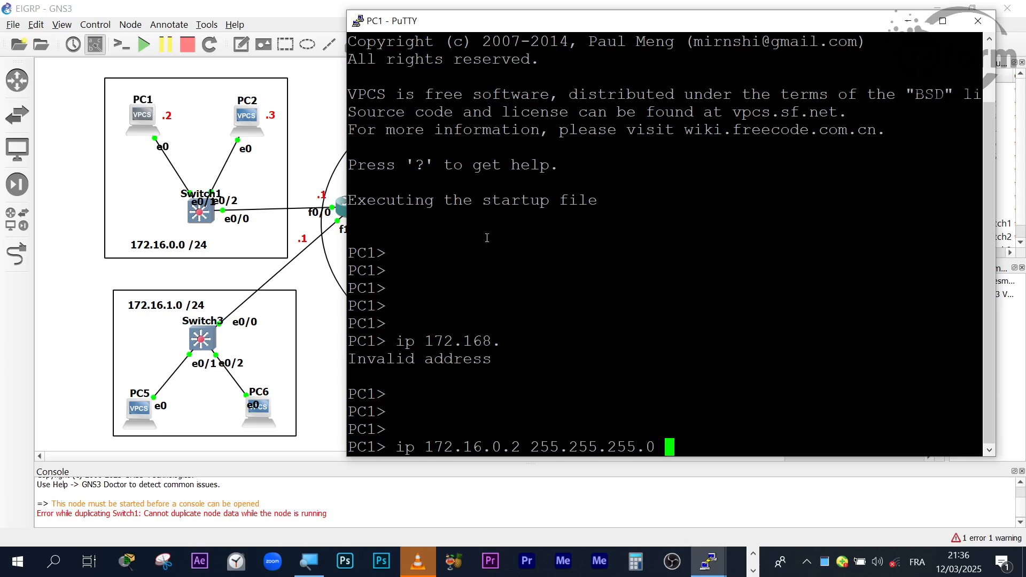
- Uncover R1 beside PC1's console, add gateway 172.16.0.1 to the ip command, check the addresses, and run it
left_click_drag(455, 22, 485, 23)
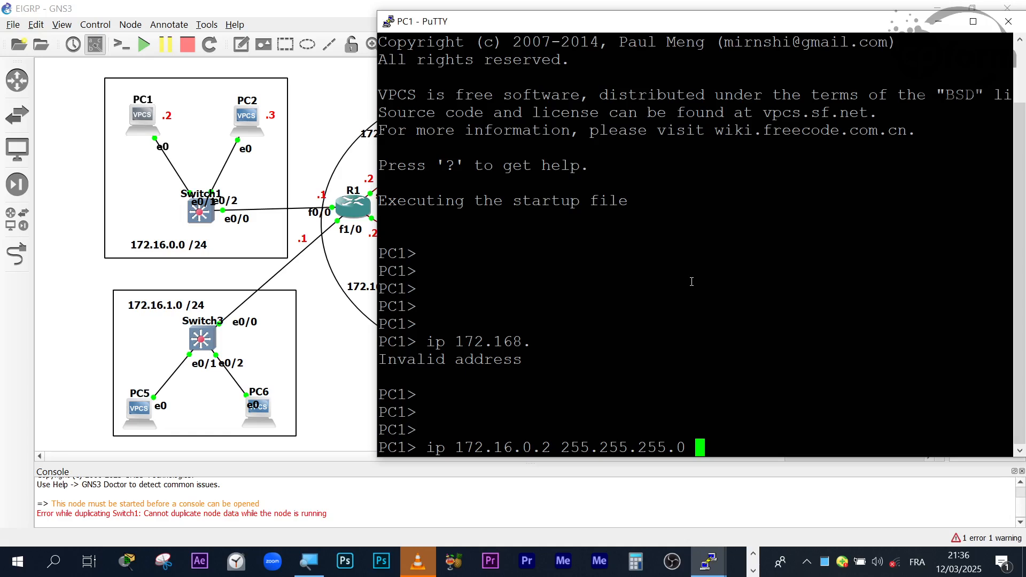
type("172.16.0.")
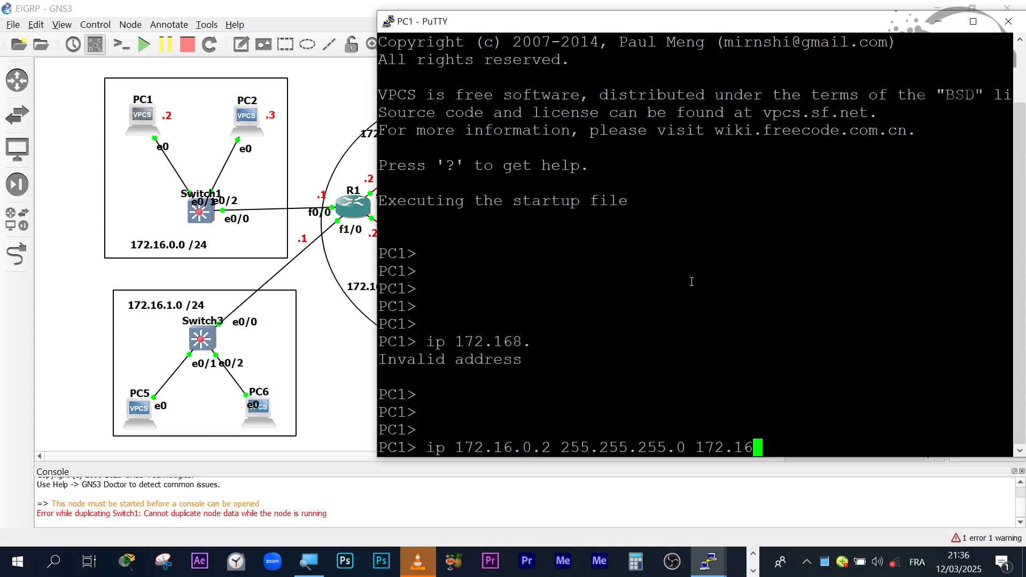
type("1")
left_click_drag(457, 448, 560, 449)
left_click_drag(696, 449, 829, 460)
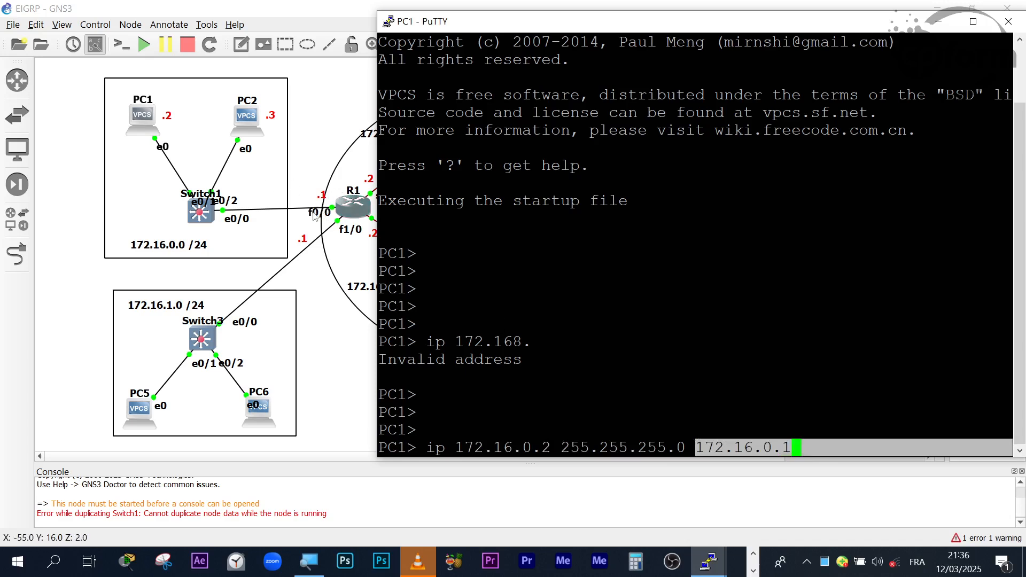
left_click(742, 317)
key("Return")
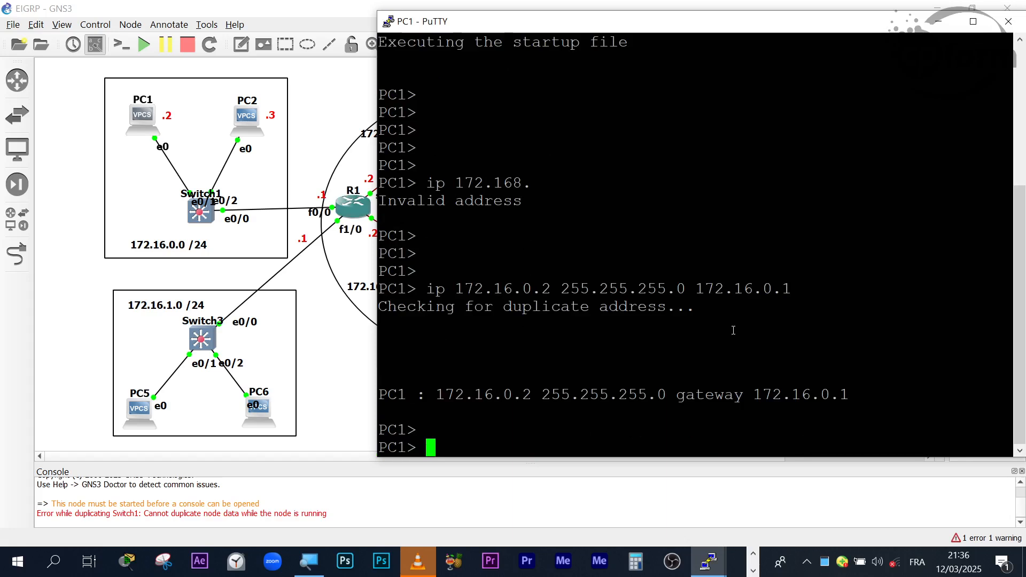
- Ping the gateway 172.16.0.1 from PC1, and minimise PC1's console
key("Return")
key("Return")
key("Return")
key("Return")
key("Return")
type("ping")
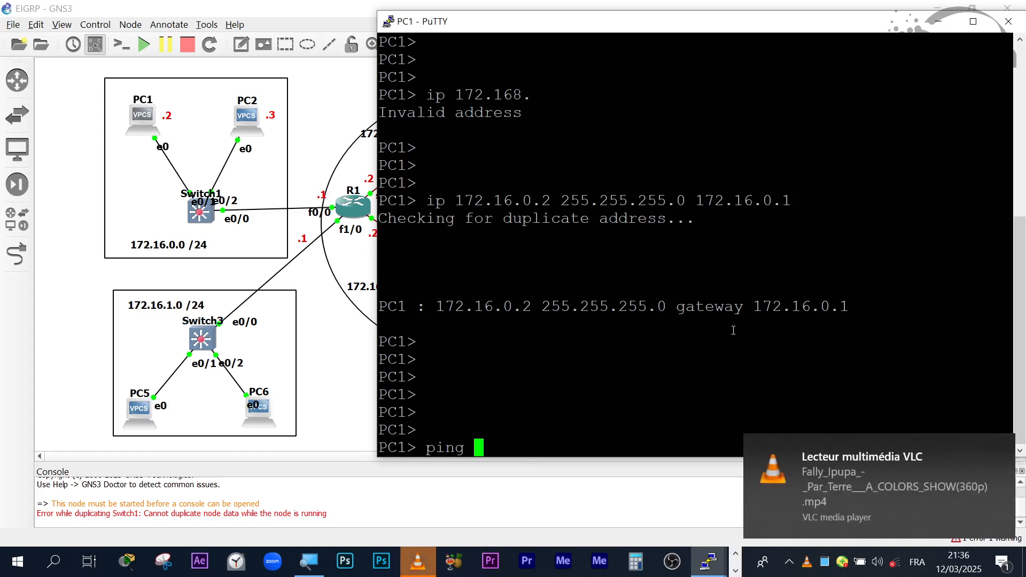
left_click(1001, 447)
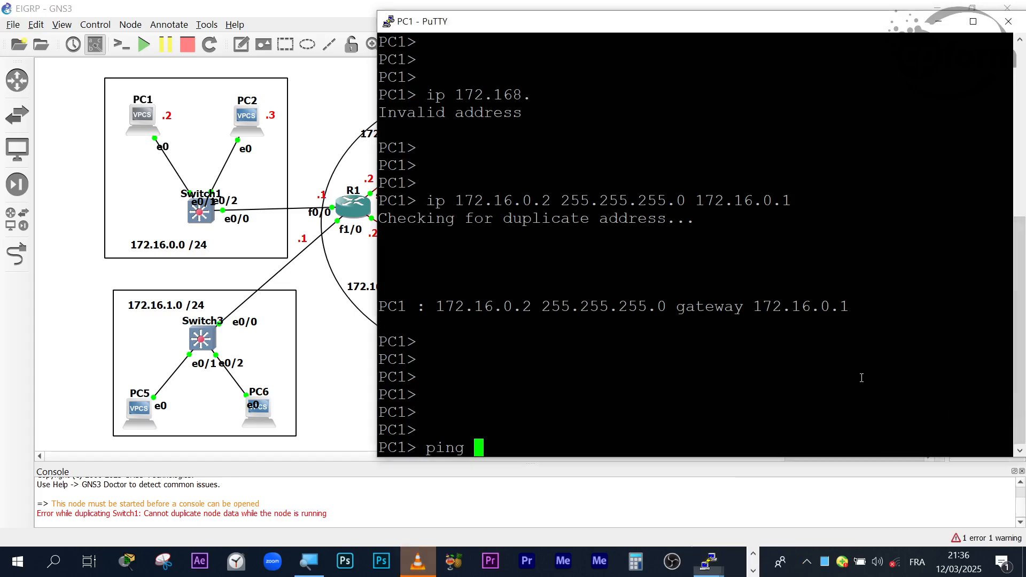
type("172.1")
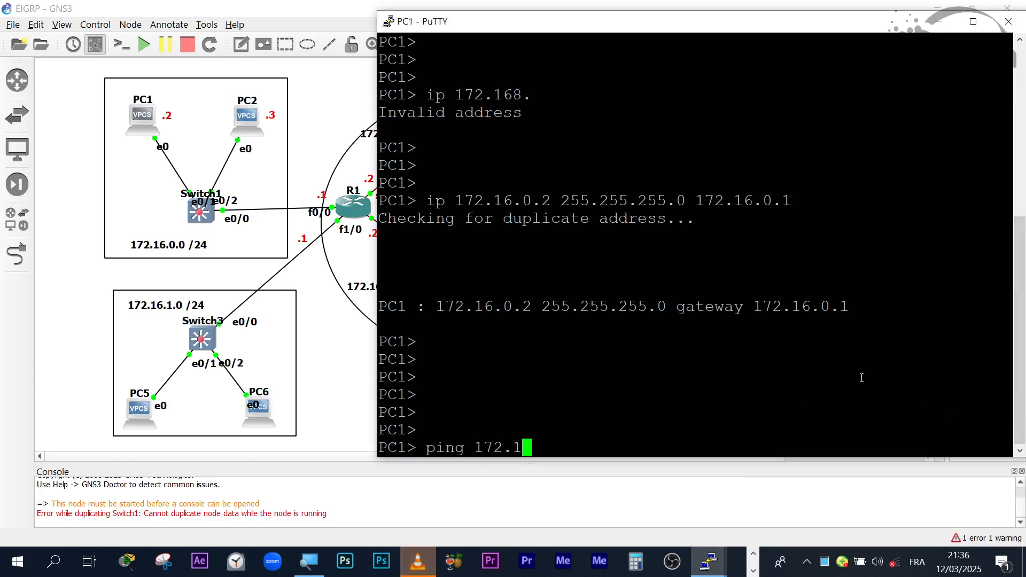
type("6")
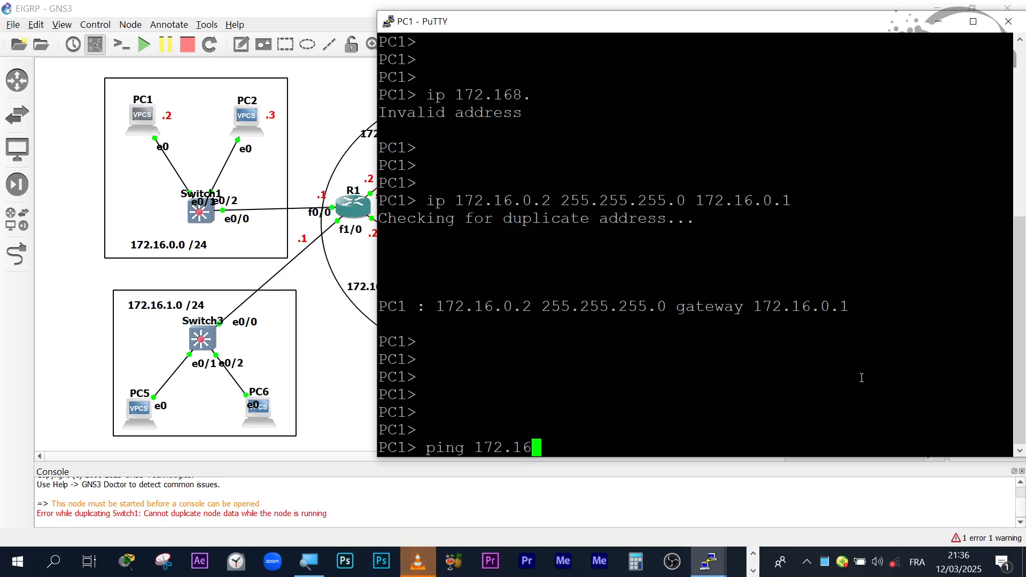
type(".0")
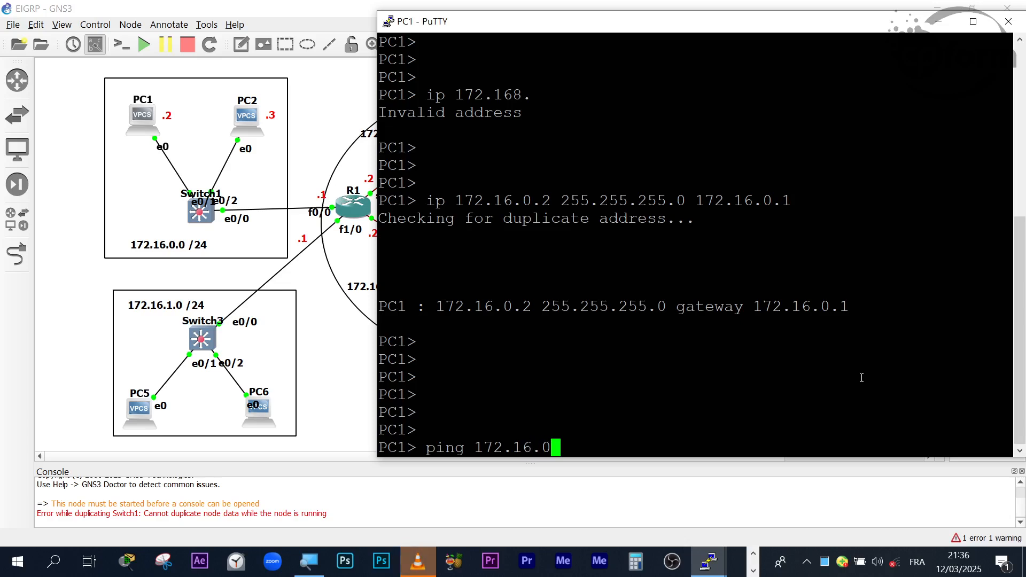
type(".1")
key("Return")
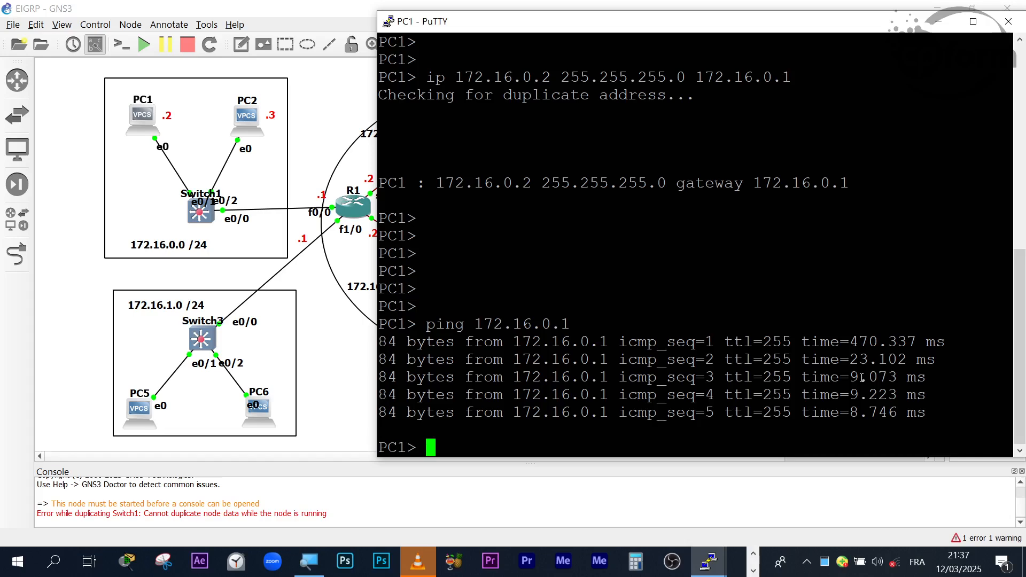
left_click(938, 22)
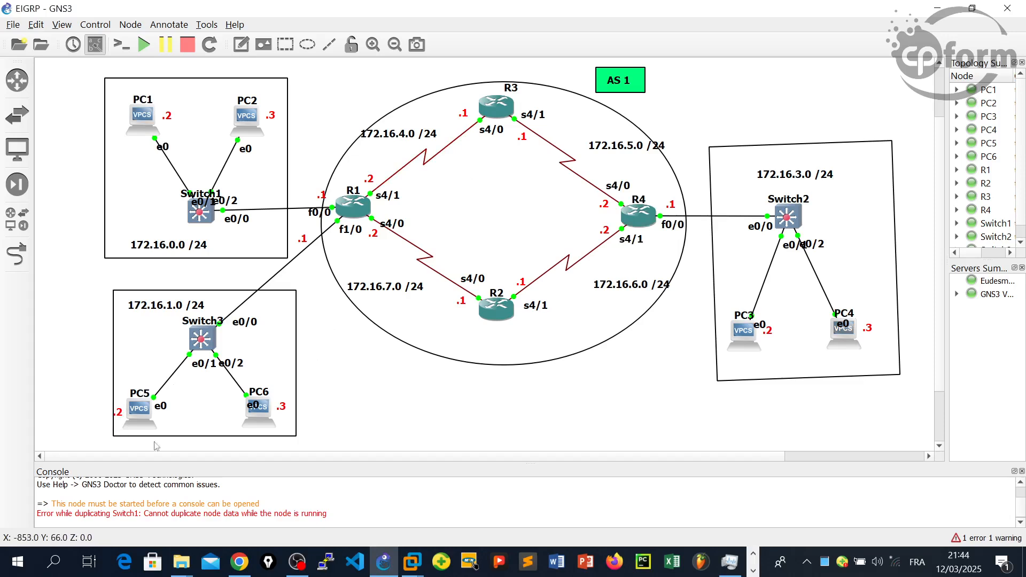
- Review the PC addressing in the three LANs and the AS 1 router area of the topology
left_click_drag(78, 396, 299, 437)
left_click_drag(98, 129, 374, 130)
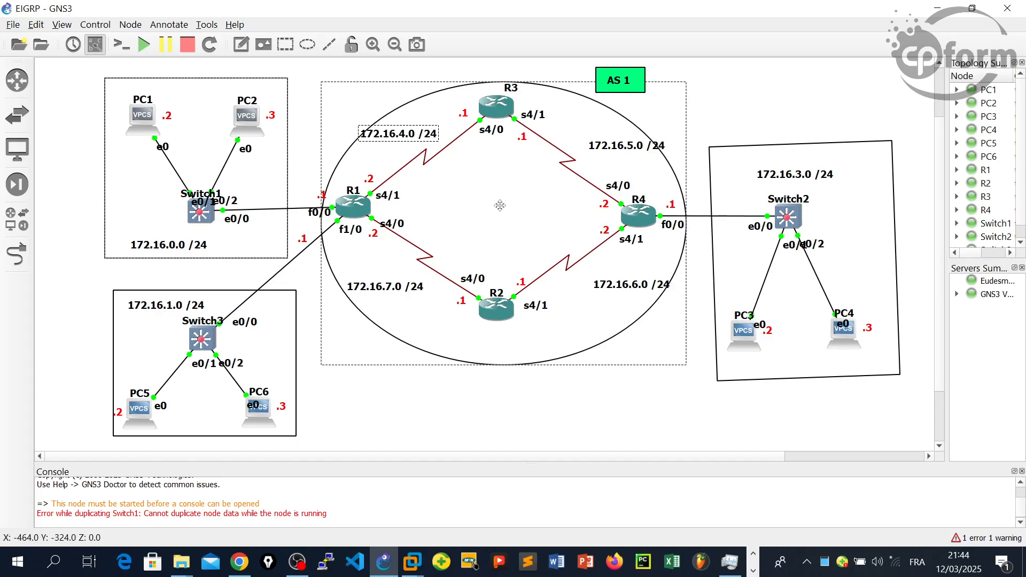
mouse_move(78, 63)
left_mouse_down()
mouse_move(203, 168)
mouse_move(524, 371)
mouse_move(893, 452)
mouse_move(861, 452)
left_mouse_up()
left_click(637, 431)
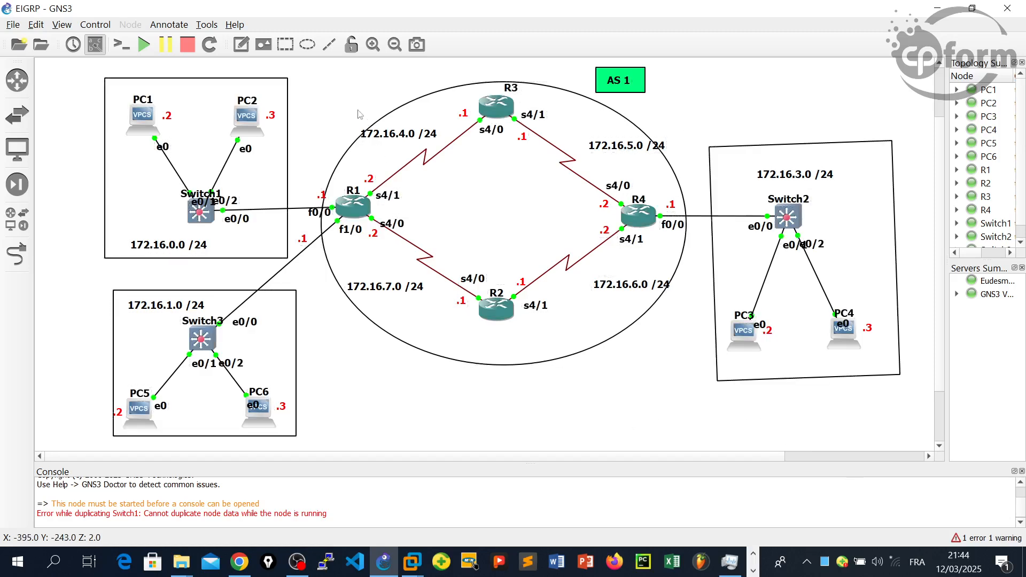
left_click_drag(333, 100, 346, 117)
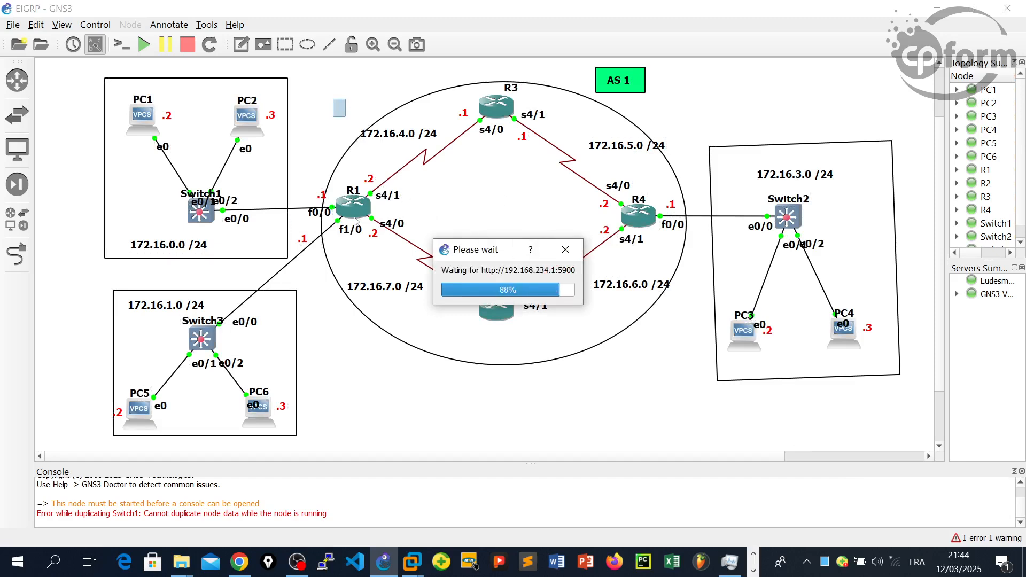
left_click_drag(318, 83, 677, 394)
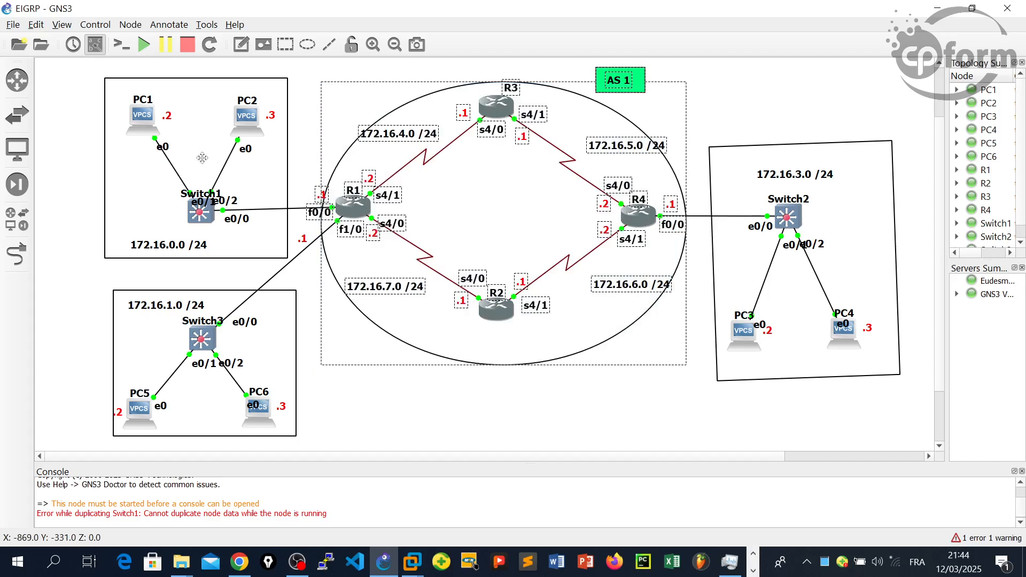
left_click_drag(81, 67, 262, 366)
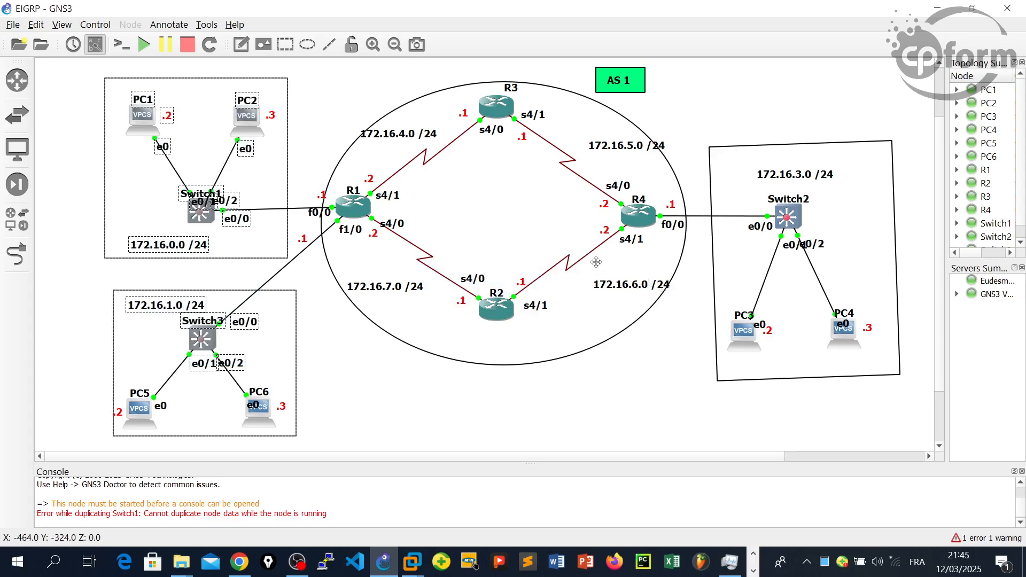
left_click_drag(88, 67, 276, 268)
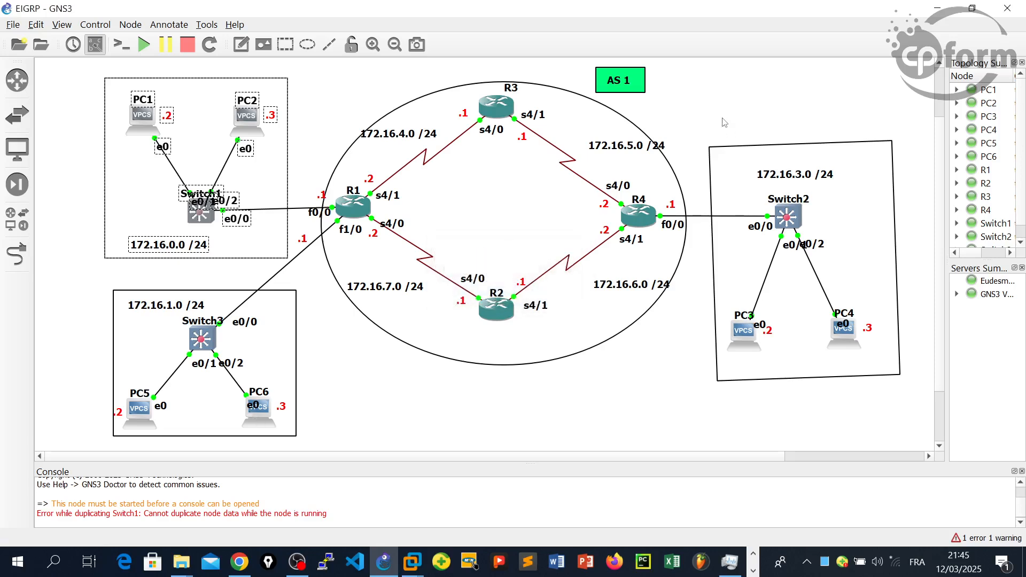
left_click_drag(694, 117, 927, 377)
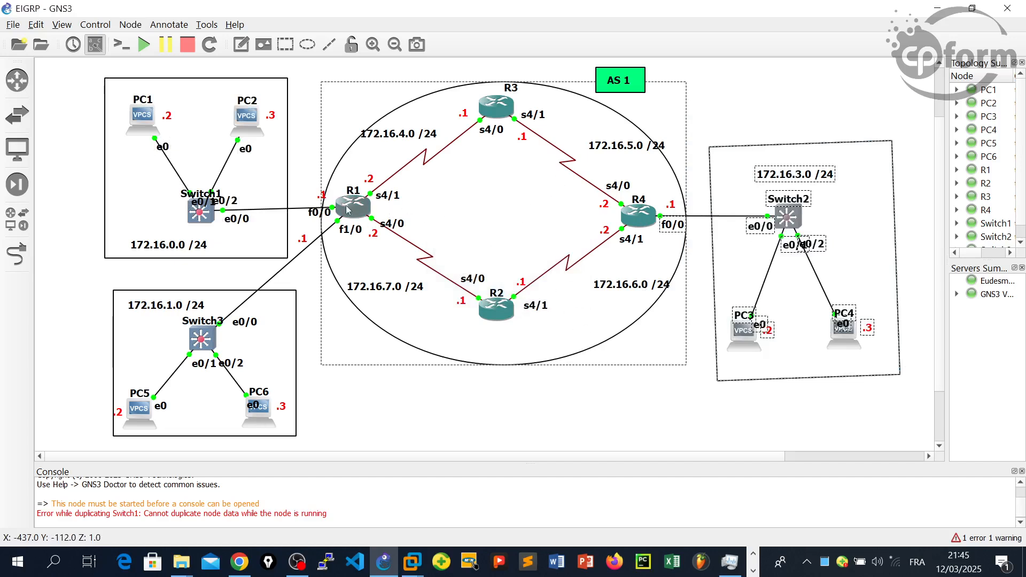
- Bring up R1's console and move it clear of R1 and the two LANs connected to it
left_click(754, 567)
left_click(754, 570)
mouse_move(726, 569)
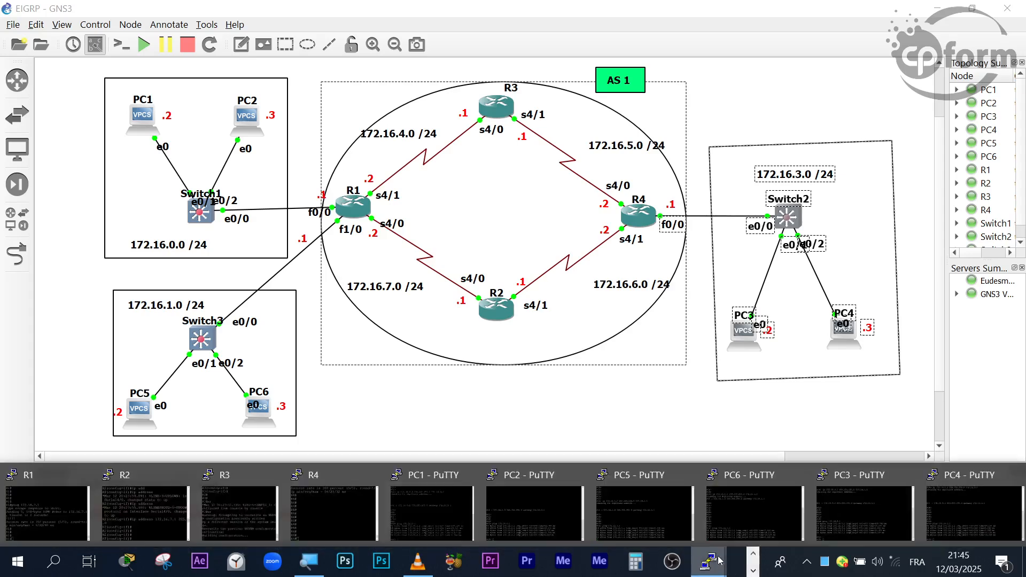
left_click(47, 513)
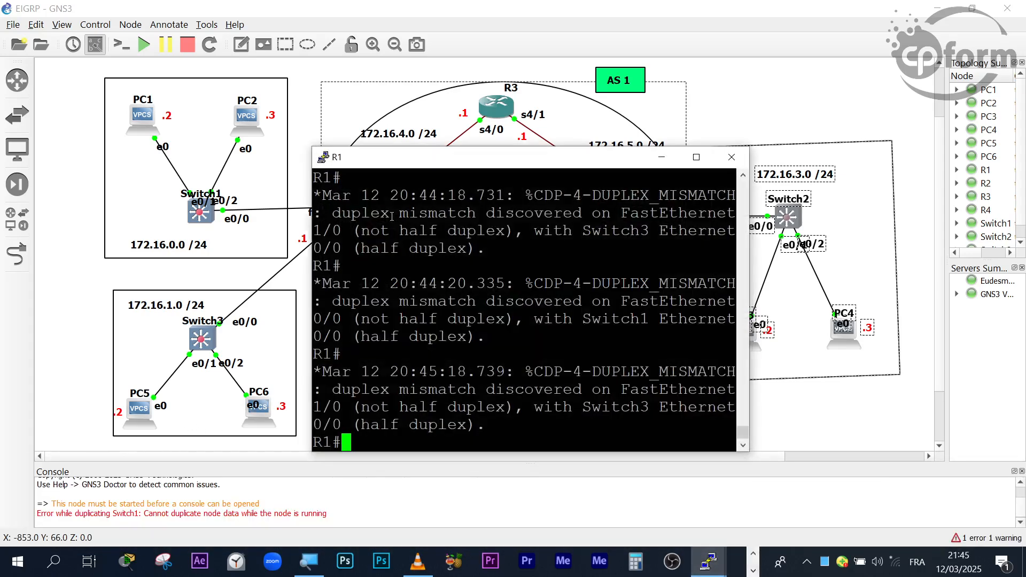
left_click_drag(582, 162, 795, 119)
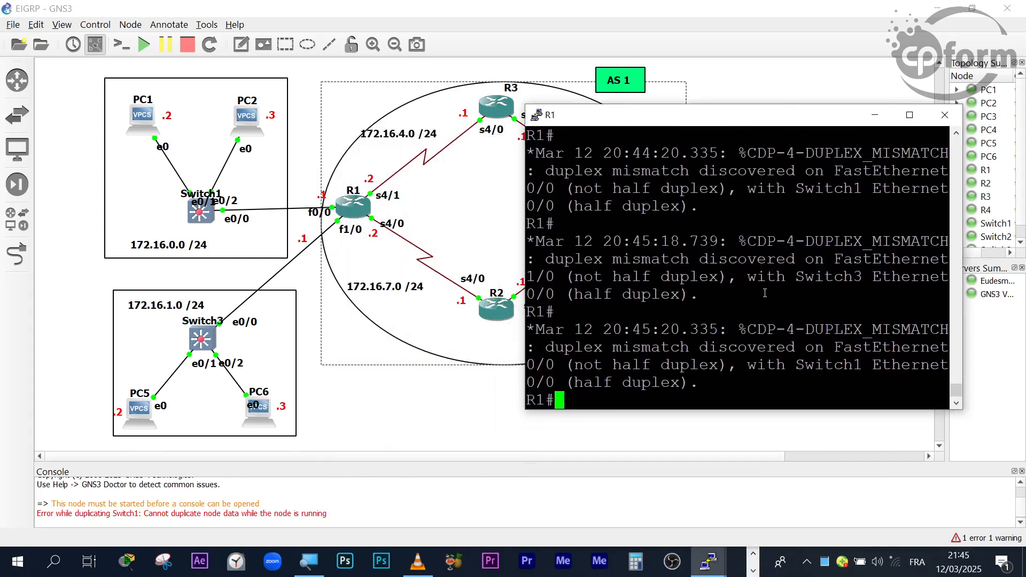
- Get a fresh prompt on R1 and enter global configuration mode with conf t
key("Return")
key("Return")
key("Return")
key("Return")
key("Return")
key("Return")
key("Return")
key("Return")
type("conf t")
key("Return")
key("Return")
key("Return")
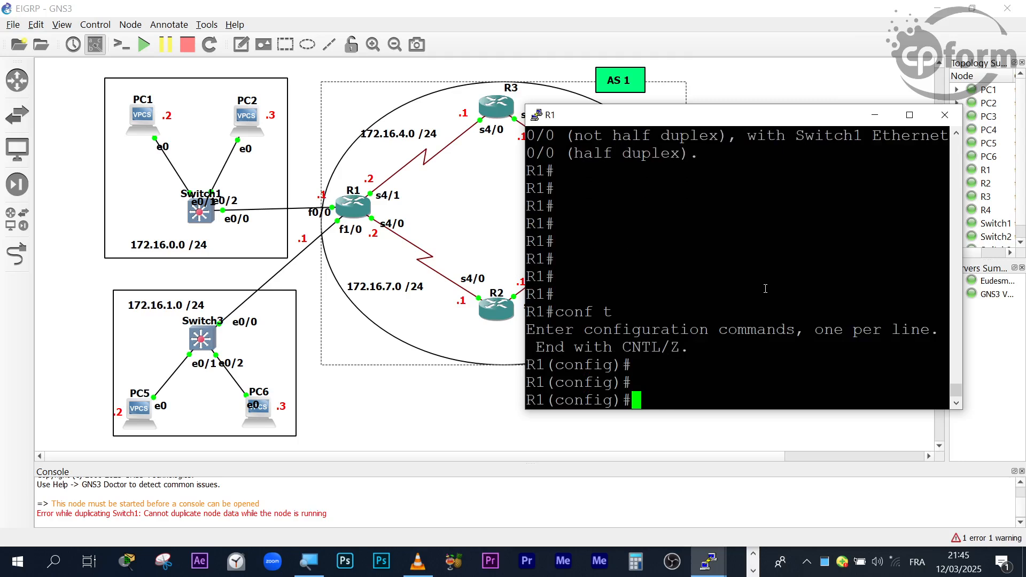
- Write the router eigrp command at R1's global configuration prompt, correcting the misspelled keyword
type("routetr")
key("Return")
key("Up")
key("BackSpace")
key("BackSpace")
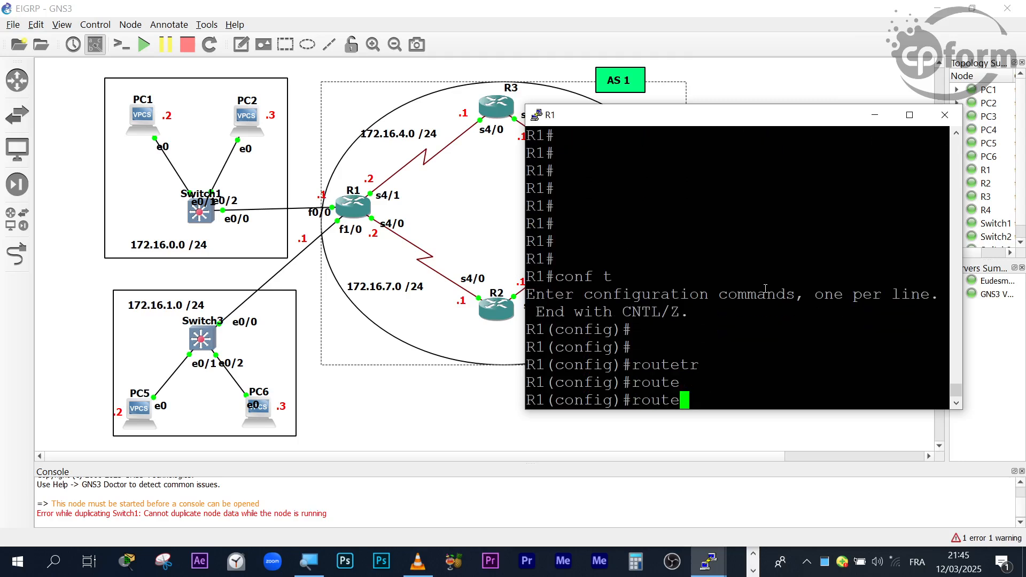
type("er")
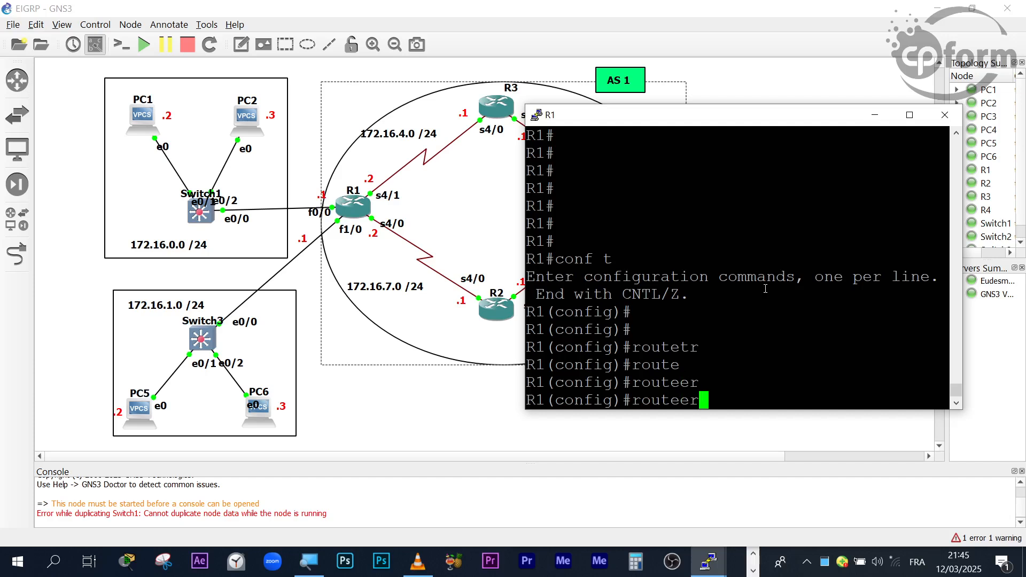
key("BackSpace")
key("BackSpace")
type("r")
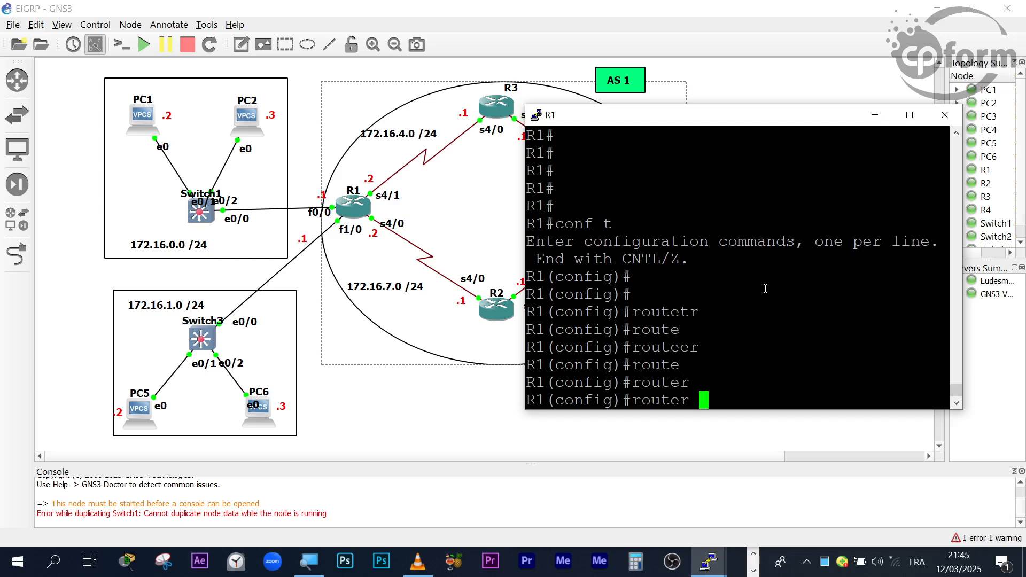
left_click(752, 555)
left_click(745, 338)
type("ei")
key("Tab")
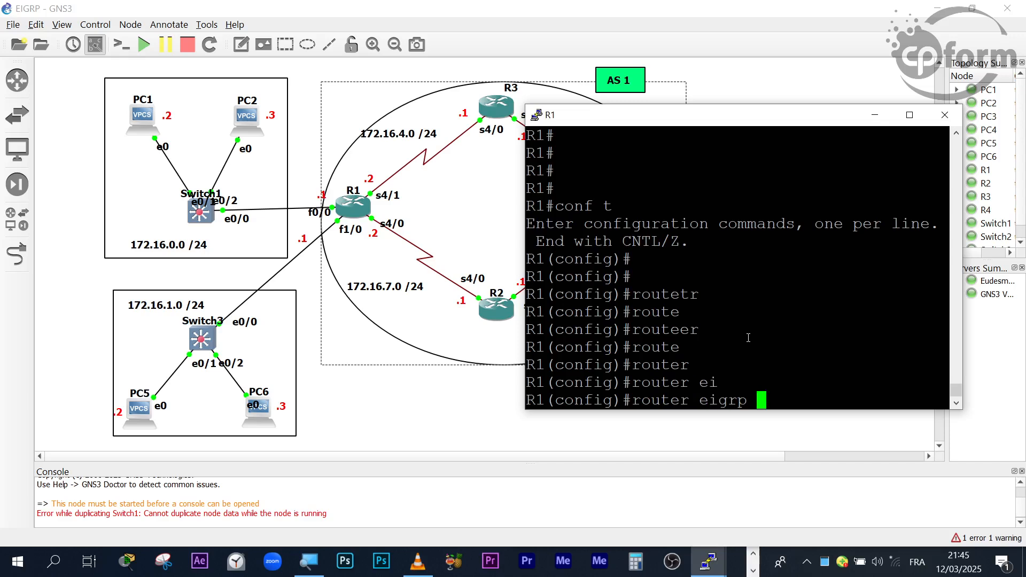
- List the accepted arguments of R1's router eigrp command and supply autonomous system number 1
type("1")
key("BackSpace")
type("?")
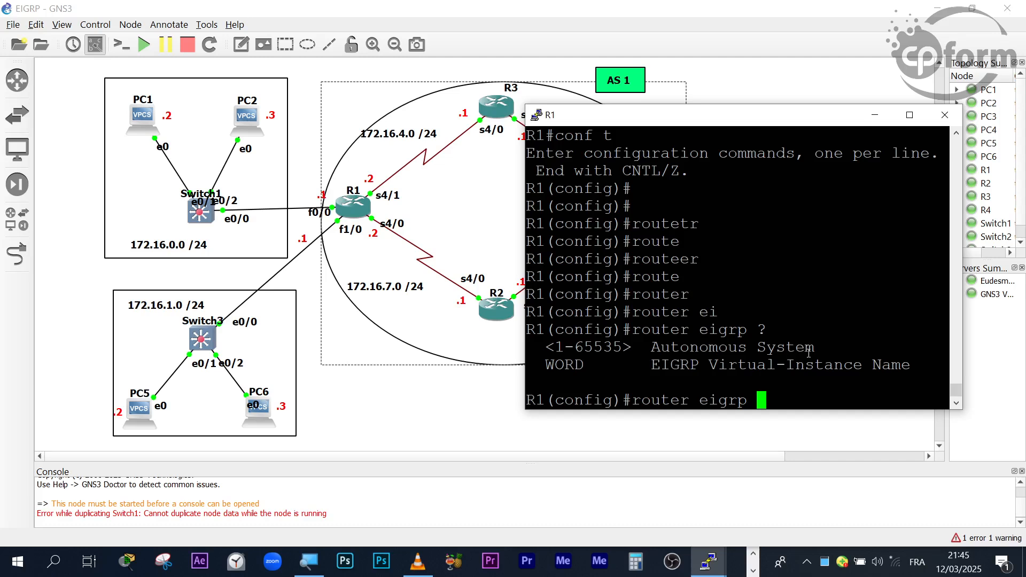
type("1")
- Reposition R1's console so R1, R2, R3 and their links are visible beside it
left_click_drag(662, 125, 729, 277)
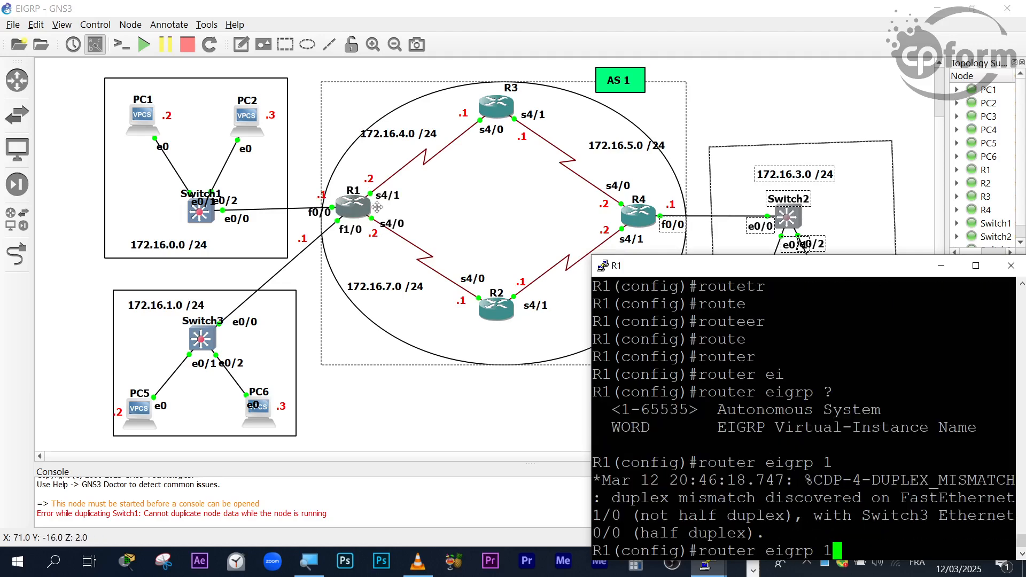
left_click_drag(659, 260, 645, 172)
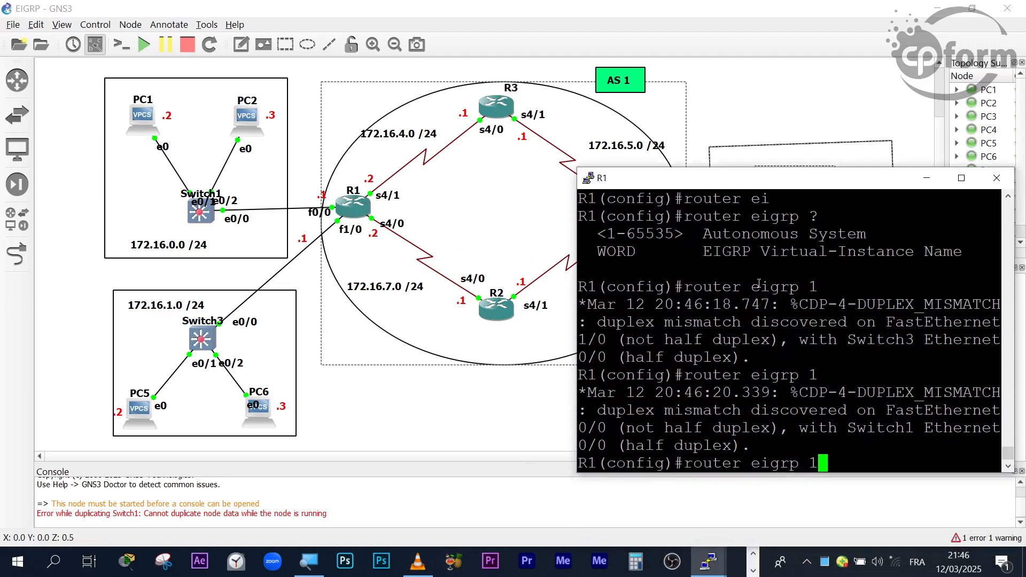
left_click_drag(754, 179, 793, 232)
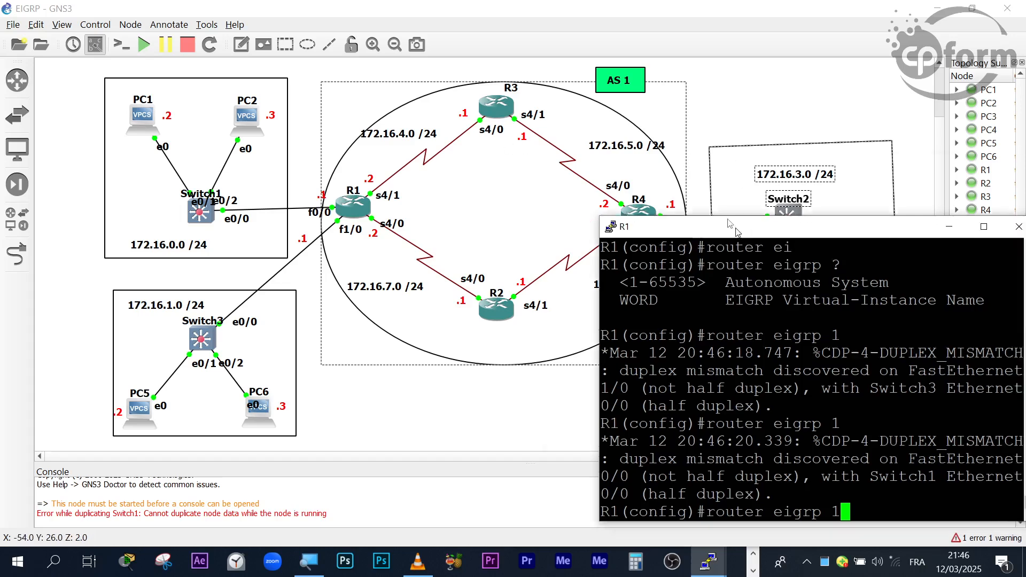
- Move R1's console up beside the topology and run router eigrp 1 to enter EIGRP configuration mode
left_click_drag(758, 234, 668, 113)
key("Return")
key("Return")
key("Return")
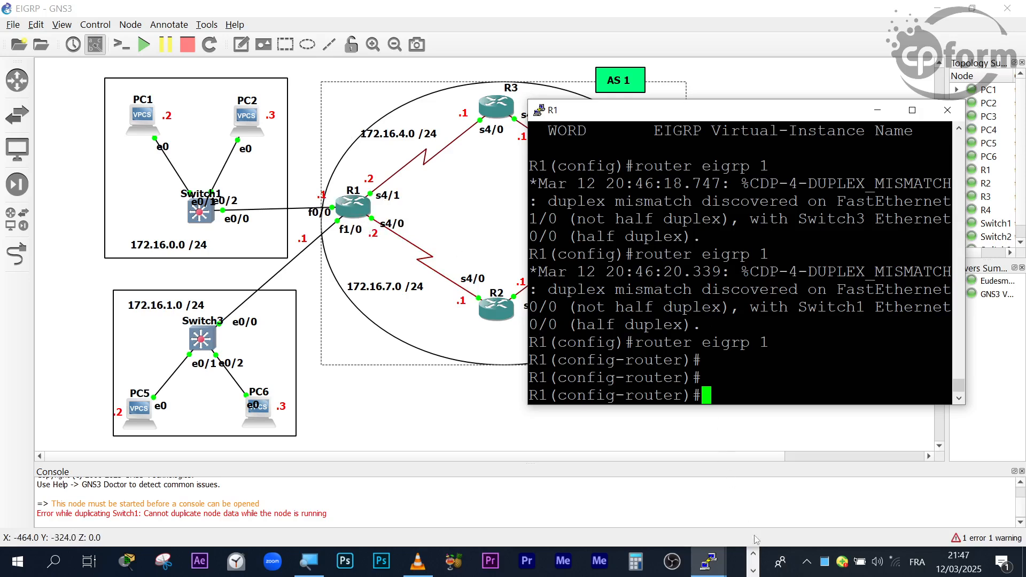
- View the whole topology without the console, return to R1's console and dismiss the media player notification
left_click(714, 561)
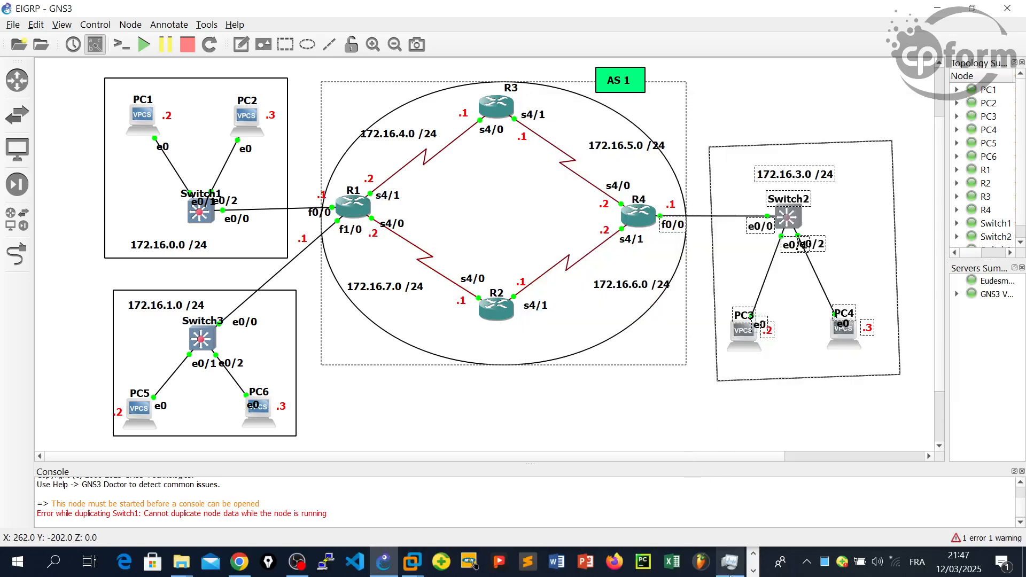
left_click(753, 570)
left_click(712, 568)
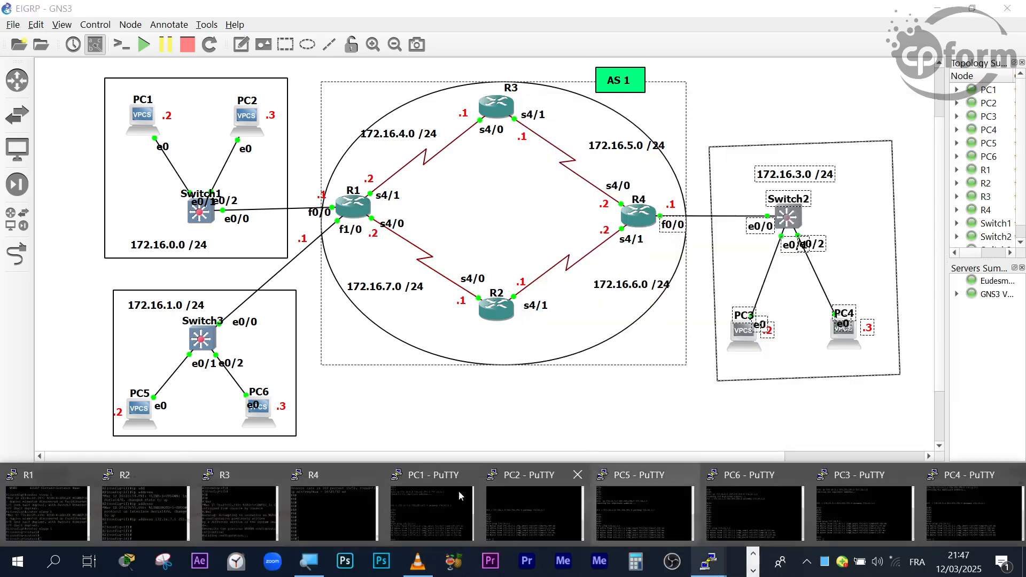
left_click(65, 508)
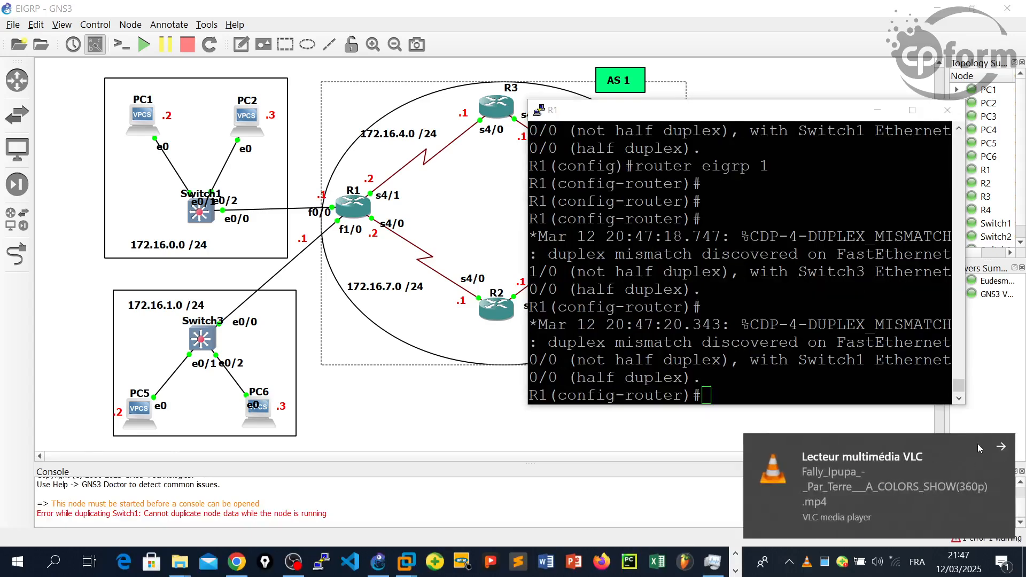
left_click(999, 449)
left_click(797, 383)
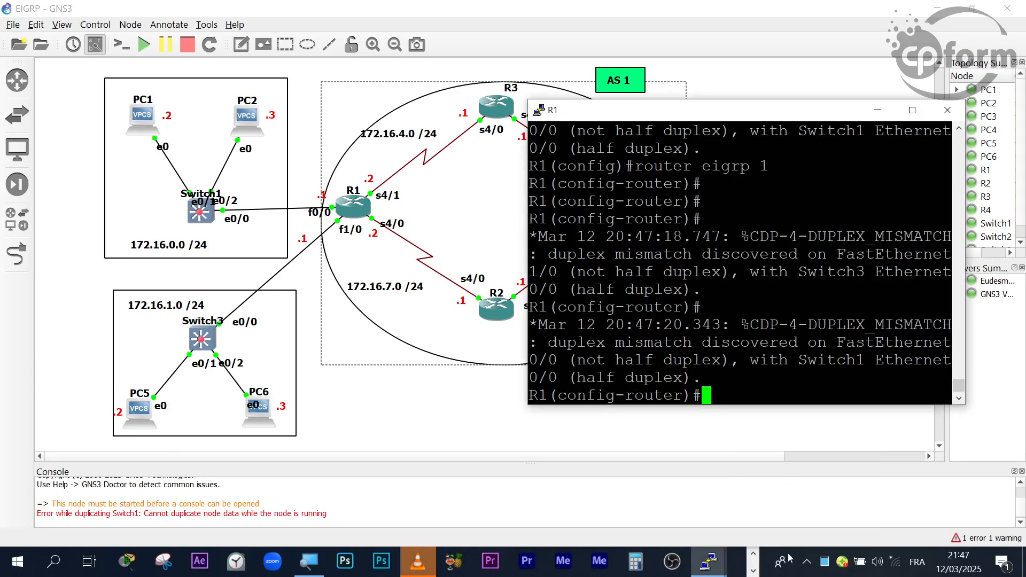
left_click(753, 556)
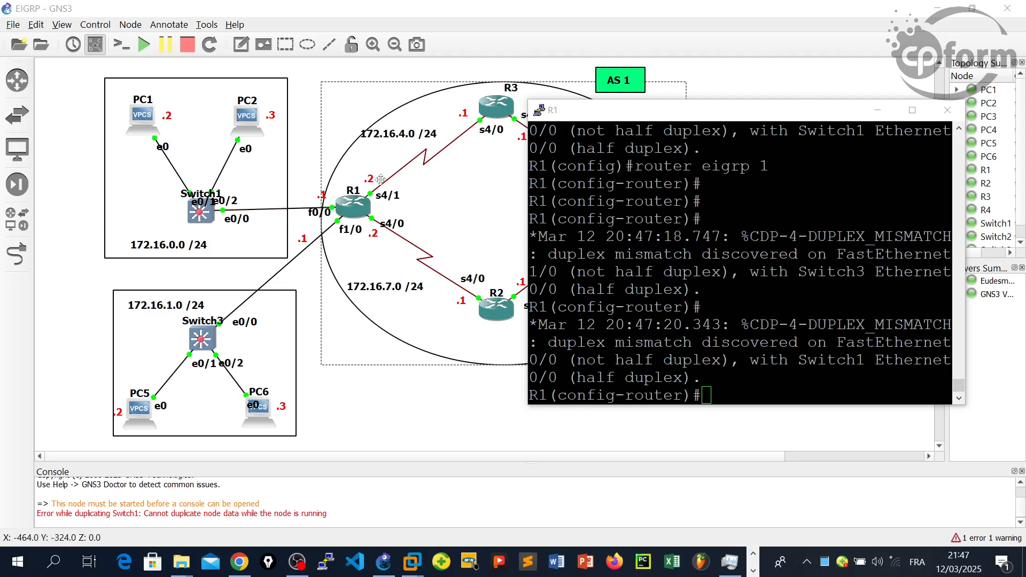
left_click(671, 255)
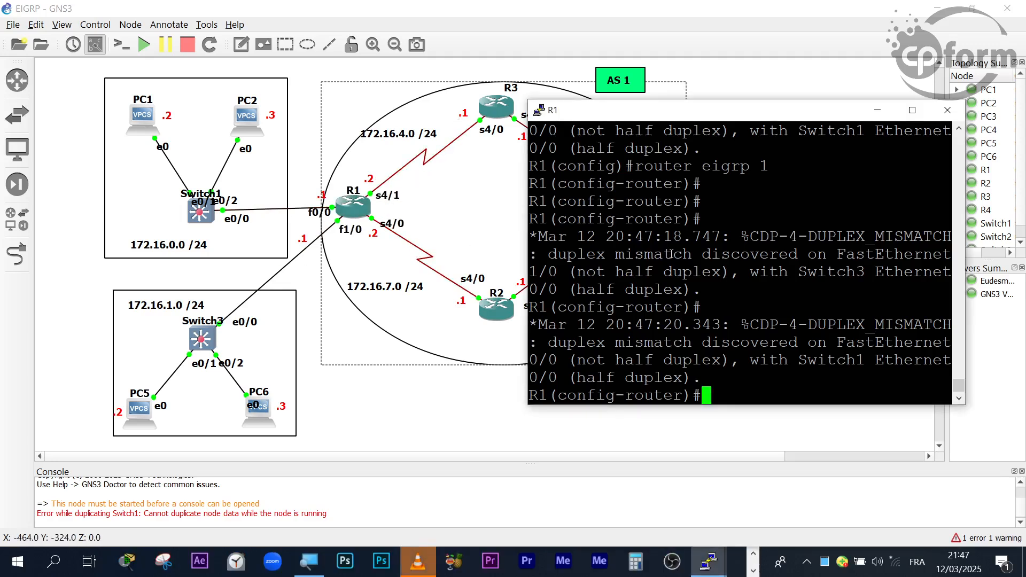
- Get a fresh EIGRP configuration prompt on R1 and write the network keyword, replacing the uppercase NET with lowercase
key("Return")
key("Return")
key("Return")
key("Return")
key("Return")
key("Return")
key("Return")
key("Return")
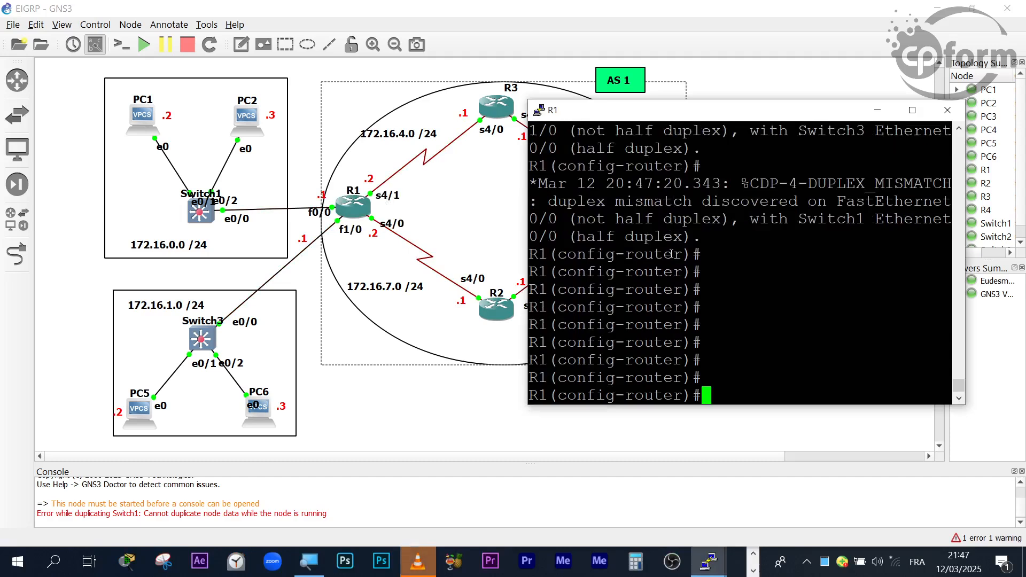
type("NET")
key("Tab")
key("BackSpace")
key("BackSpace")
key("BackSpace")
key("BackSpace")
key("BackSpace")
key("BackSpace")
key("BackSpace")
key("BackSpace")
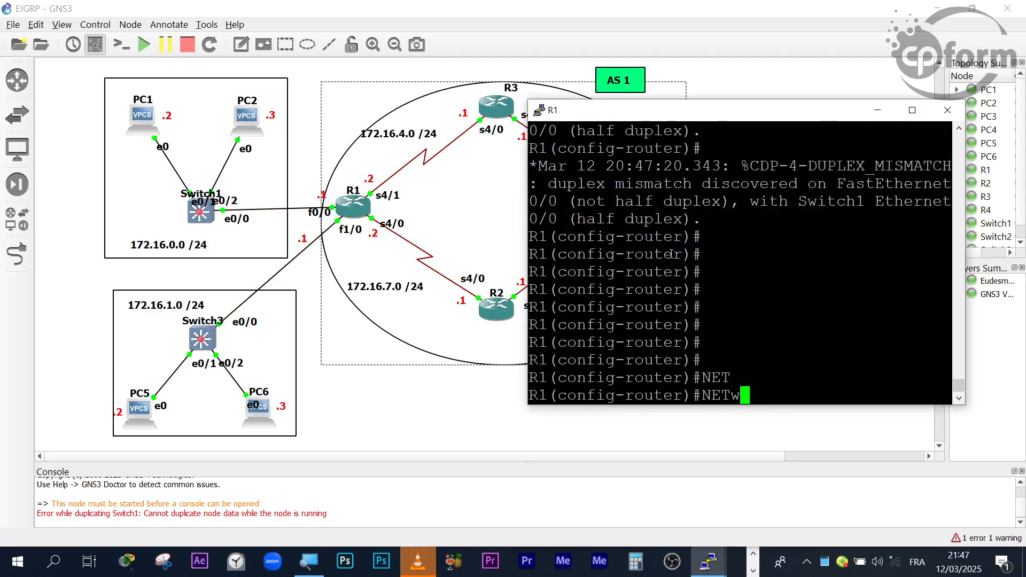
type("net")
key("Tab")
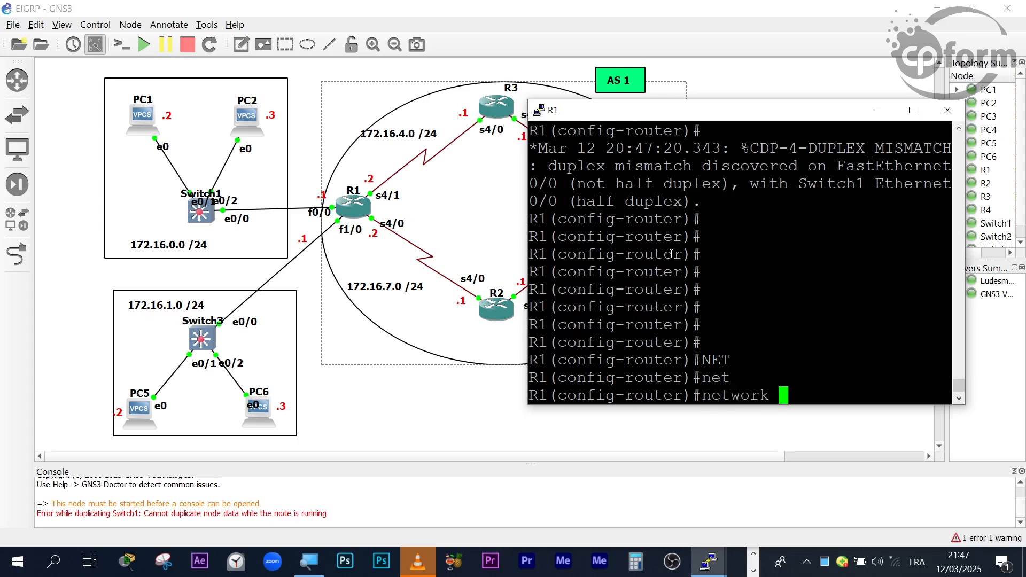
- Examine the subnets around R1 in the full topology and return to R1's console
left_click(750, 544)
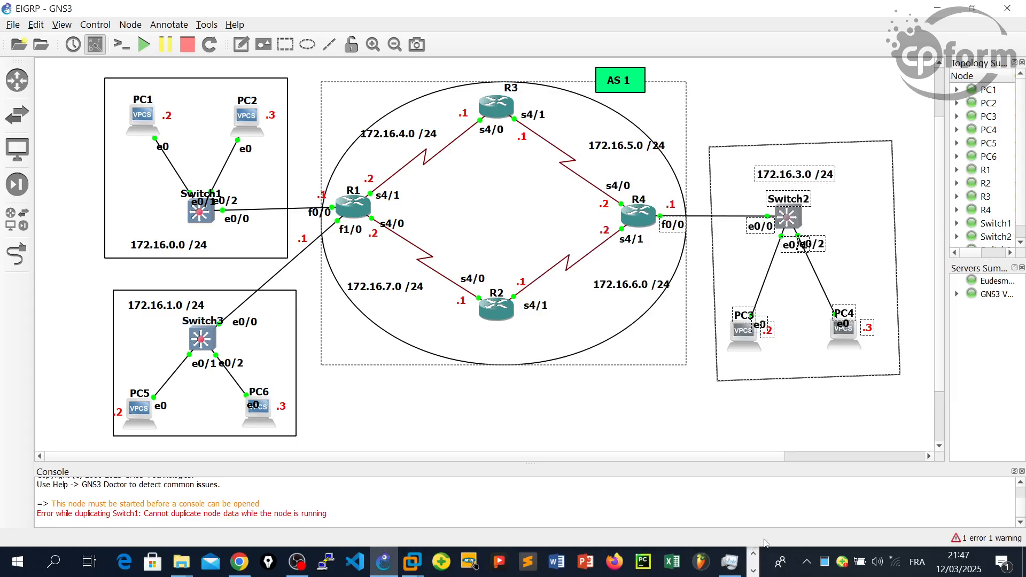
key("alt+Tab")
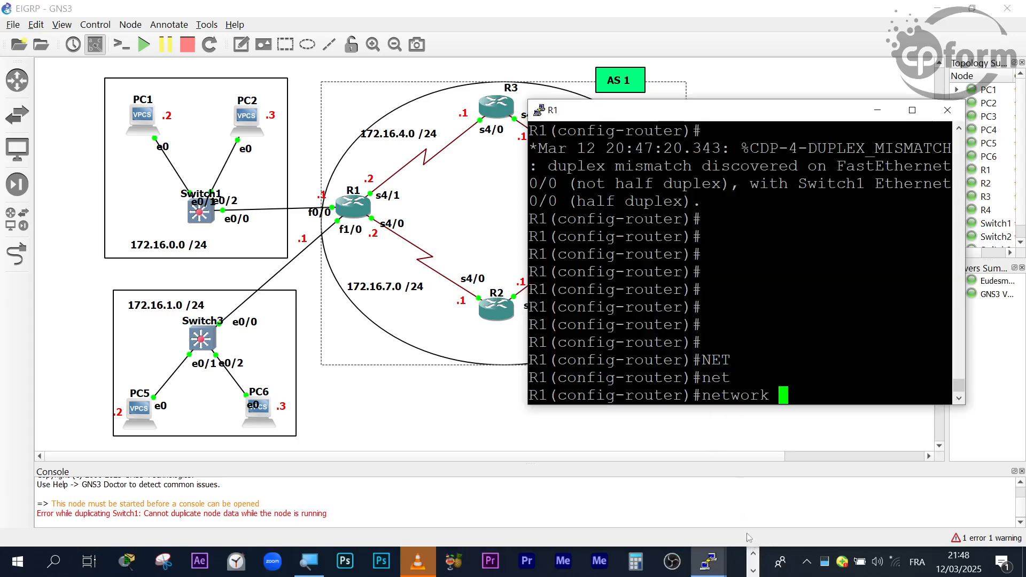
left_click(756, 551)
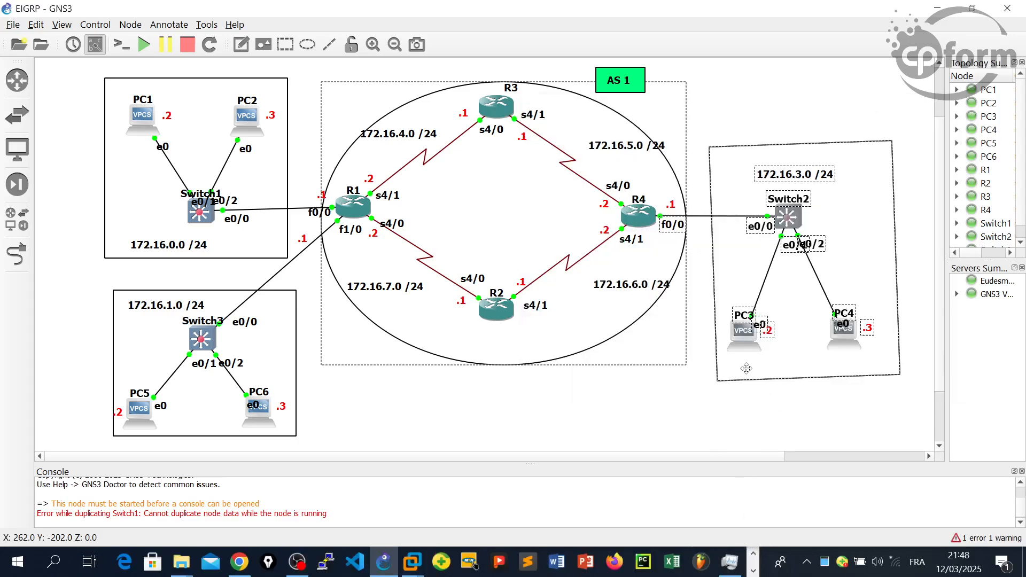
left_click(747, 570)
left_click(709, 561)
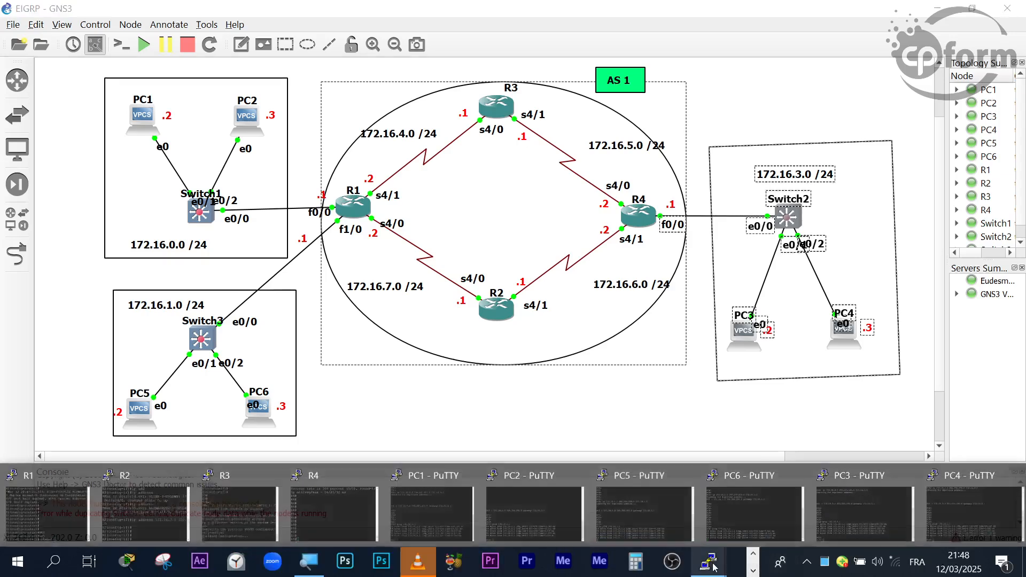
left_click(43, 514)
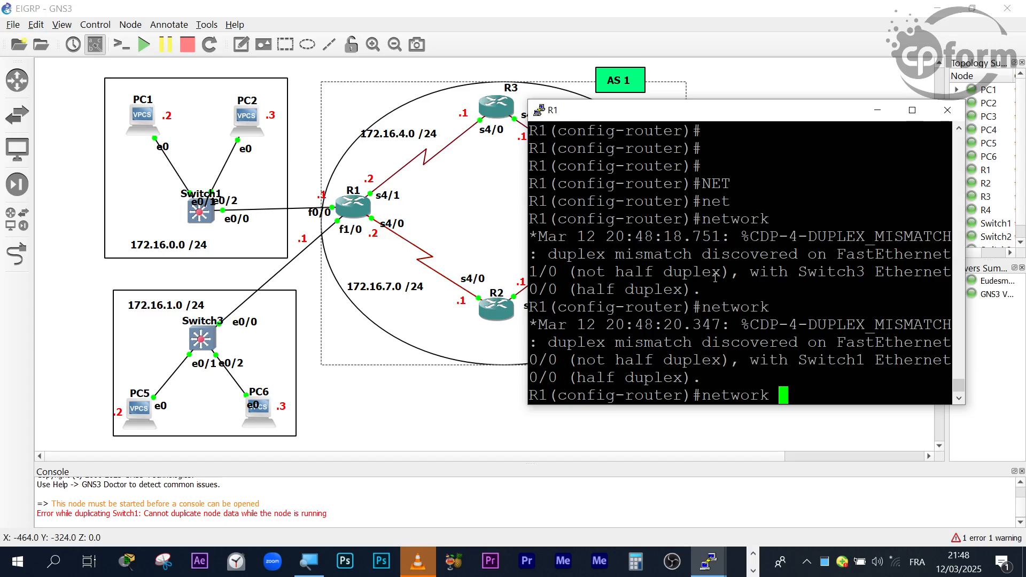
- Supply 172.16.0.0 as the address in R1's EIGRP network command
type("172.")
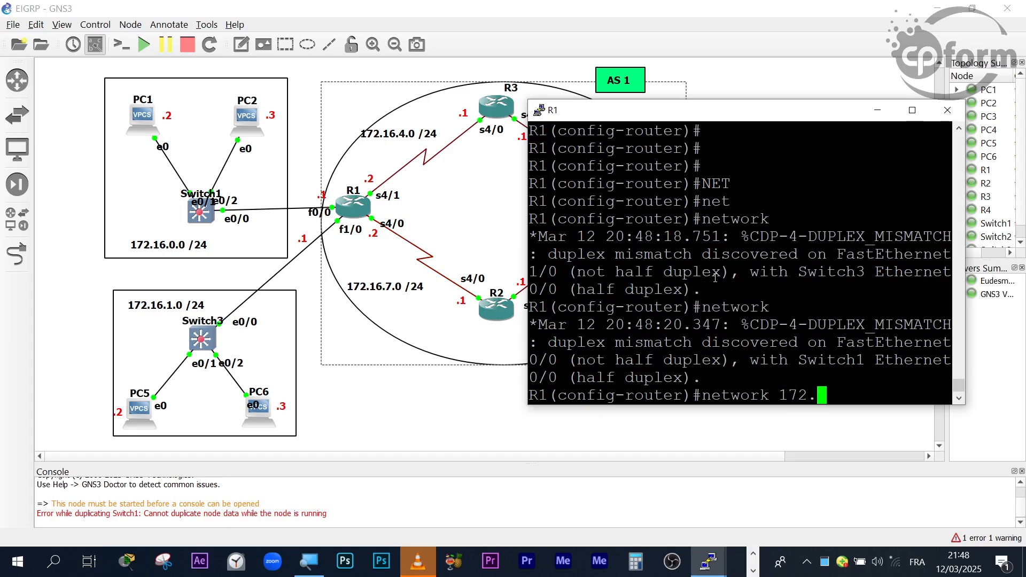
type("16.0.0")
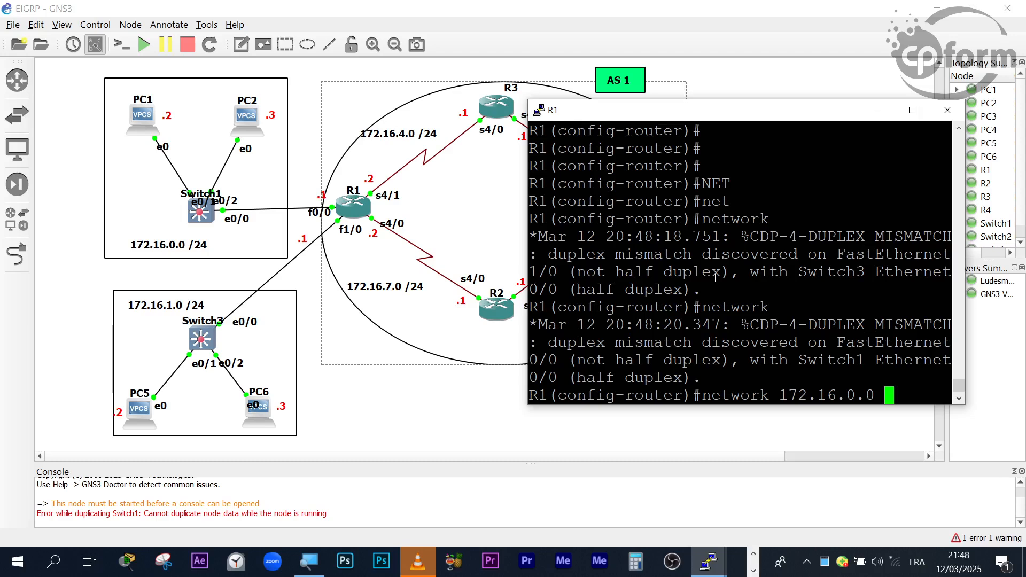
- Shift R1's console closer to R1 in the topology and widen it, keeping the console active
left_click_drag(685, 110, 618, 111)
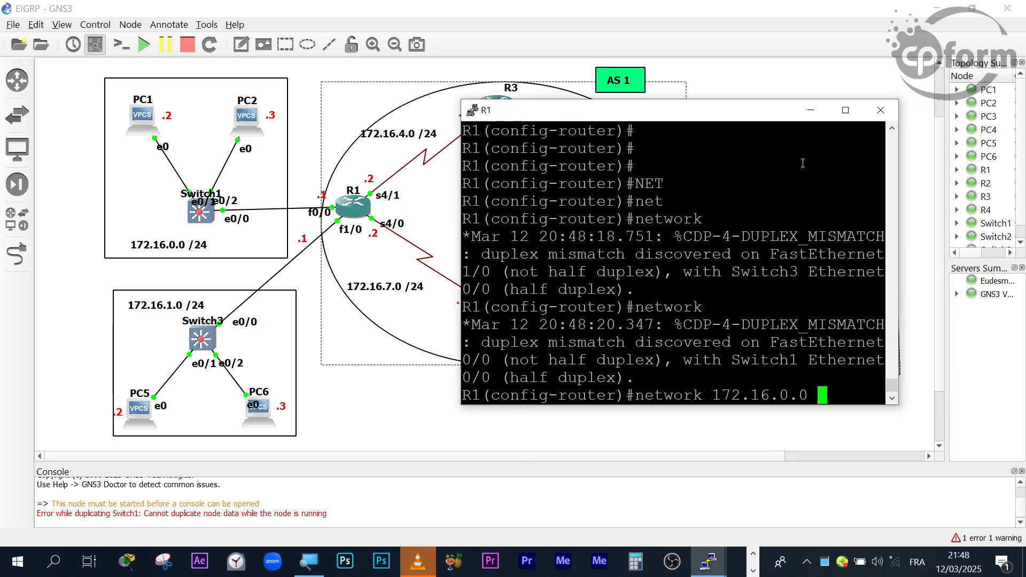
left_click_drag(899, 209, 1013, 210)
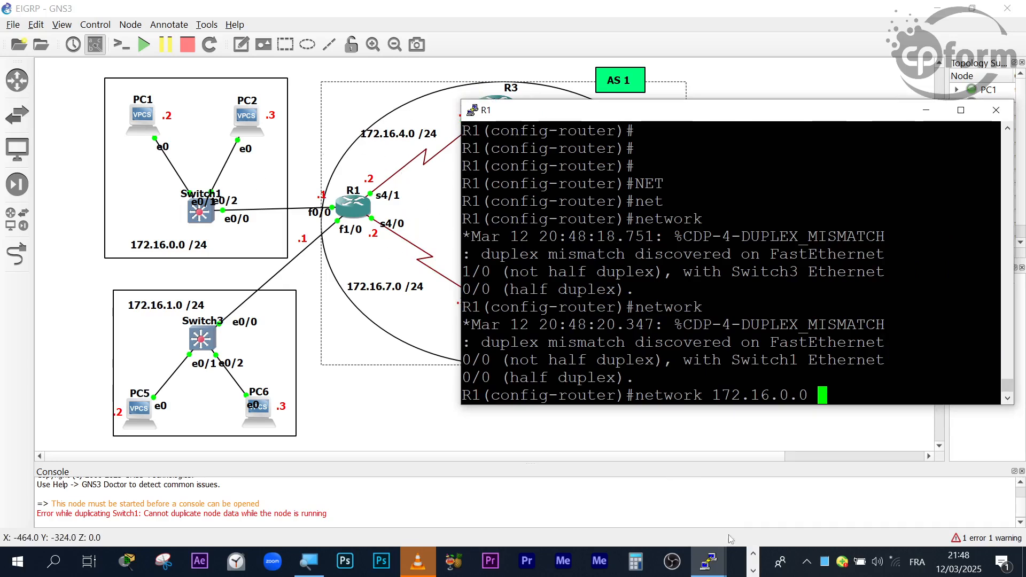
left_click(754, 553)
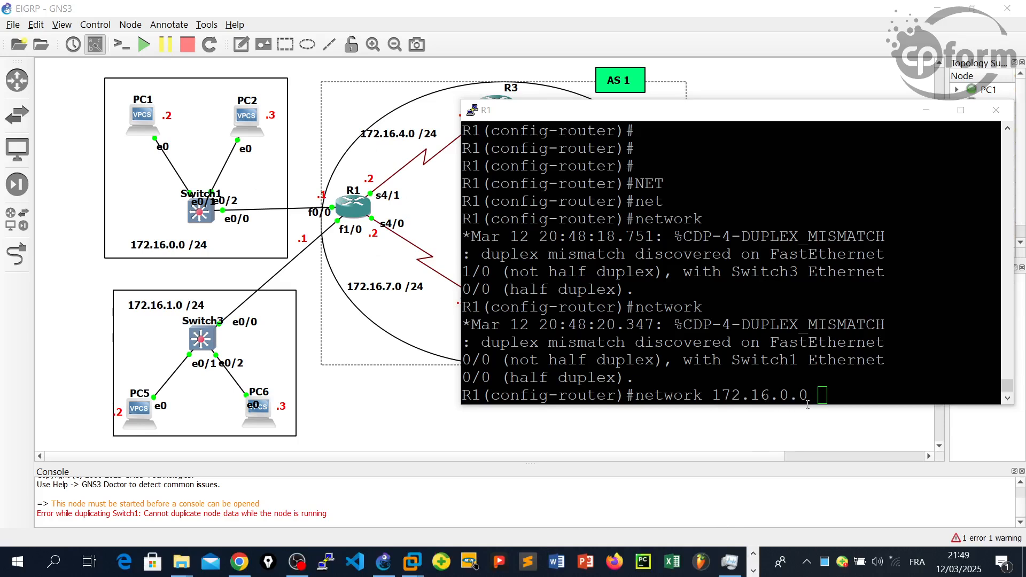
left_click(830, 396)
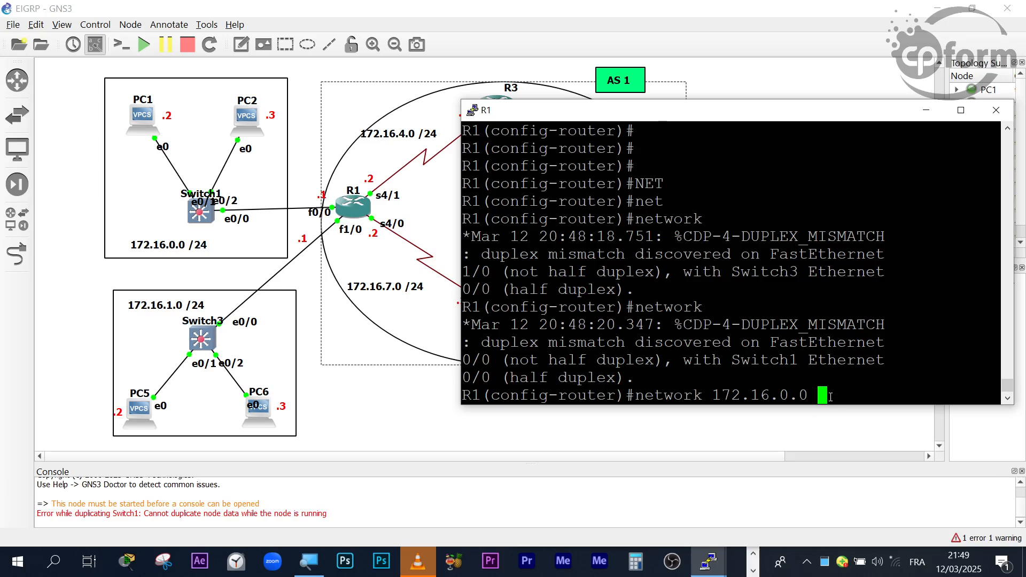
- List the arguments accepted after network 172.16.0.0 on R1 and examine the full topology before returning to the console
type("?")
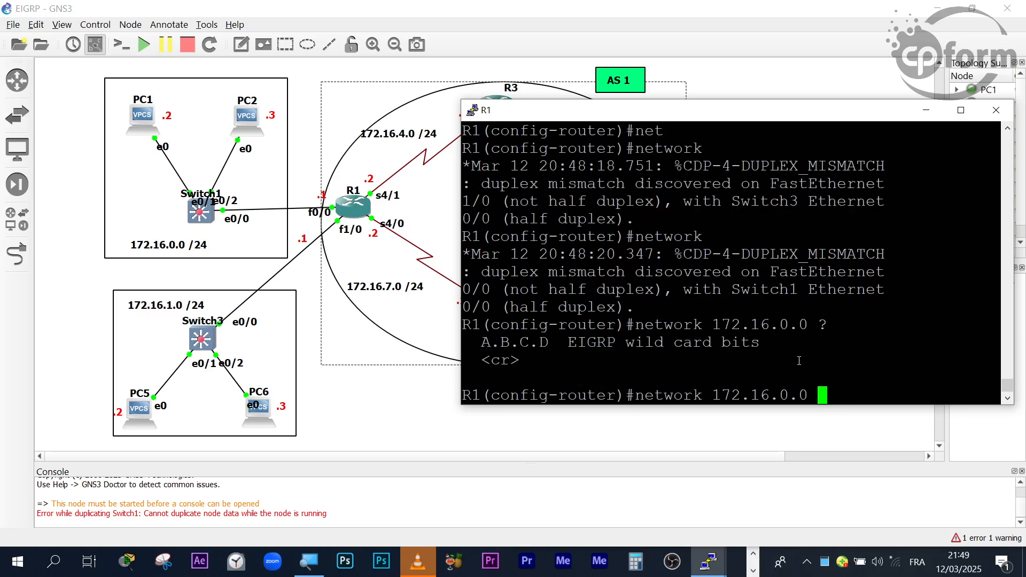
left_click_drag(620, 342, 740, 351)
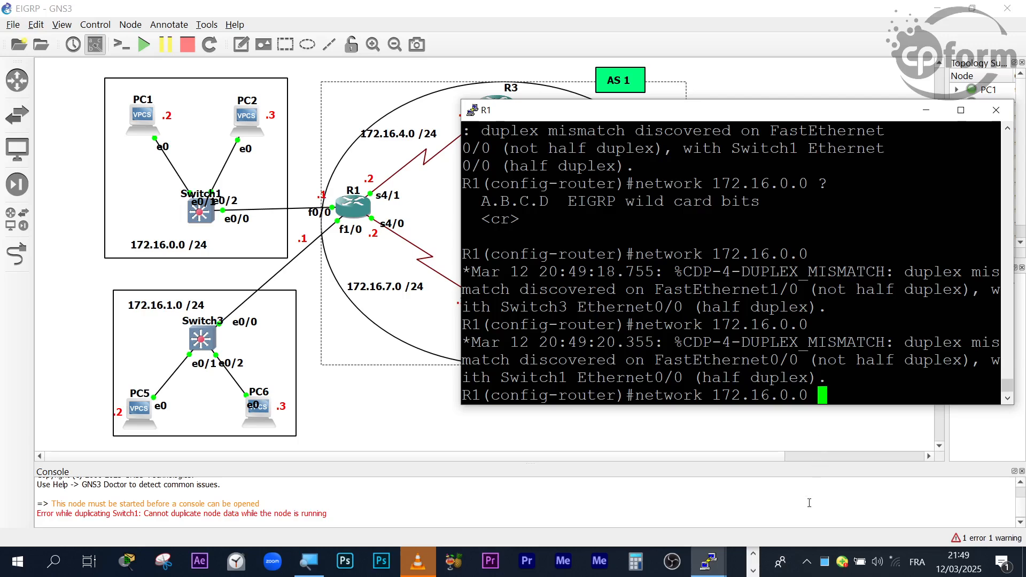
left_click(715, 559)
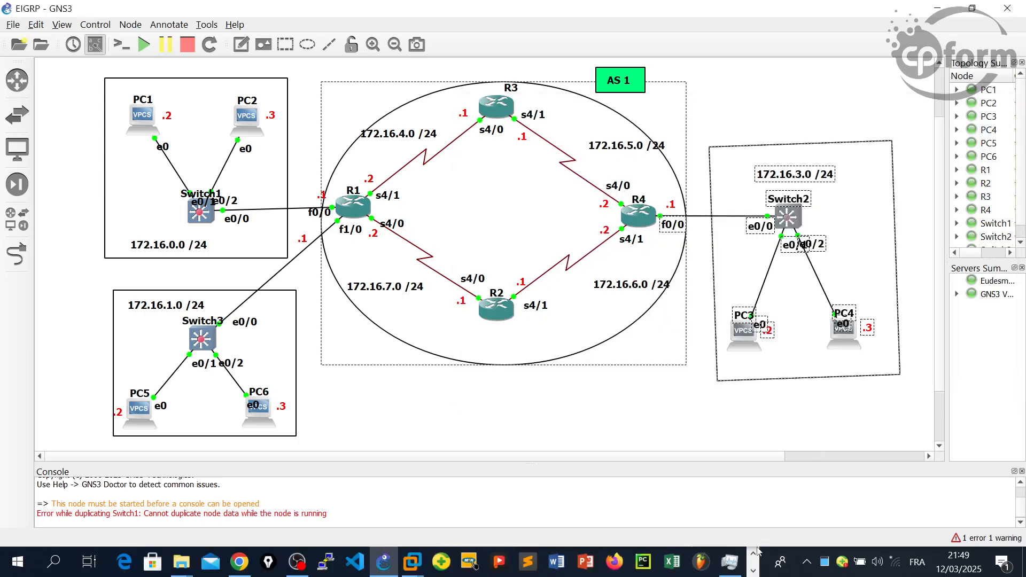
left_click(753, 554)
mouse_move(716, 566)
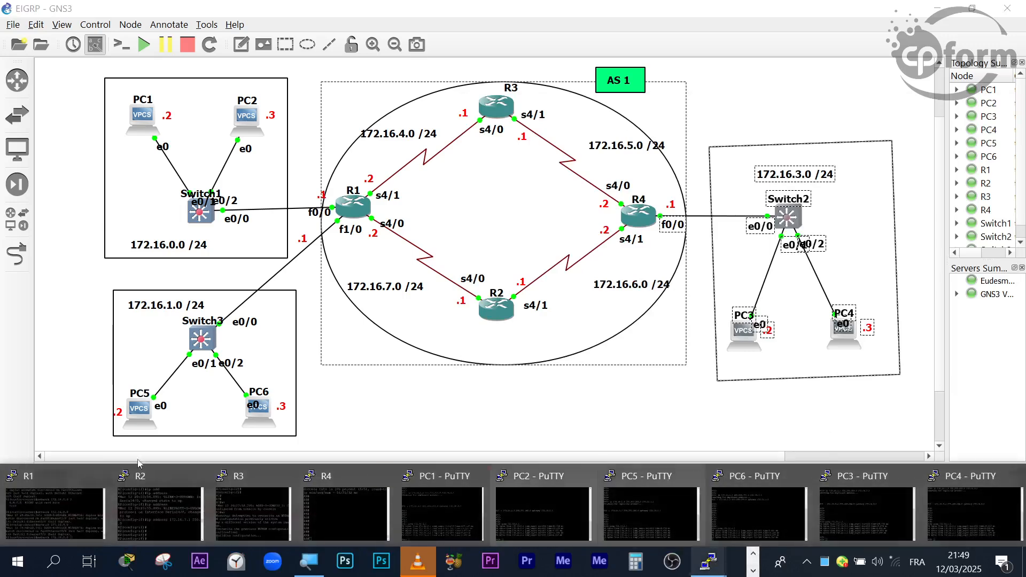
left_click(42, 508)
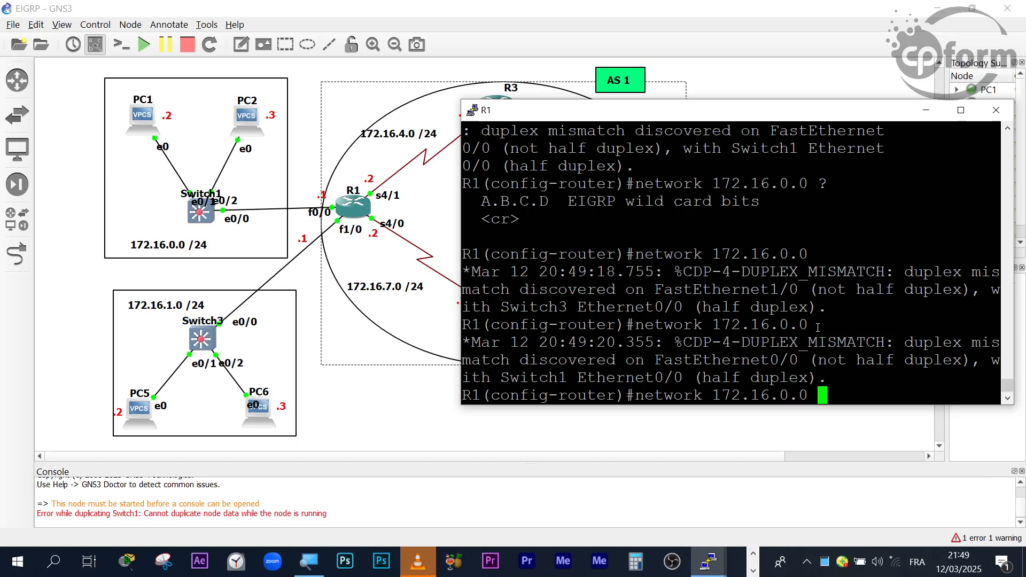
- Add the wildcard mask 0.0.255.255 to R1's network command and highlight the 172.16 part of the address
type("0.0")
type(".255.255")
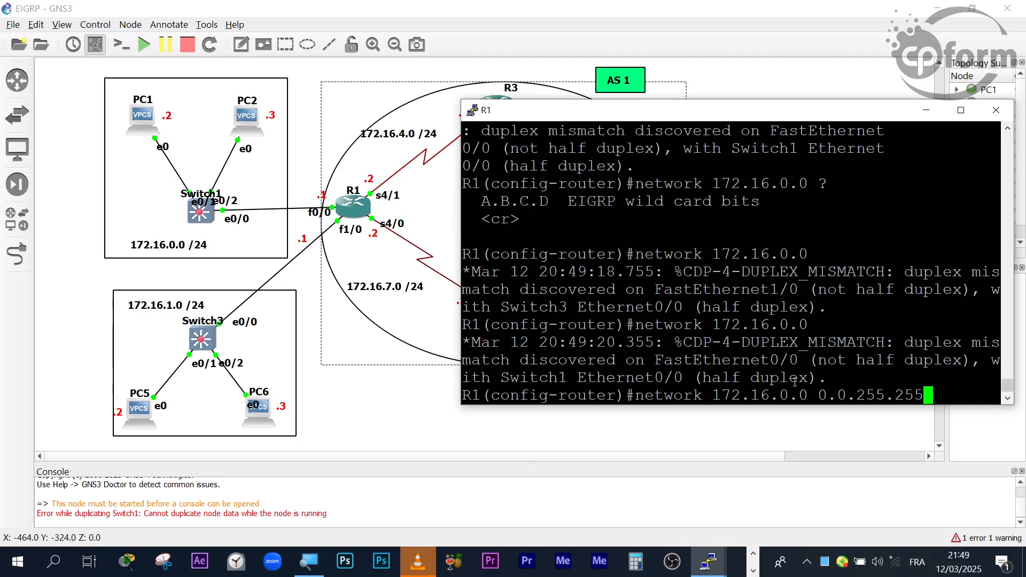
double_click(736, 395)
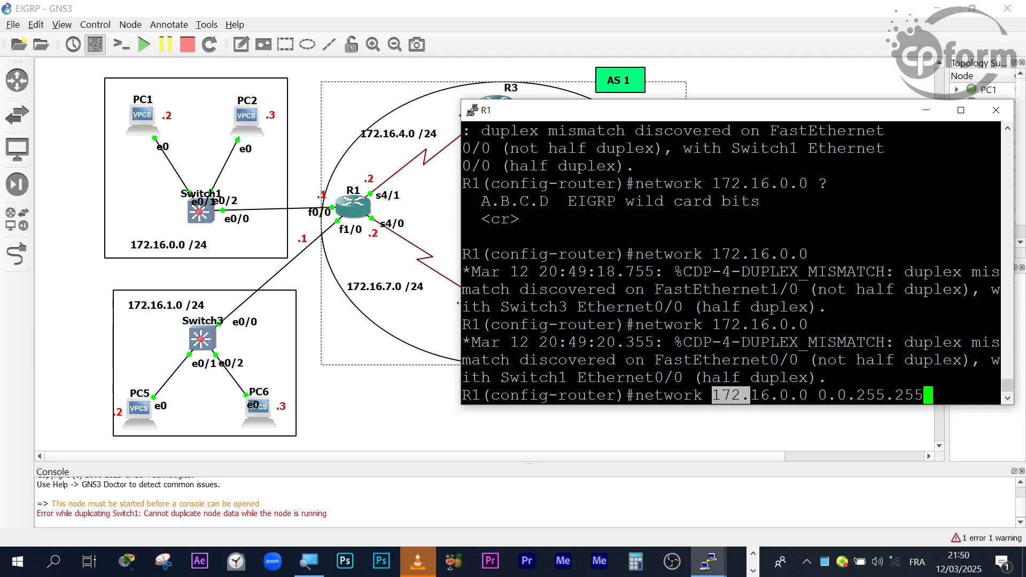
double_click(758, 396)
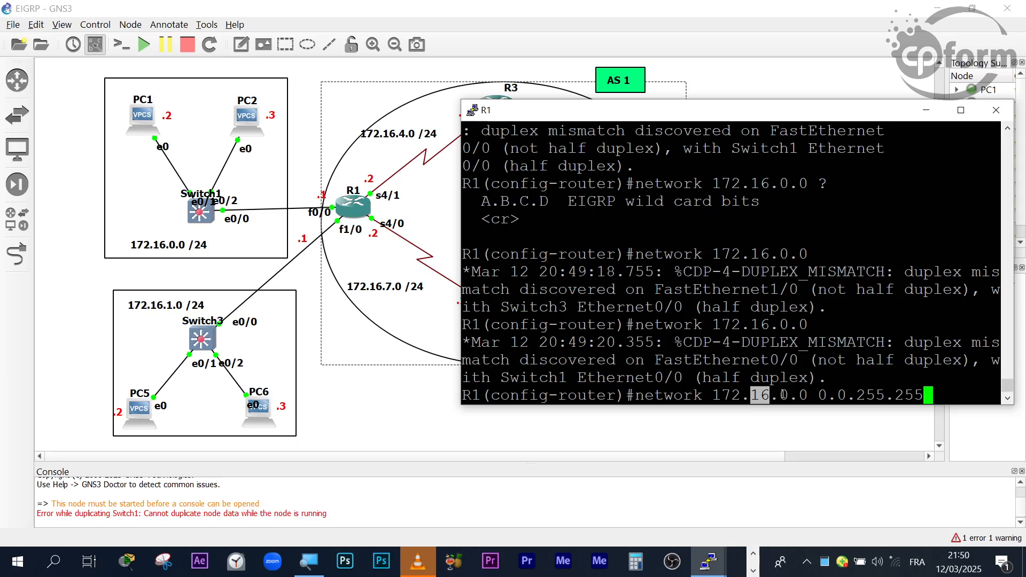
left_click_drag(780, 395, 703, 395)
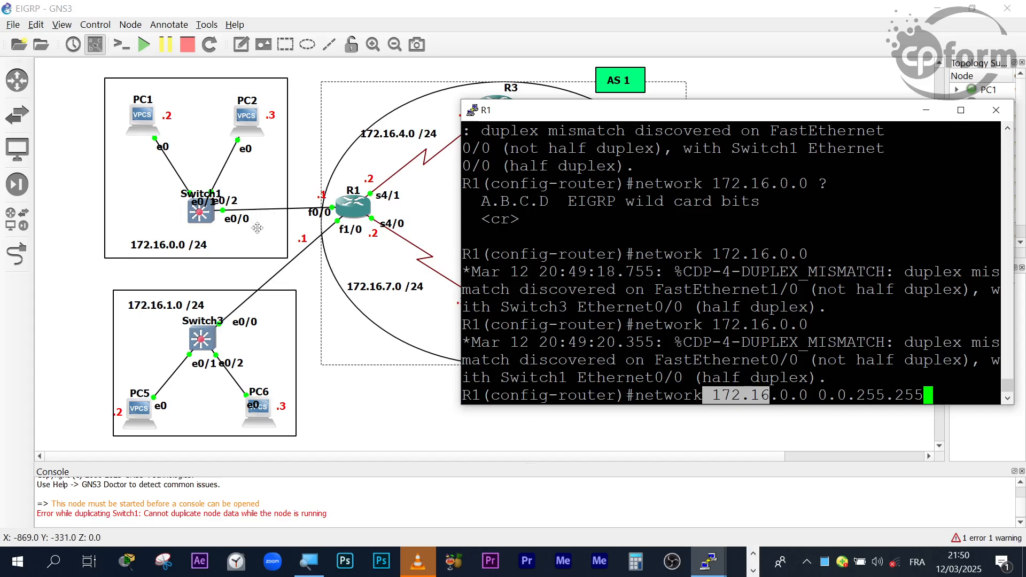
- Run network 172.16.0.0 0.0.255.255 in R1's EIGRP configuration, removing the stray trailing space
left_click(752, 555)
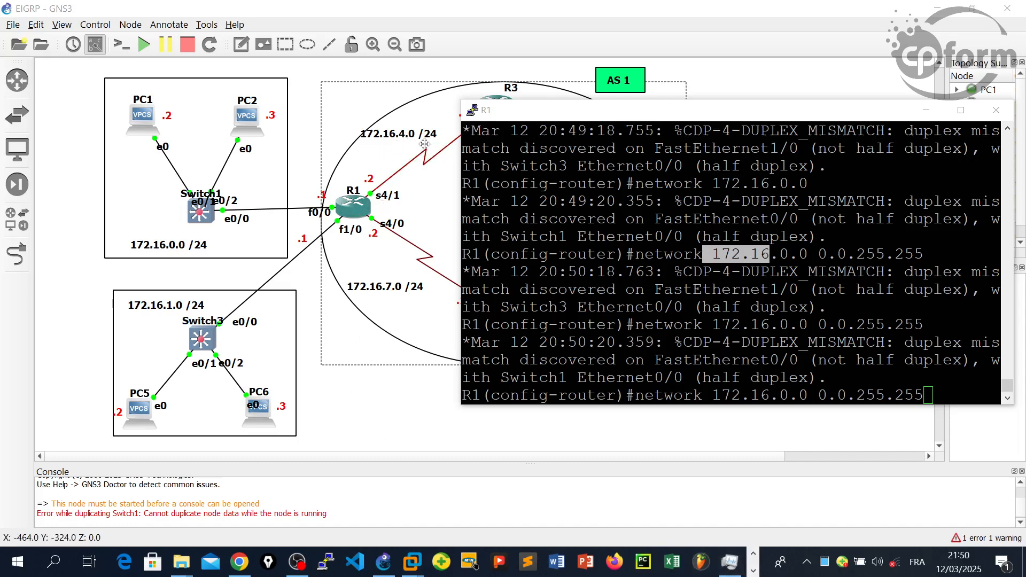
left_click(878, 344)
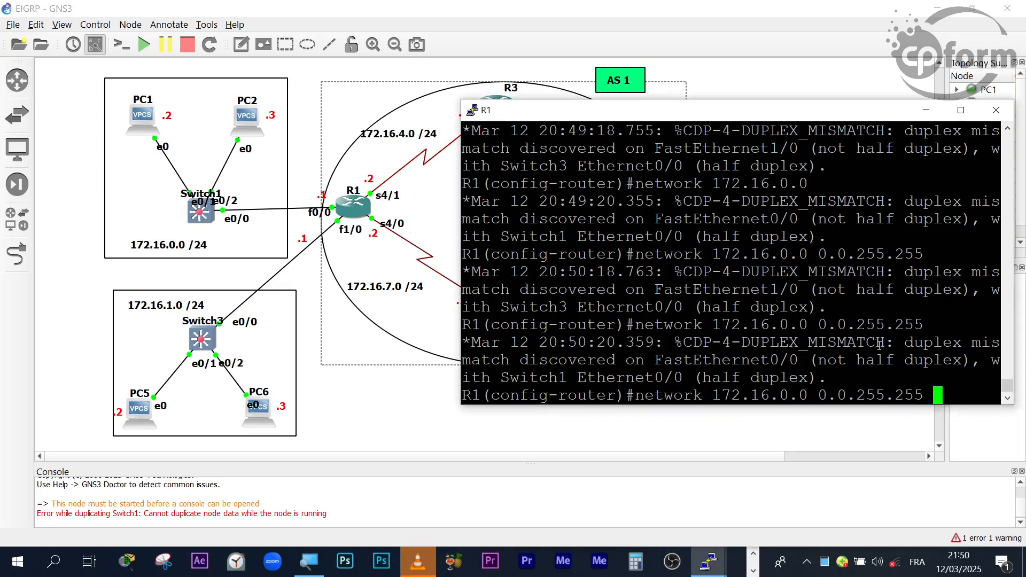
key("BackSpace")
key("Return")
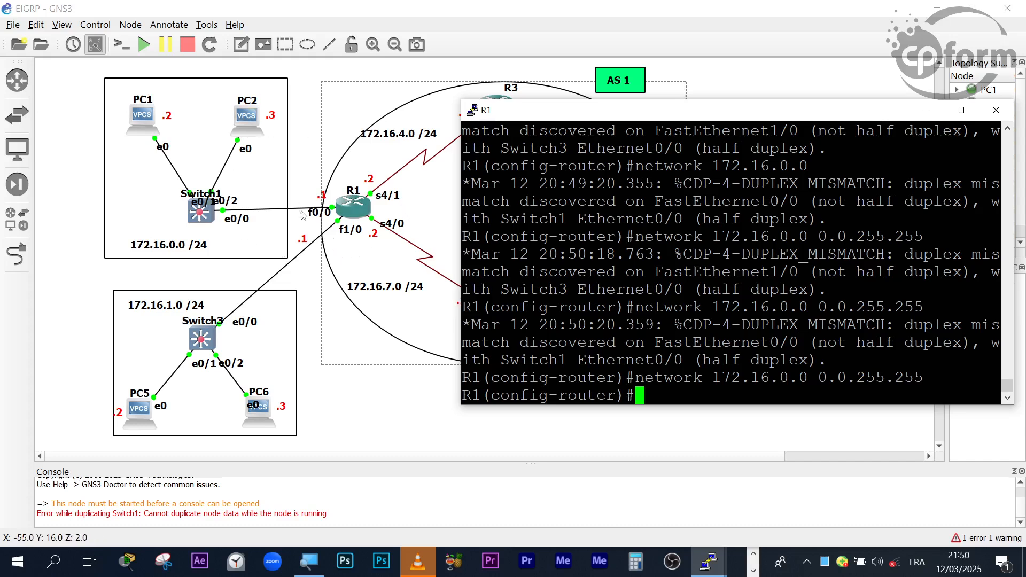
- Leave R1's EIGRP configuration mode and save the router's configuration with wr, confirming the NVRAM overwrite
left_click_drag(758, 300, 759, 295)
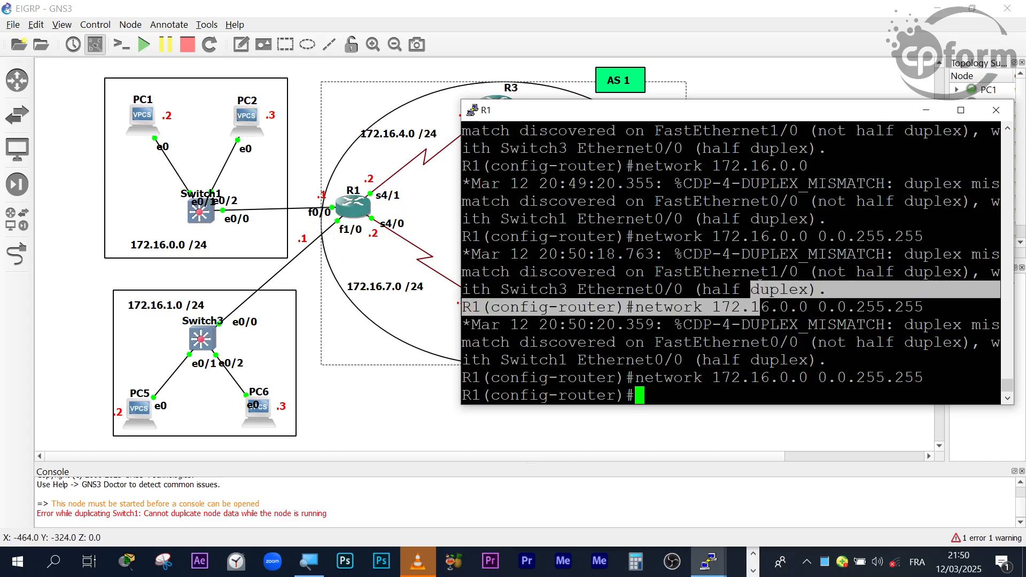
key("ctrl+c")
key("ctrl+c")
key("ctrl+c")
key("ctrl+c")
key("ctrl+c")
type("wr")
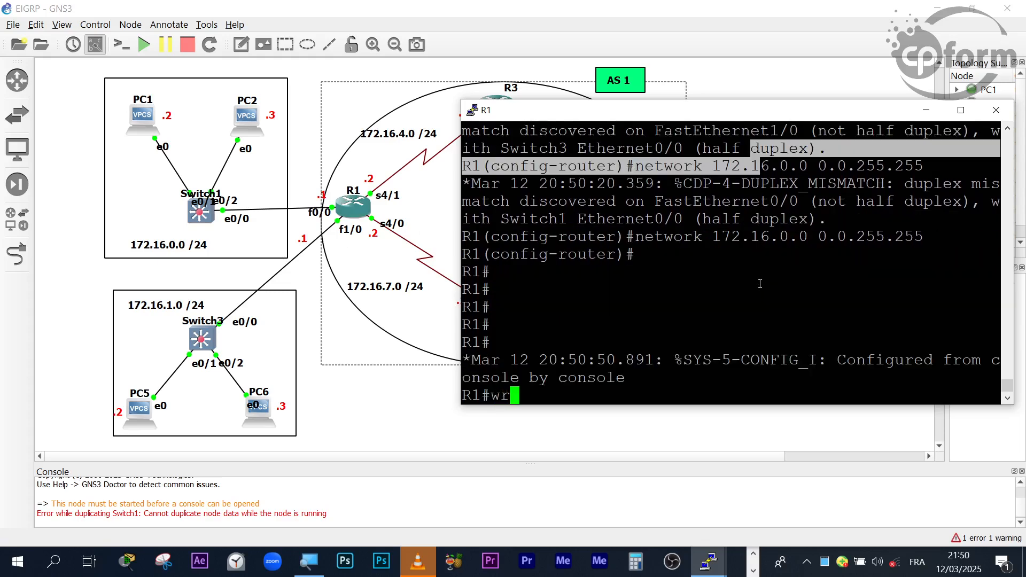
key("Return")
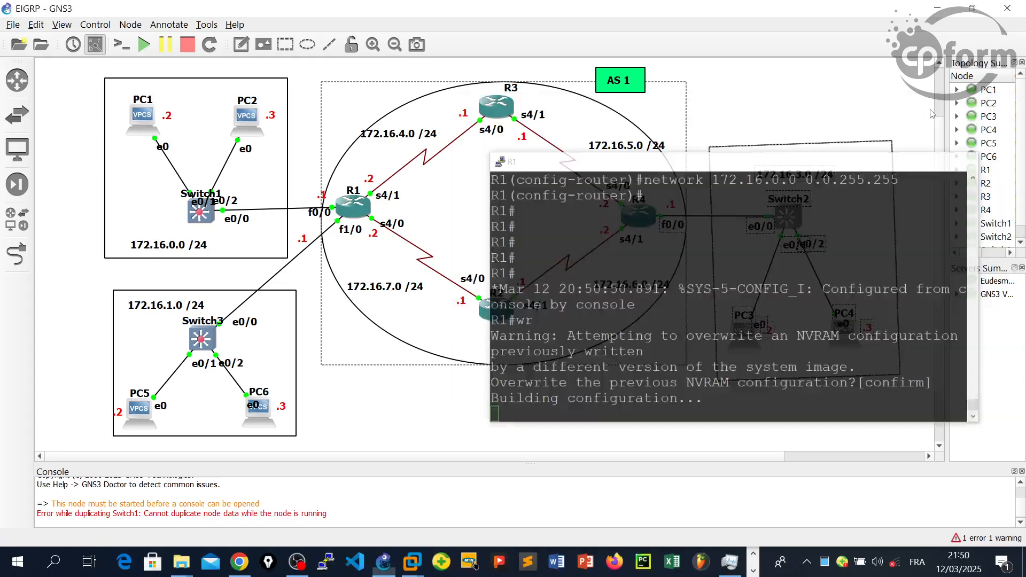
- Minimize R1's console, bring up R2's console and move it clear of R2 in the topology
left_click(926, 110)
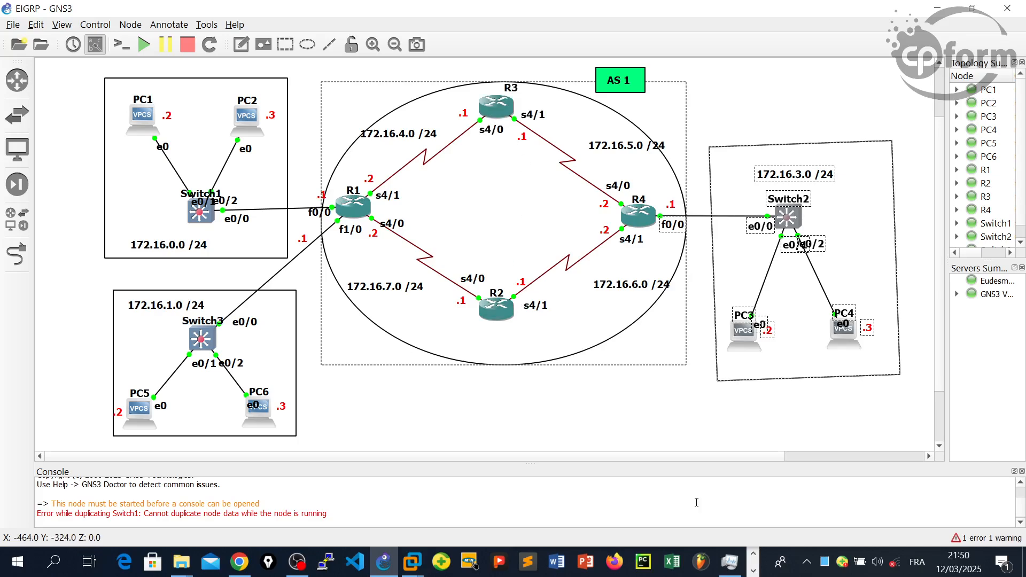
left_click(753, 570)
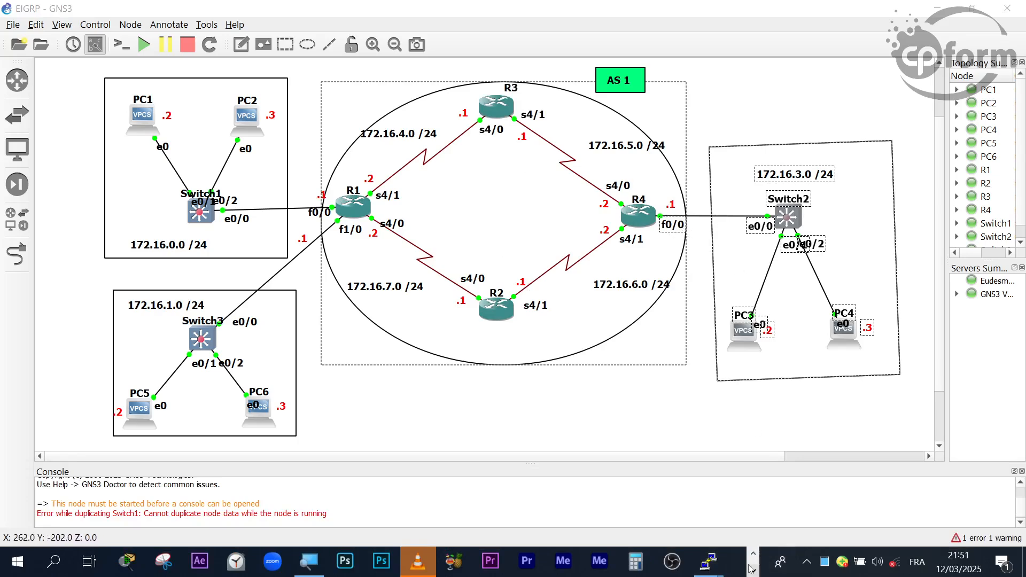
mouse_move(705, 565)
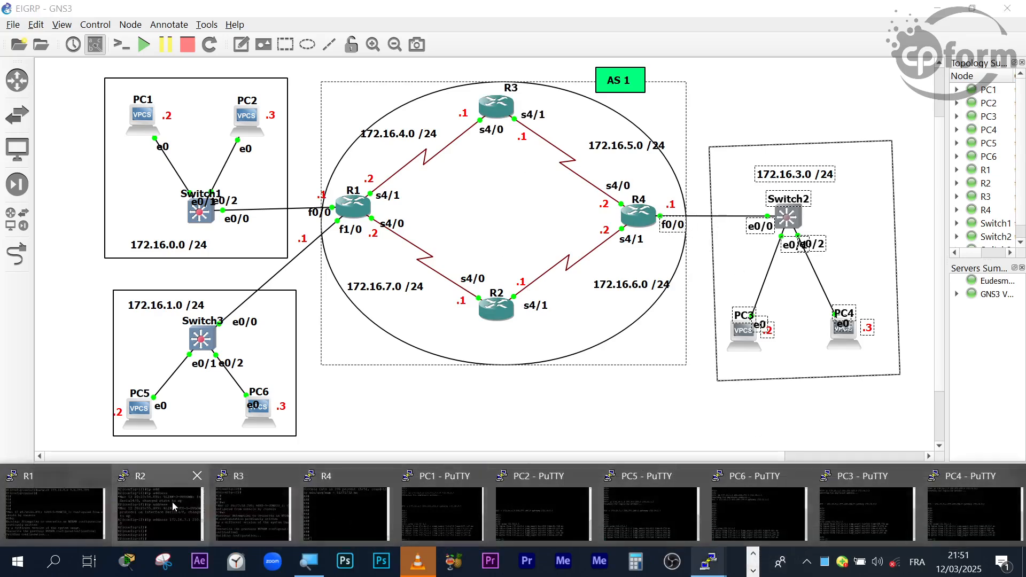
left_click(176, 505)
left_click(753, 569)
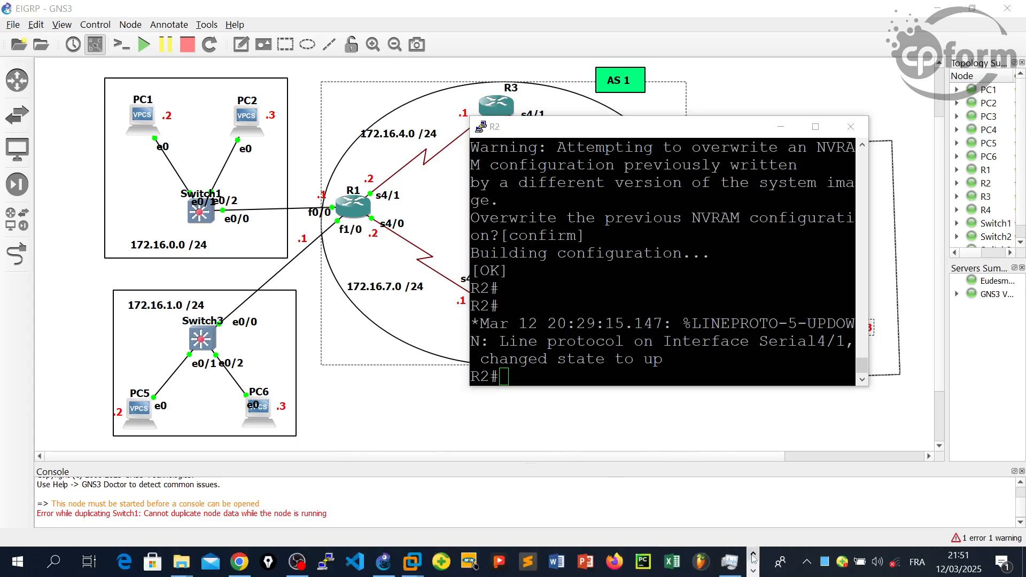
left_click_drag(638, 126, 763, 138)
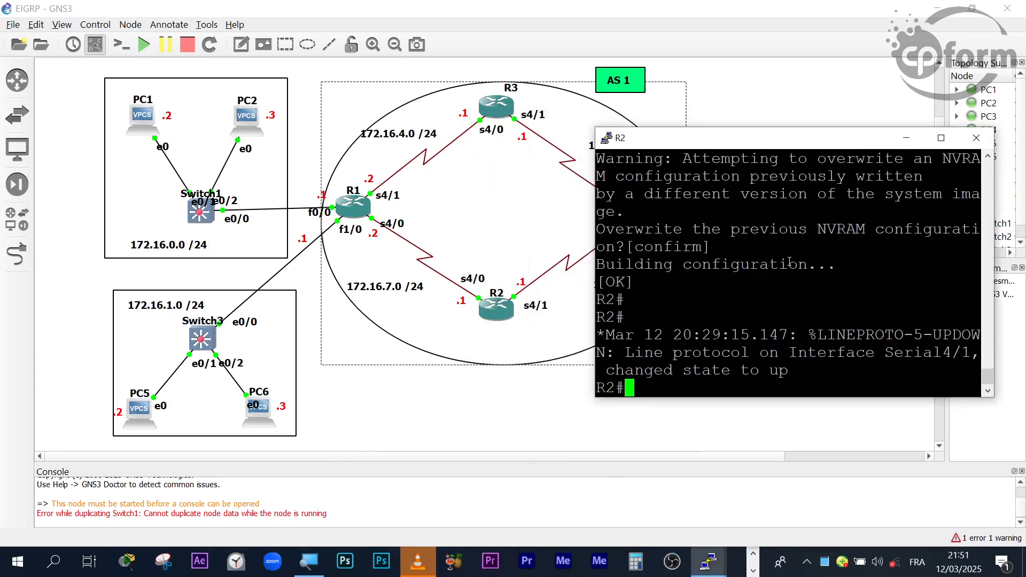
- Enter global configuration mode on R2 with conf t
key("Return")
key("Return")
key("Return")
key("Return")
key("Return")
key("Return")
key("Return")
key("Return")
key("Return")
key("Return")
key("Return")
key("Return")
key("Return")
type("con")
key("BackSpace")
key("BackSpace")
key("BackSpace")
type("conf t")
key("Return")
key("Return")
key("Return")
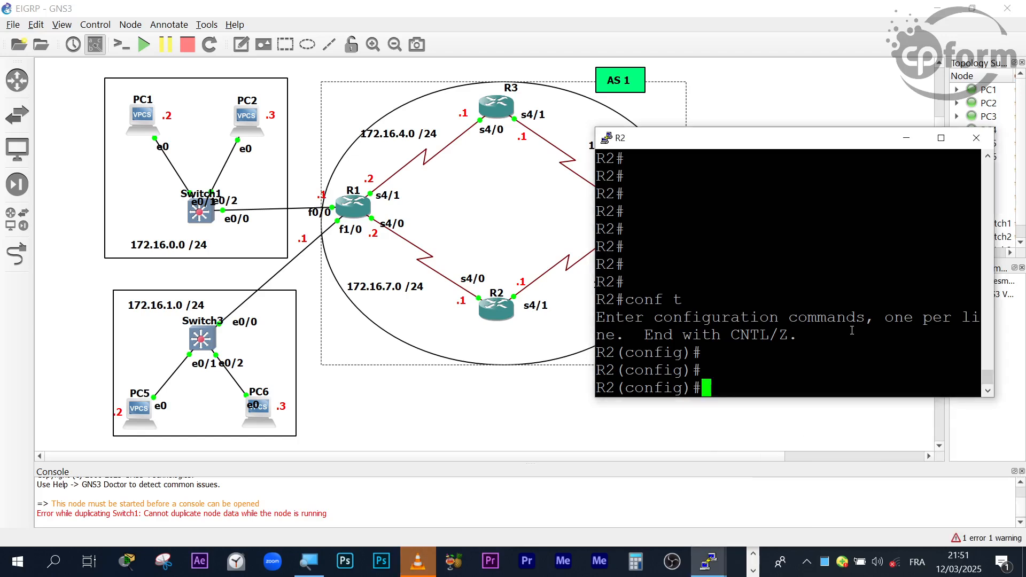
- Open the EIGRP routing configuration for AS 1 on R2 with router eigrp 1
type("router ei")
key("Tab")
type("1")
key("Return")
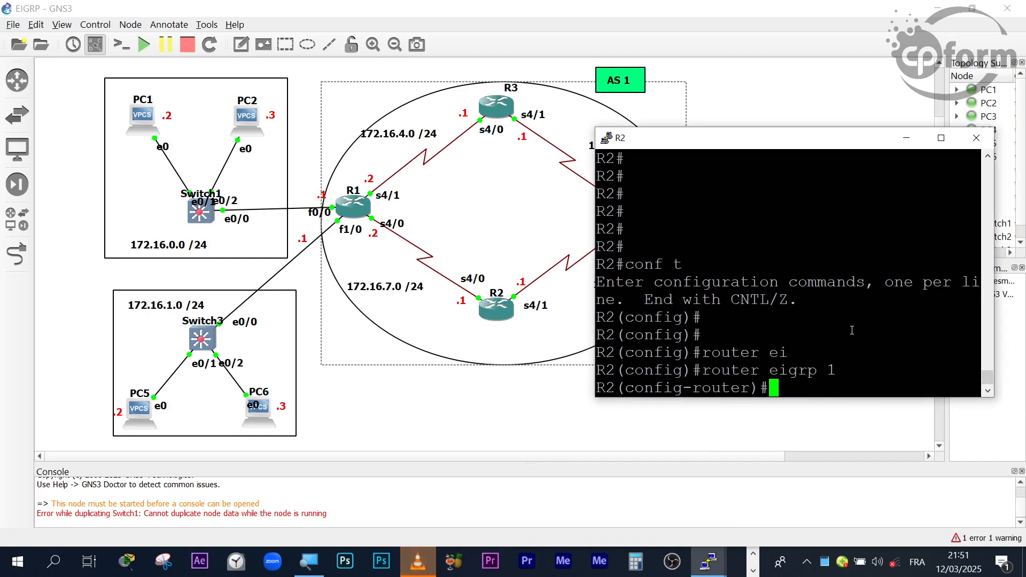
- Begin a network command in R2's EIGRP configuration, then reposition and widen R2's console beside the topology
type("net")
key("Tab")
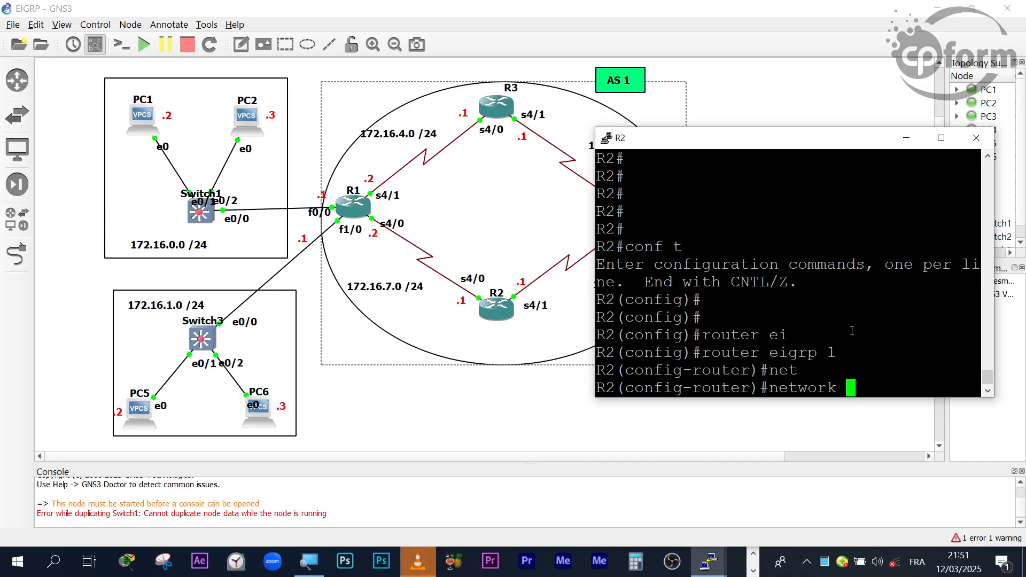
left_click_drag(706, 152, 662, 206)
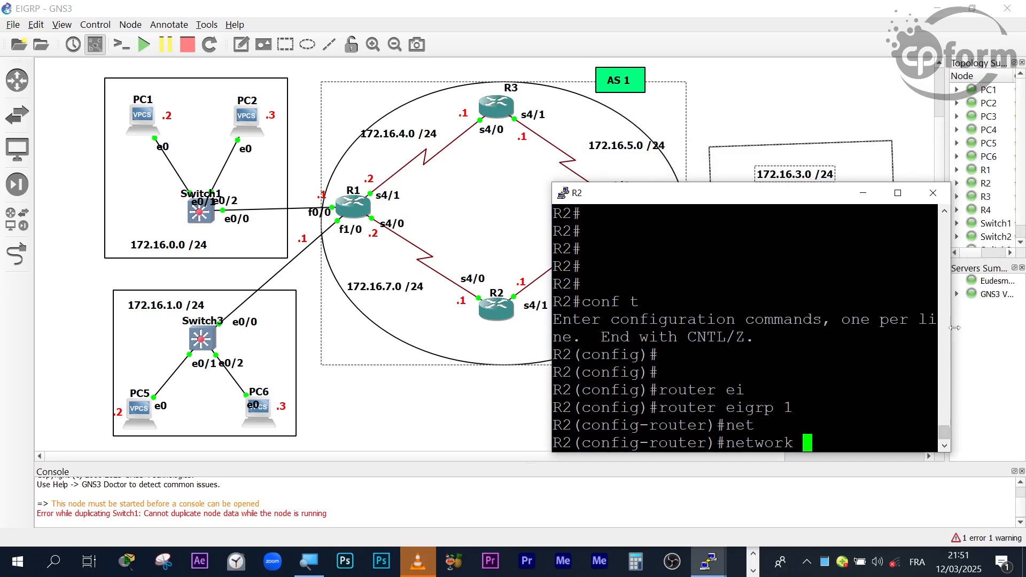
left_click_drag(943, 323, 1007, 323)
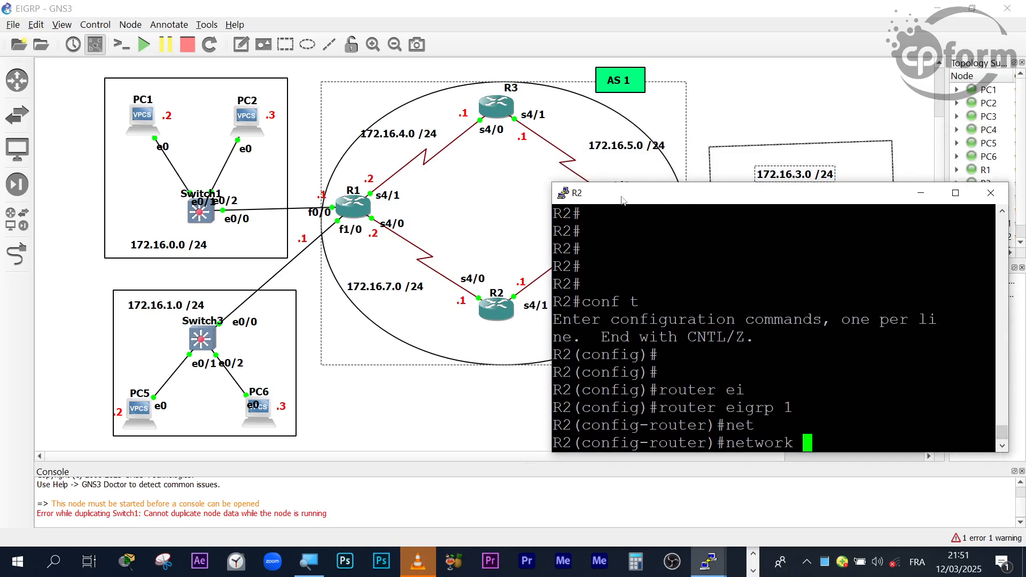
left_click_drag(622, 201, 630, 202)
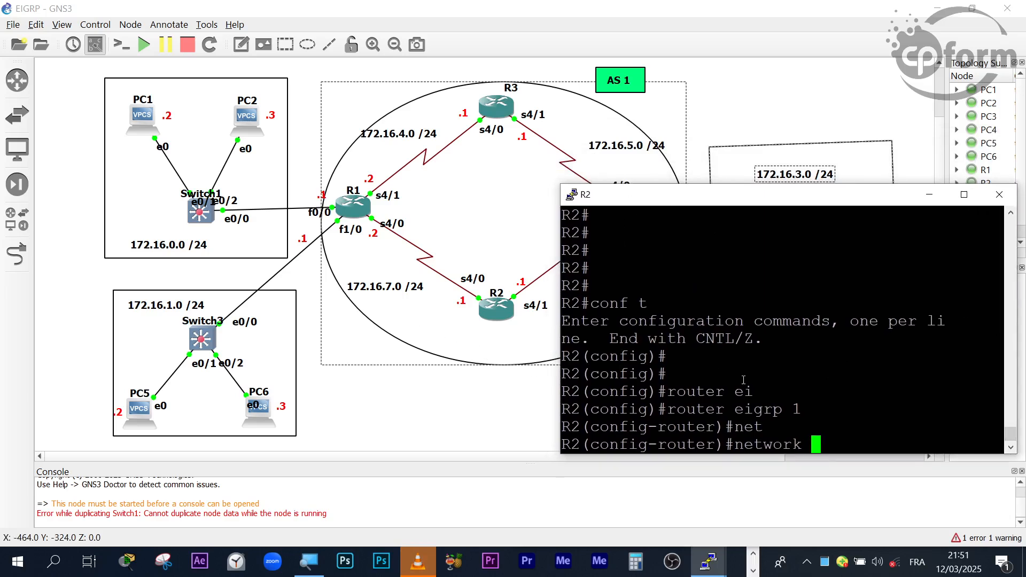
- Complete and run network 172.16.0.0 0.0.255.255 on R2, shifting the console to view R2's links before running it
type("172.1")
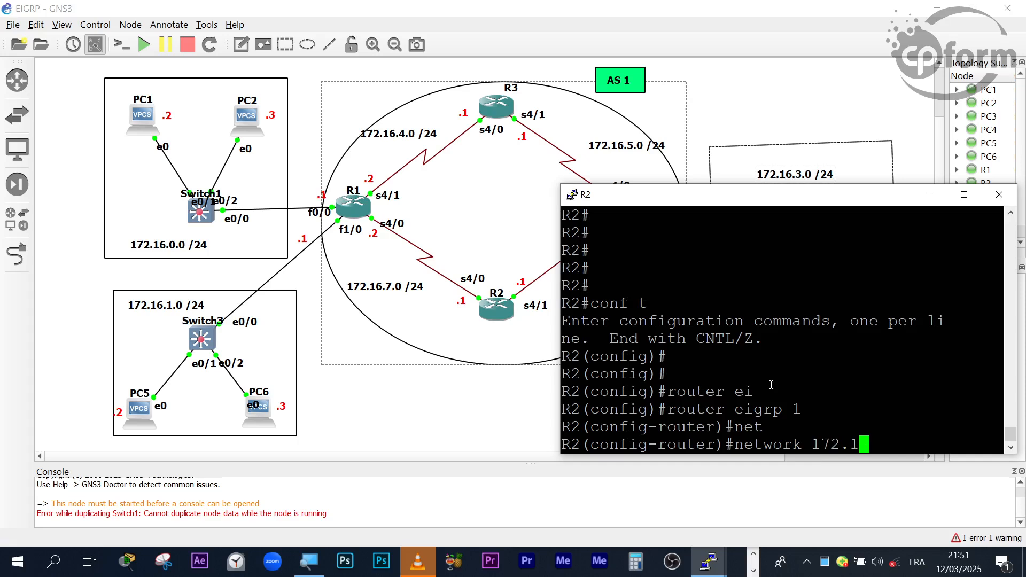
type("6.0.0 0.0.255.255")
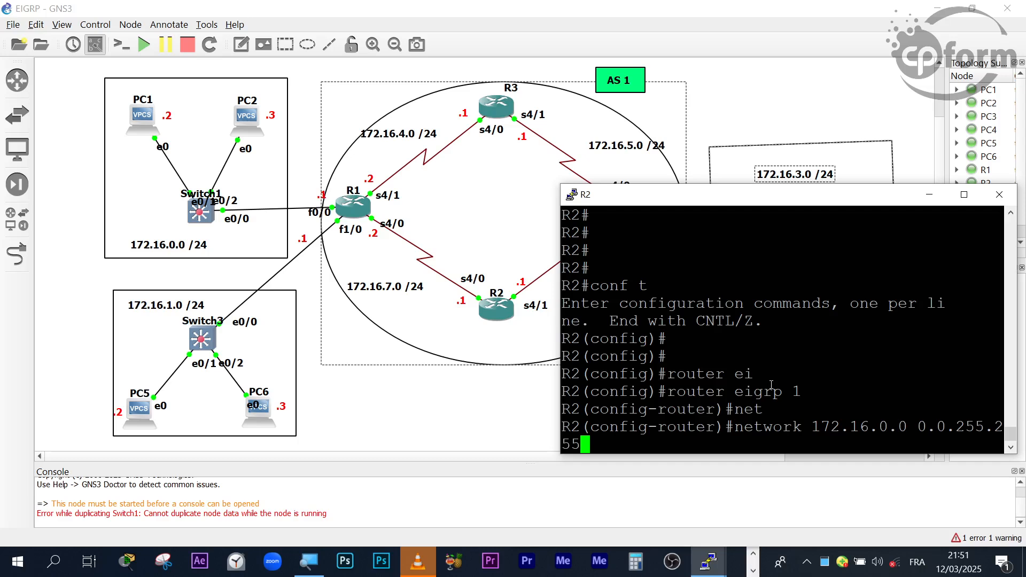
left_click_drag(695, 193, 747, 308)
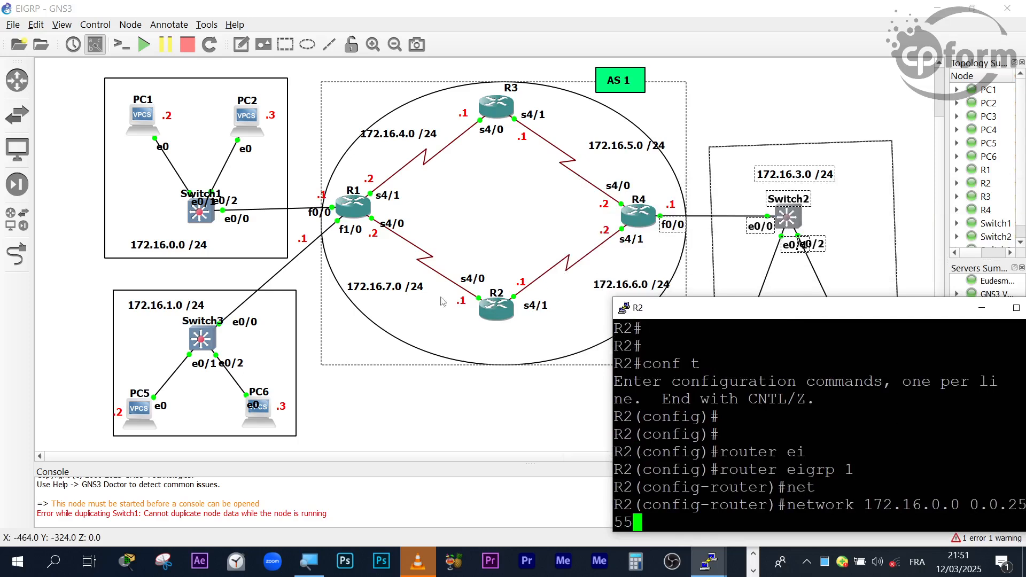
left_click_drag(681, 312, 618, 240)
key("Return")
key("Return")
key("Return")
key("Return")
key("Return")
key("Return")
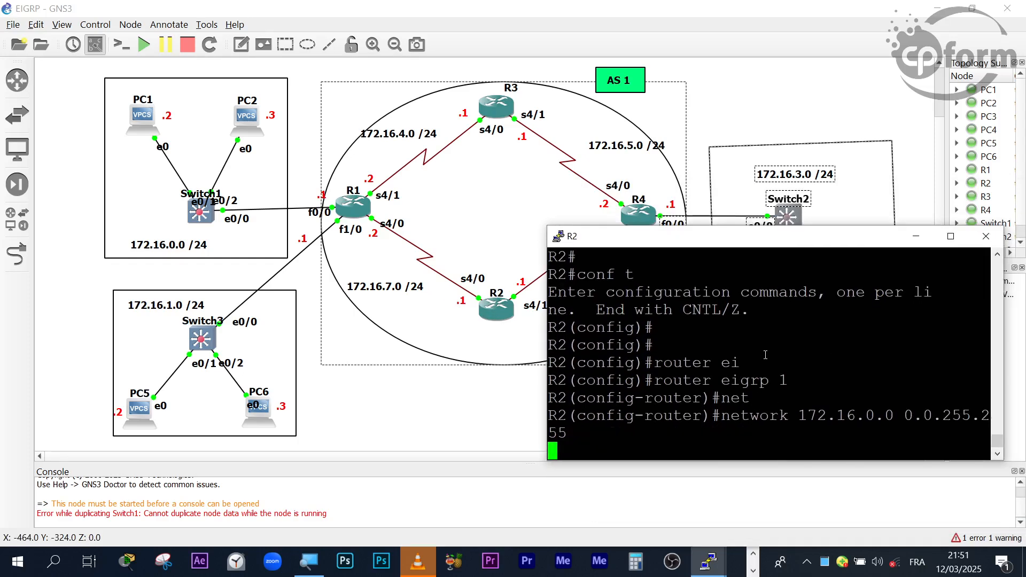
- Leave R2's configuration mode and get a clean privileged EXEC prompt
key("ctrl+z")
key("Return")
key("Return")
key("Return")
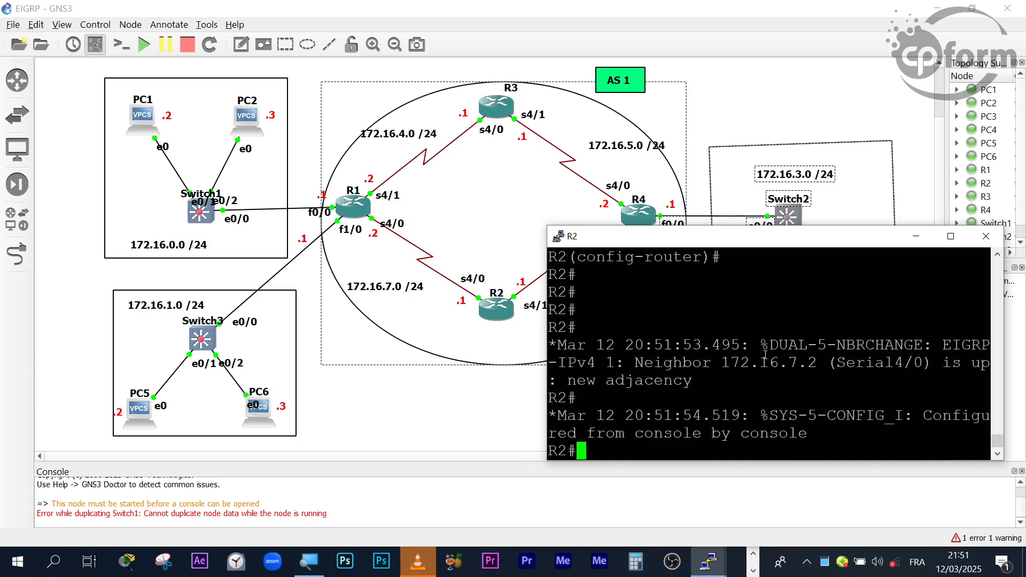
type("j")
key("Return")
key("Return")
key("Return")
key("Return")
key("Return")
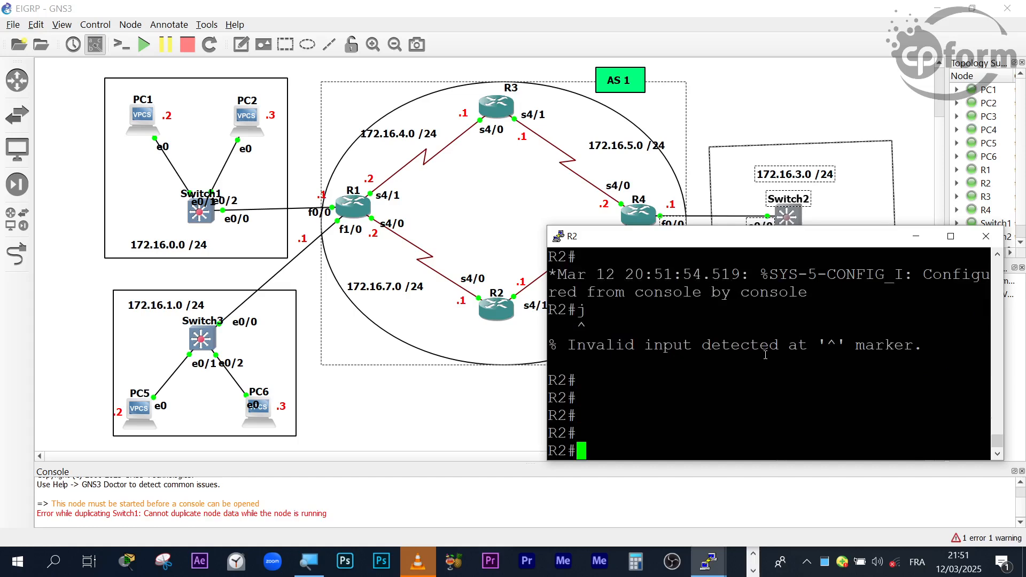
- Re-enter configuration mode on R2 with conf t and reopen its EIGRP configuration with router eigrp 1
type("conf t")
key("Return")
key("Return")
key("Return")
key("Return")
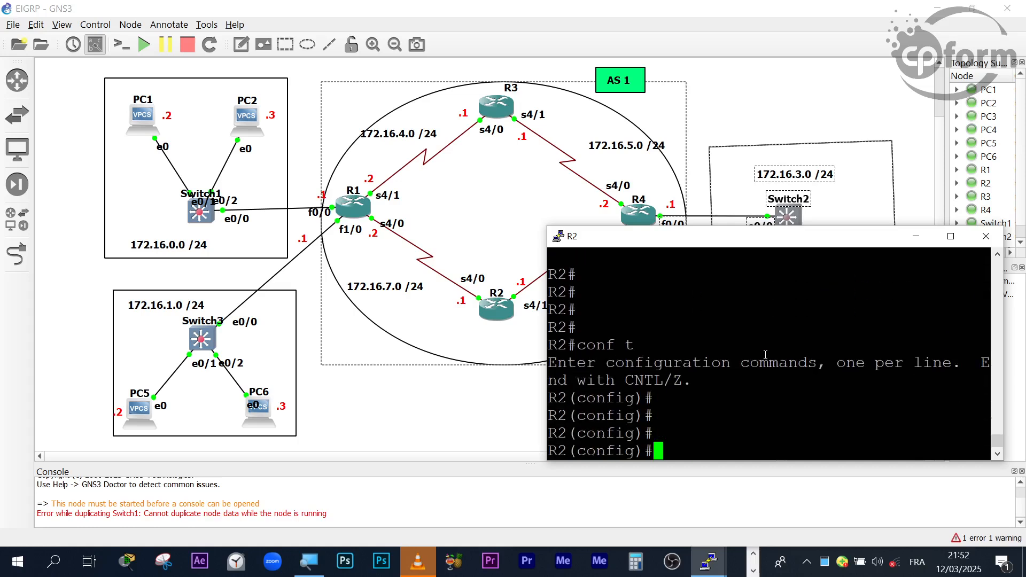
type("router")
key("Tab")
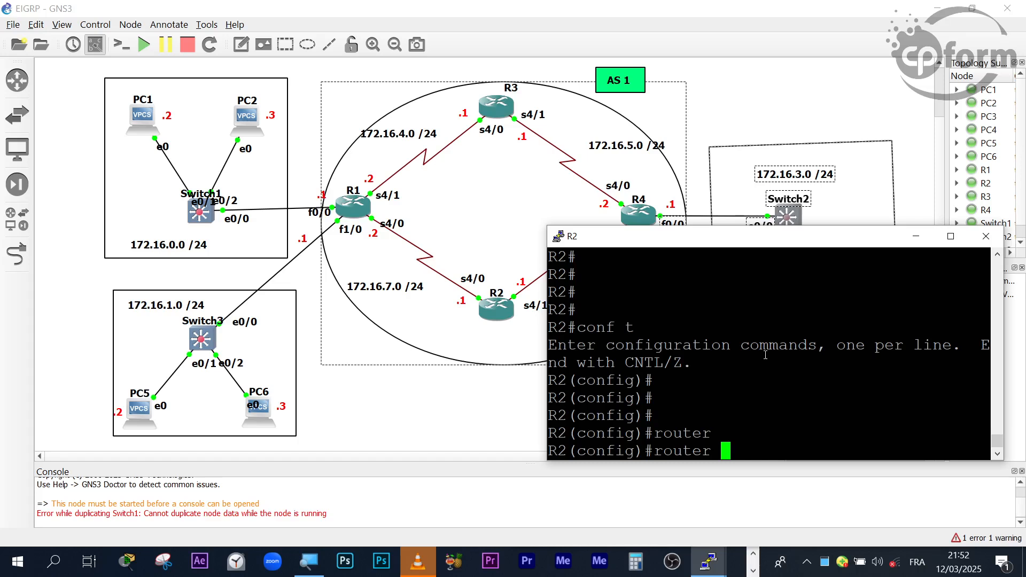
type("ei")
key("Tab")
type("1")
key("Return")
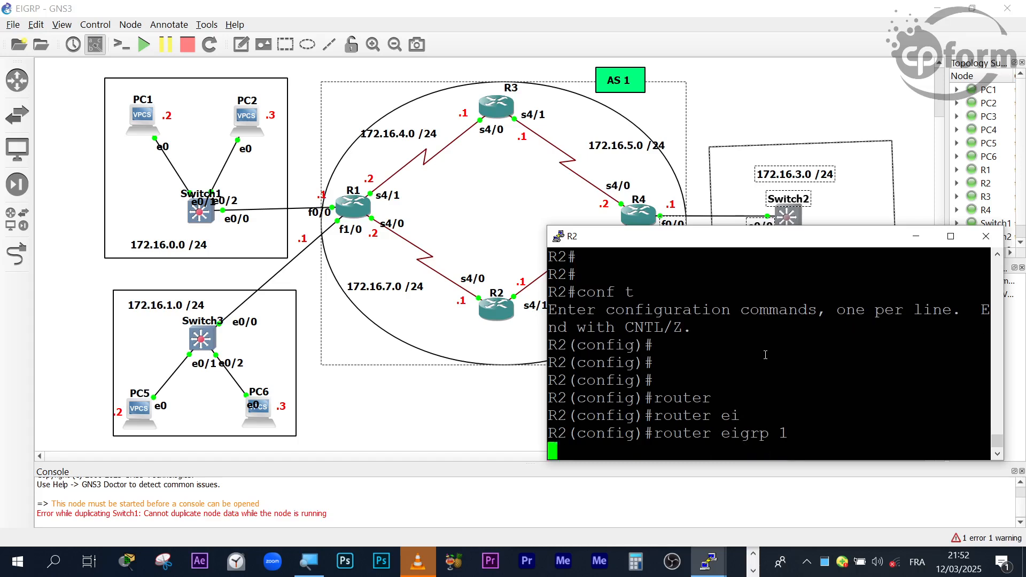
- Disable automatic route summarization in R2's EIGRP configuration with no auto-summary
type("no")
key("Tab")
type("au")
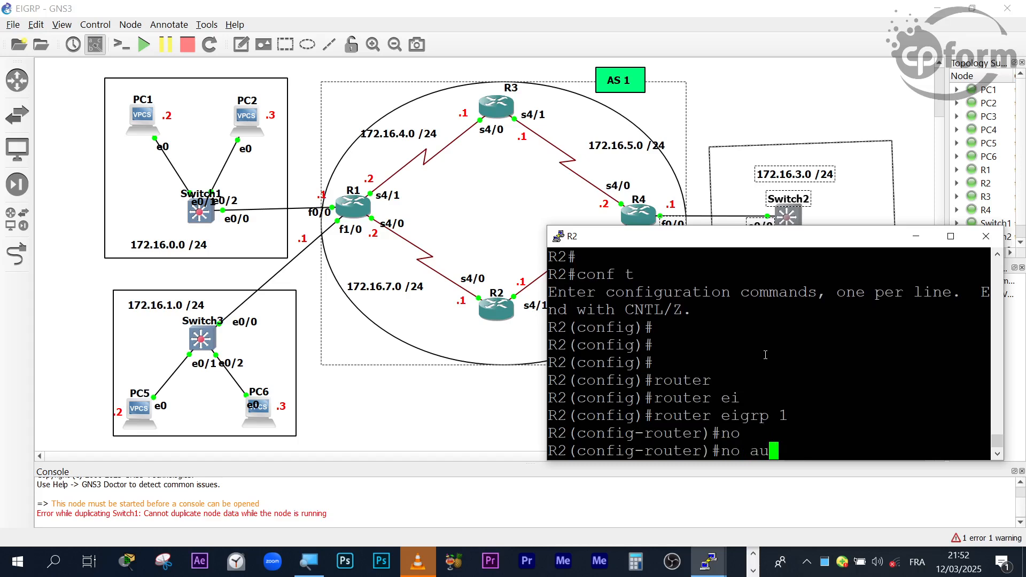
key("Tab")
key("Return")
key("Return")
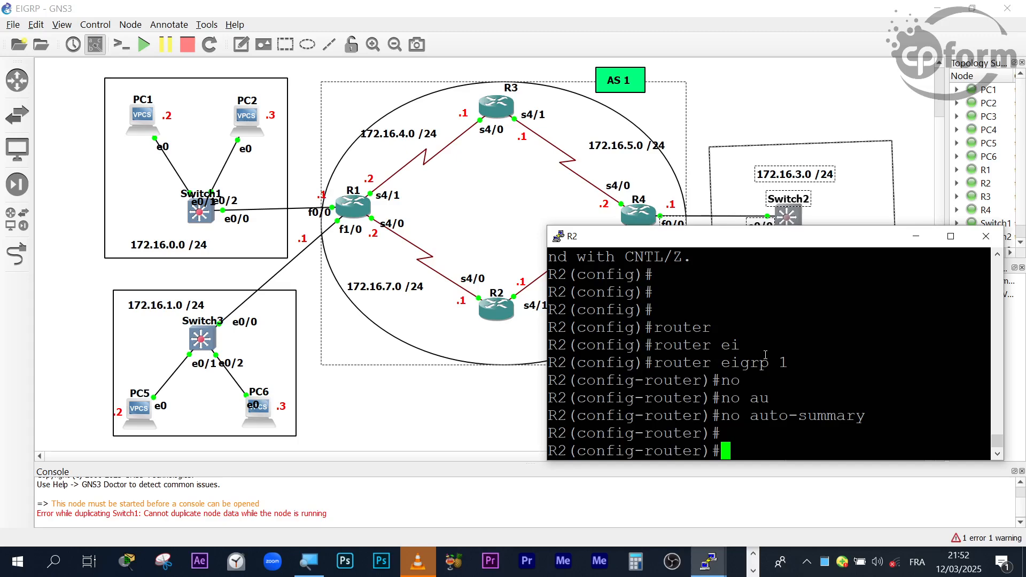
- Minimize R2's console and bring R1's console back up
left_click(915, 240)
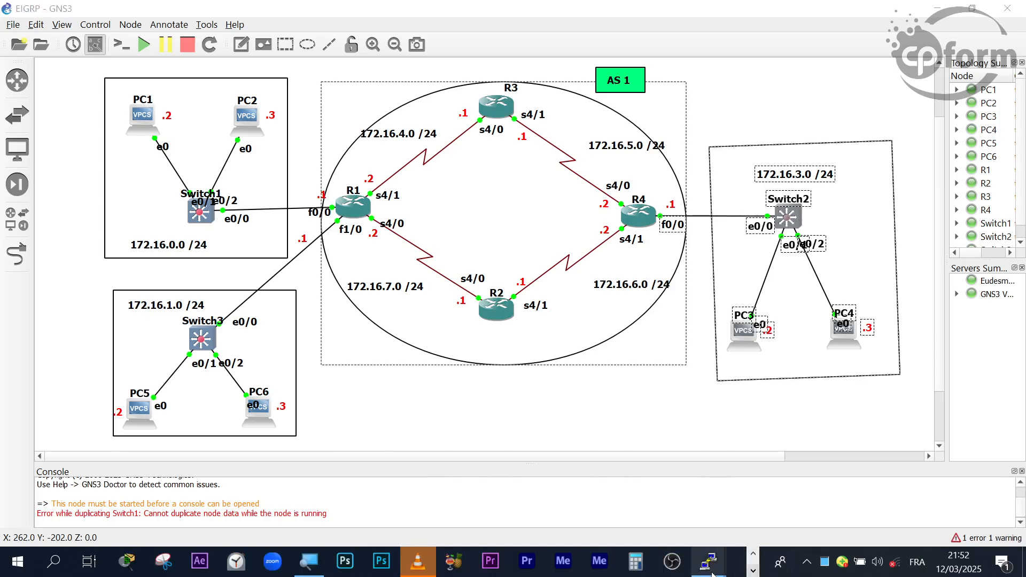
left_click(710, 567)
left_click(55, 508)
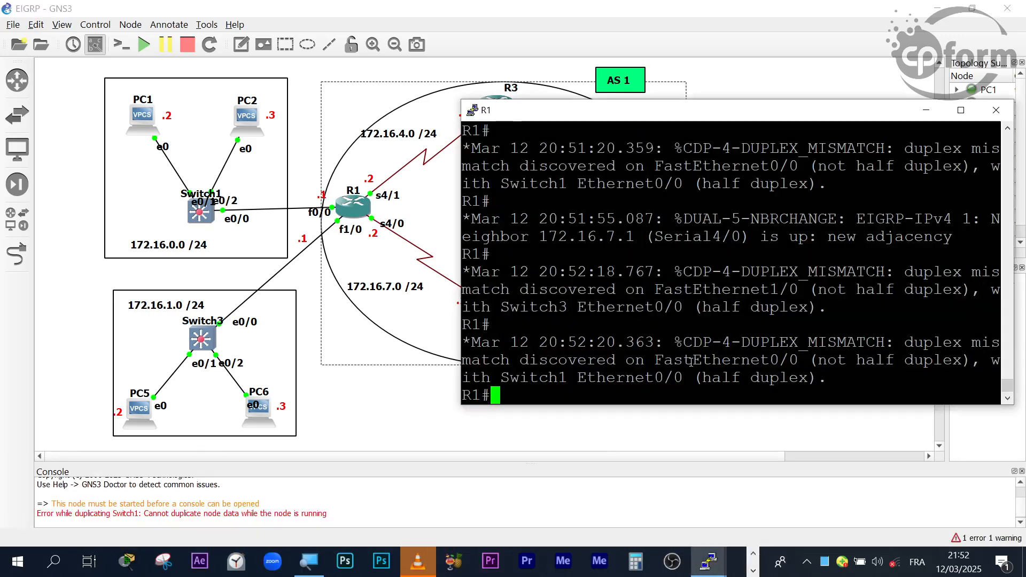
- Enter global configuration mode on R1 with conf t, correcting the mistyped characters
key("Return")
key("Return")
type("v")
key("BackSpace")
type("cojf")
key("BackSpace")
key("BackSpace")
key("BackSpace")
key("BackSpace")
key("BackSpace")
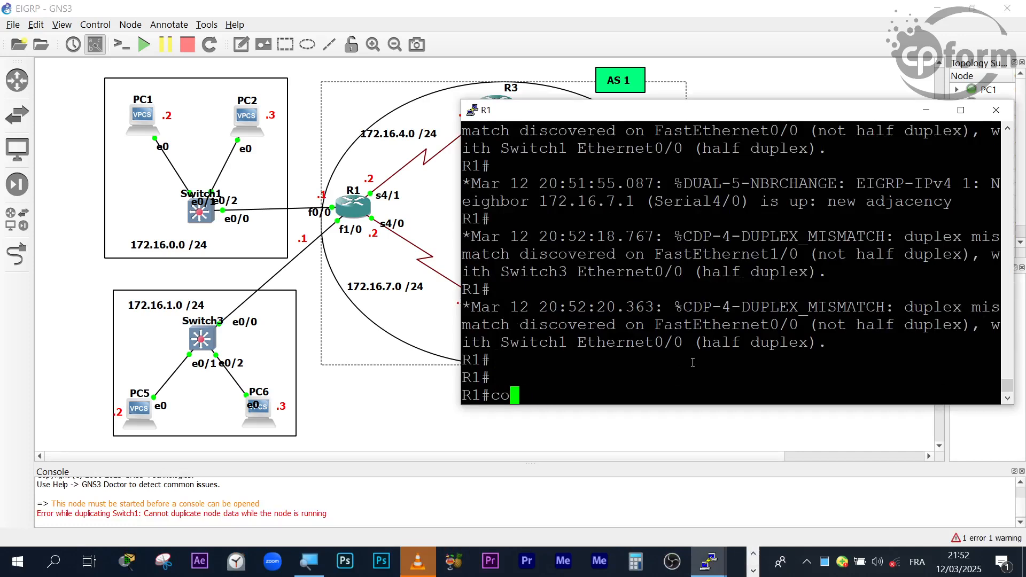
type("conf t")
key("Return")
key("Return")
key("Return")
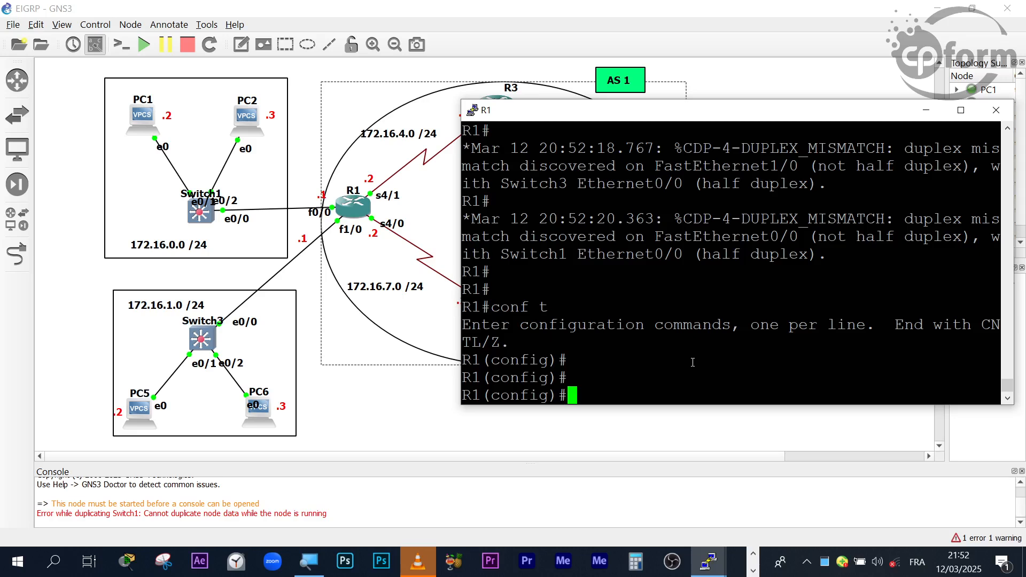
- Try to open R1's EIGRP routing configuration with the router eigrp command
type("rouer")
key("Tab")
key("BackSpace")
key("BackSpace")
type("ter ei")
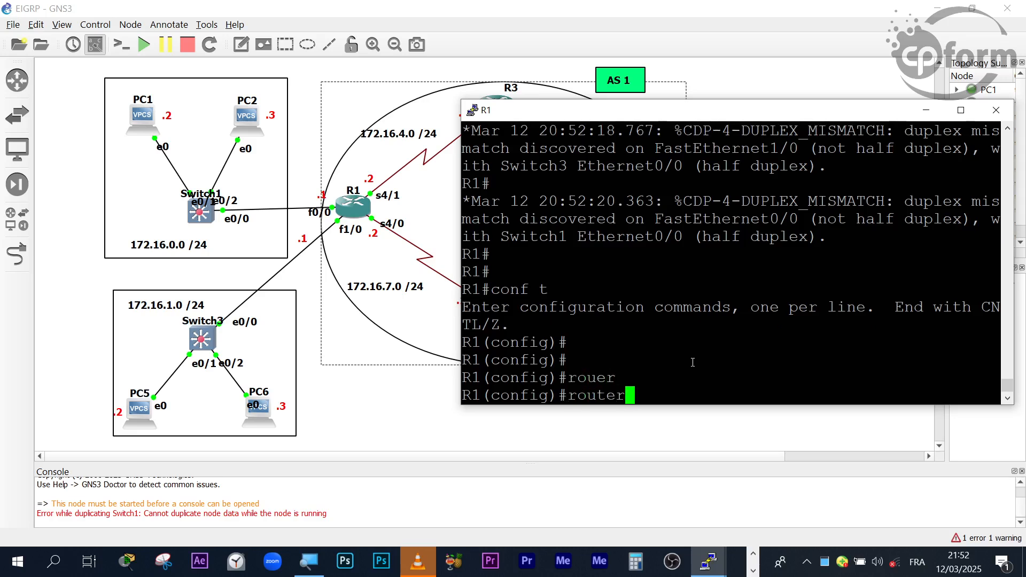
key("Tab")
type("ei")
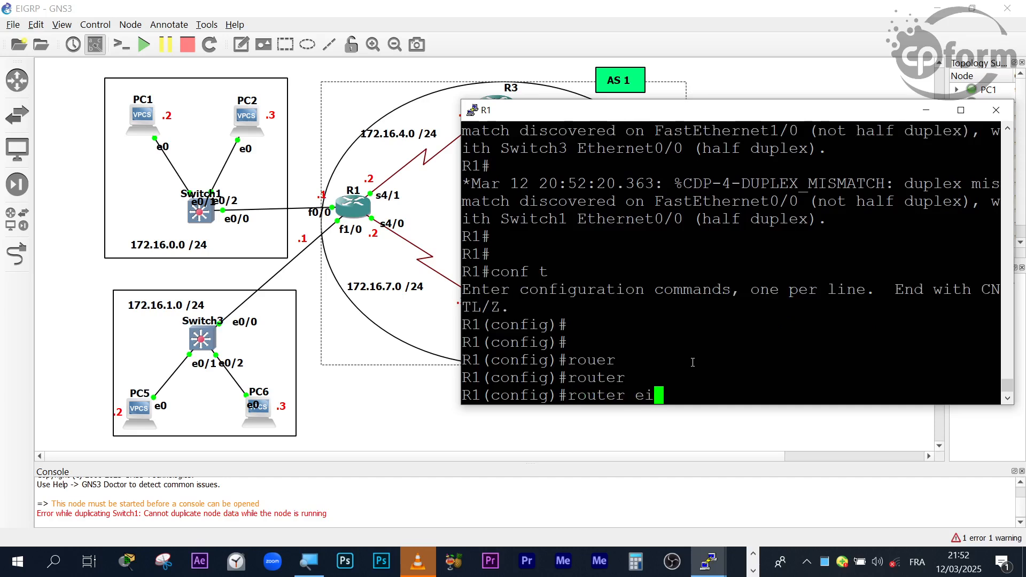
key("Tab")
type("[~")
key("Return")
key("Return")
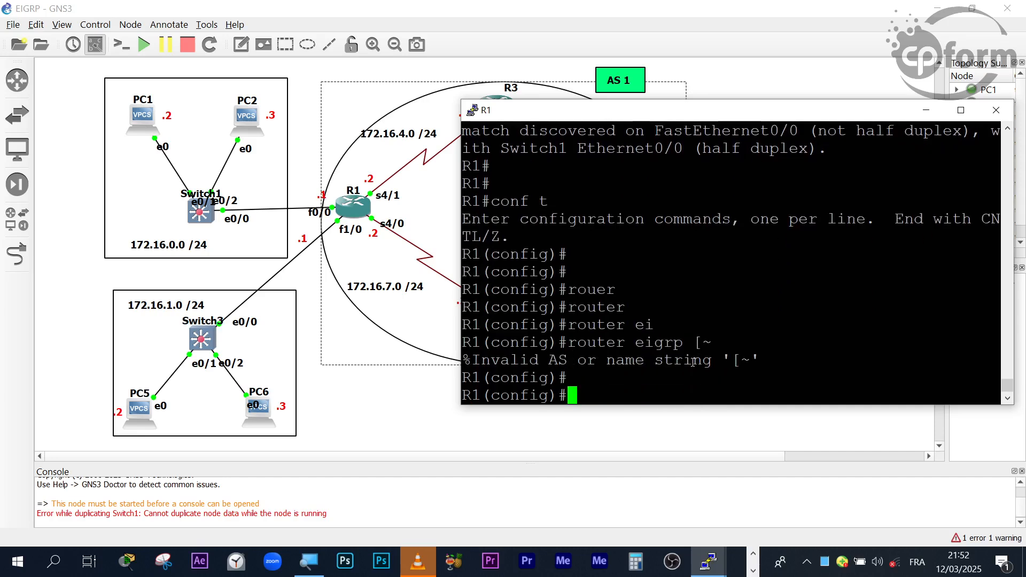
- Recall the router eigrp command on R1 and run it with AS number 1
key("Up")
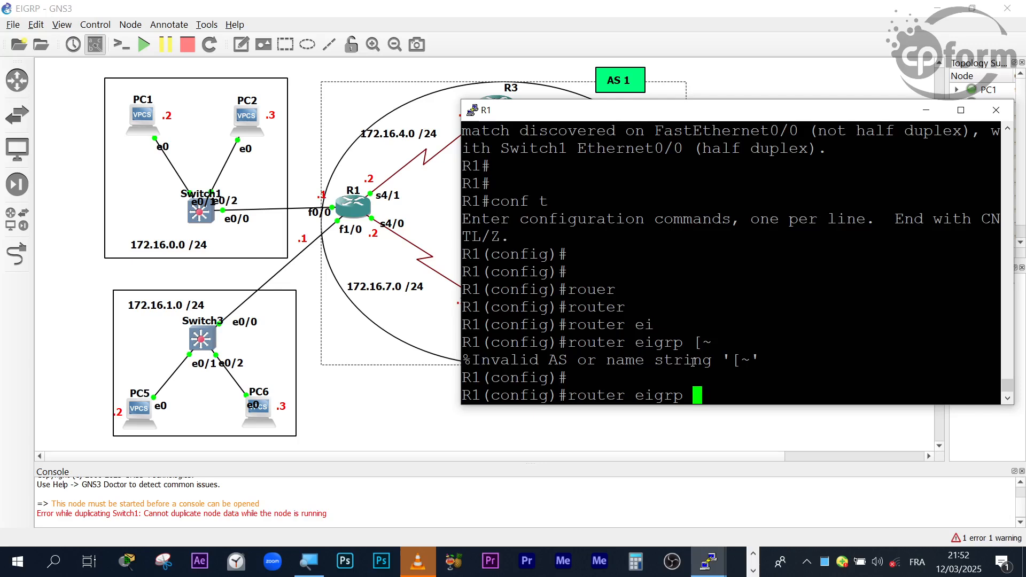
key("BackSpace")
key("BackSpace")
type("1")
key("Return")
key("Return")
key("Return")
- Disable automatic route summarization in R1's EIGRP configuration with no auto-summary
type("no au")
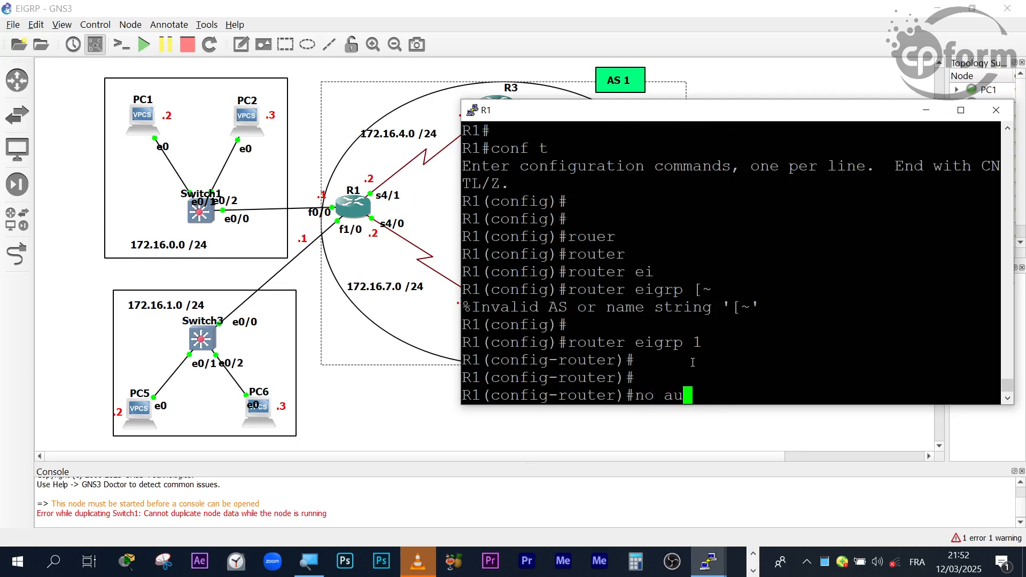
key("Tab")
key("Return")
key("Return")
key("Return")
key("Return")
key("Return")
key("Return")
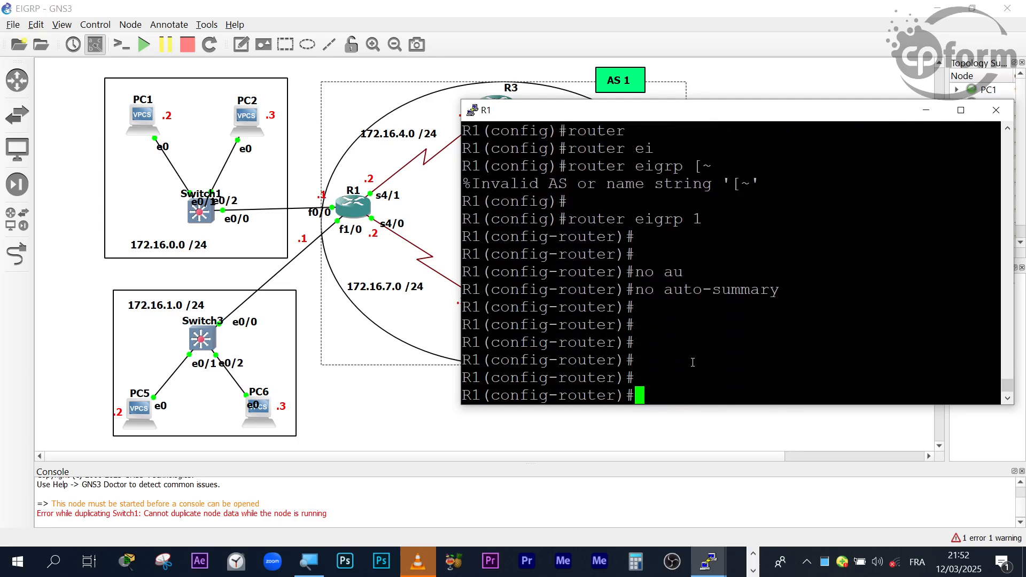
- Leave R1's configuration mode, save its configuration with wr and minimize its console
key("ctrl+z")
key("Return")
key("Return")
key("Return")
type("wr")
key("Return")
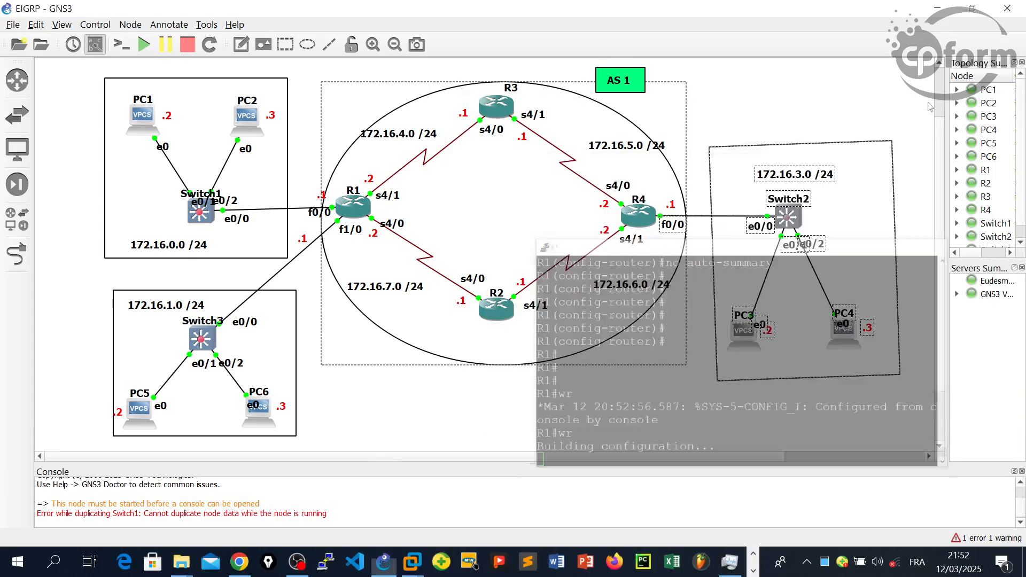
left_click(926, 110)
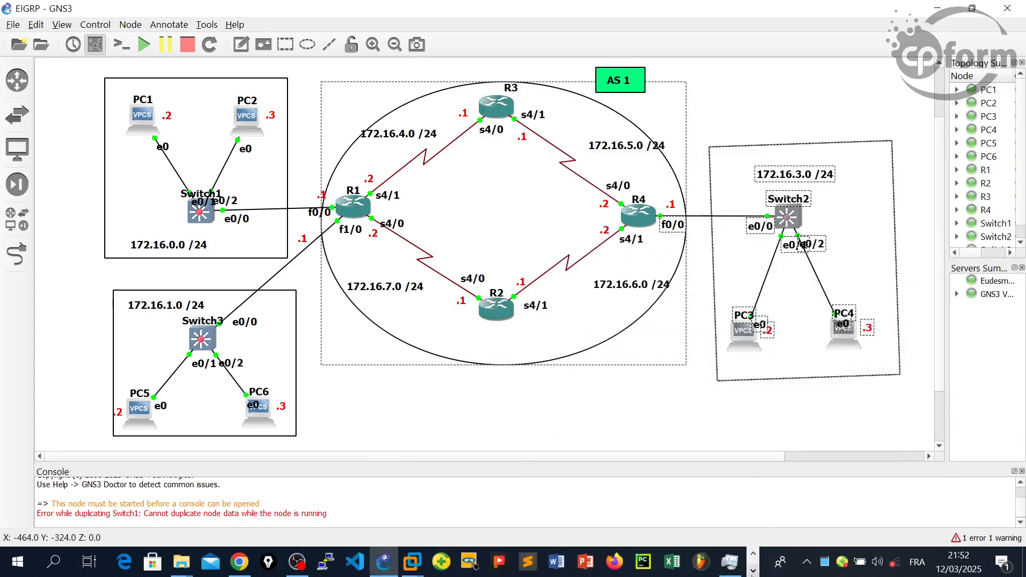
- Review the EIGRP commands entered in R2's console history, including the router eigrp 1 and network lines
left_click(753, 570)
mouse_move(710, 562)
left_click(166, 513)
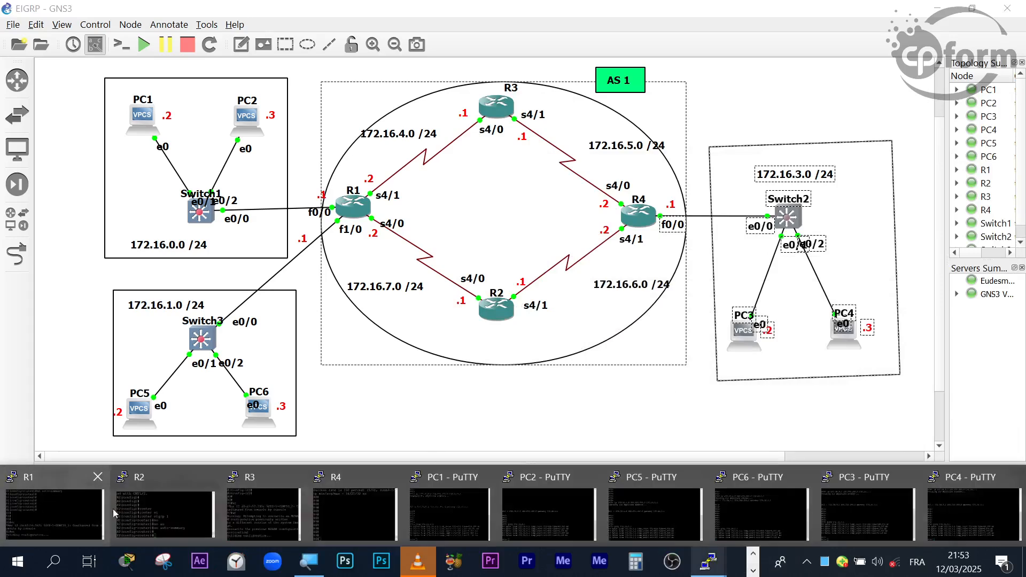
scroll(743, 347, "up", 10)
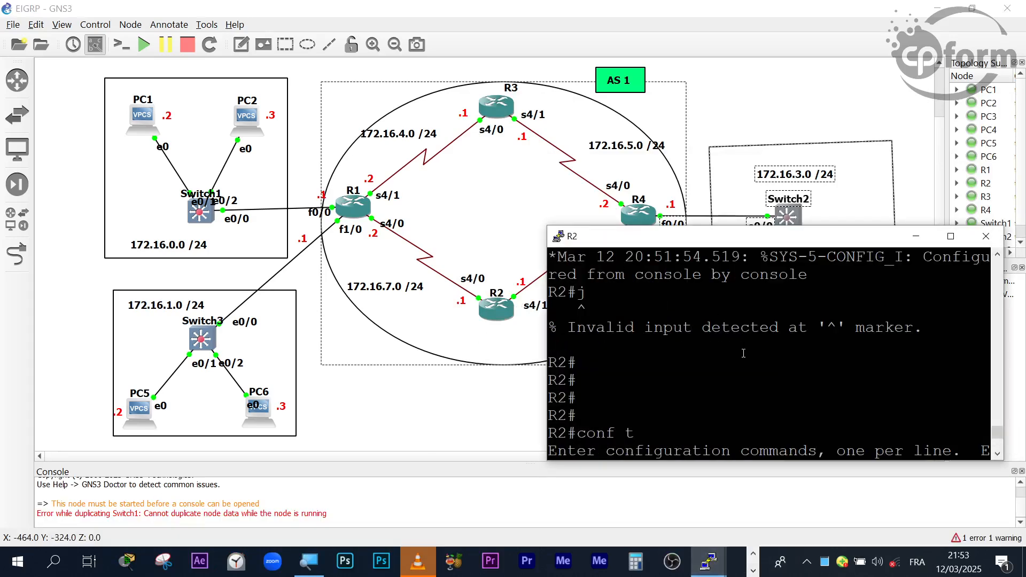
scroll(747, 358, "down", 1)
scroll(747, 358, "up", 4)
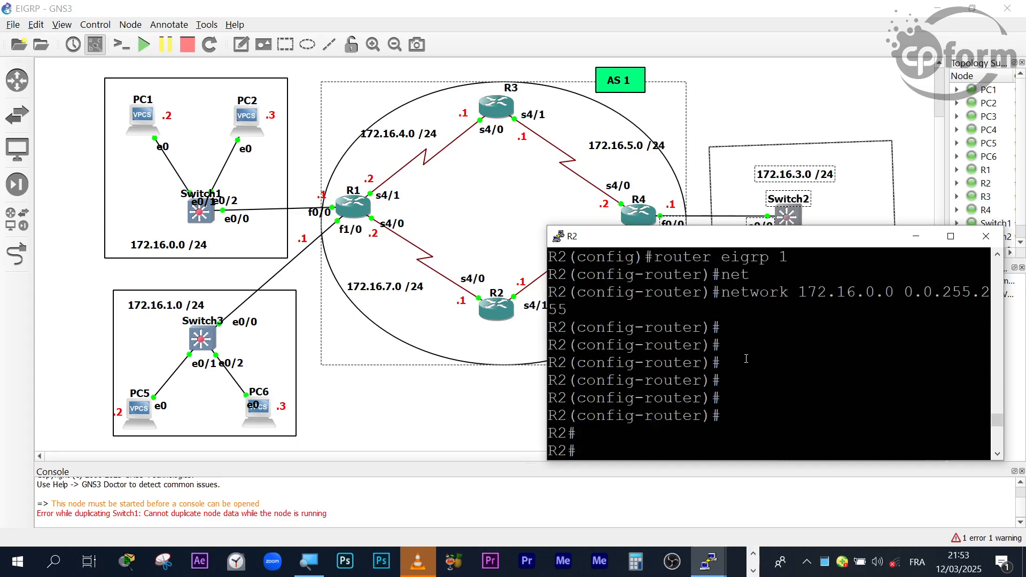
scroll(754, 365, "up", 2)
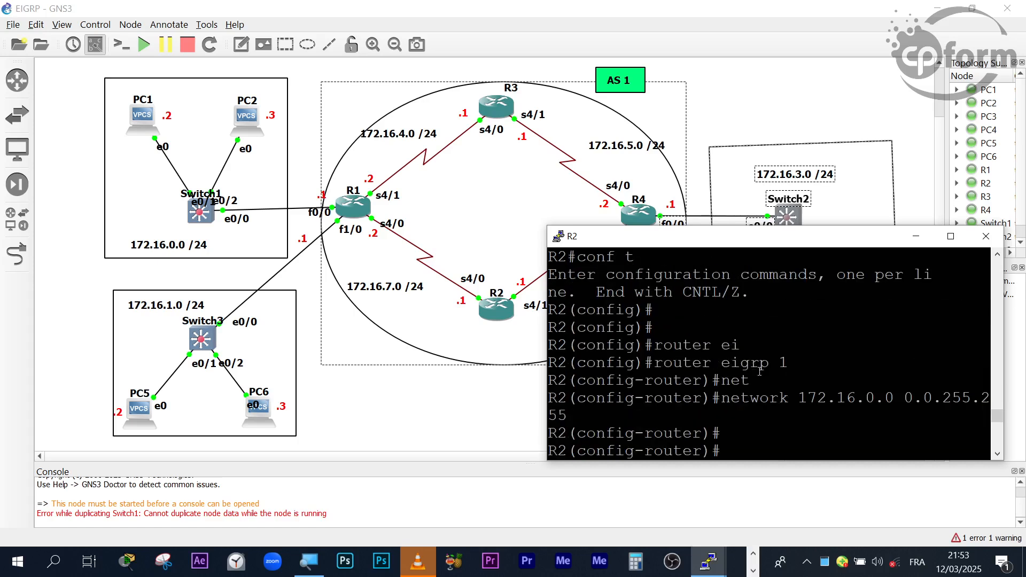
scroll(806, 367, "down", 2)
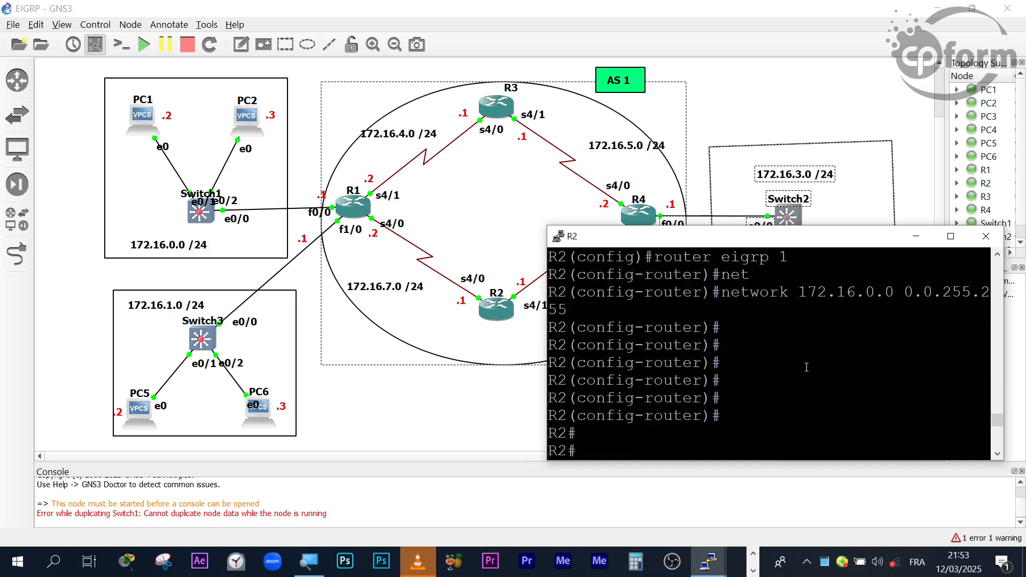
left_click(915, 237)
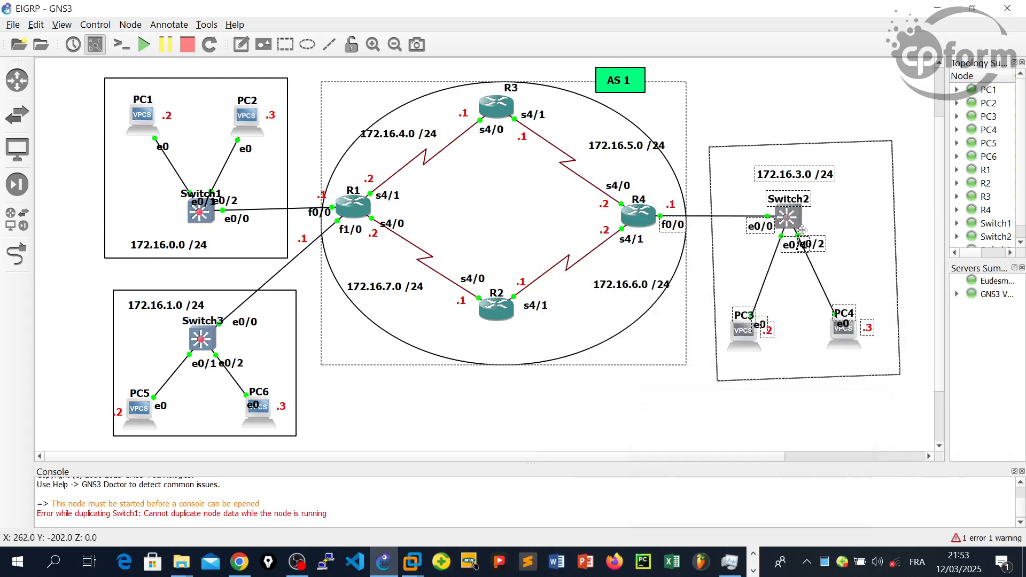
- Bring up R3's console, place it clear of R1 in the topology and get a fresh prompt
left_click(752, 570)
mouse_move(708, 561)
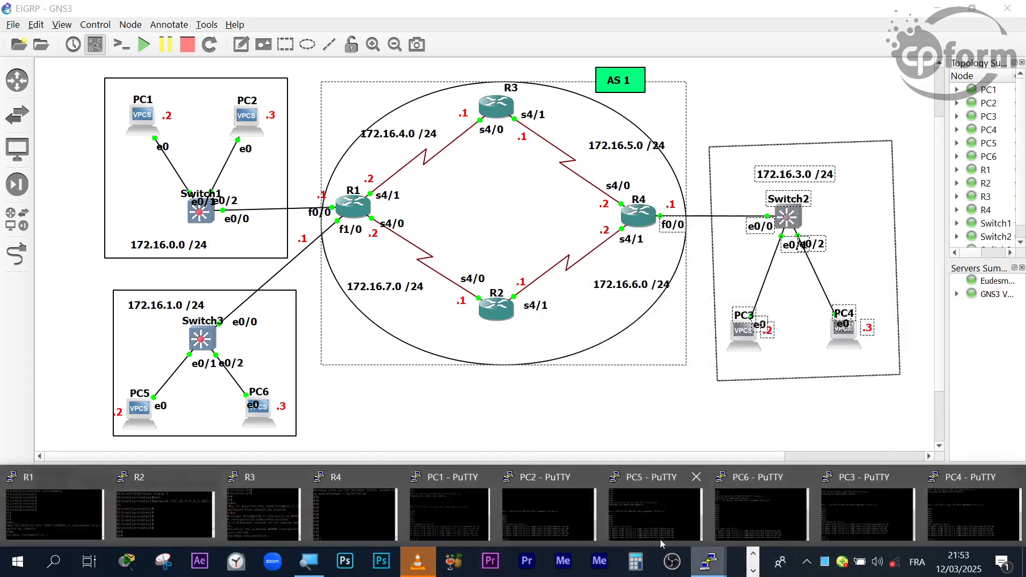
left_click(278, 532)
left_click_drag(226, 178, 804, 190)
key("Return")
key("Return")
key("Return")
key("Return")
key("Return")
key("Return")
key("Return")
key("Return")
key("Return")
key("Return")
key("Return")
key("Return")
key("Return")
key("Return")
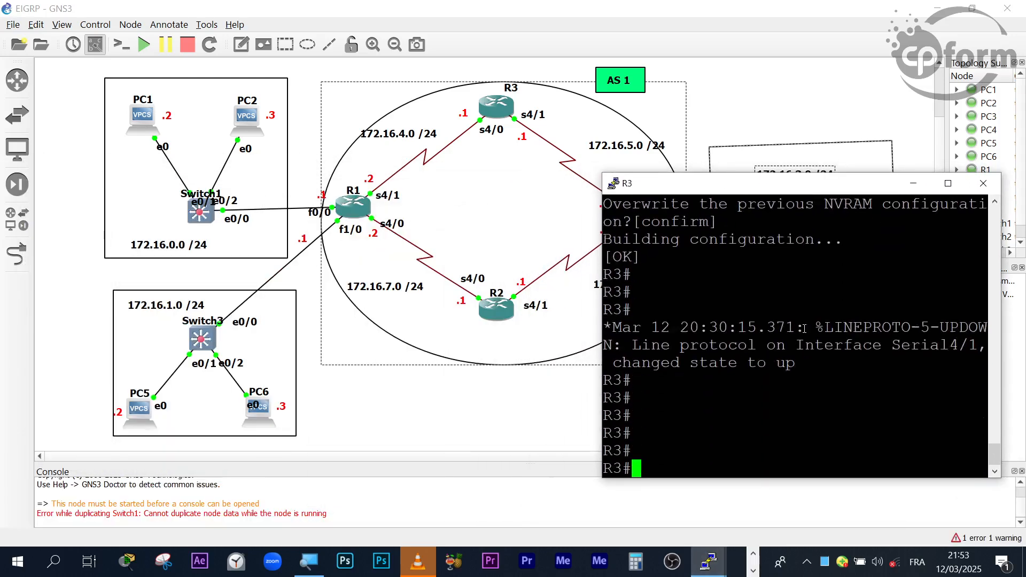
- Enter global configuration mode on R3 with conf t, reissuing the mistyped command
type("con ft")
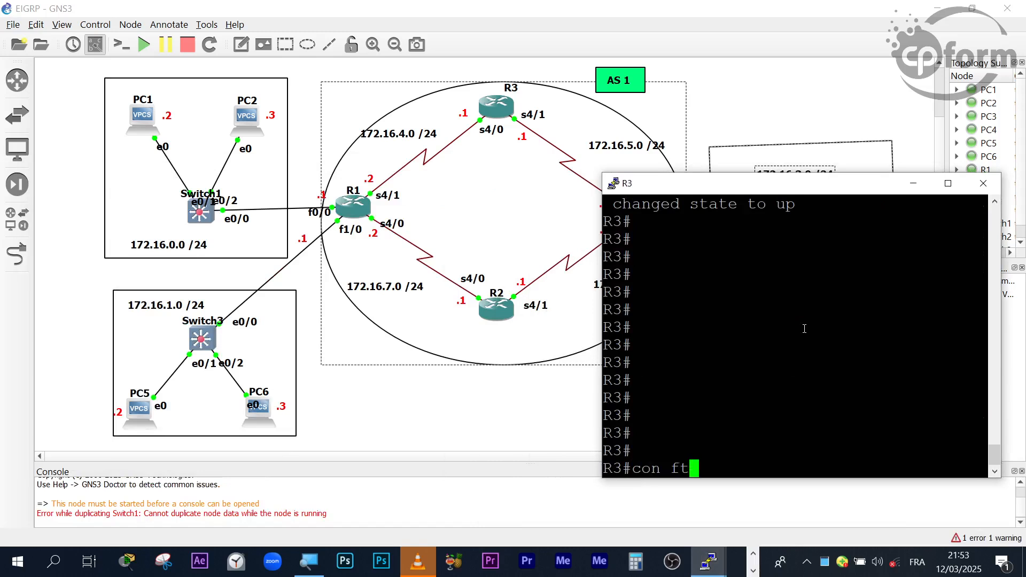
key("Return")
type("conf t")
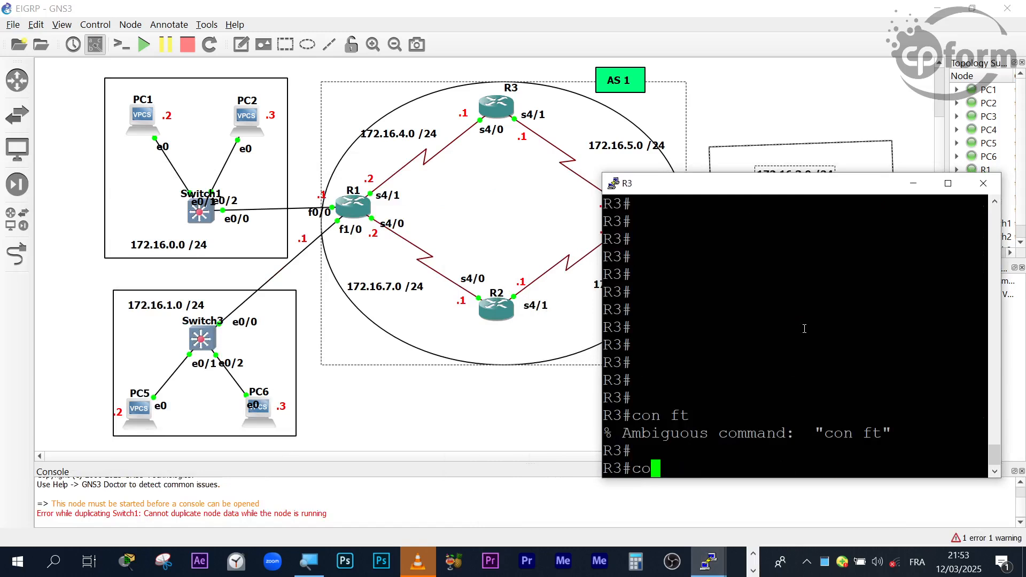
key("Return")
key("Return")
key("Return")
key("Return")
- Open EIGRP routing configuration on R3 with AS number 1
type("router ei")
key("Tab")
type("1")
key("Return")
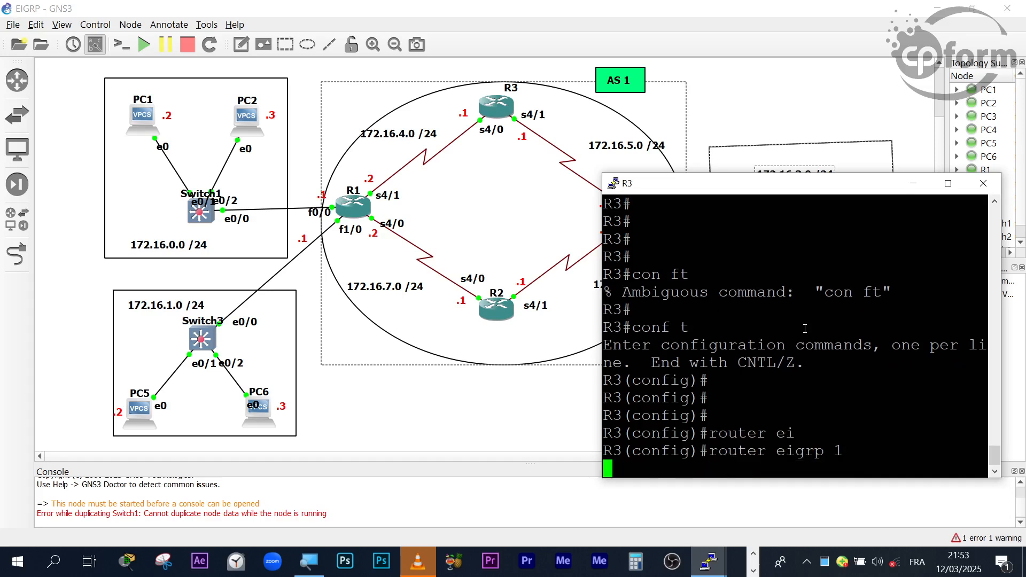
key("Return")
- Advertise network 172.16.0.0 with wildcard mask 0.0.255.255 in R3's EIGRP configuration, correcting the mistyped keyword
type("et")
key("Tab")
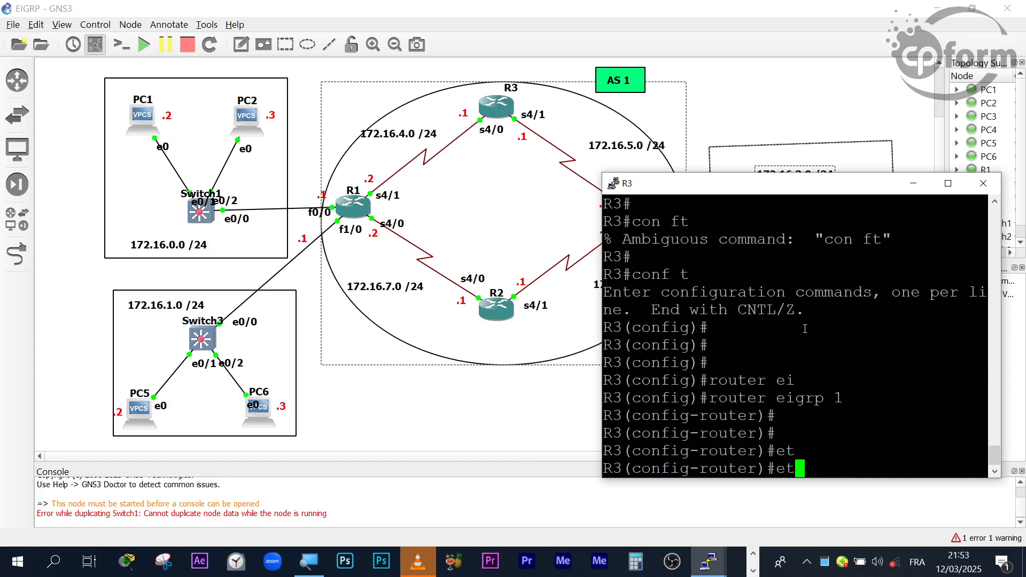
key("BackSpace")
key("BackSpace")
type("net")
key("BackSpace")
key("BackSpace")
key("BackSpace")
type("net")
key("Tab")
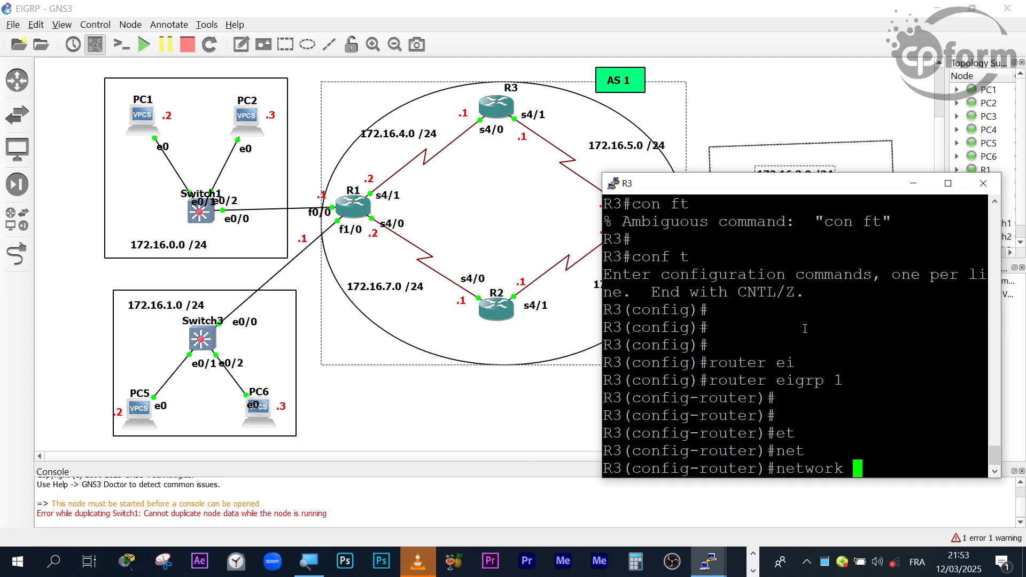
type("172.16.0.0.")
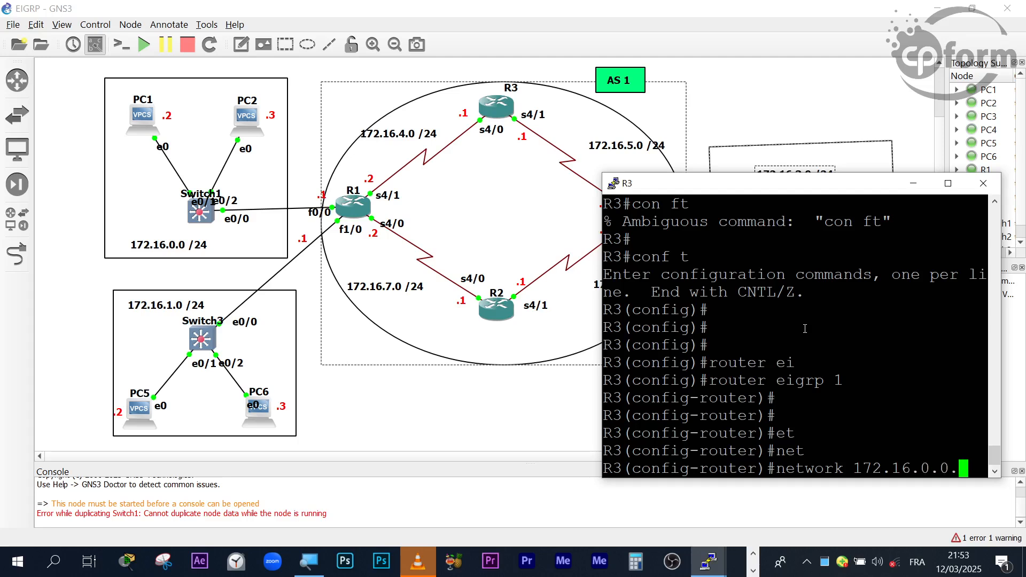
key("BackSpace")
type(" 0.0.")
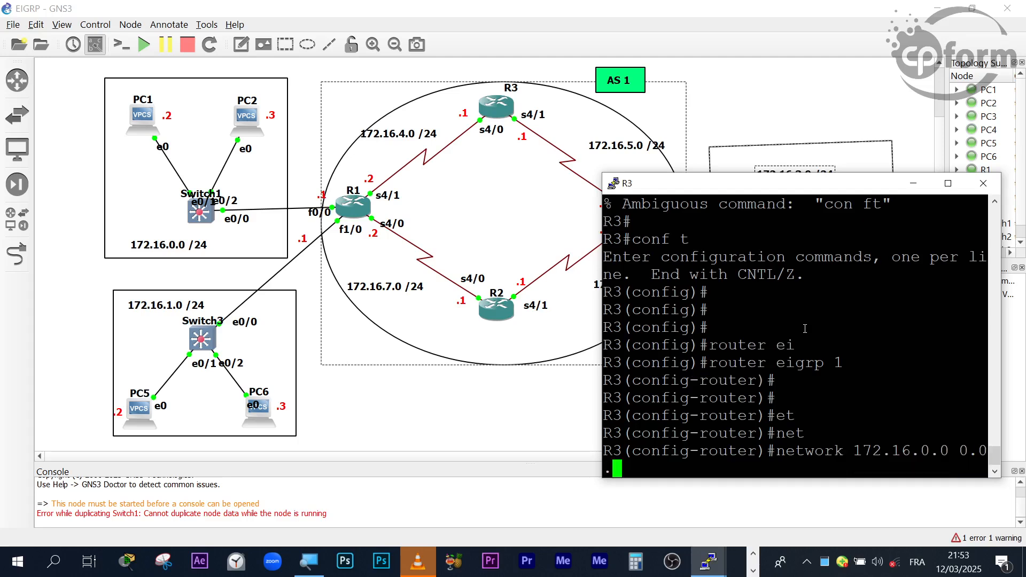
type("255.255")
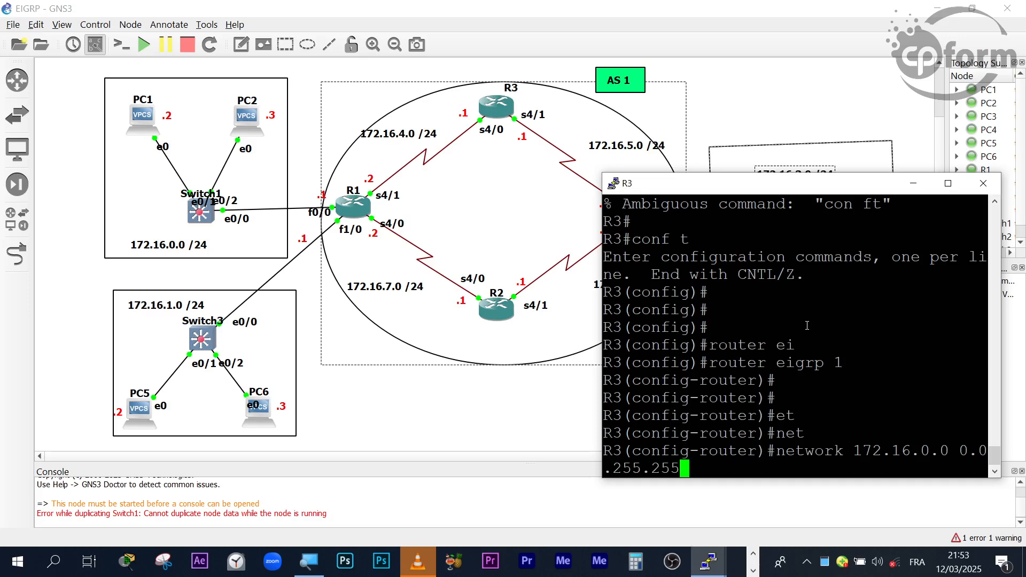
key("Return")
key("Return")
key("Return")
key("Return")
key("Return")
key("Return")
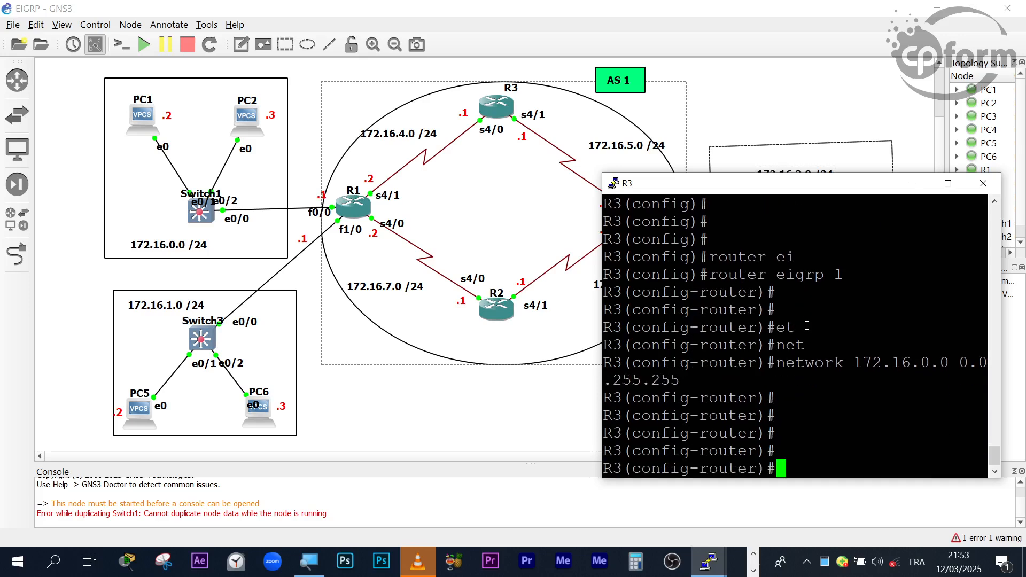
- Leave R3's EIGRP configuration and return to the privileged EXEC prompt
key("ctrl+z")
key("Return")
key("Return")
key("Return")
key("Return")
key("Return")
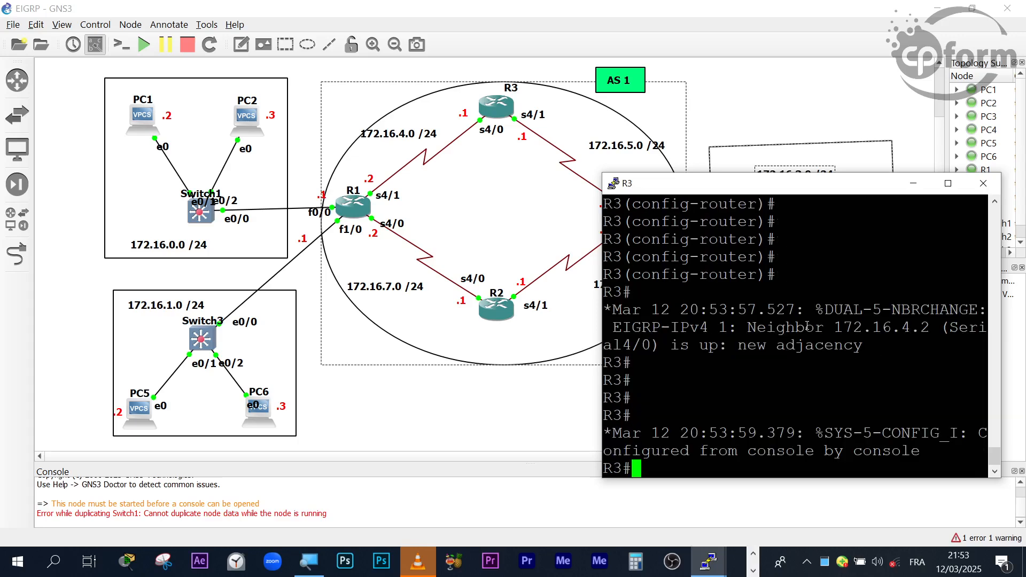
- Re-enter global configuration mode on R3 and reopen its EIGRP AS 1 configuration with router eigrp 1
type("conf t")
key("Return")
key("Return")
key("Return")
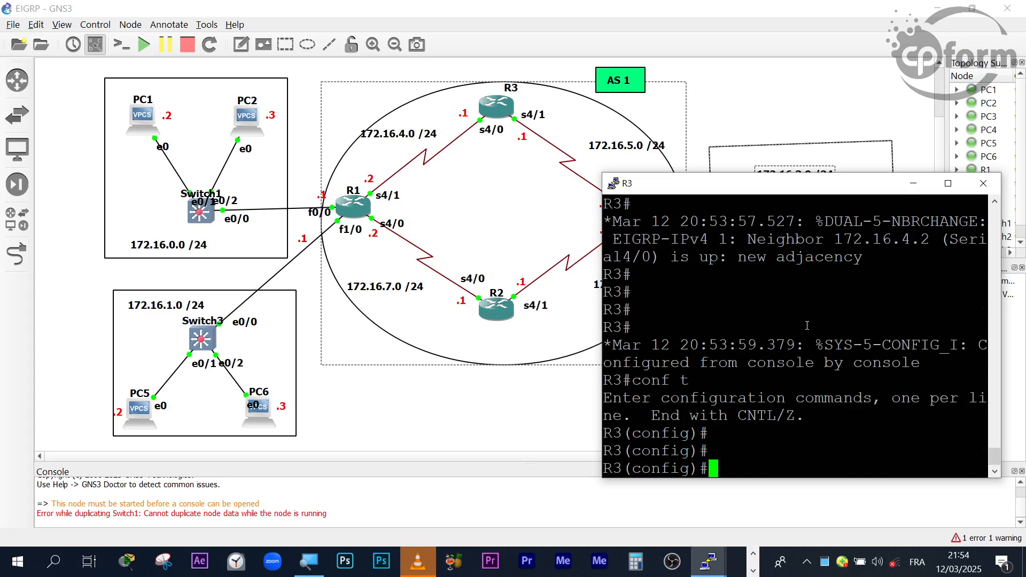
right_click(807, 325)
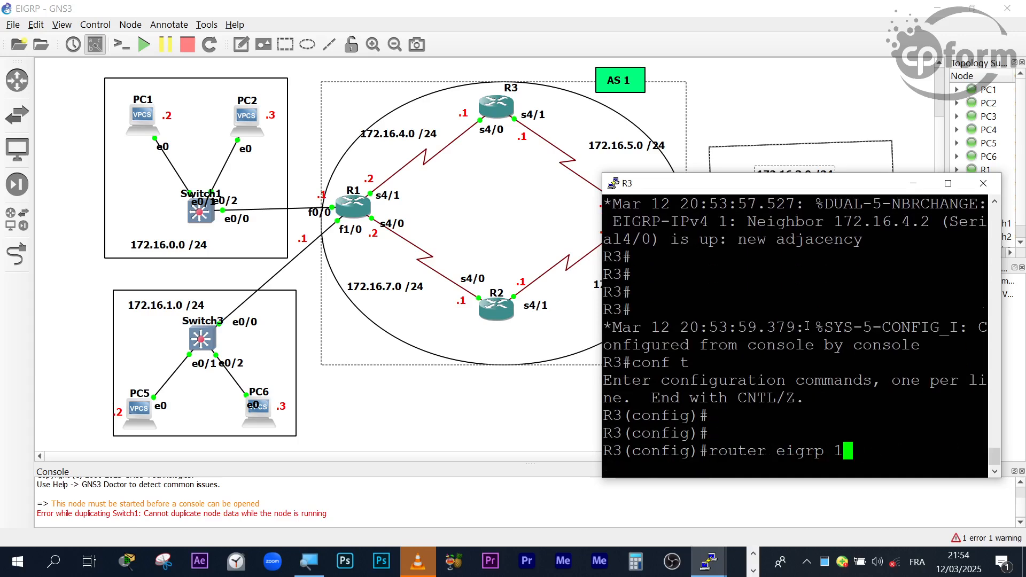
key("Return")
key("Return")
key("Return")
key("Return")
- Disable automatic route summarization in R3's EIGRP configuration with no auto-summary
type("no au")
key("Tab")
key("Return")
key("Return")
key("Return")
key("Return")
key("Return")
key("Return")
key("Return")
key("Return")
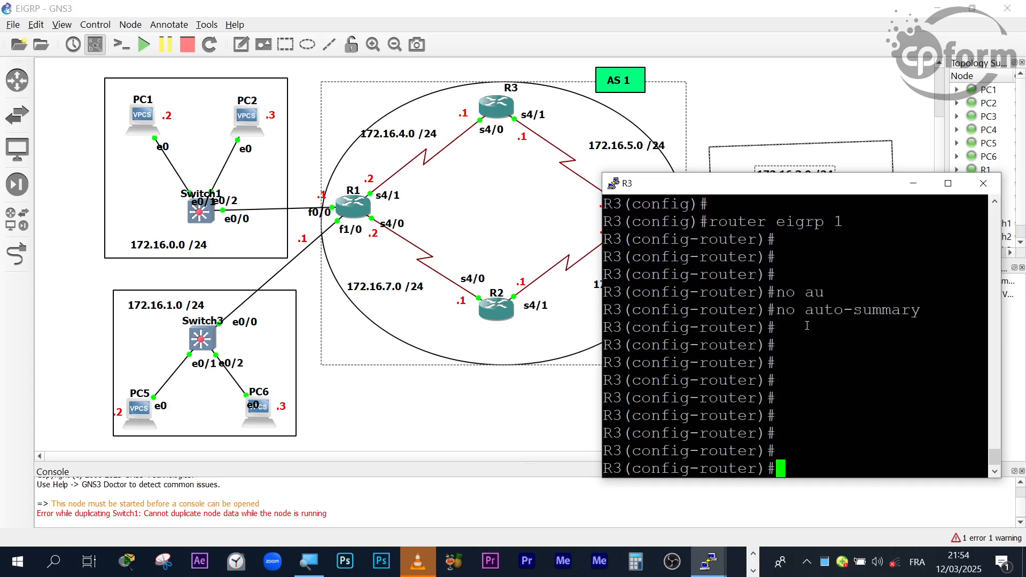
- Leave R3's configuration mode, save its configuration with wr and minimize its console
key("ctrl+z")
key("Return")
key("Return")
key("Return")
type("w")
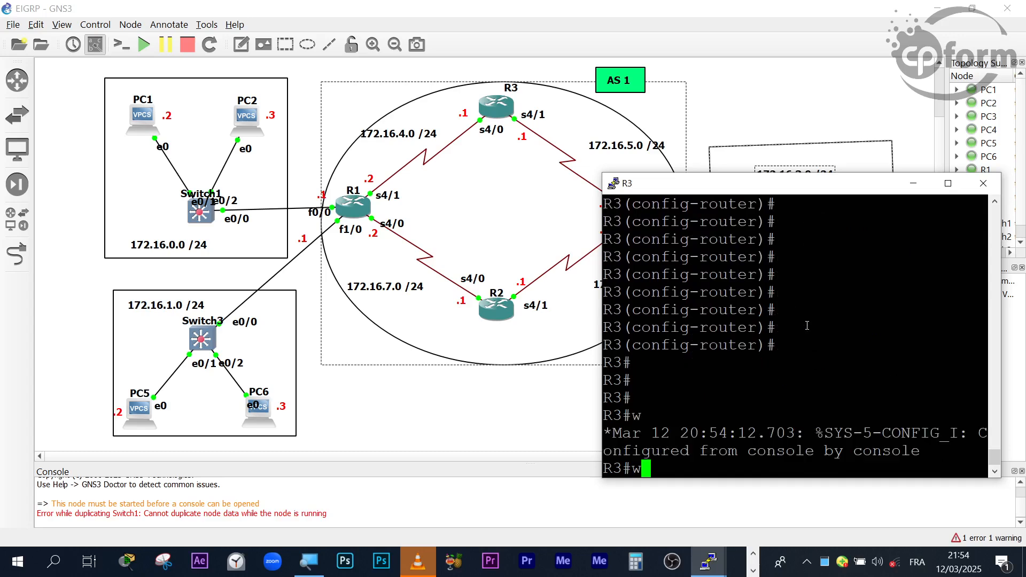
type("r")
key("Return")
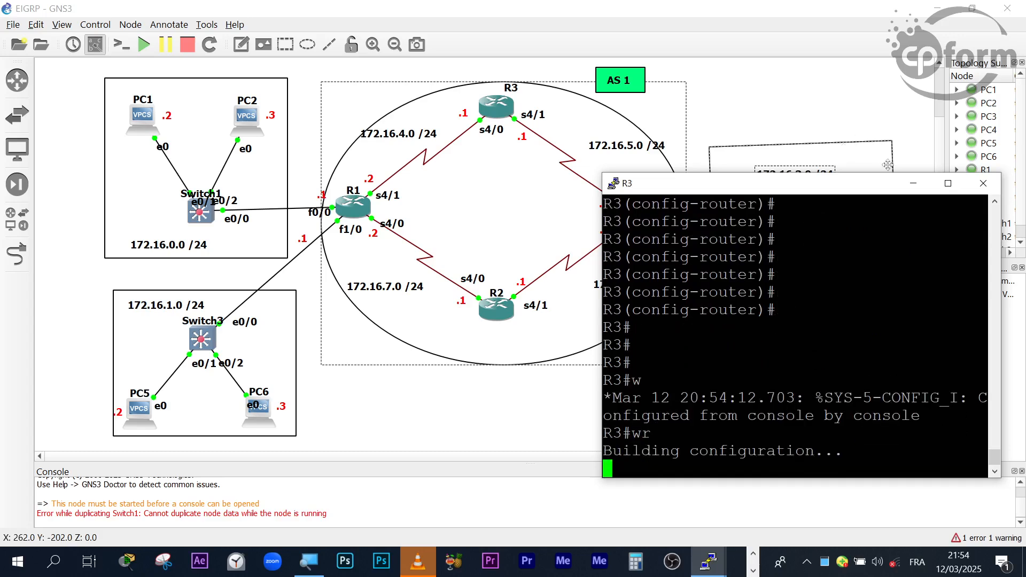
left_click(912, 183)
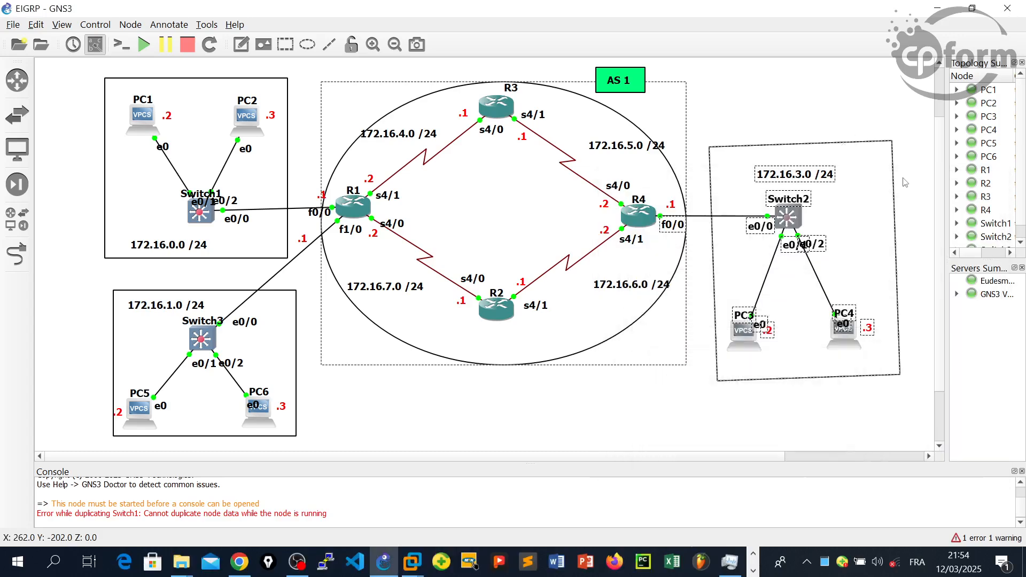
- Bring up R4's console and enter global configuration mode with conf t
left_click(753, 570)
mouse_move(709, 561)
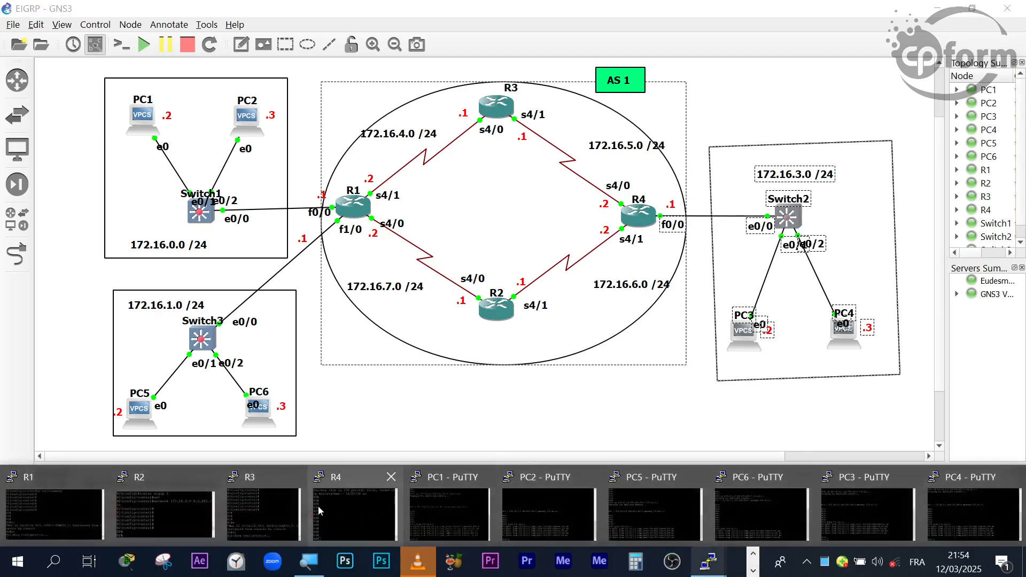
left_click(320, 510)
key("Return")
key("Return")
key("Return")
key("Return")
key("Return")
key("Return")
key("Return")
key("Return")
key("Return")
key("Return")
key("Return")
type("conf t")
key("Return")
key("Return")
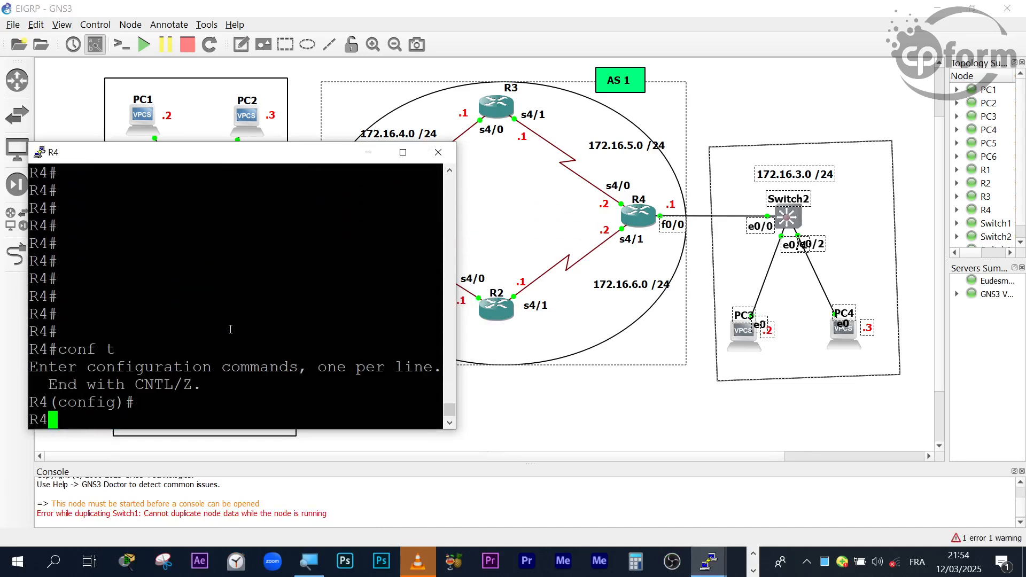
- Open EIGRP routing configuration on R4 with AS number 1
type("ro")
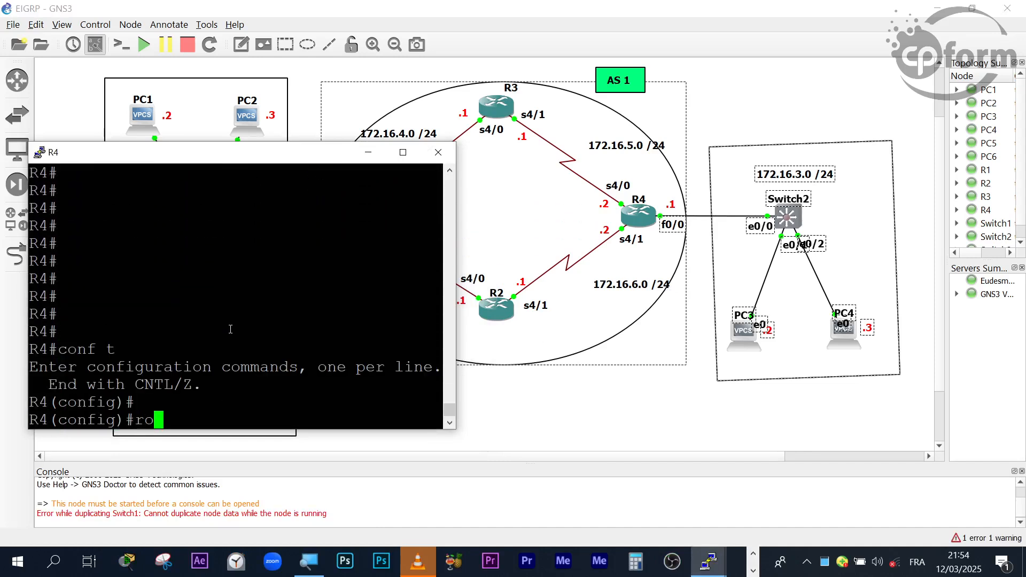
type("uter ei")
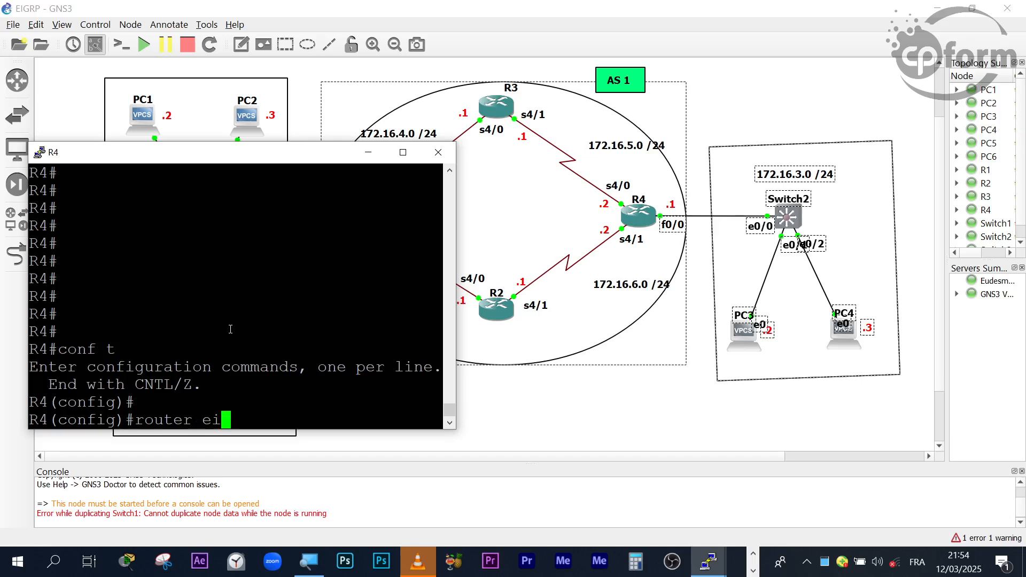
key("Tab")
type("1")
key("Return")
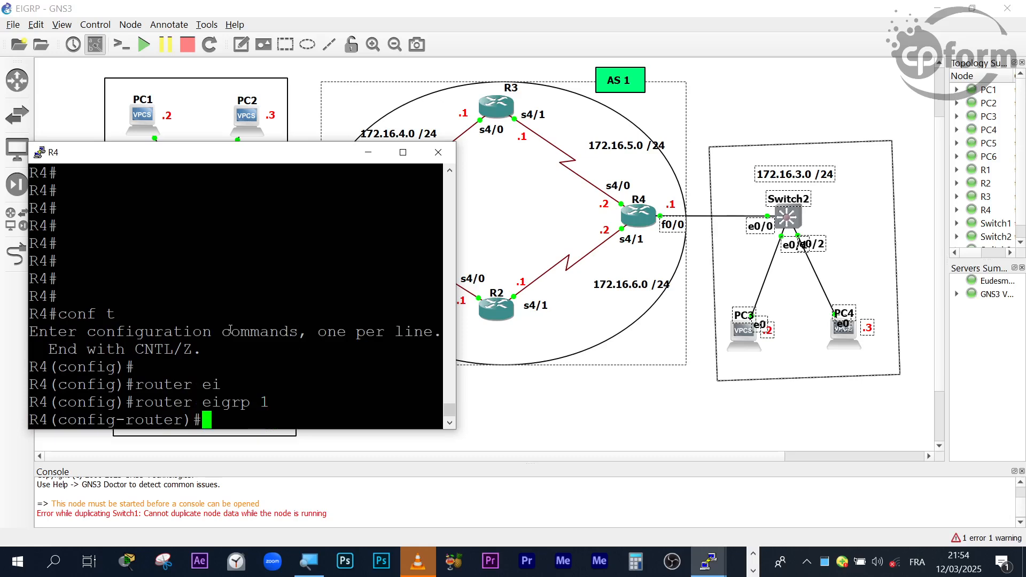
- Begin the network statement in R4's EIGRP configuration, starting the address with 172
type("net")
key("Tab")
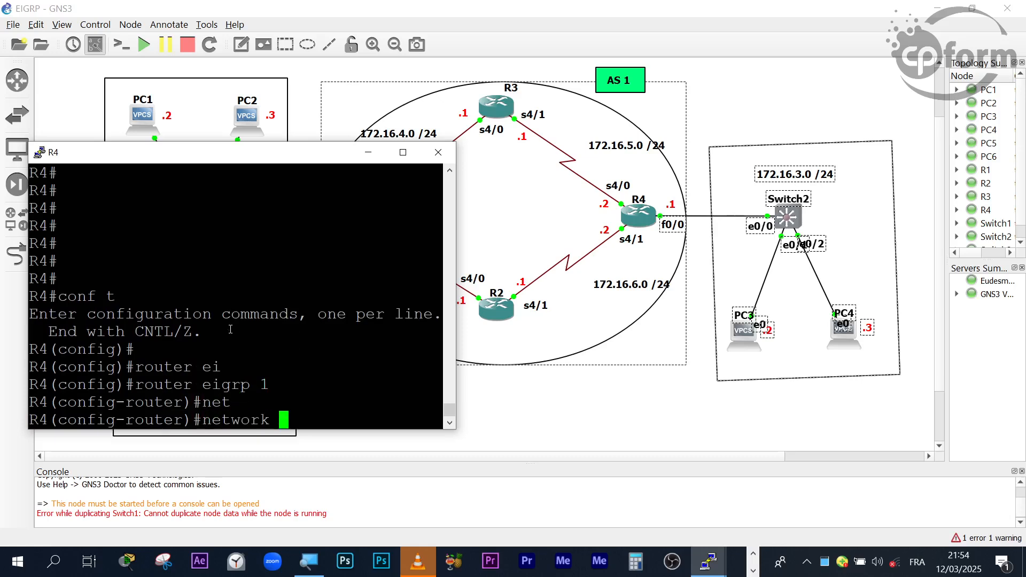
type("172")
left_click(752, 554)
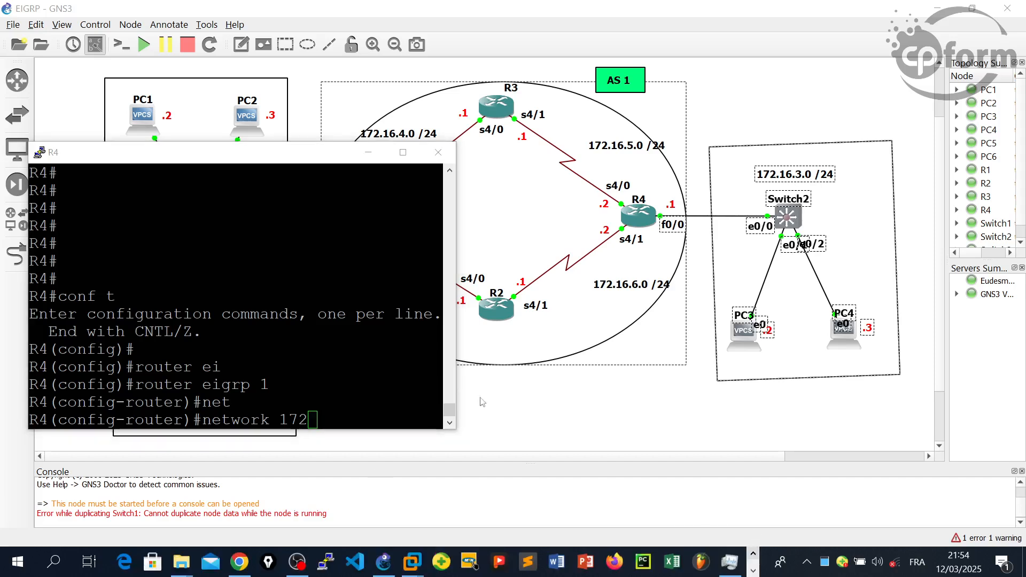
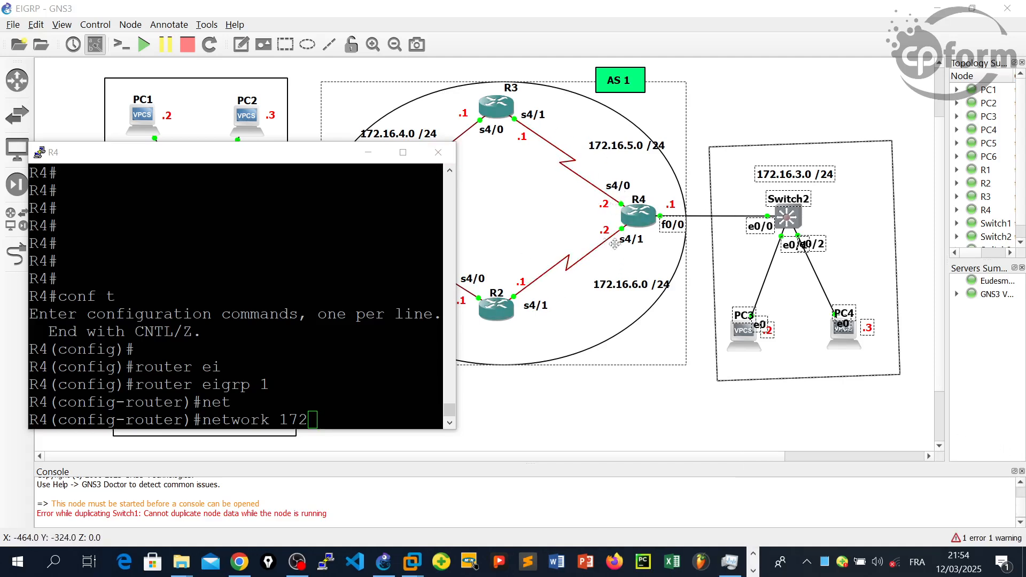
- Complete the address in R4's EIGRP network statement as 172.16.5.2, the s4/0 interface address
double_click(635, 215)
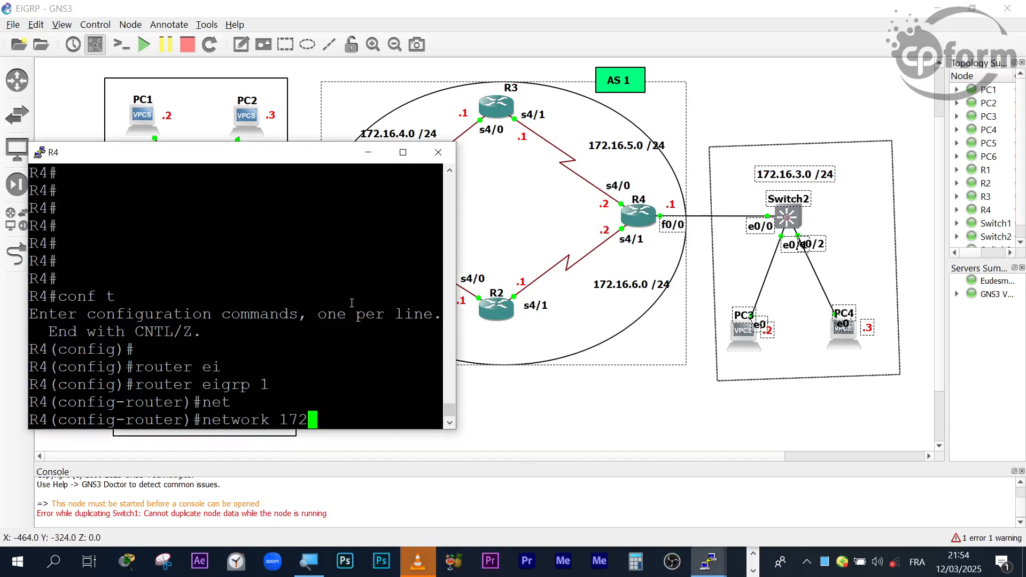
type(".")
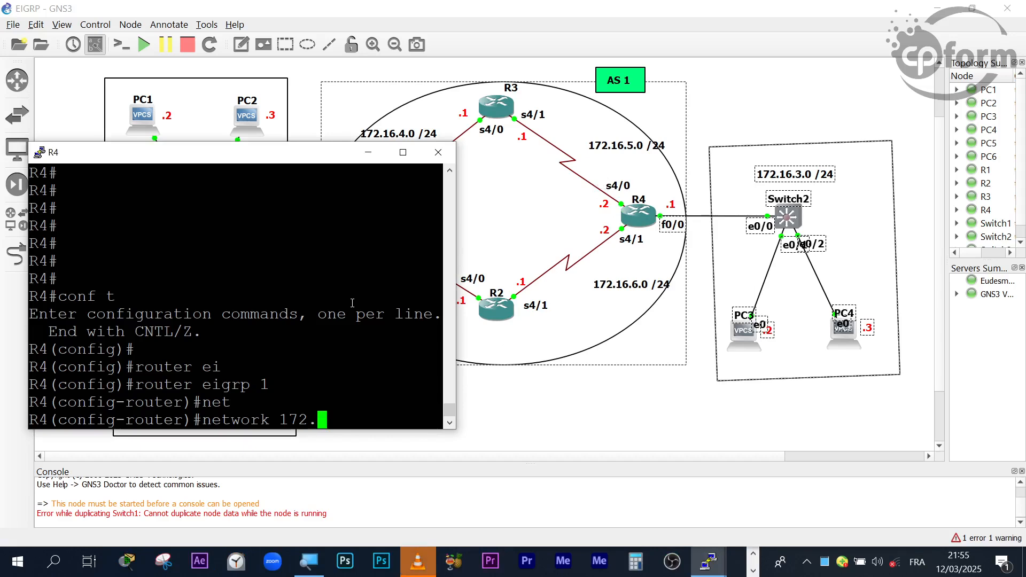
type("16.5.2")
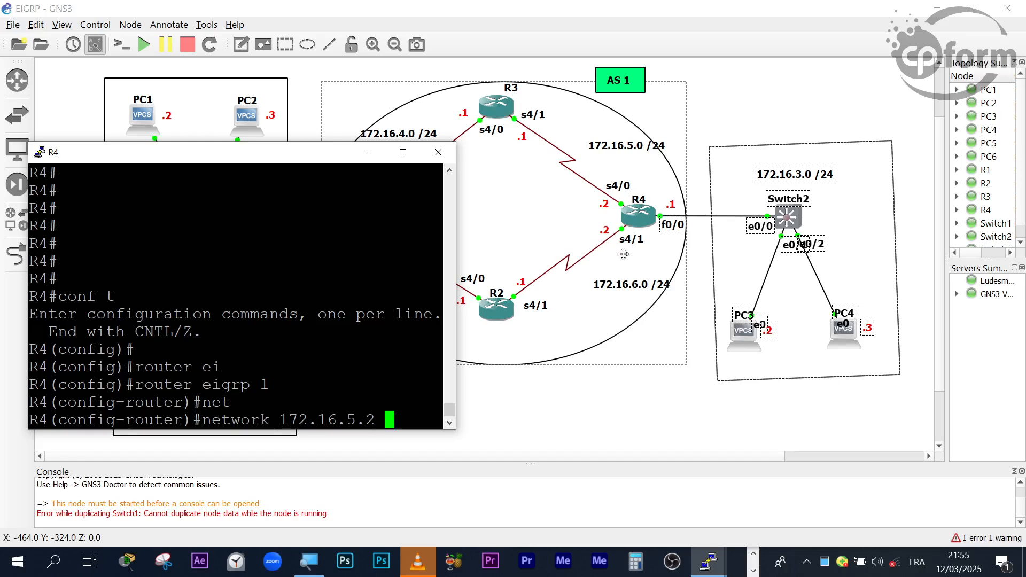
- Return to R4's console and add the wildcard mask 0.0.0.0 to the 172.16.5.2 network statement
left_click(753, 554)
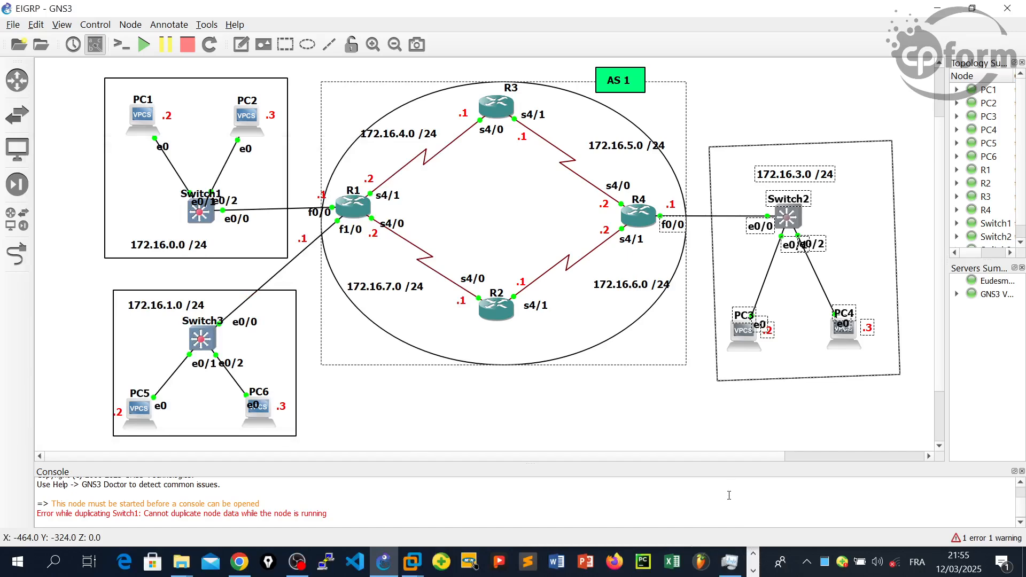
key("alt+Tab")
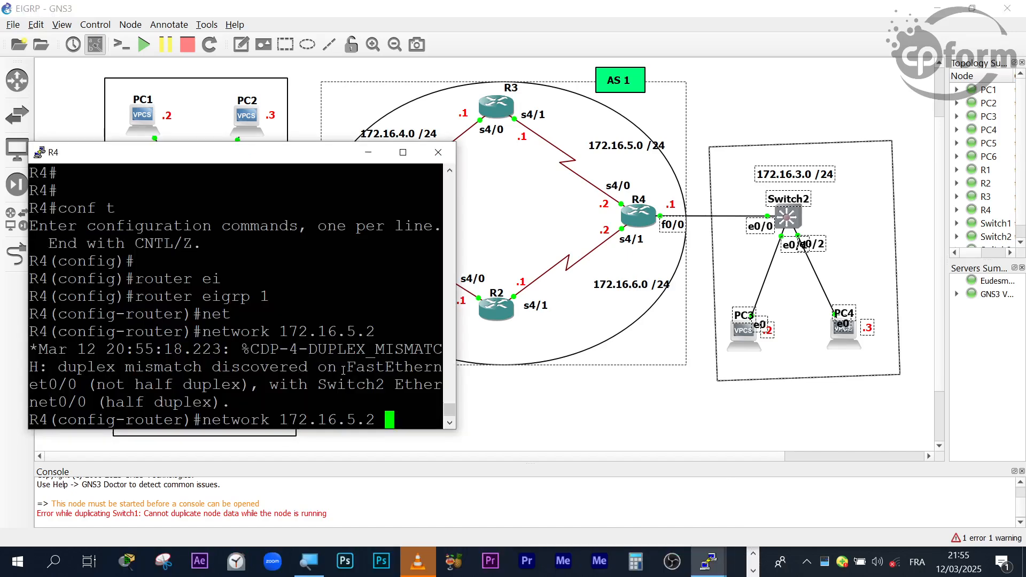
left_click(752, 554)
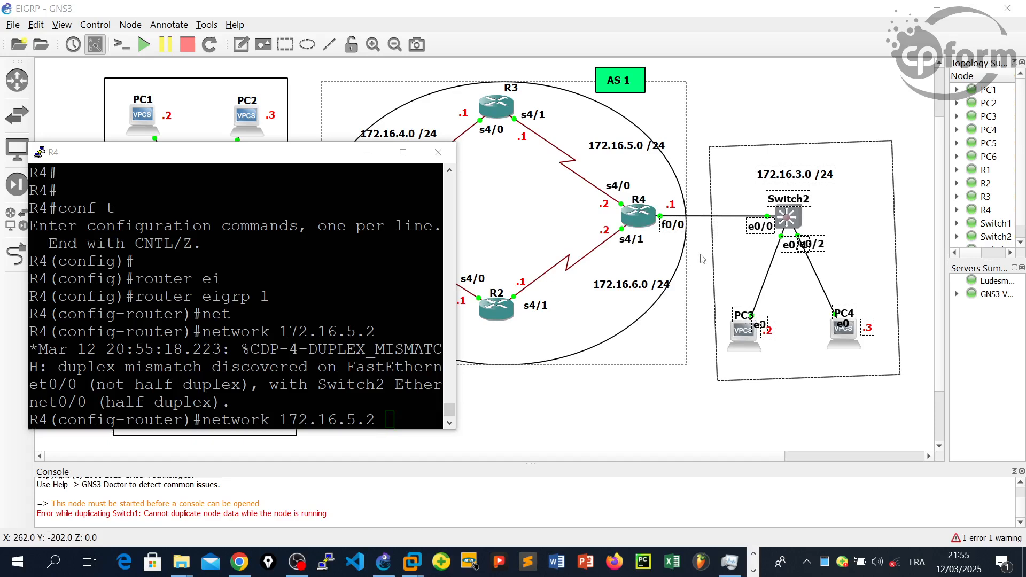
left_click(410, 418)
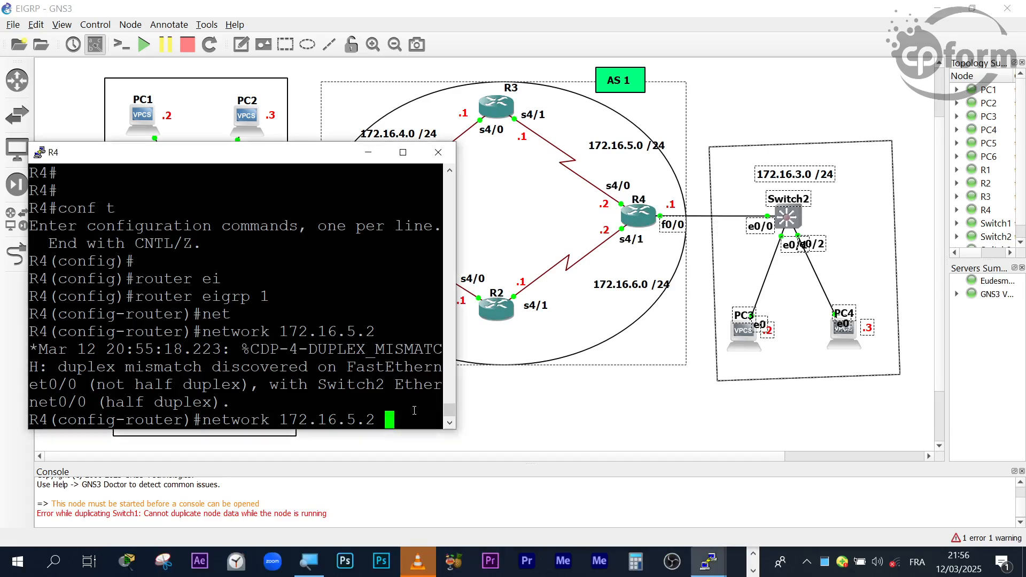
left_click(753, 555)
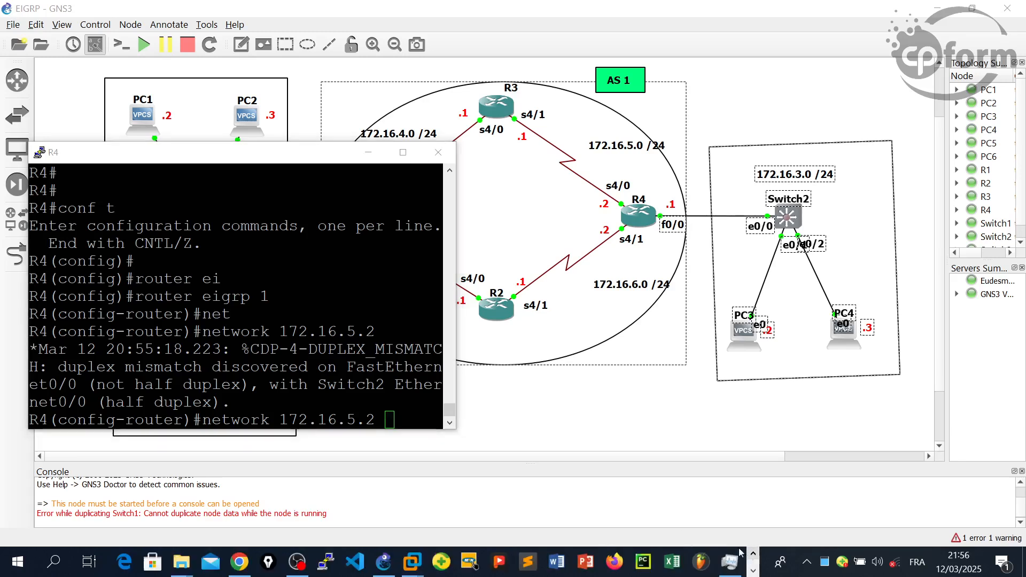
left_click(385, 402)
type("0.0.0.")
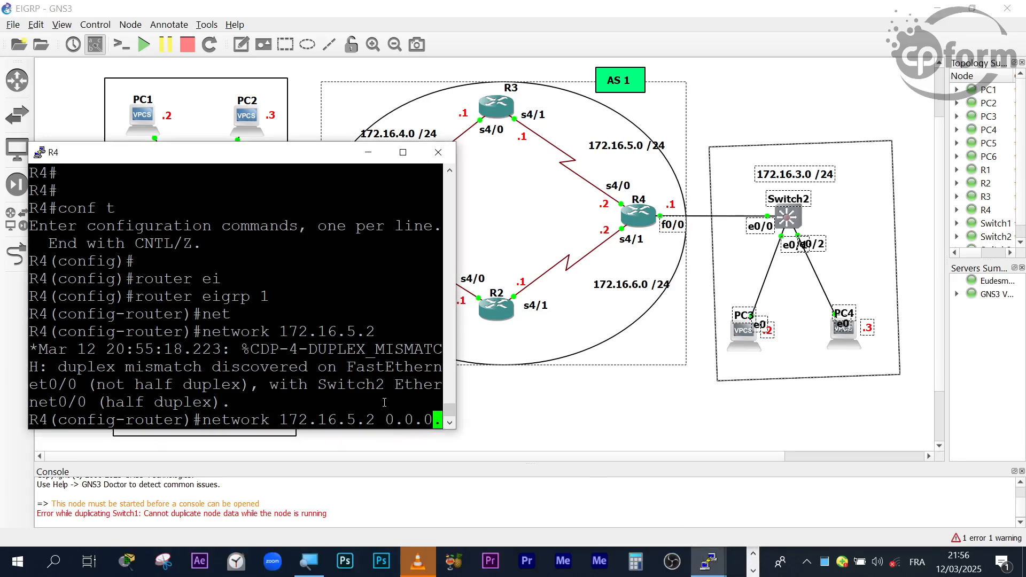
type("0")
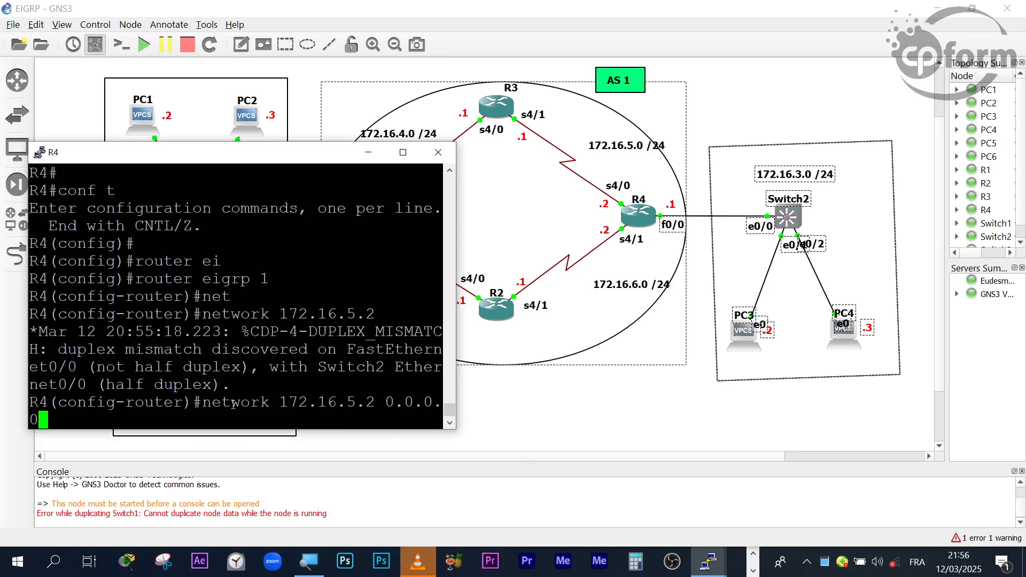
- Examine the interface address and the wildcard mask in R4's pending EIGRP network statement by highlighting each one
left_click_drag(202, 403, 371, 411)
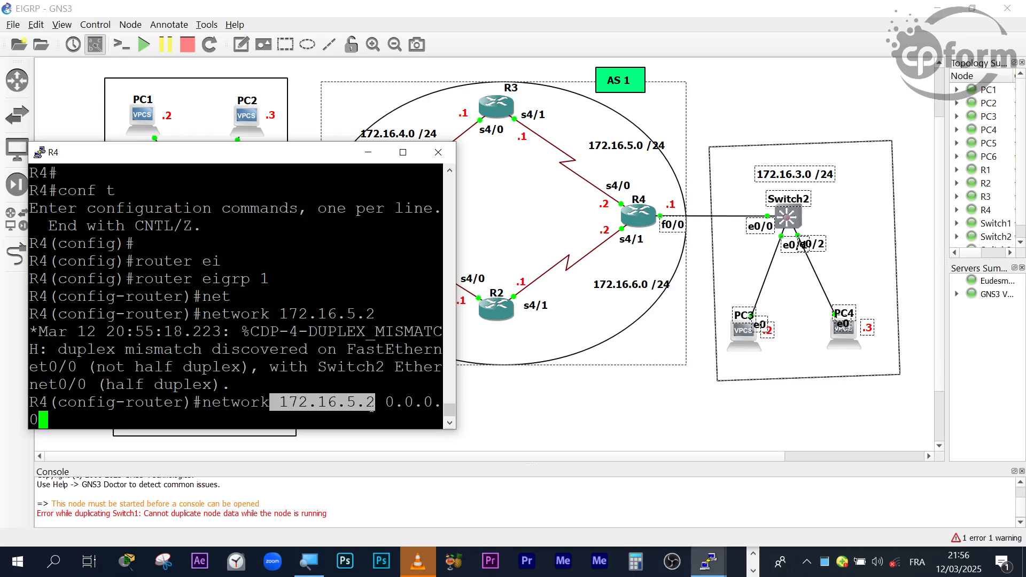
left_click_drag(386, 403, 285, 394)
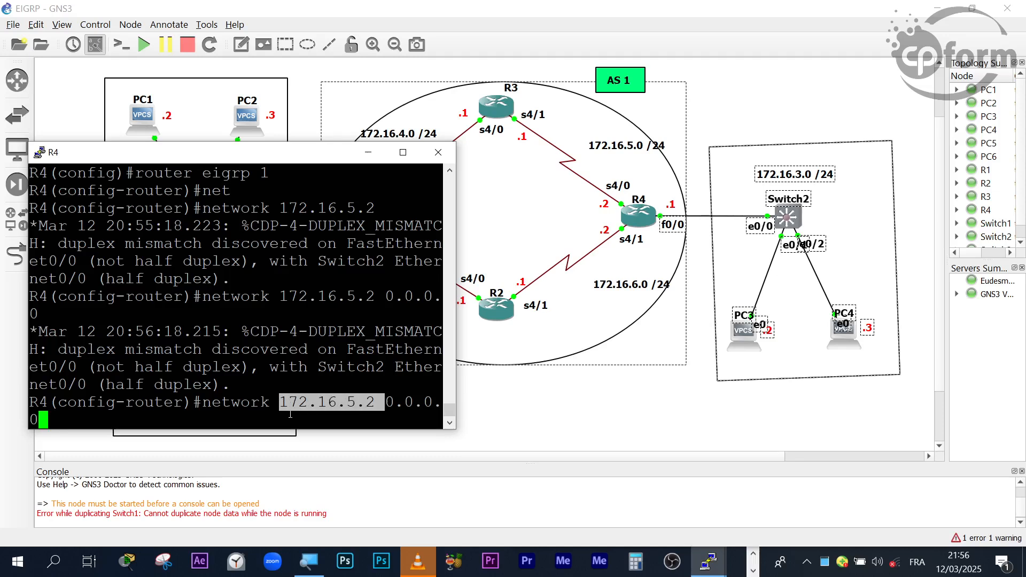
left_click(387, 398)
left_click_drag(387, 401, 438, 421)
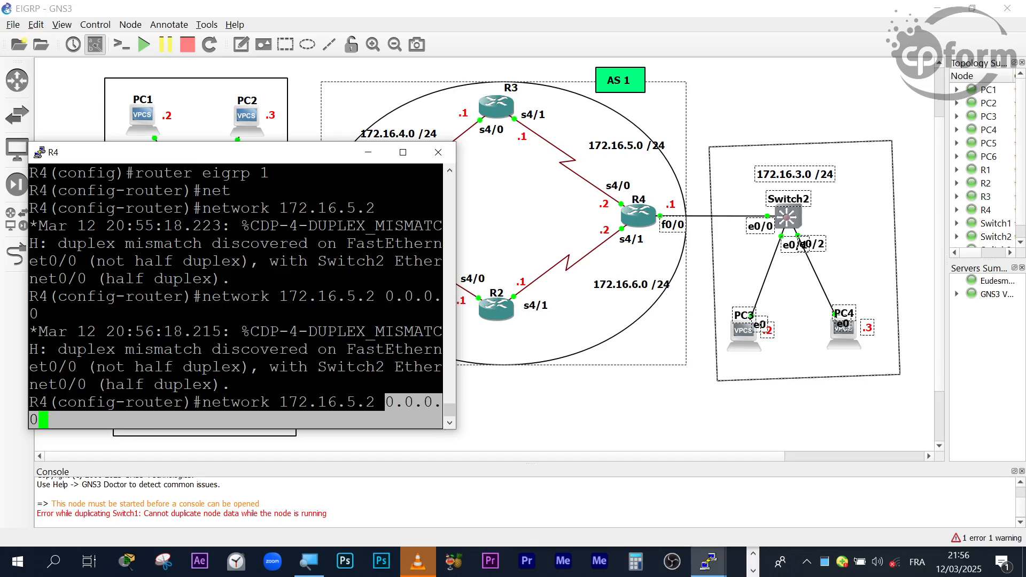
left_click(753, 555)
left_click(421, 415)
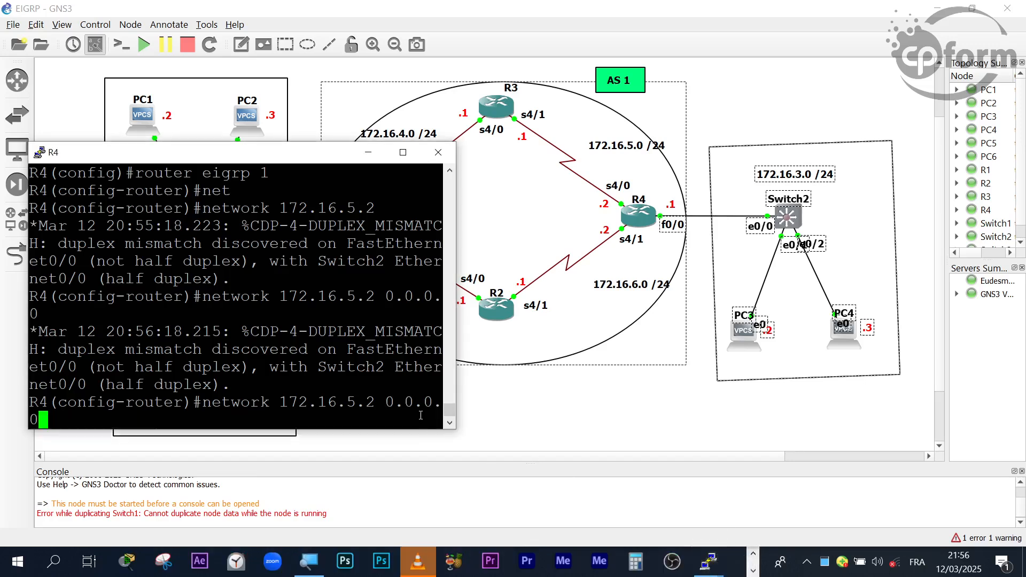
left_click_drag(391, 406, 420, 421)
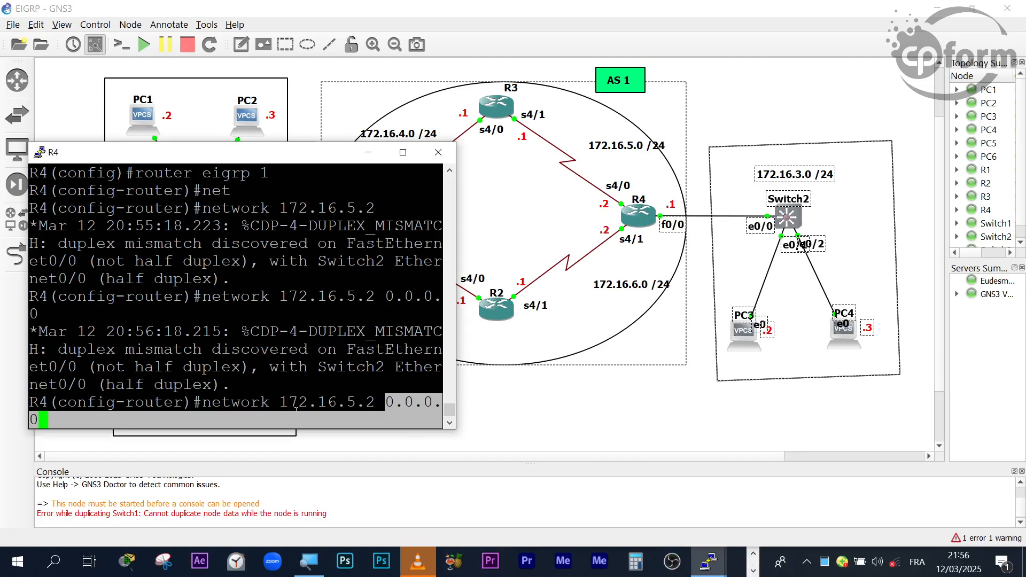
left_click_drag(375, 401, 280, 402)
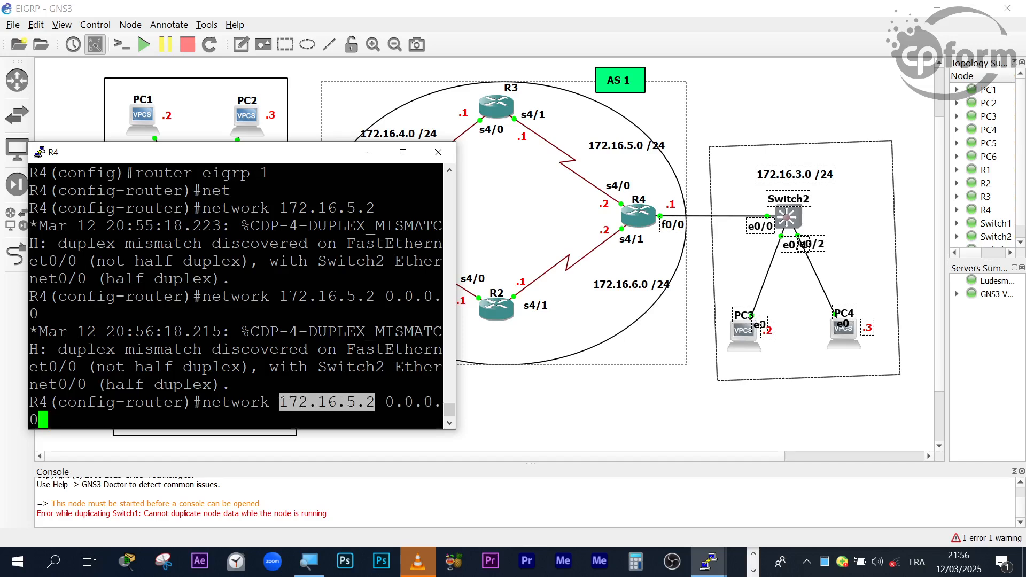
left_click(753, 554)
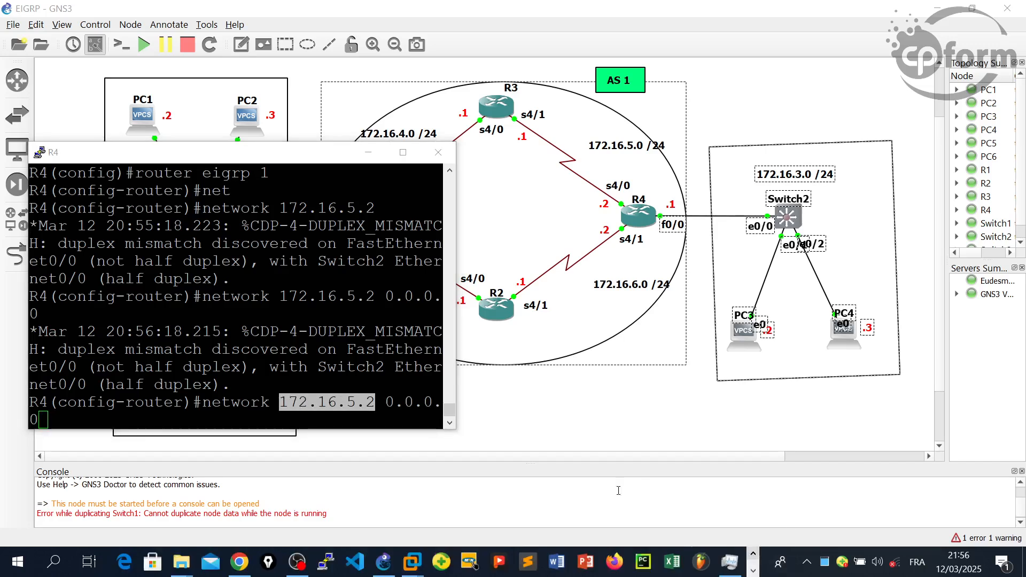
- Submit the network 172.16.5.2 0.0.0.0 statement in R4's EIGRP configuration
left_click(381, 412)
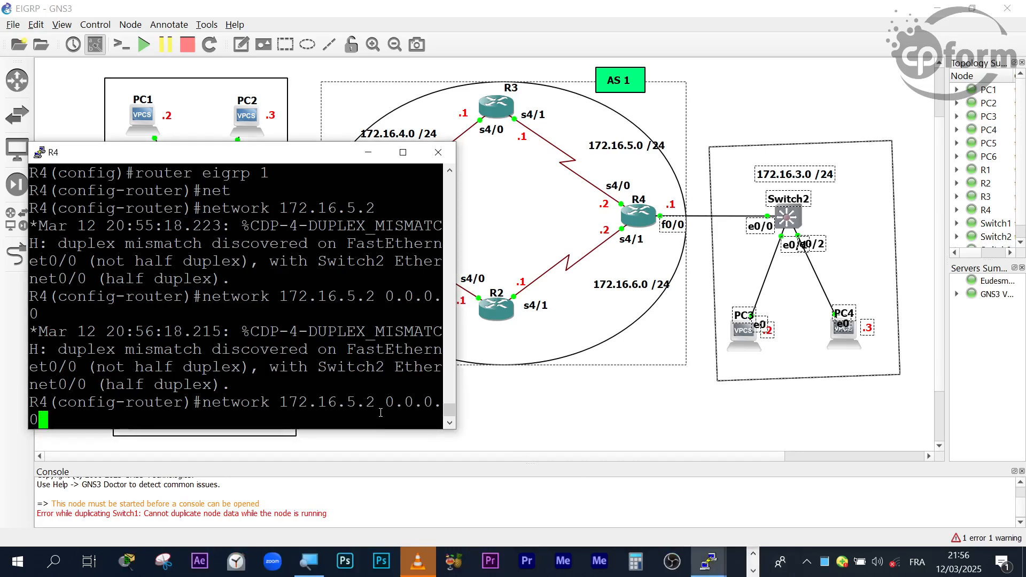
key("Return")
key("Return")
- Recall the previous network statement on R4, change its address to 172.16.6.2 with wildcard 0.0.0.0, and submit it
key("Up")
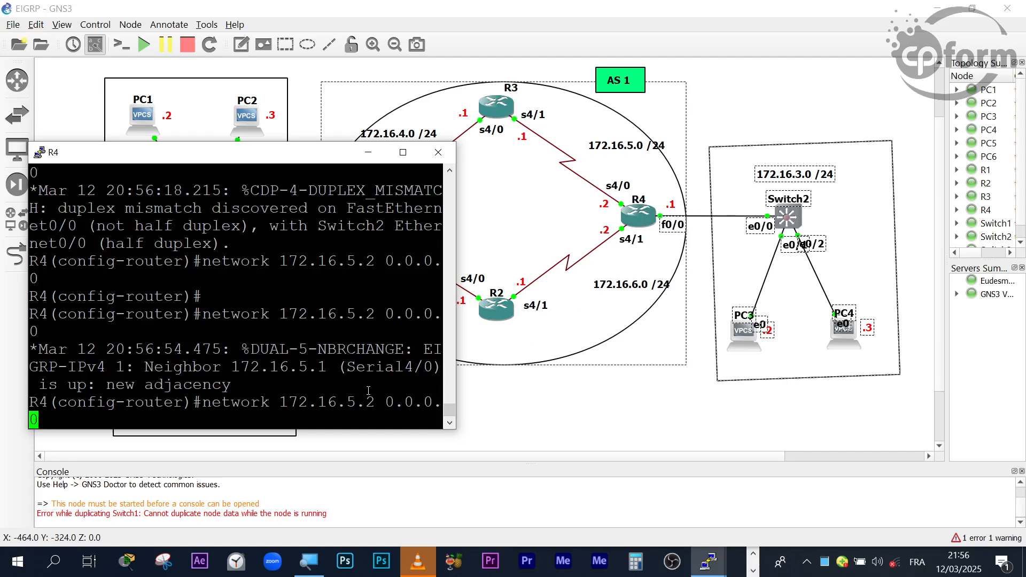
key("Left")
key("Left")
key("Left")
key("Left")
key("Left")
key("Left")
key("Left")
key("Left")
key("Left")
key("Left")
key("Left")
key("Left")
key("Left")
key("Left")
key("Right")
key("Right")
key("Right")
key("Right")
key("Right")
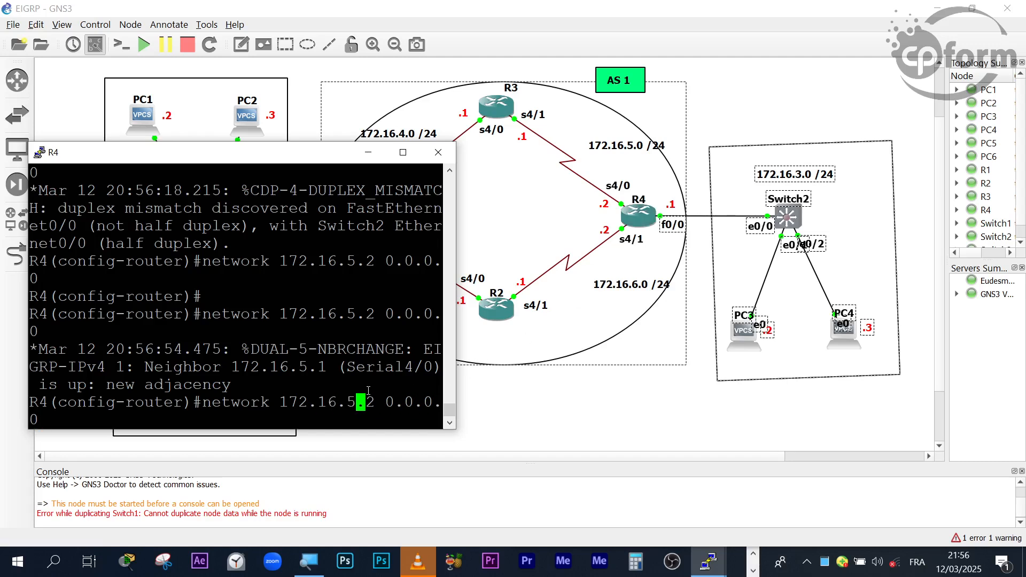
key("BackSpace")
key("BackSpace")
key("Delete")
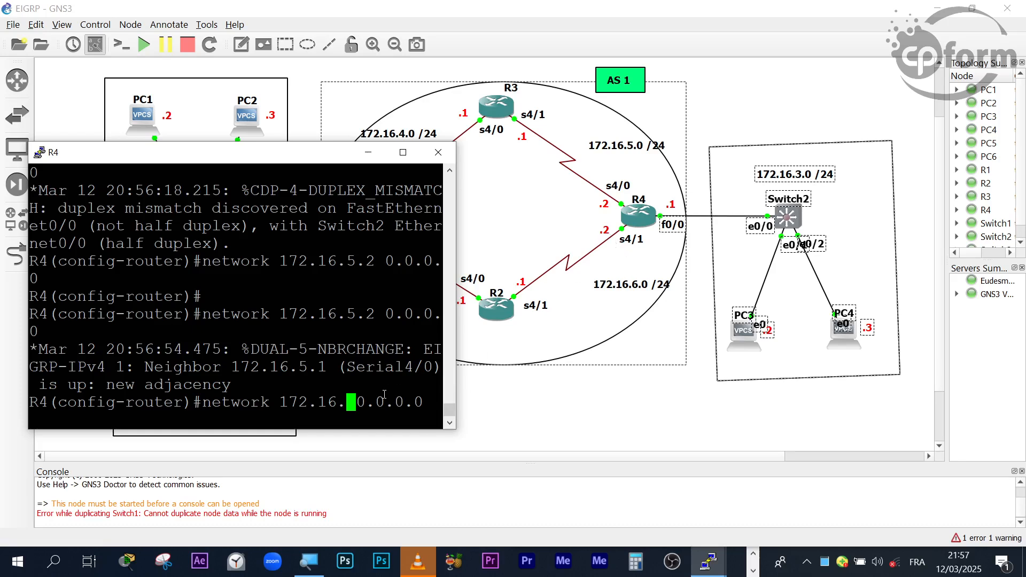
type("6.2")
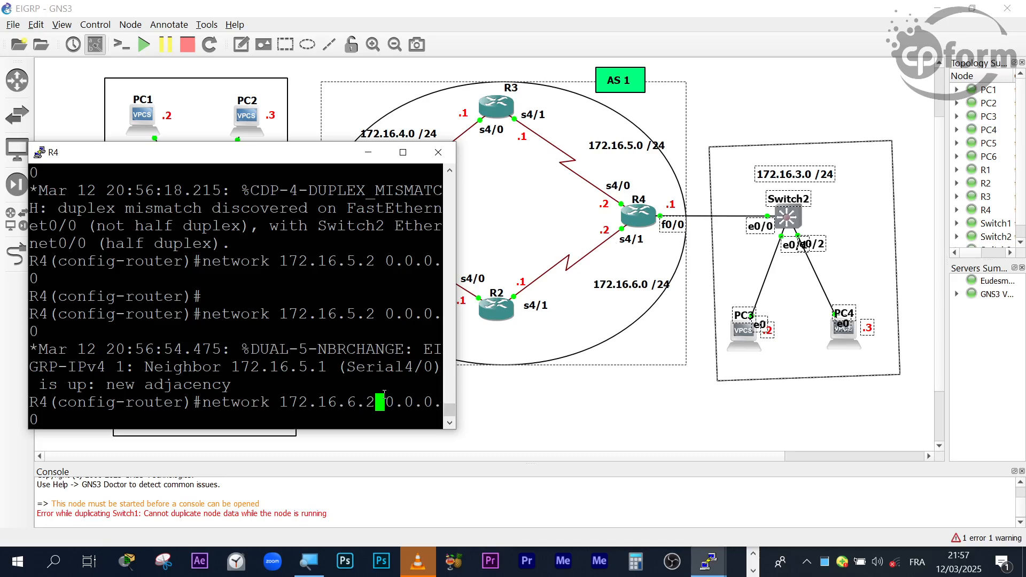
key("Return")
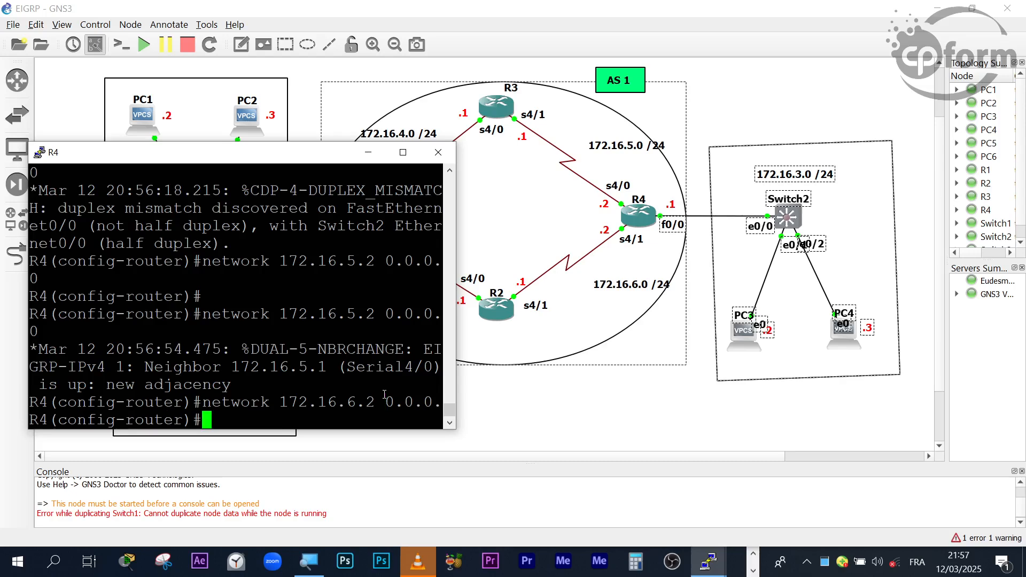
key("Return")
key("Return")
- Recall R4's last network statement and change its address to 172.16.3.1, keeping the wildcard mask 0.0.0.0
key("Up")
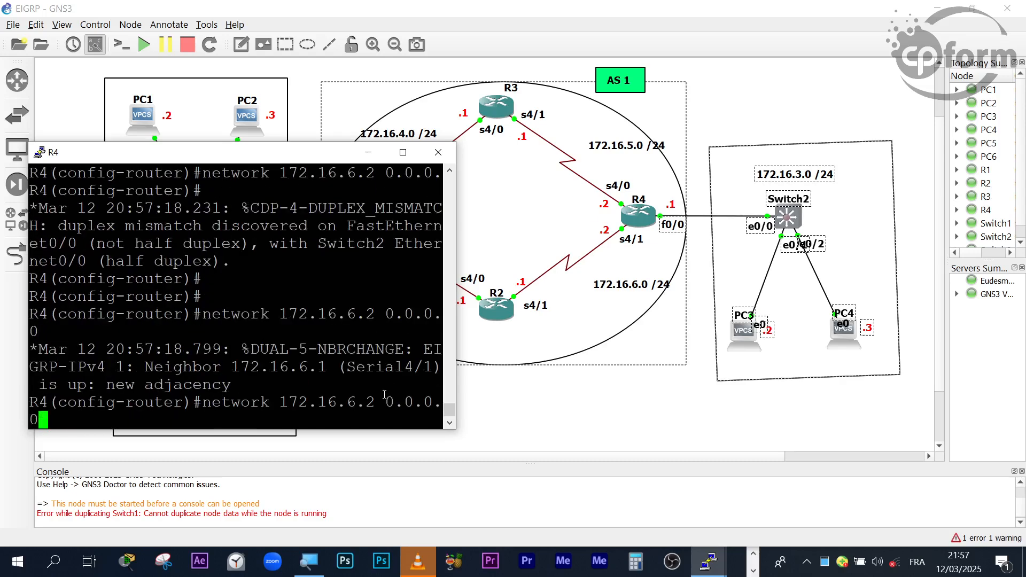
key("Left")
key("Left")
key("Left")
key("Left")
key("Left")
key("Left")
key("Left")
key("Left")
key("Left")
key("Left")
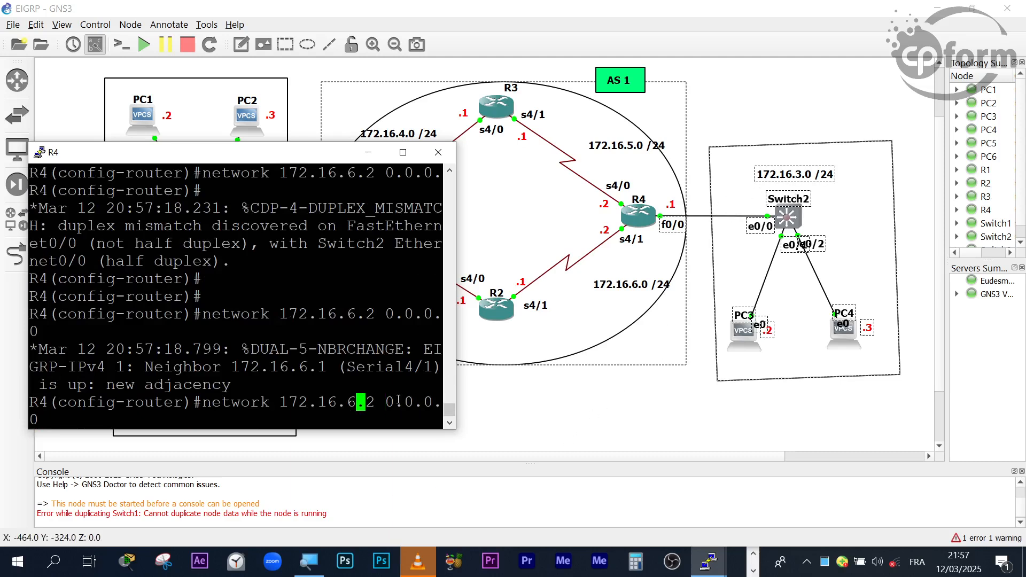
key("Left")
key("Right")
key("Right")
key("Right")
key("BackSpace")
key("BackSpace")
key("BackSpace")
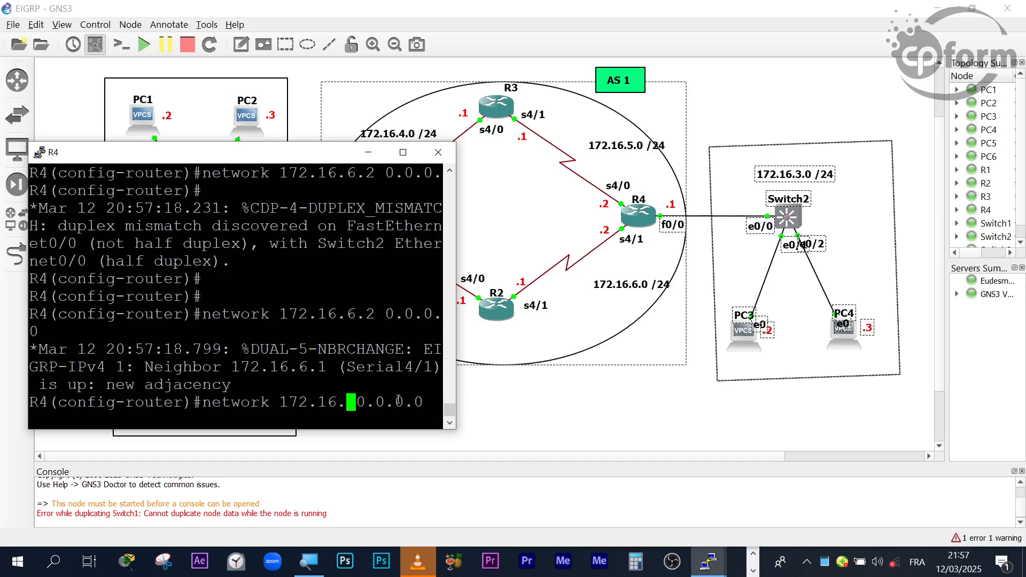
type("3.1")
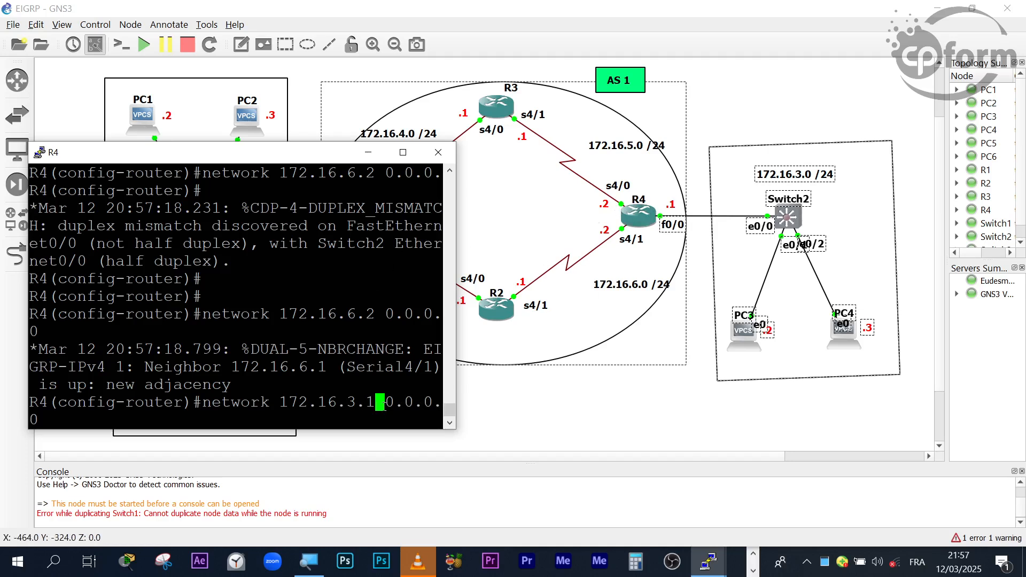
- Highlight the wildcard mask and address for review, and submit network 172.16.3.1 0.0.0.0 in R4's EIGRP configuration
left_click_drag(391, 401, 441, 421)
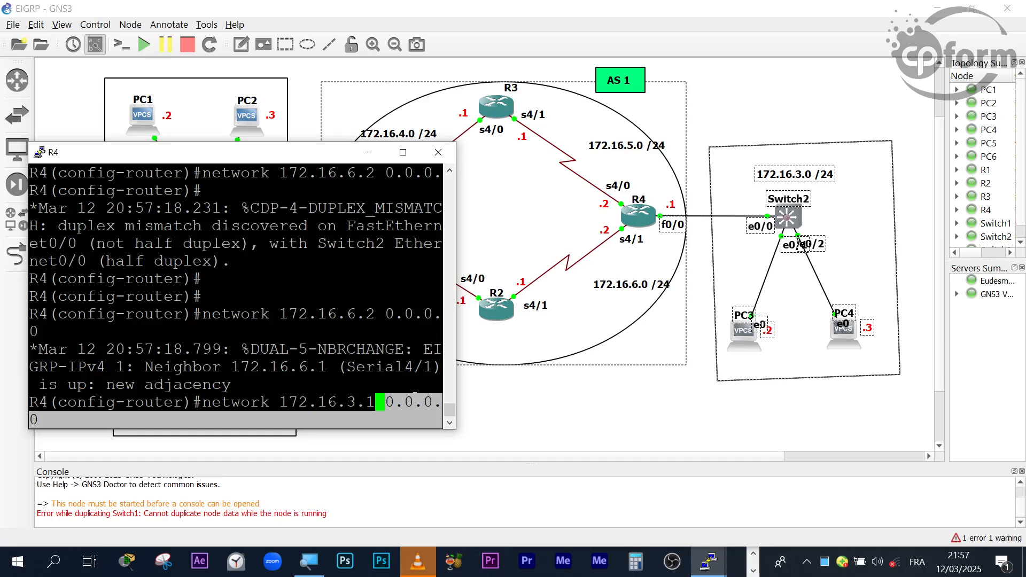
left_click(753, 554)
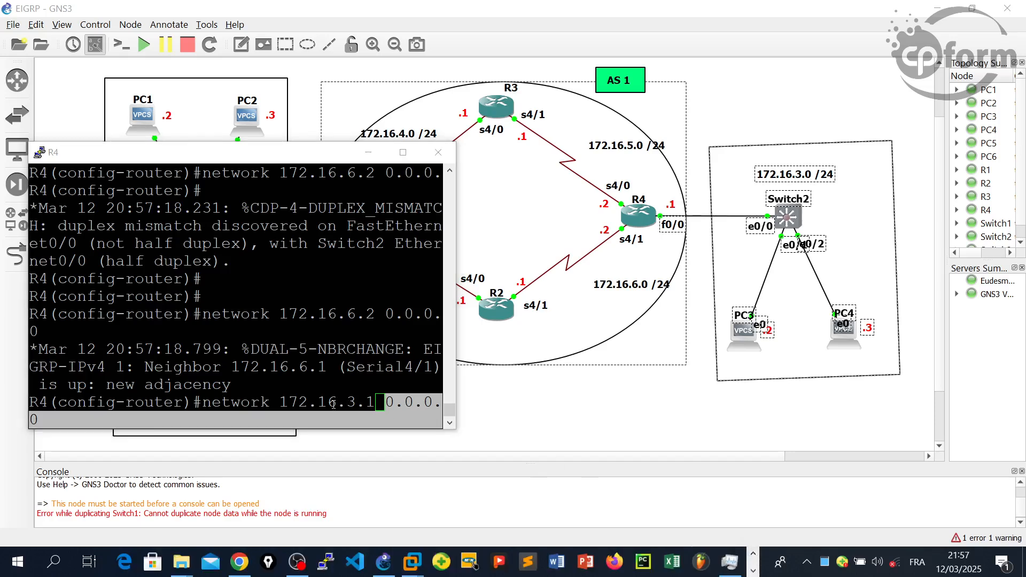
left_click_drag(293, 401, 280, 402)
left_click_drag(351, 411, 361, 409)
left_click(360, 409)
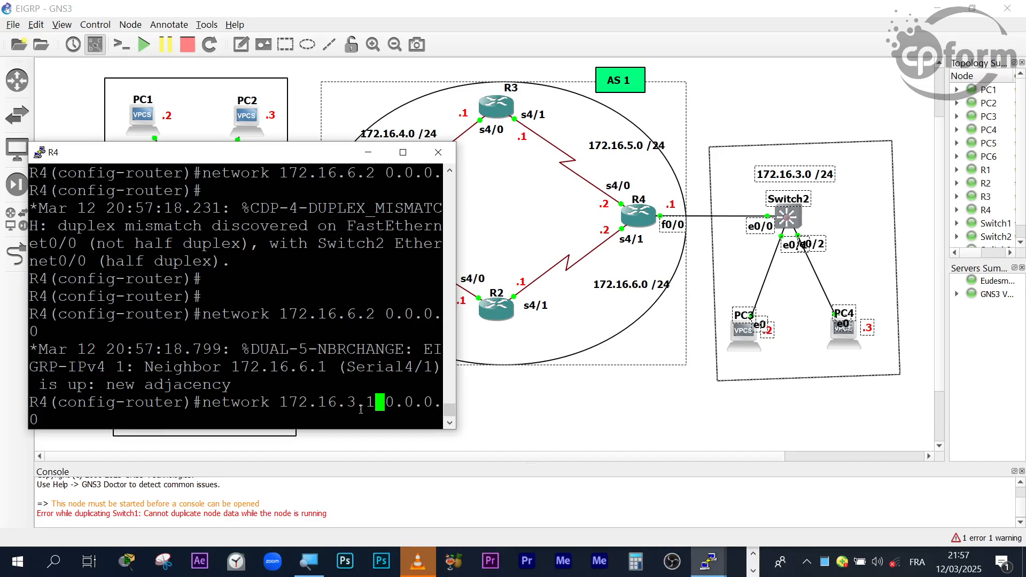
key("Return")
key("Return")
key("Return")
key("Return")
key("Return")
key("Return")
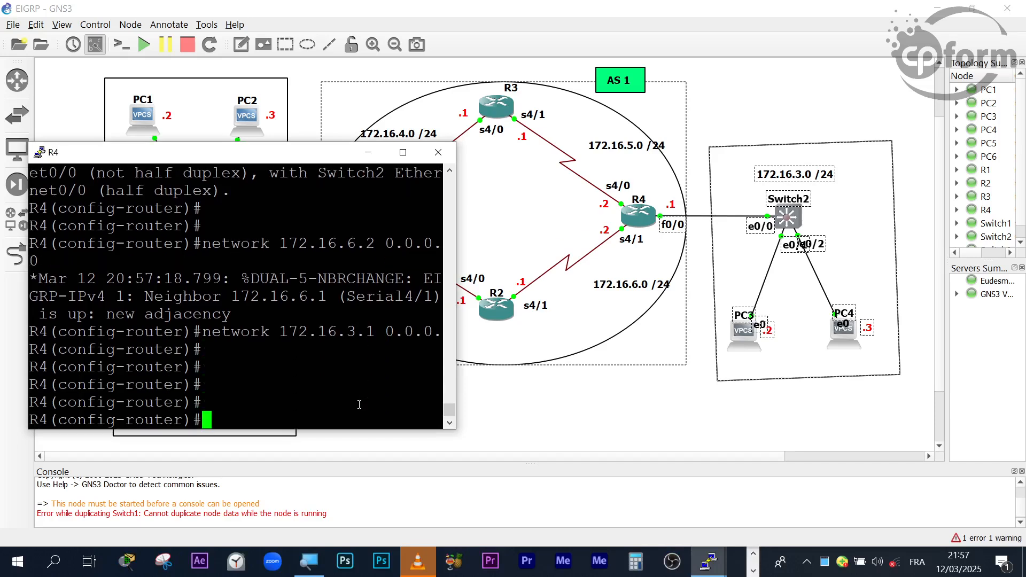
- Bring R4's console back to the front and leave router configuration mode for privileged EXEC mode
left_click(754, 553)
left_click(753, 553)
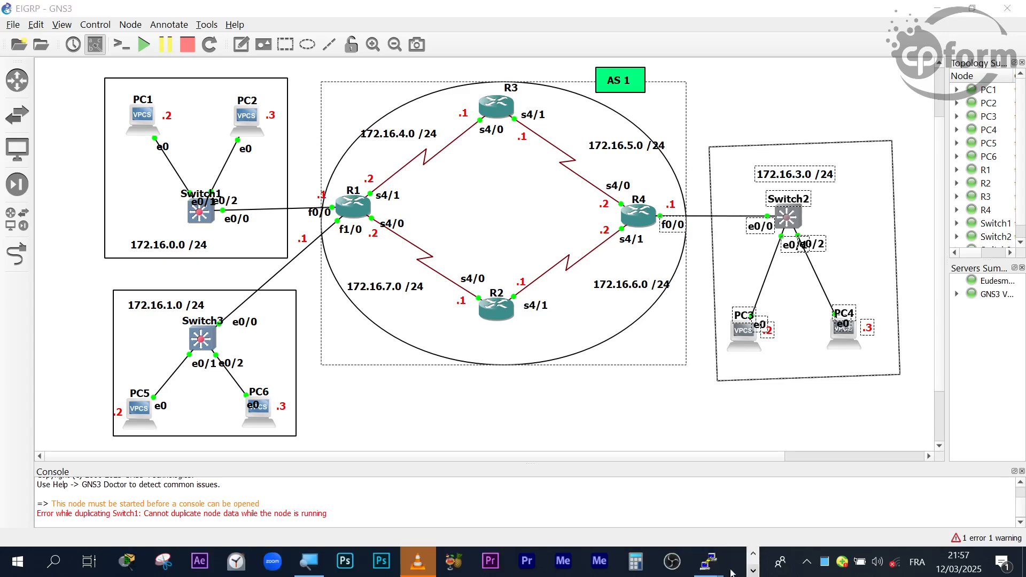
mouse_move(707, 561)
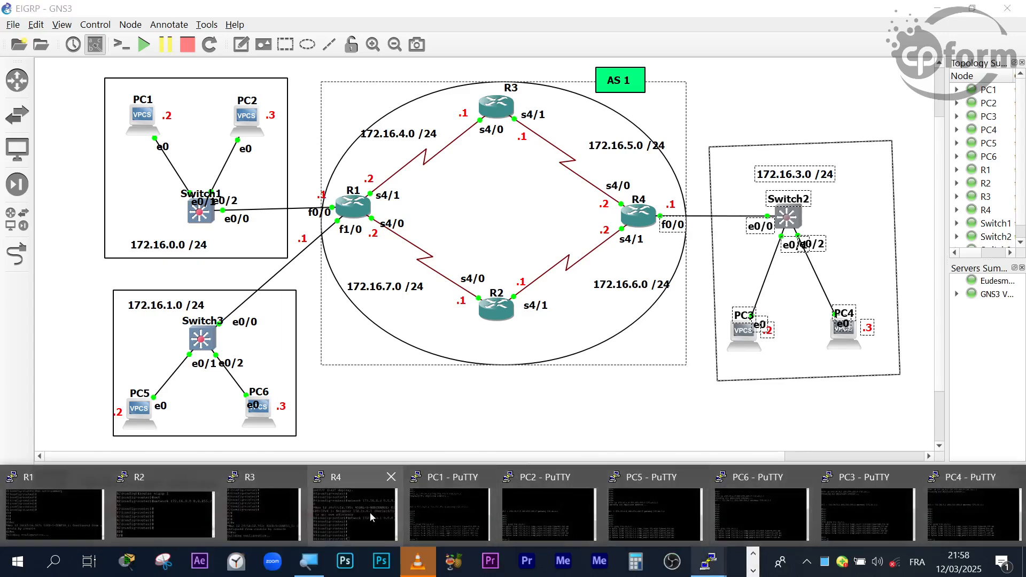
mouse_move(267, 486)
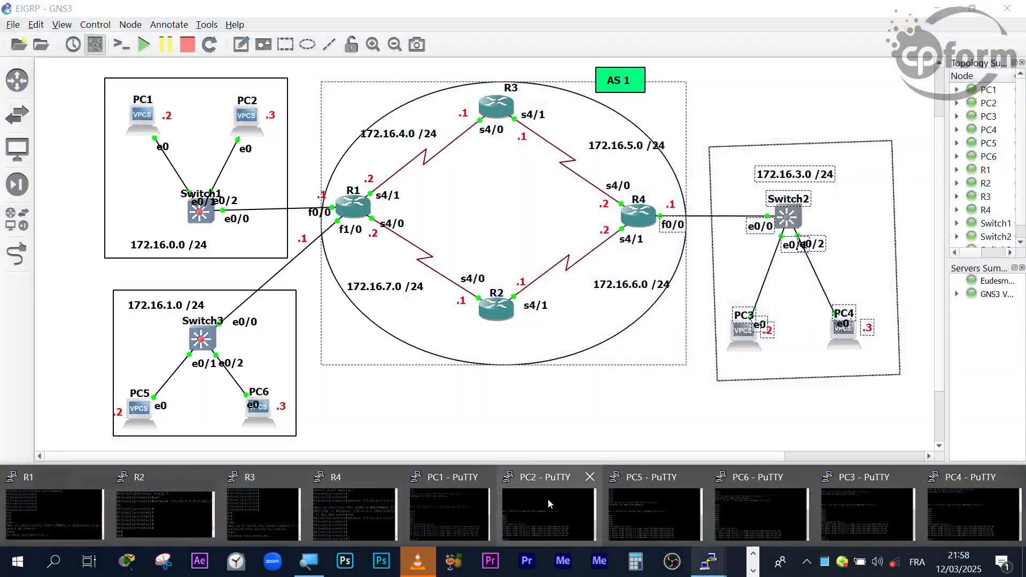
mouse_move(576, 504)
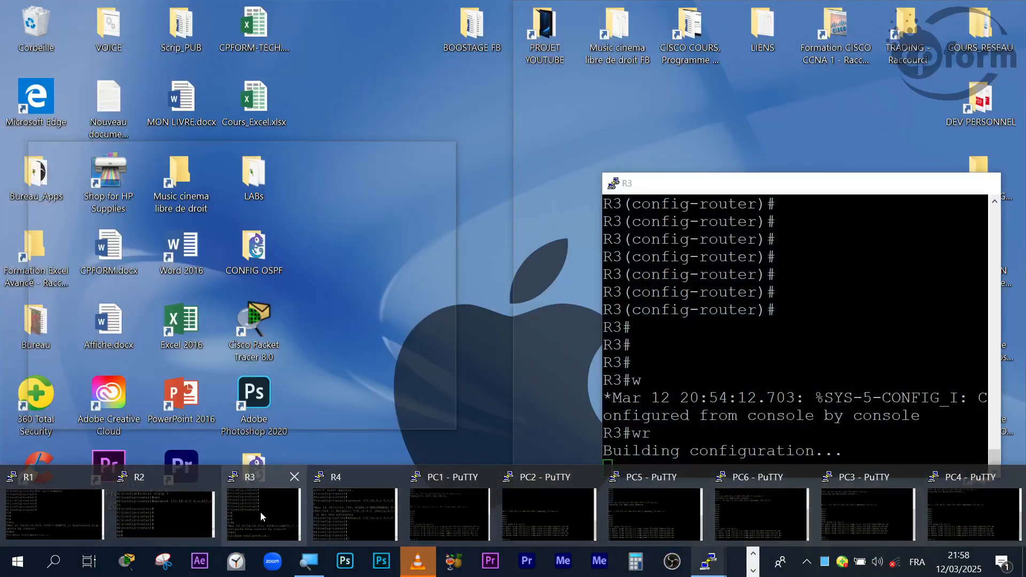
left_click(345, 516)
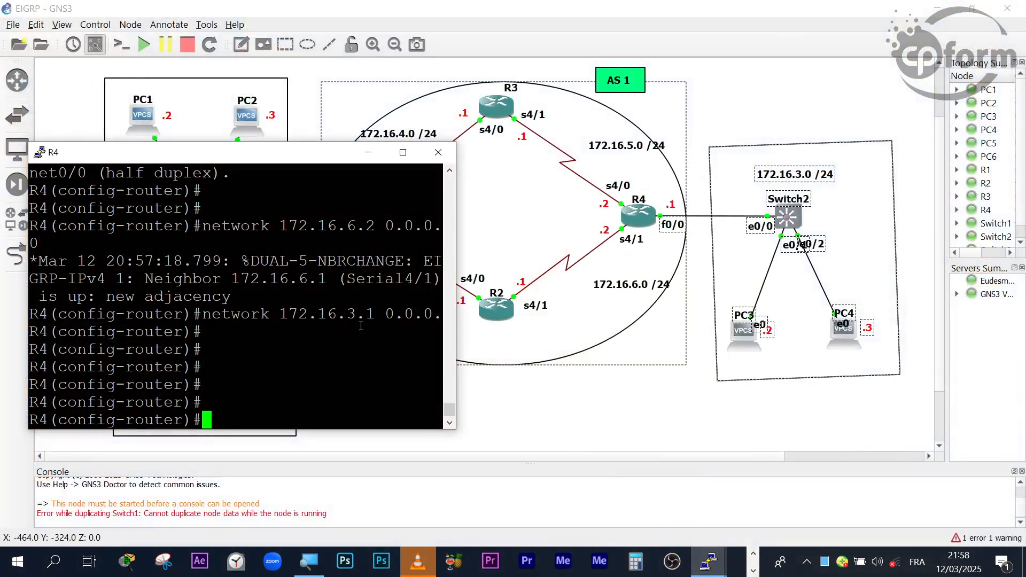
key("ctrl+z")
key("Return")
key("Return")
key("Return")
key("Return")
key("Return")
key("Return")
key("Return")
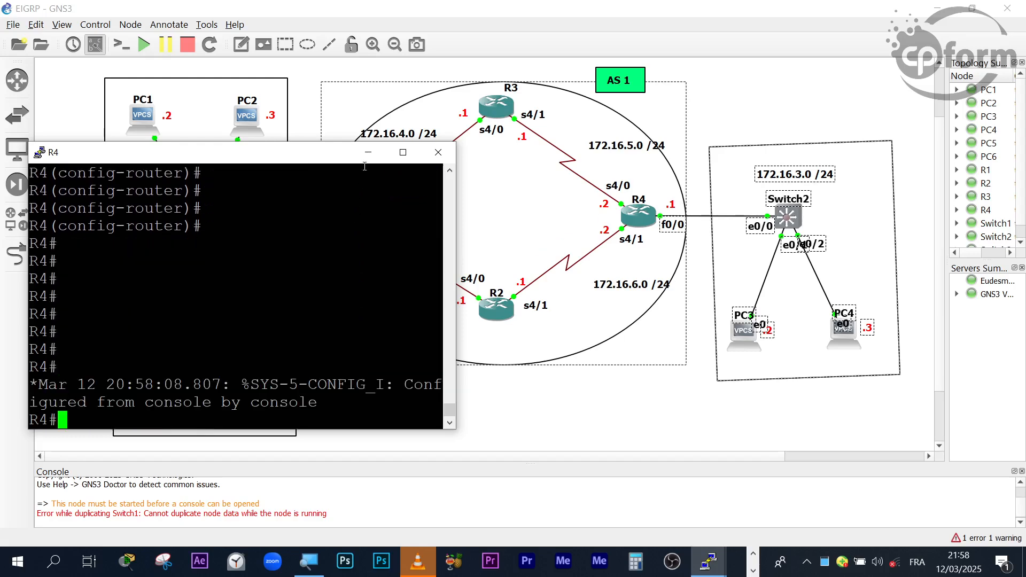
- Maximize R4's console and display its complete IP routing table with show ip route
double_click(337, 154)
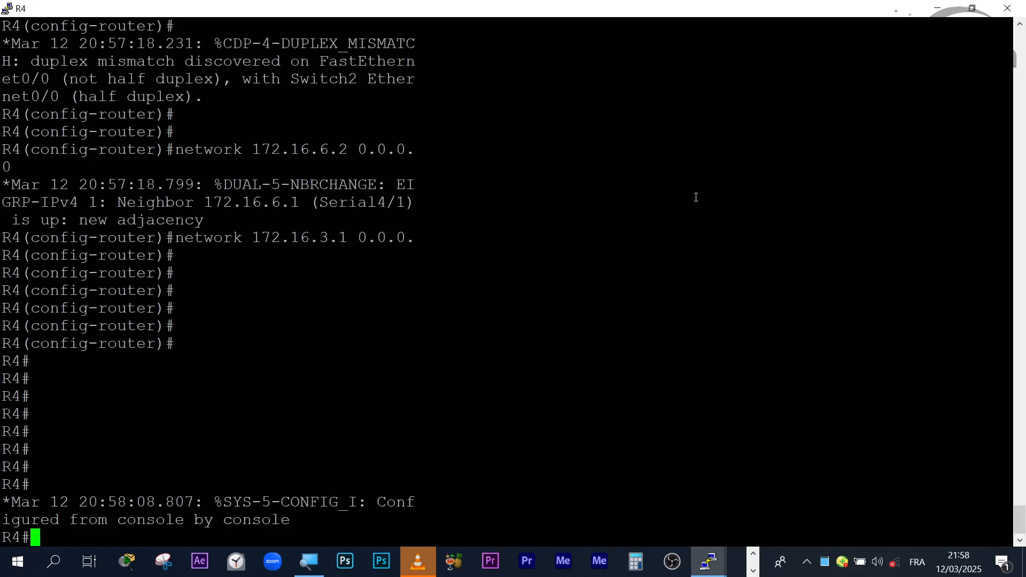
key("Return")
key("Return")
key("Return")
key("Return")
key("Return")
key("Return")
key("Return")
key("Return")
key("Return")
key("Return")
key("Return")
key("Return")
key("Return")
key("Return")
key("Return")
key("Return")
key("Return")
key("Return")
key("Return")
key("Return")
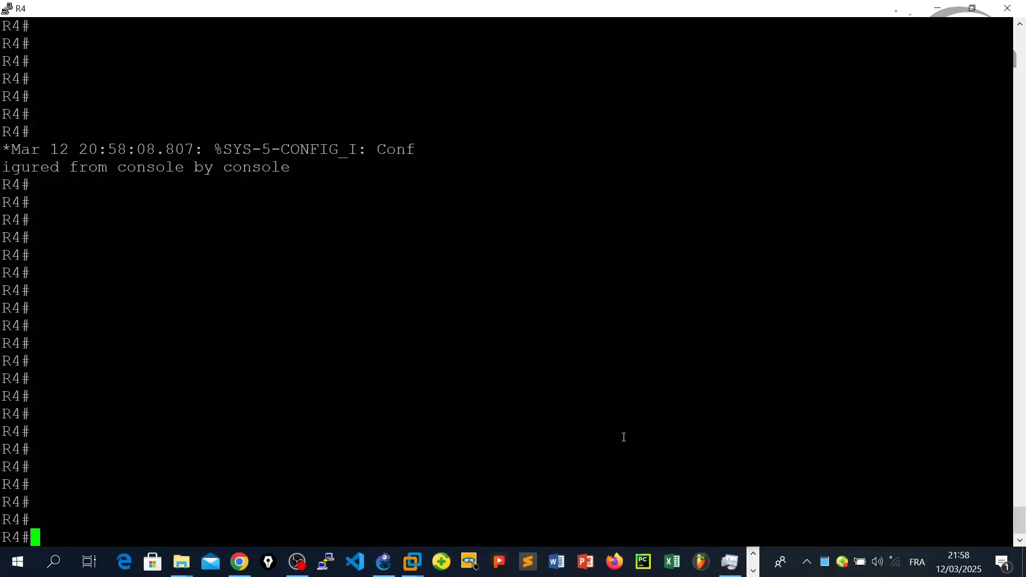
type("sho")
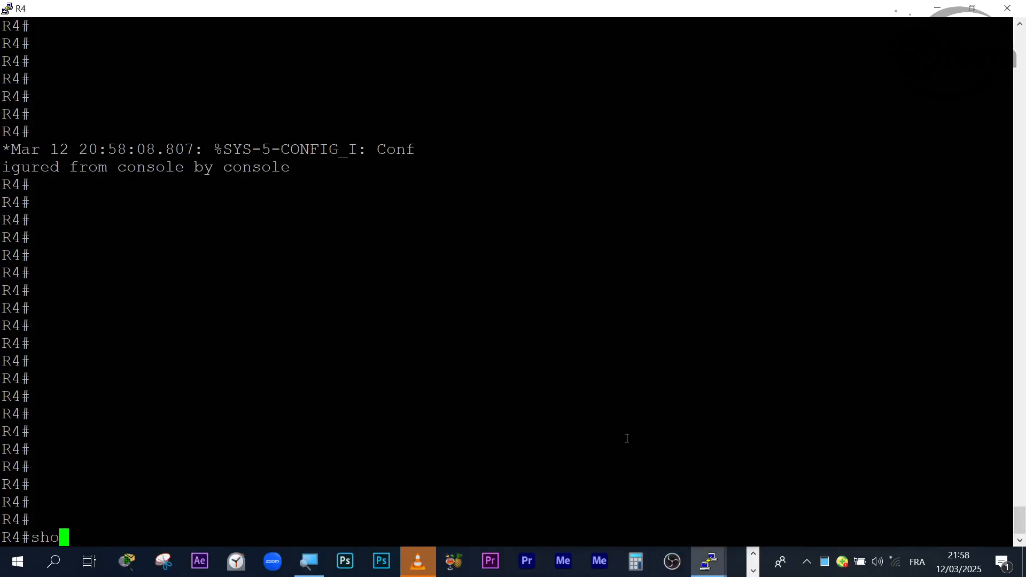
type("w ip rou")
key("Tab")
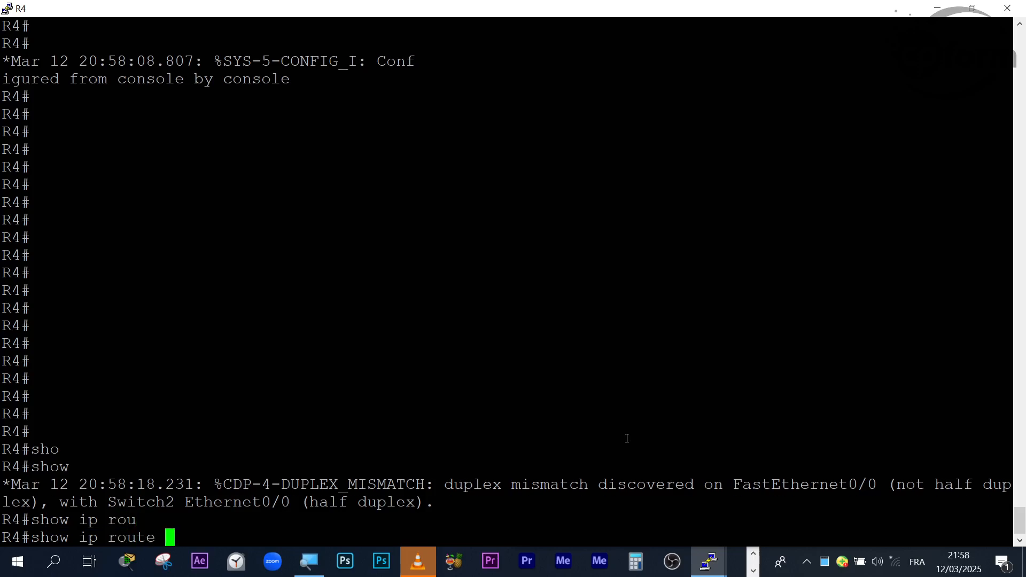
key("Return")
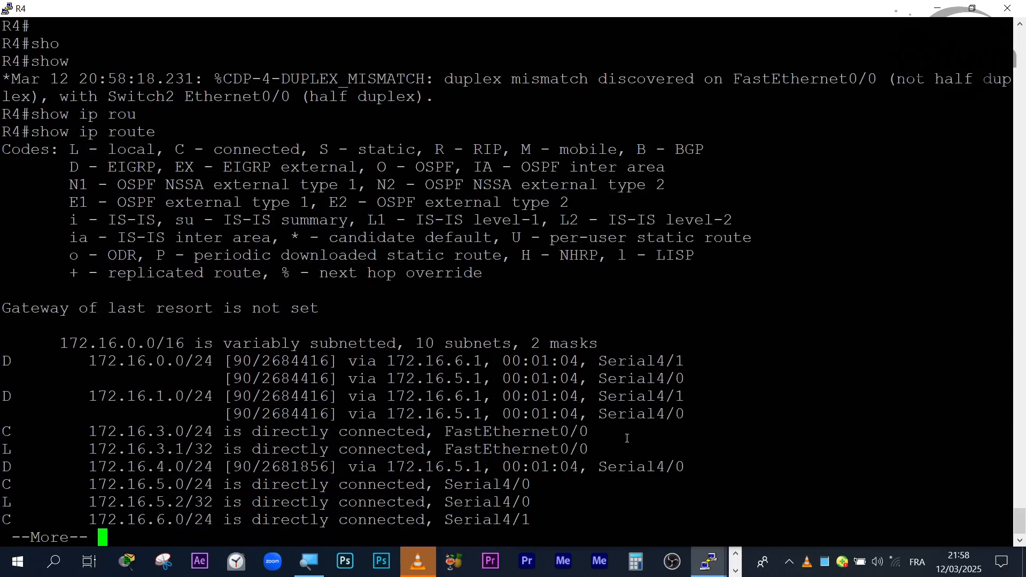
key("space")
key("Return")
key("Return")
key("Return")
key("Return")
key("Return")
key("Return")
key("Return")
key("Return")
key("Return")
key("Return")
key("Return")
key("Return")
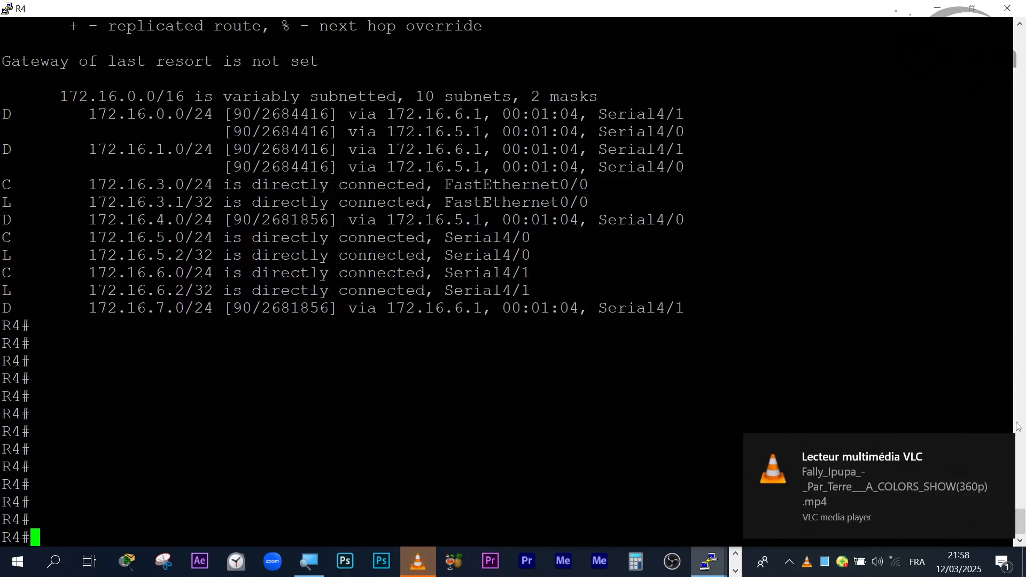
- Dismiss the media player notification and examine R4's D-coded routes against the EIGRP entry in the code legend
left_click(1002, 453)
scroll(301, 386, "up", 3)
scroll(301, 385, "down", 3)
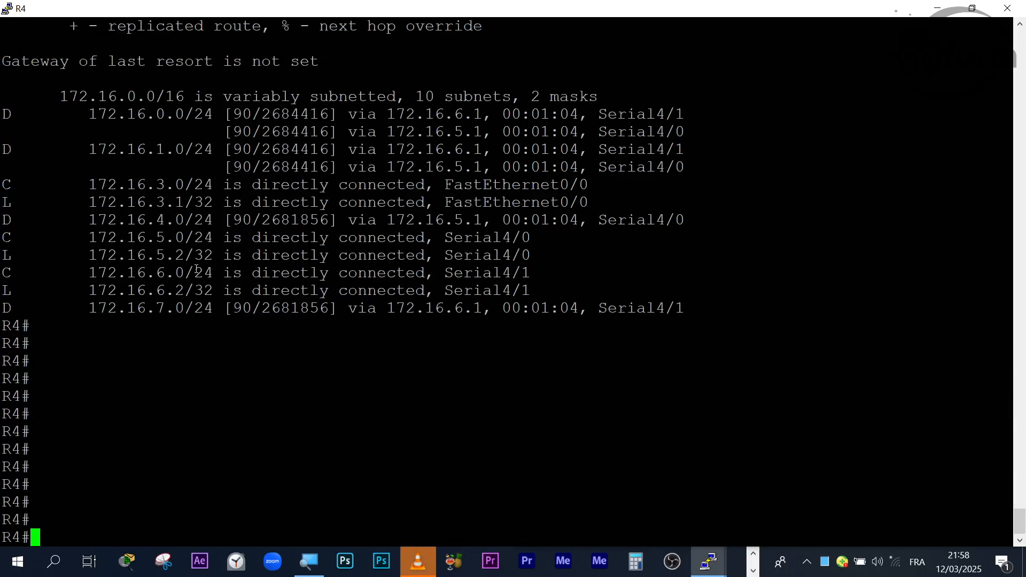
scroll(197, 269, "up", 3)
scroll(138, 288, "down", 3)
left_click_drag(39, 185, 3, 147)
scroll(241, 209, "up", 1)
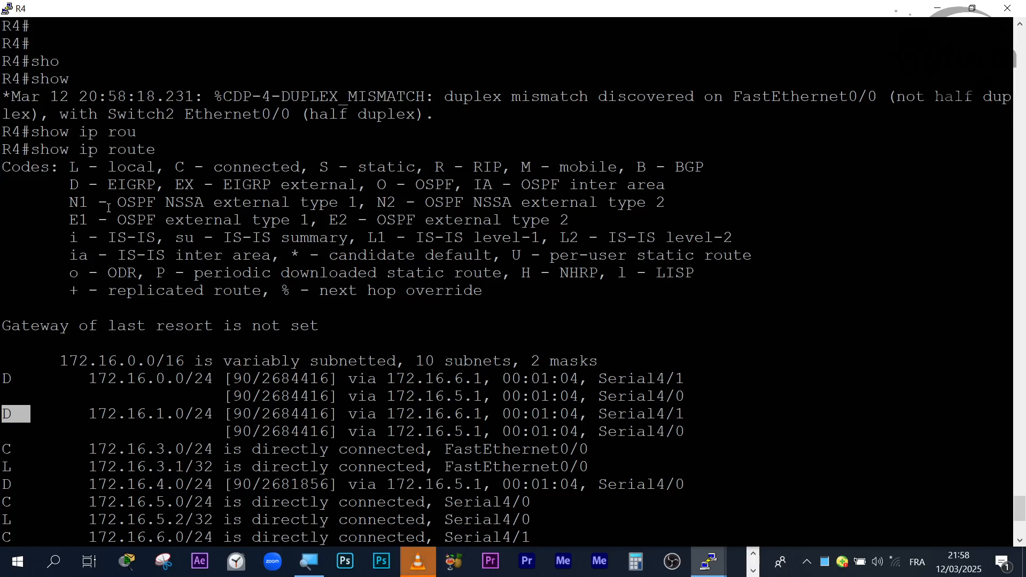
left_click_drag(72, 184, 148, 185)
scroll(81, 249, "down", 5)
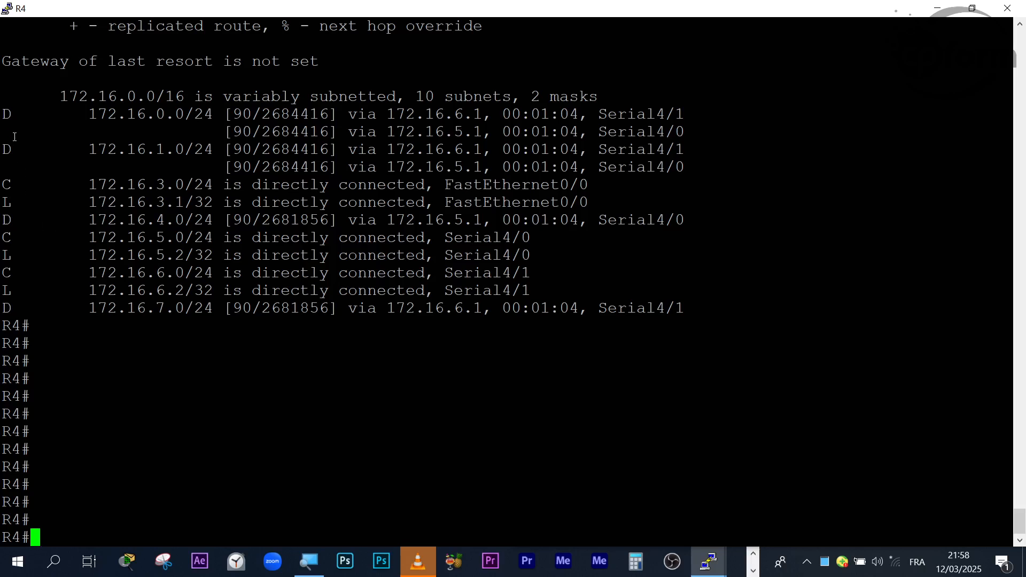
left_click_drag(40, 150, 2, 113)
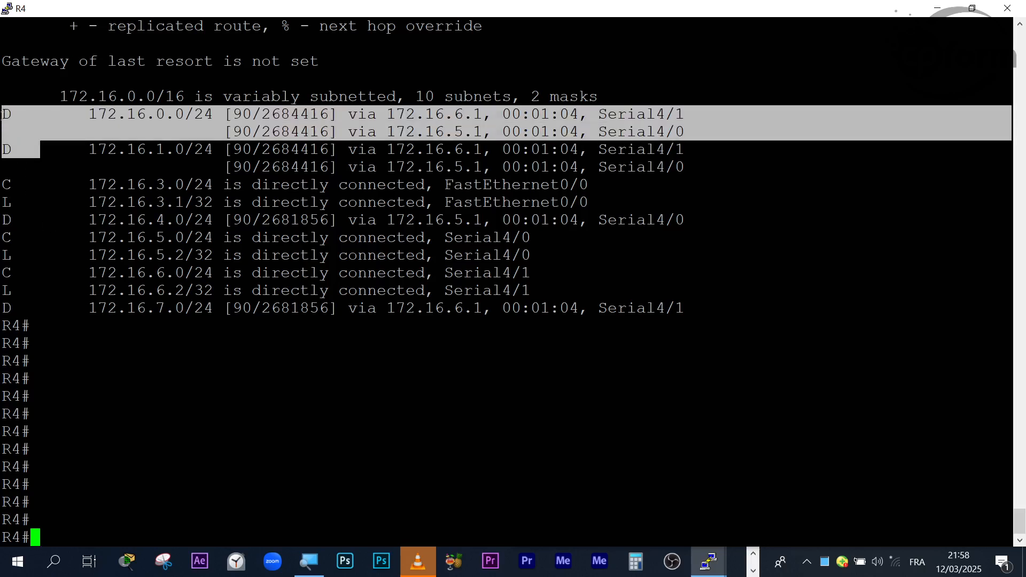
left_click_drag(30, 219, 2, 220)
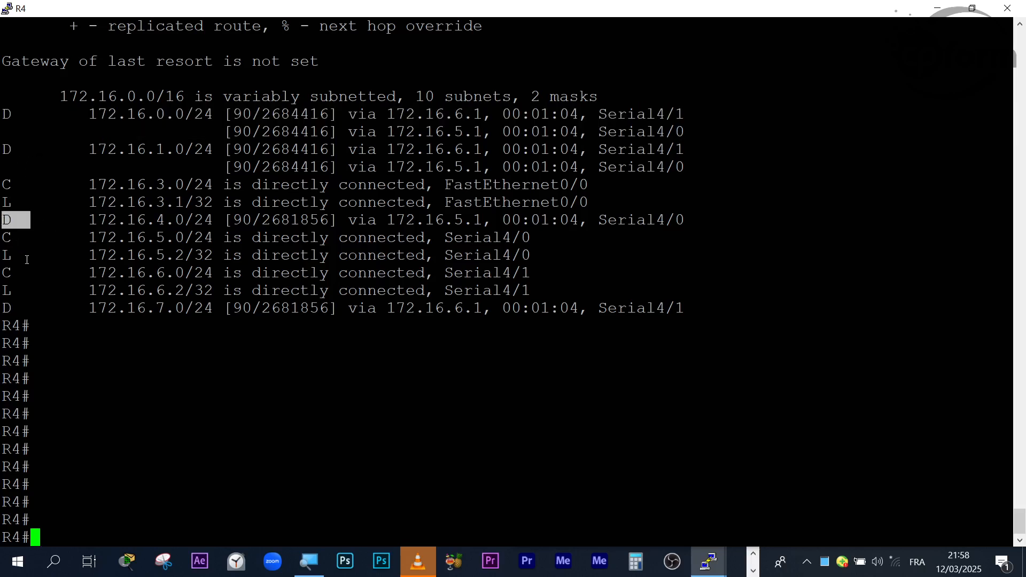
left_click_drag(31, 308, 2, 307)
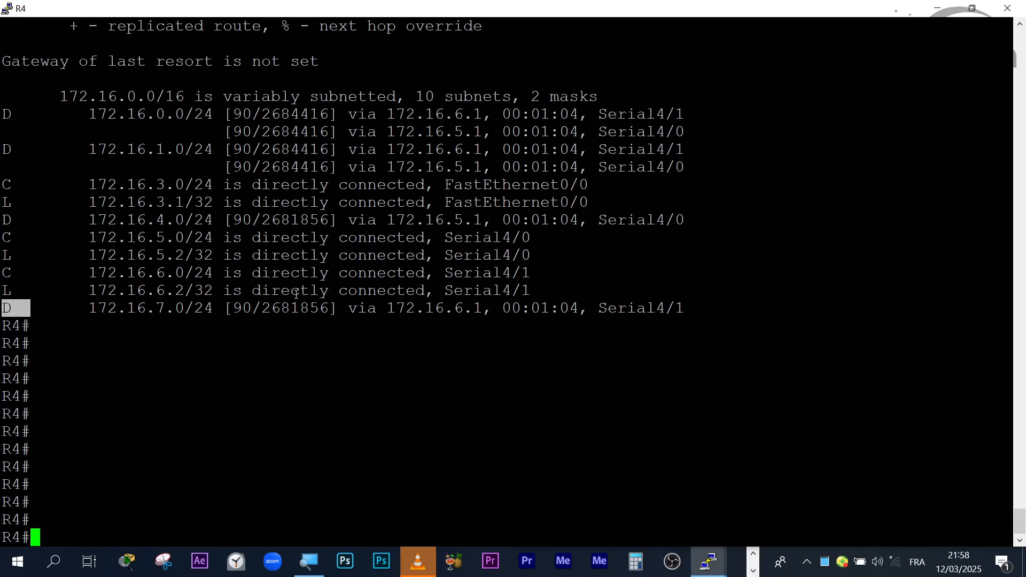
- Get R4's console out of the way of the topology and open PC1's console
left_click_drag(593, 6, 755, 390)
left_click(788, 481)
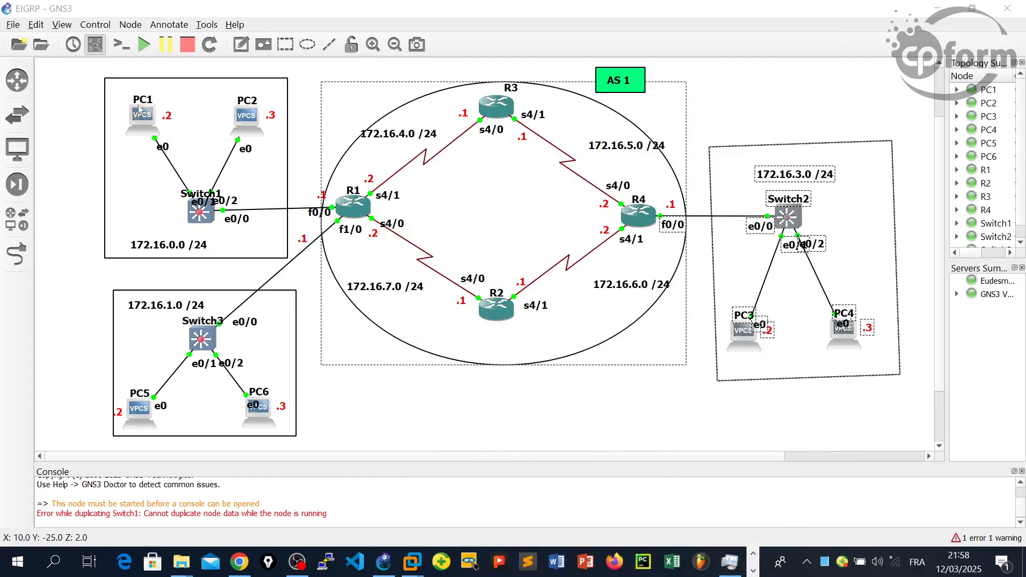
left_click(143, 127)
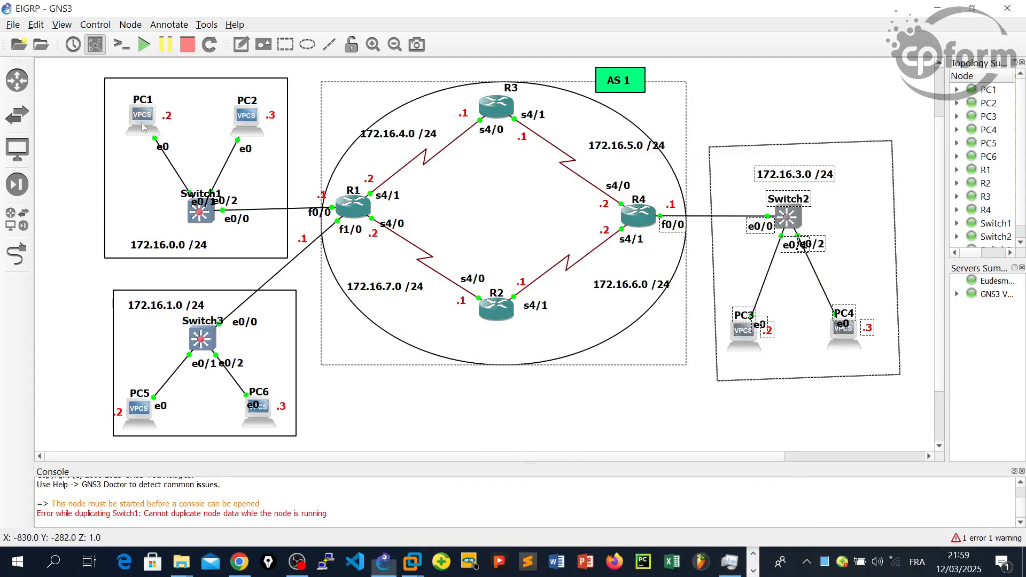
right_click(144, 127)
left_click(251, 133)
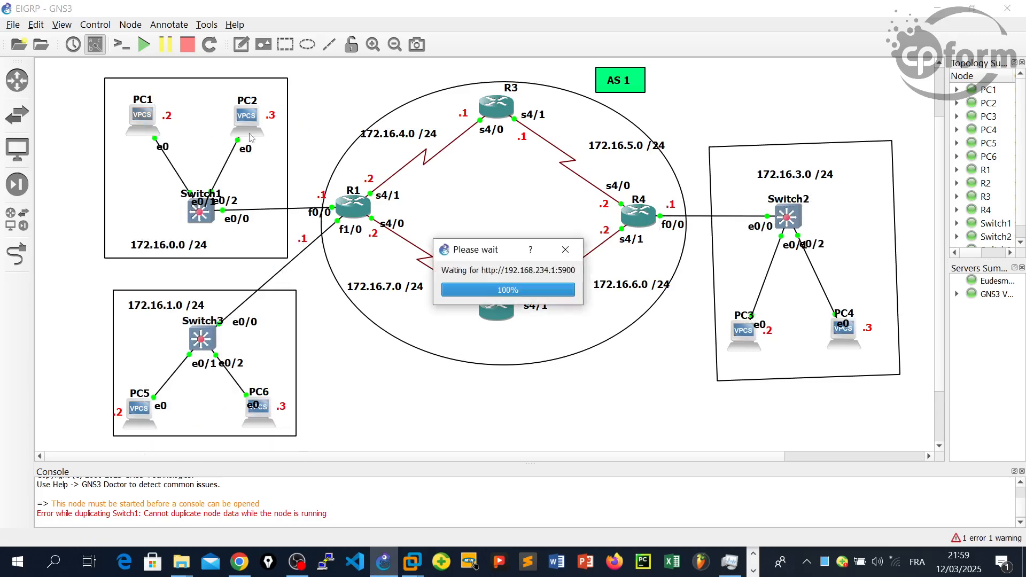
right_click(143, 120)
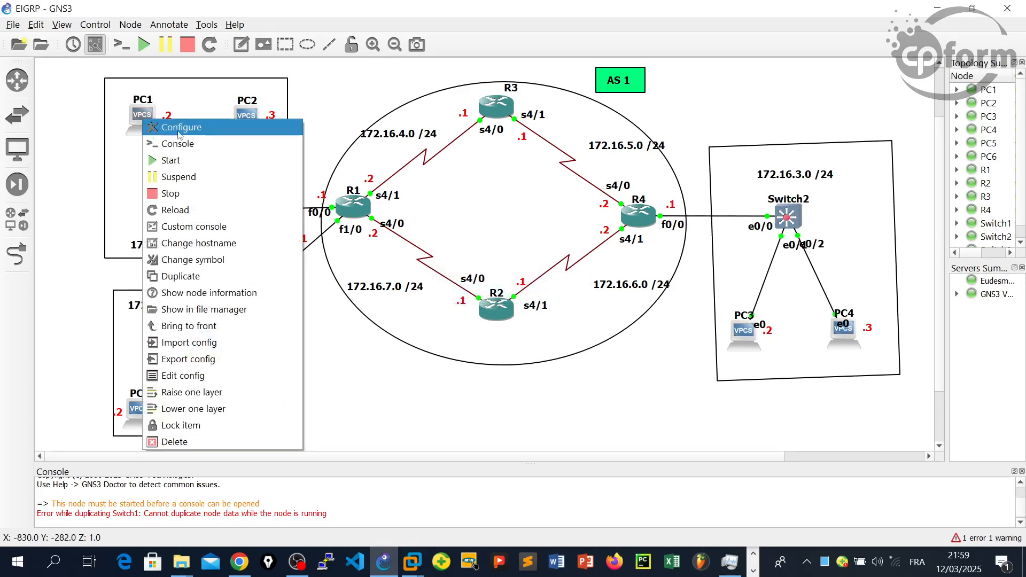
left_click(178, 143)
- Set PC1's PuTTY terminal font to Courier New, size 16, and apply the change
right_click(360, 36)
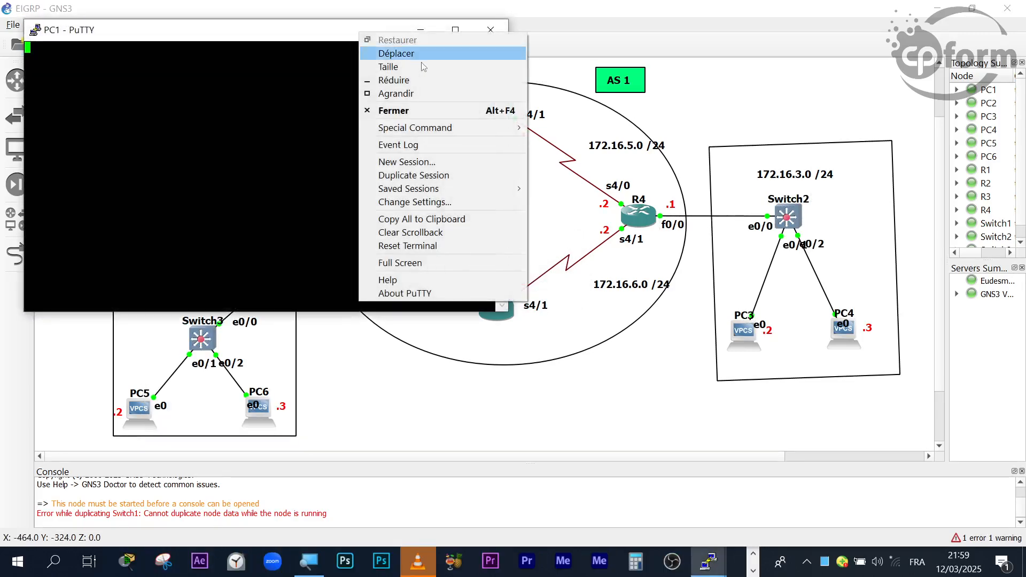
left_click(438, 206)
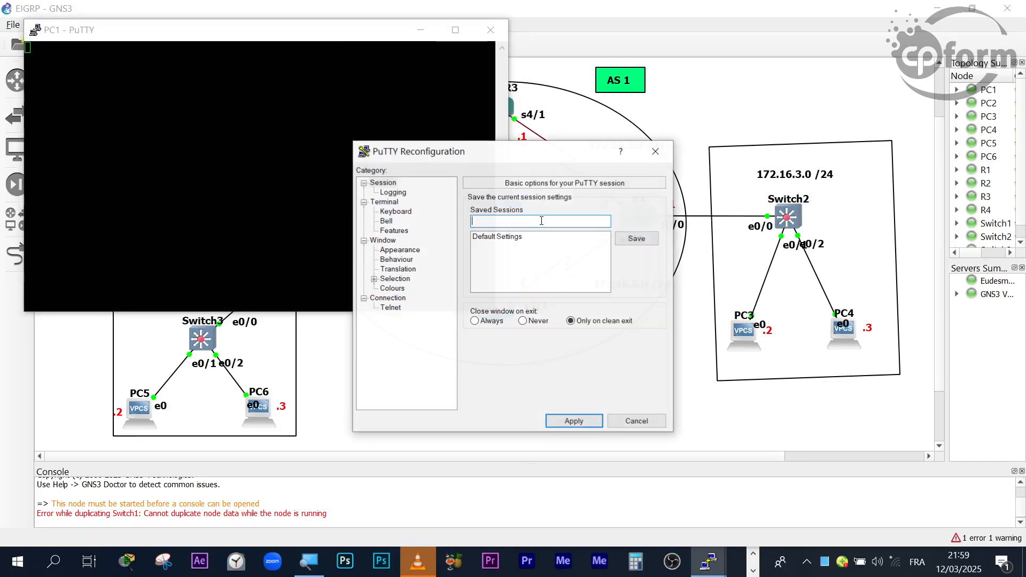
left_click(406, 250)
left_click(635, 277)
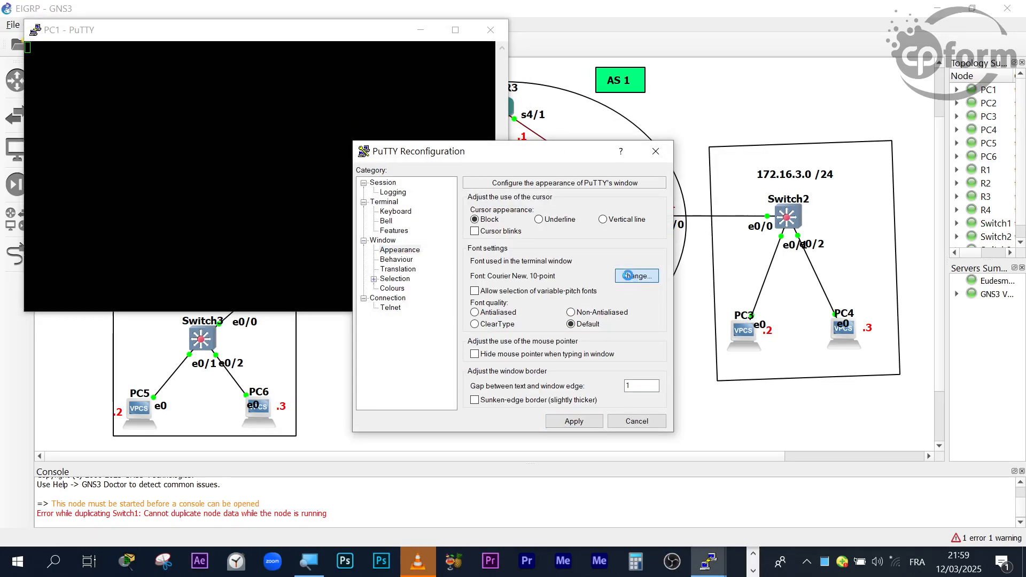
left_click(622, 277)
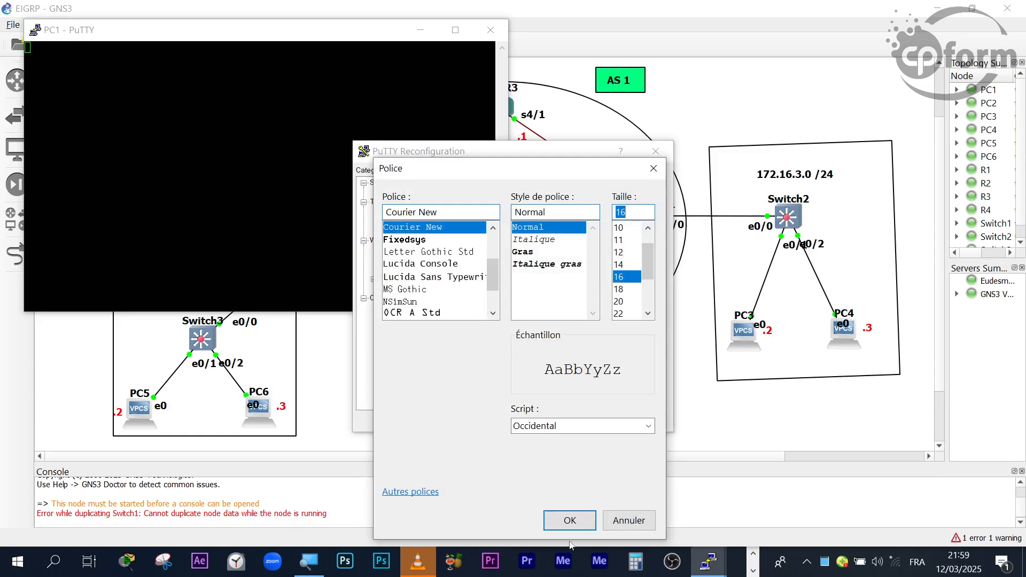
left_click(570, 520)
left_click(563, 416)
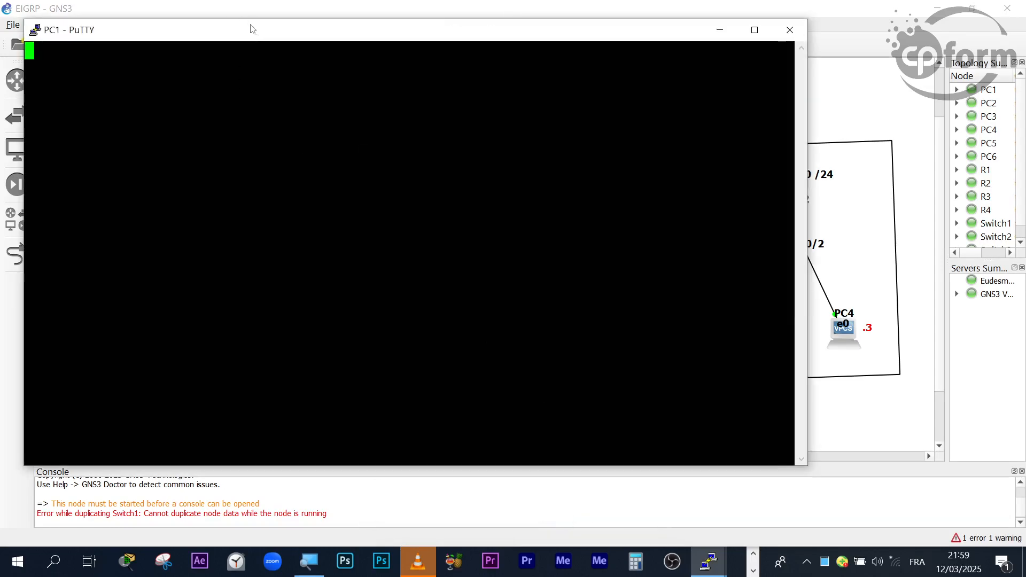
- Move PC1's console clear of the PC1 and PC5 networks and ping PC5 at 172.16.1.2
left_click_drag(256, 35, 338, 59)
key("Return")
key("Return")
key("Return")
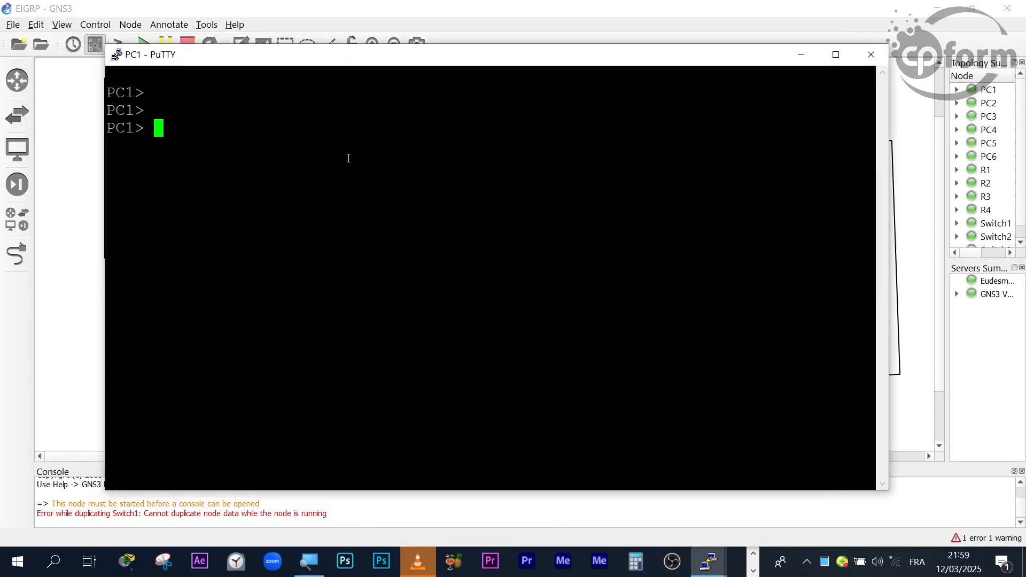
type("ping")
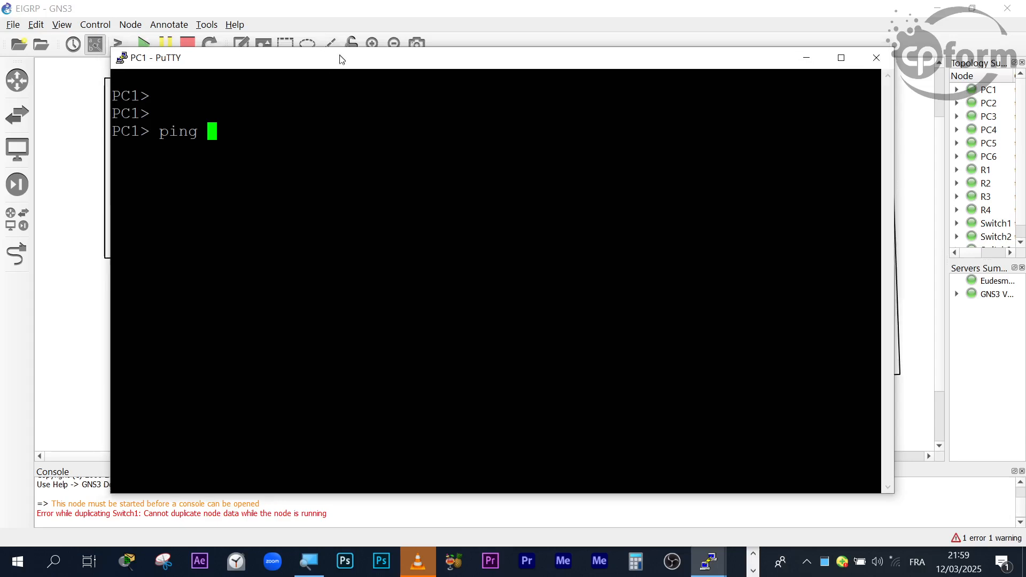
left_click_drag(331, 55, 714, 128)
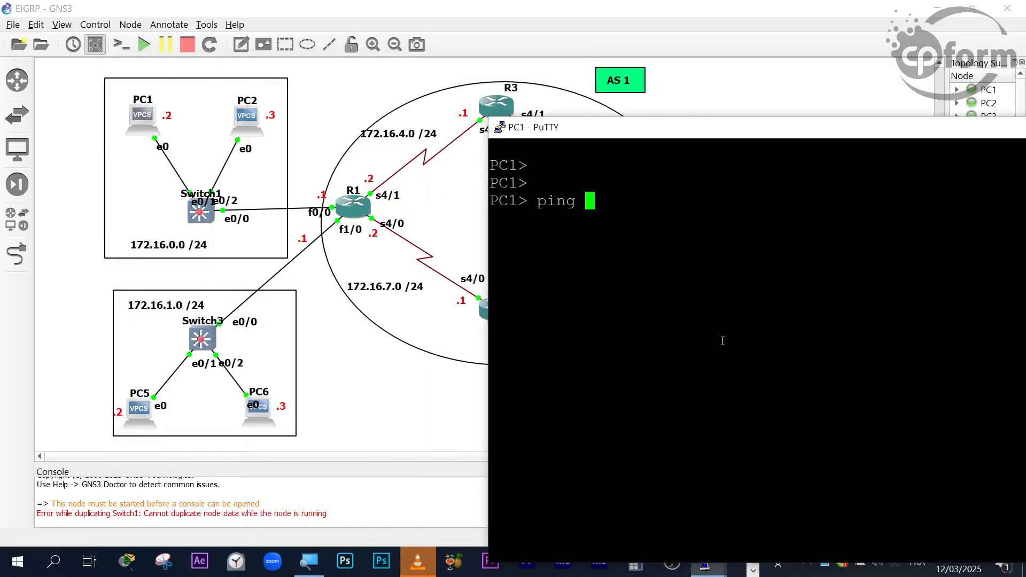
type("172.168")
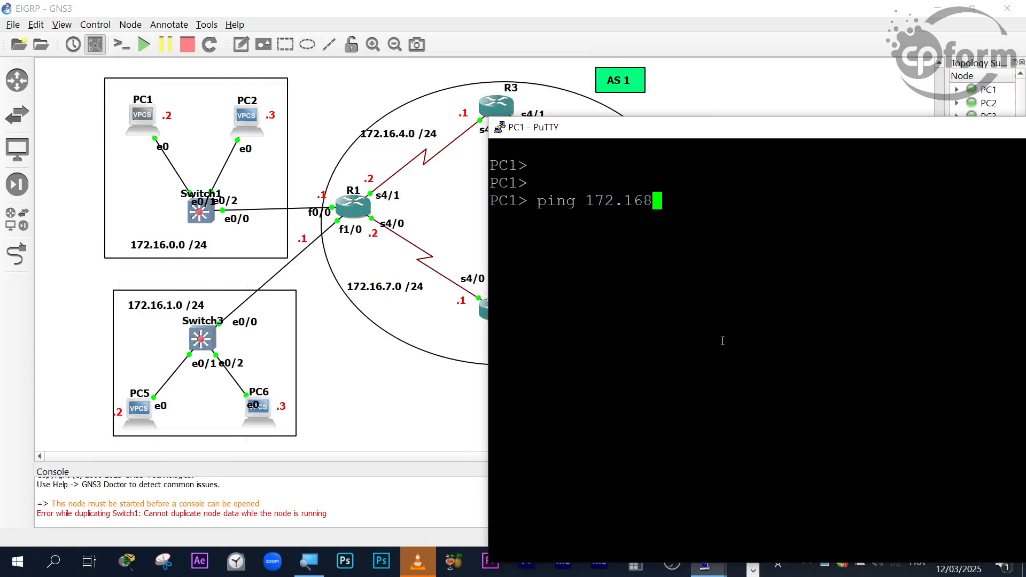
key("BackSpace")
type(".1.")
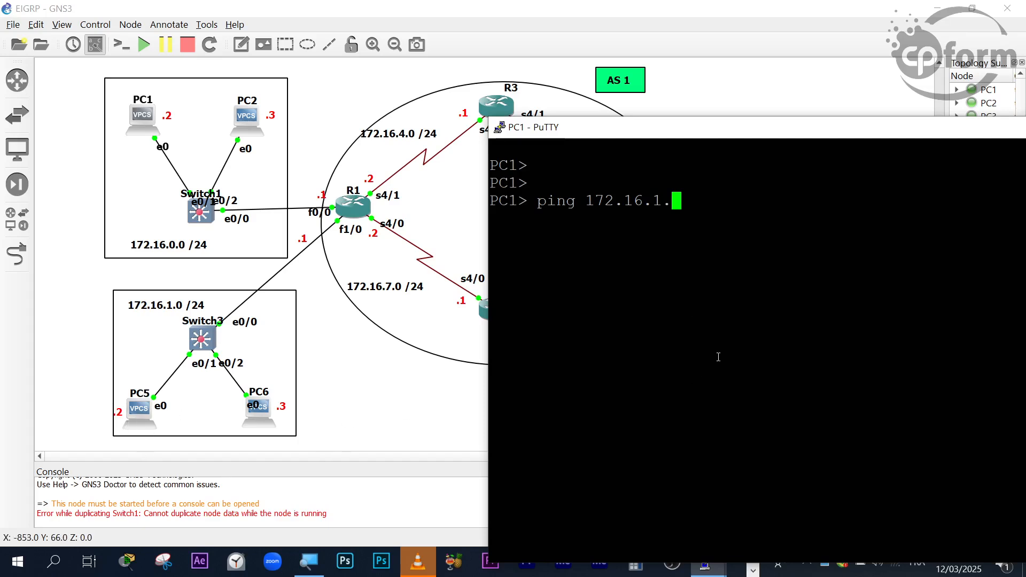
type("2")
key("Return")
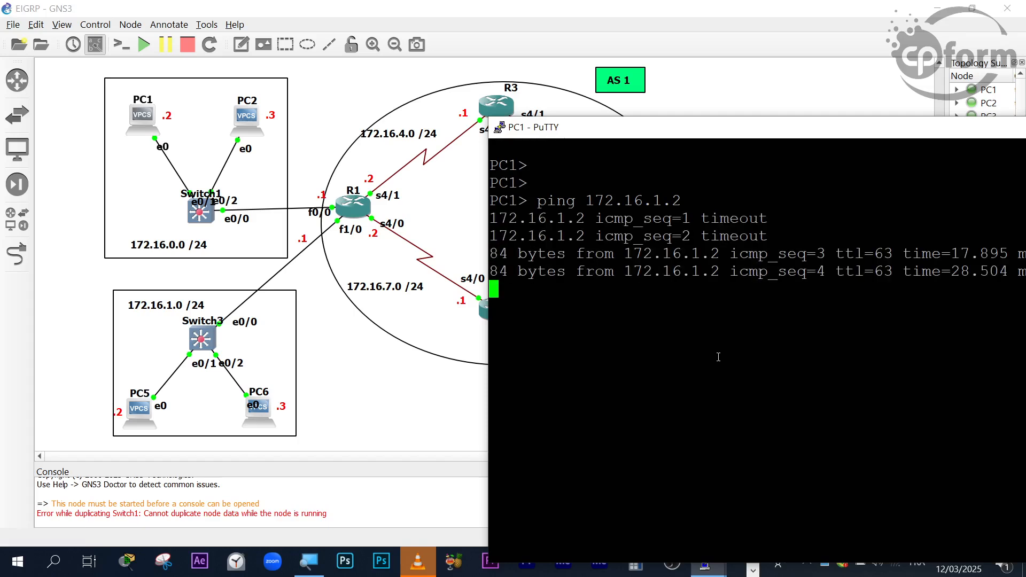
- Highlight part of PC1's ping output for review and add a few blank prompt lines below it
left_click_drag(773, 240, 422, 222)
left_click(611, 285)
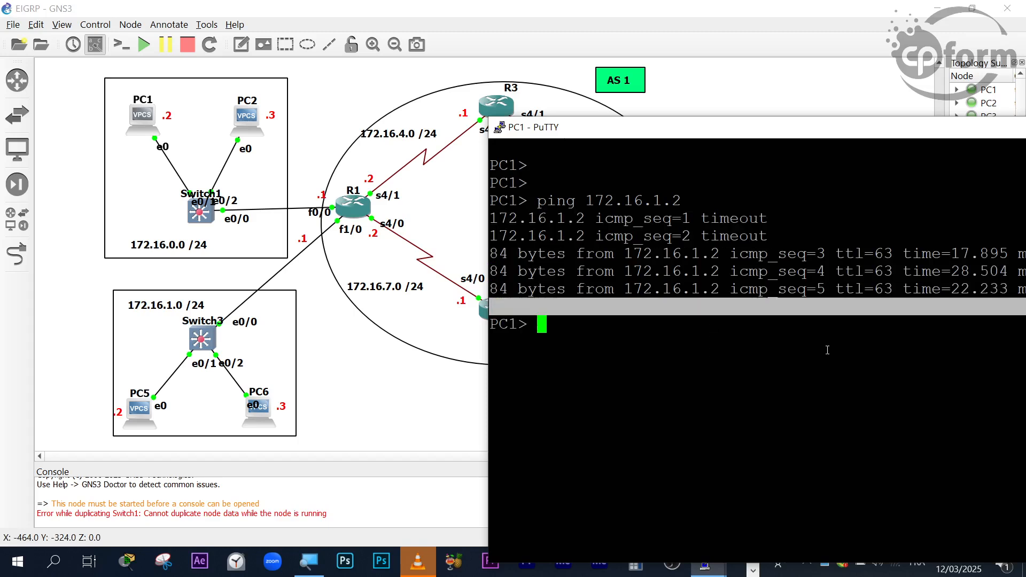
key("Return")
key("Return")
- Repeat PC1's ping to PC5 at 172.16.1.2 and shift the console so the full reply lines fit on screen
key("Return")
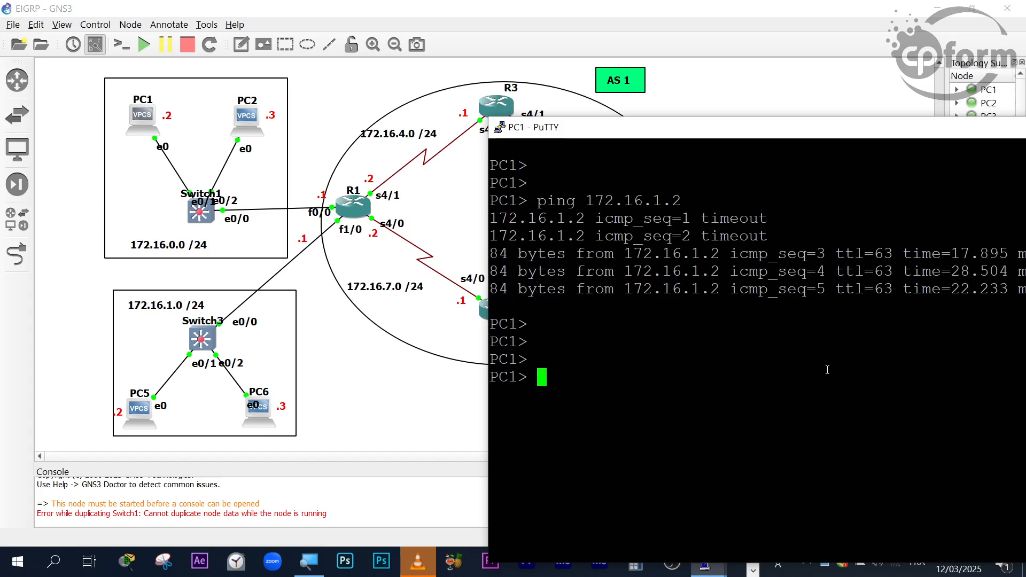
key("Up")
key("Return")
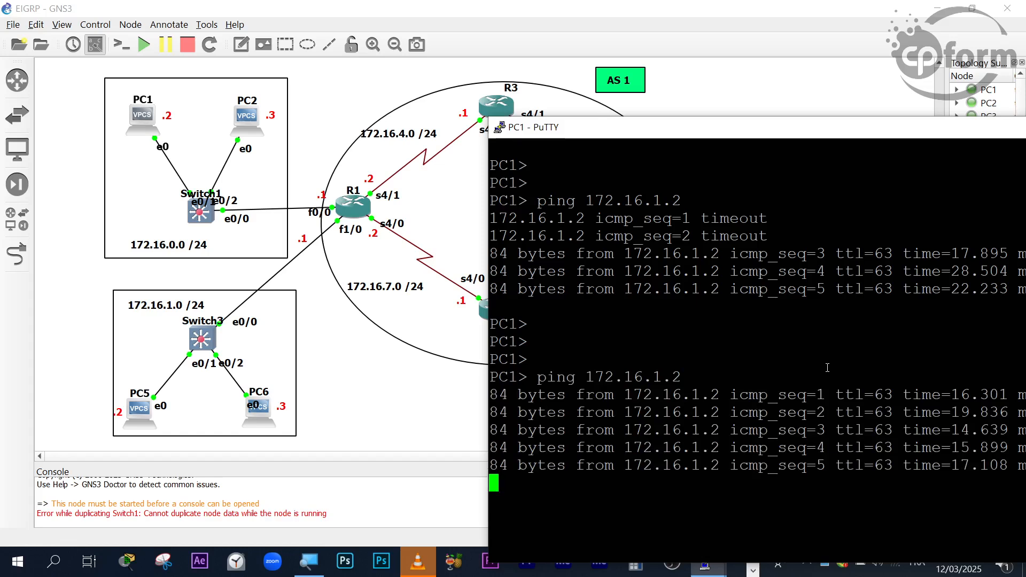
left_click_drag(806, 137, 640, 70)
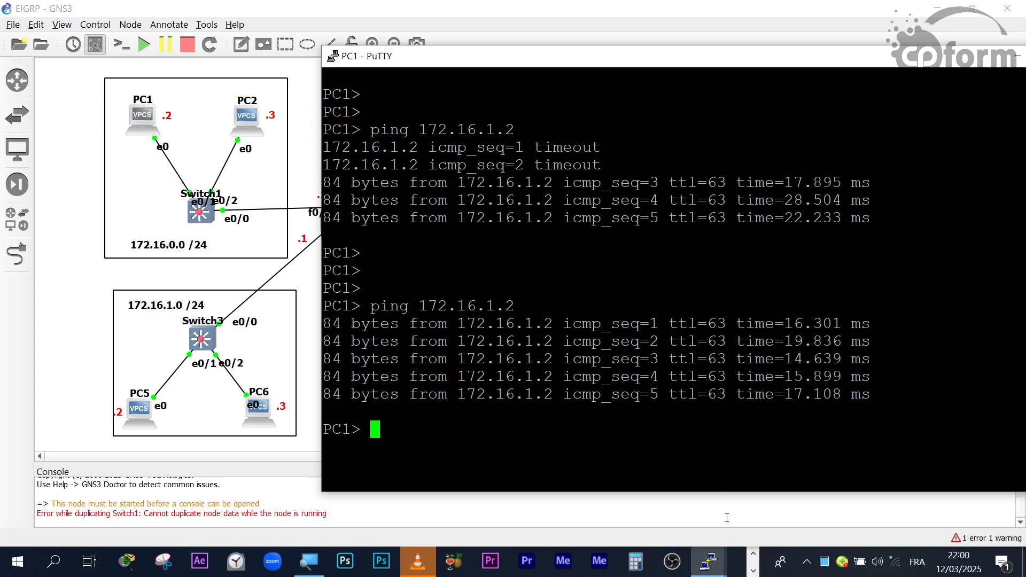
- Move PC1's console over the PC1 and PC5 networks and narrow it to uncover R2, R3, R4 and the 172.16.3.0 network
left_click(750, 557)
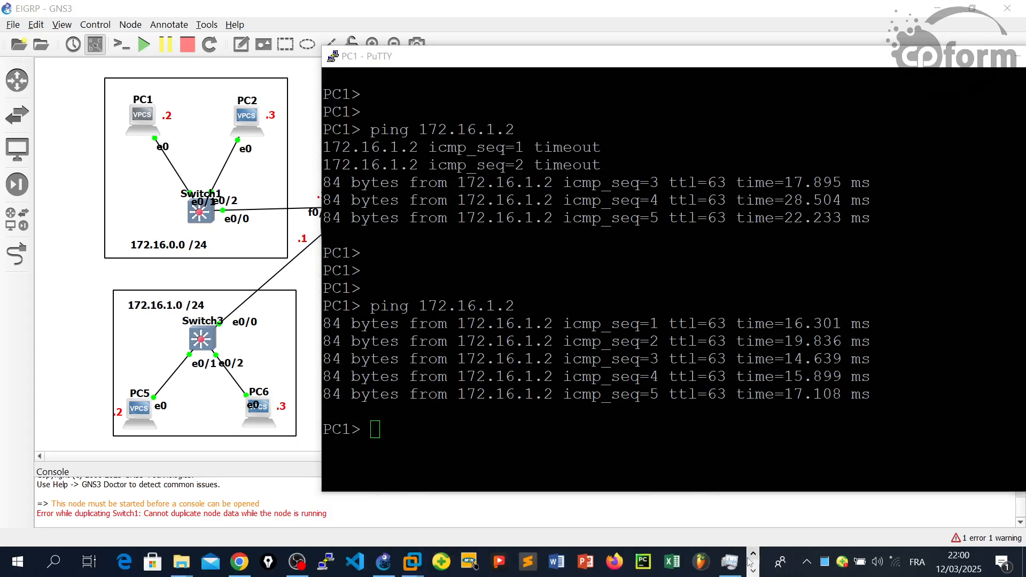
left_click_drag(741, 64, 774, 71)
left_click_drag(574, 63, 267, 27)
left_click_drag(832, 217, 458, 230)
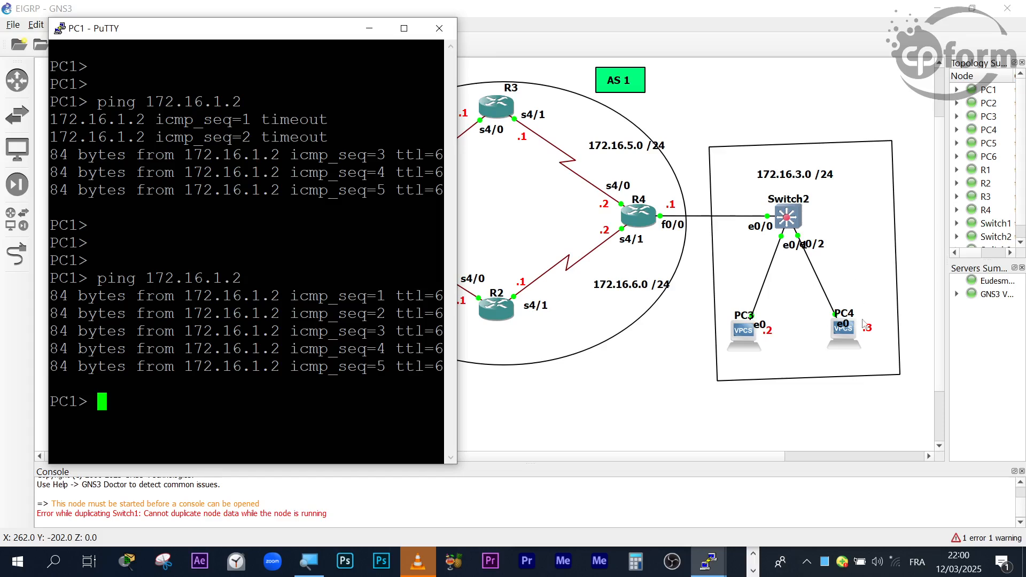
- Add blank prompt lines in PC1's console and ping PC3 at 172.16.3.2
key("Return")
key("Return")
key("Return")
key("Return")
key("Return")
key("Return")
key("Return")
key("Return")
key("Return")
key("Up")
key("BackSpace")
key("BackSpace")
key("BackSpace")
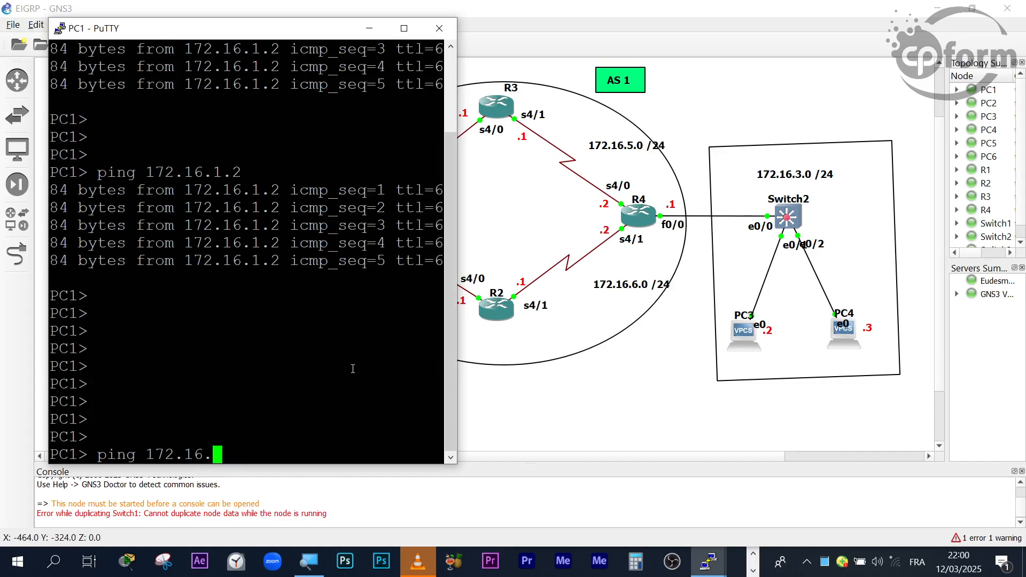
type("3.2")
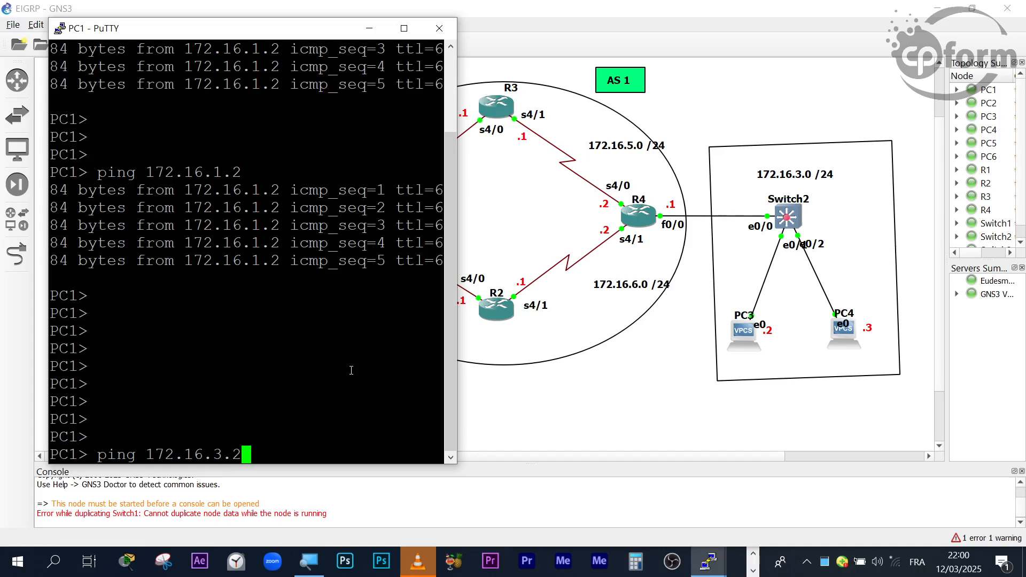
key("Return")
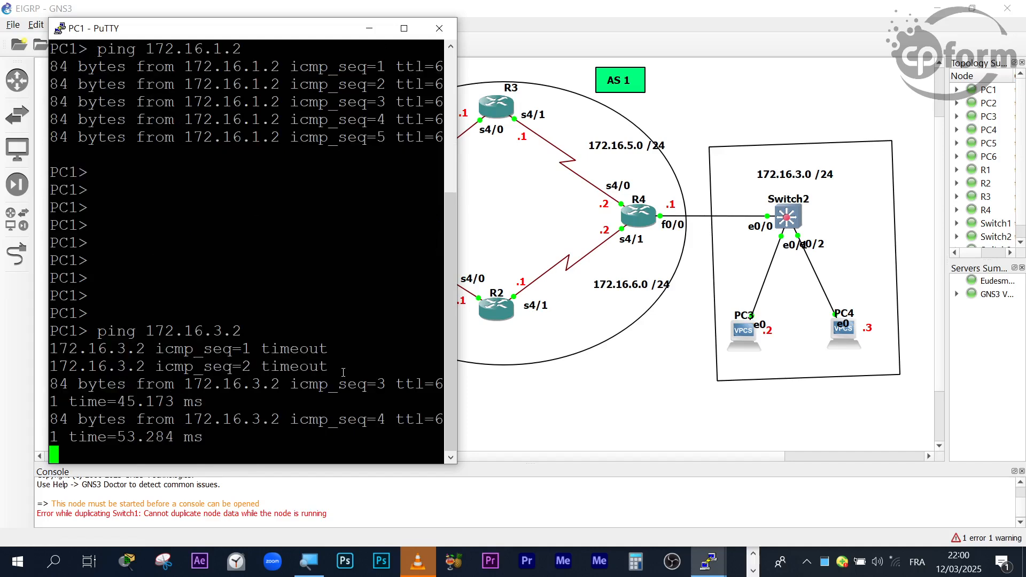
- Widen PC1's console to check the replies, and narrow it again until R2 and R3 are uncovered
left_click_drag(457, 404, 531, 417)
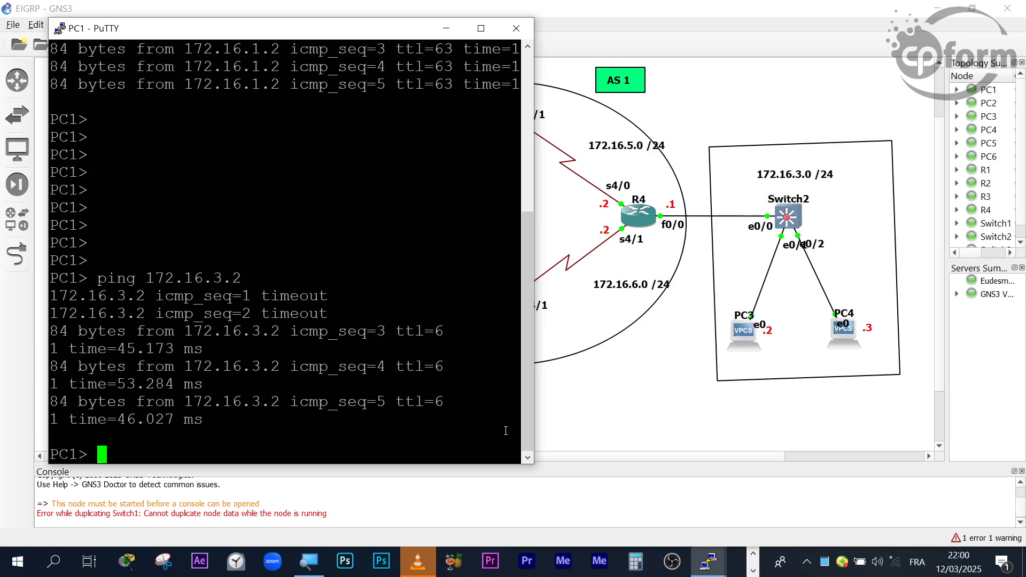
left_click(754, 555)
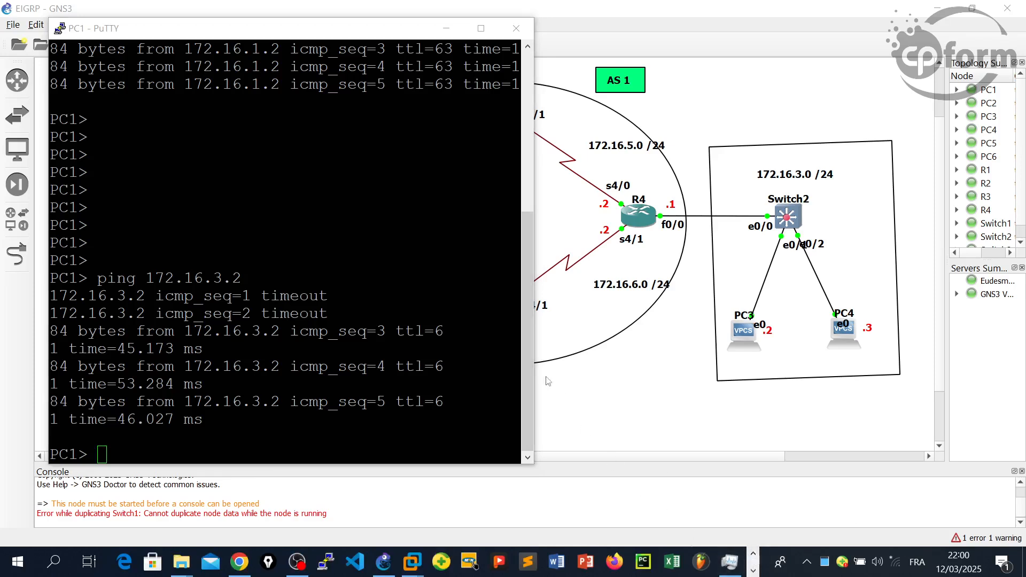
left_click(530, 382)
left_click_drag(530, 382, 418, 379)
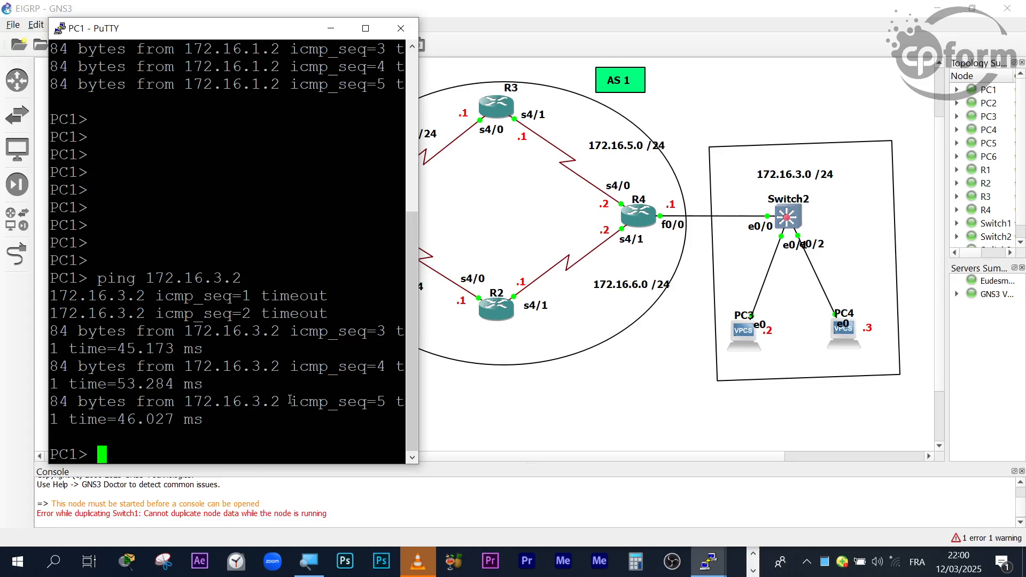
- Ping 172.16.5.0 from PC1 below some blank prompt lines, and interrupt the ping after a few attempts
key("Return")
key("Return")
key("Return")
key("Return")
key("Return")
key("Return")
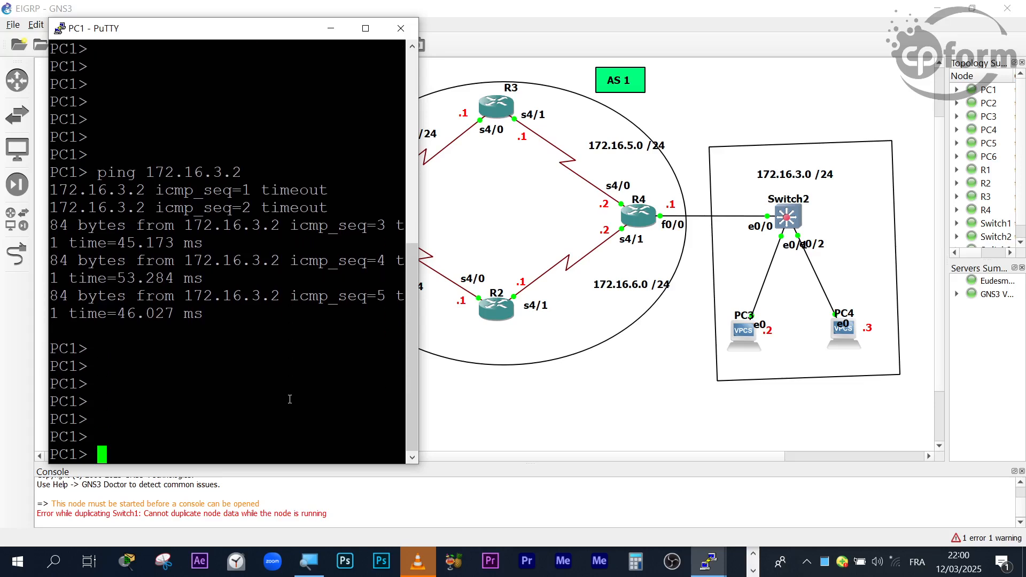
key("Up")
key("BackSpace")
key("BackSpace")
key("BackSpace")
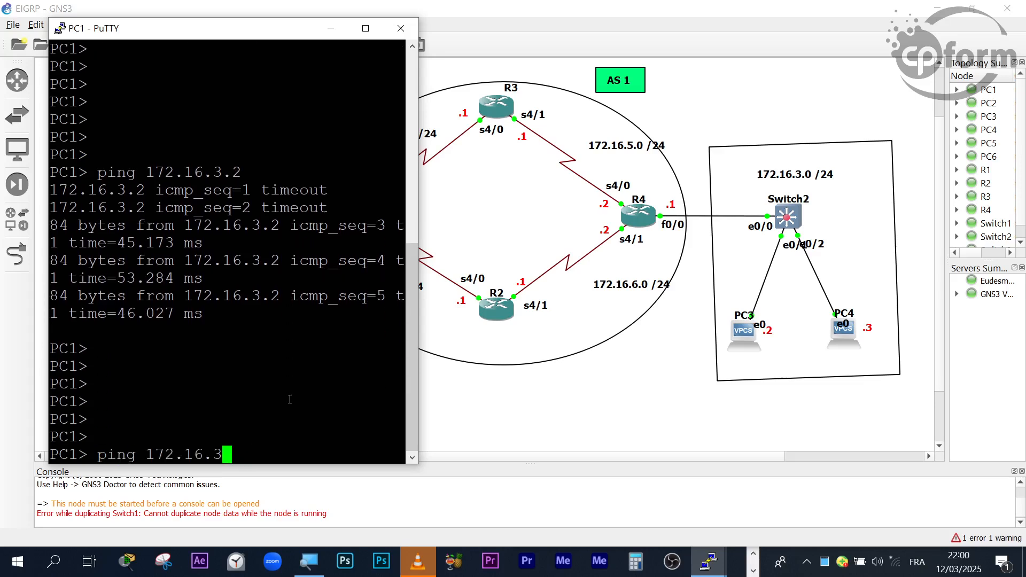
type("16.")
key("BackSpace")
key("BackSpace")
key("BackSpace")
type("5.0")
key("Return")
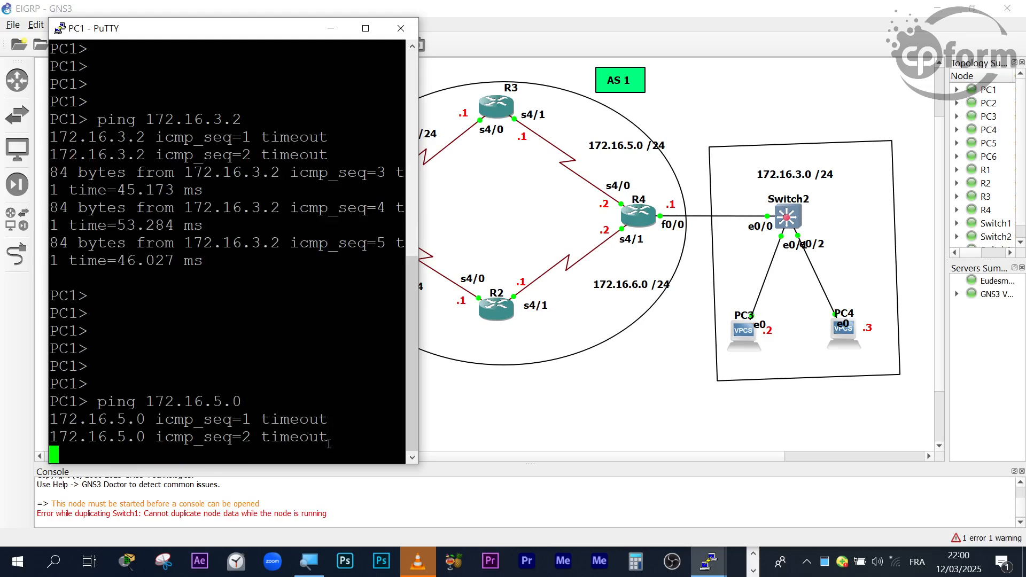
key("ctrl+c")
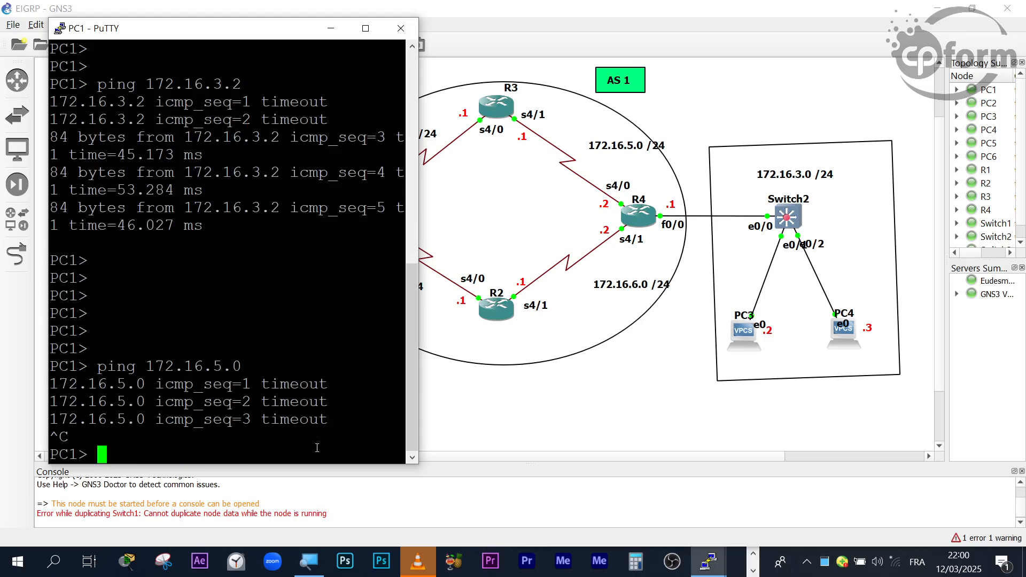
- Run the ping to 172.16.5.0 again from PC1 and try 172.16.5.1 as well, interrupting both early
key("Return")
key("Return")
key("Return")
key("Return")
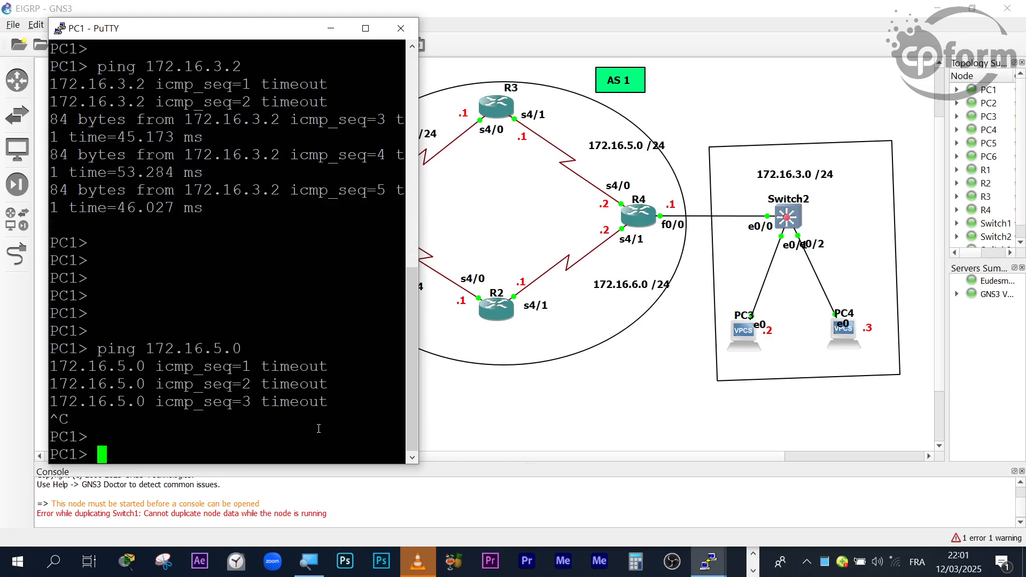
key("Up")
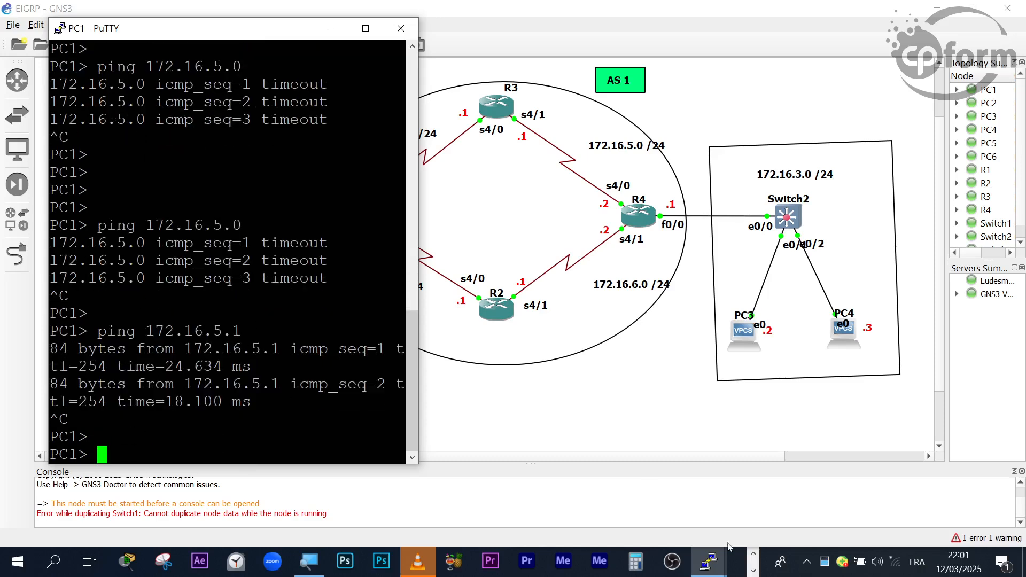
- Return to PC1's console and highlight the first ping 172.16.5.0 command for review against the topology
left_click(752, 555)
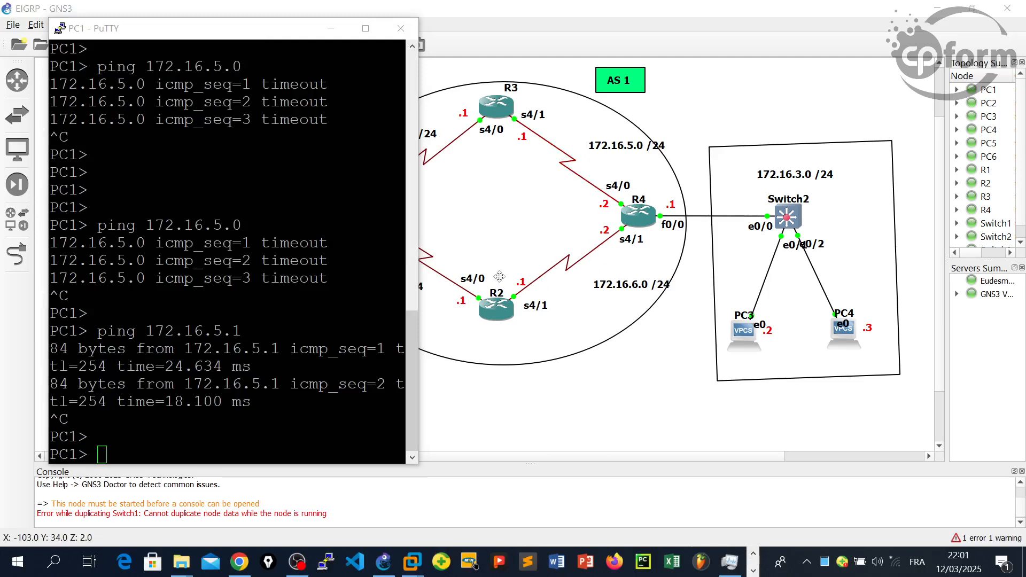
left_click(268, 366)
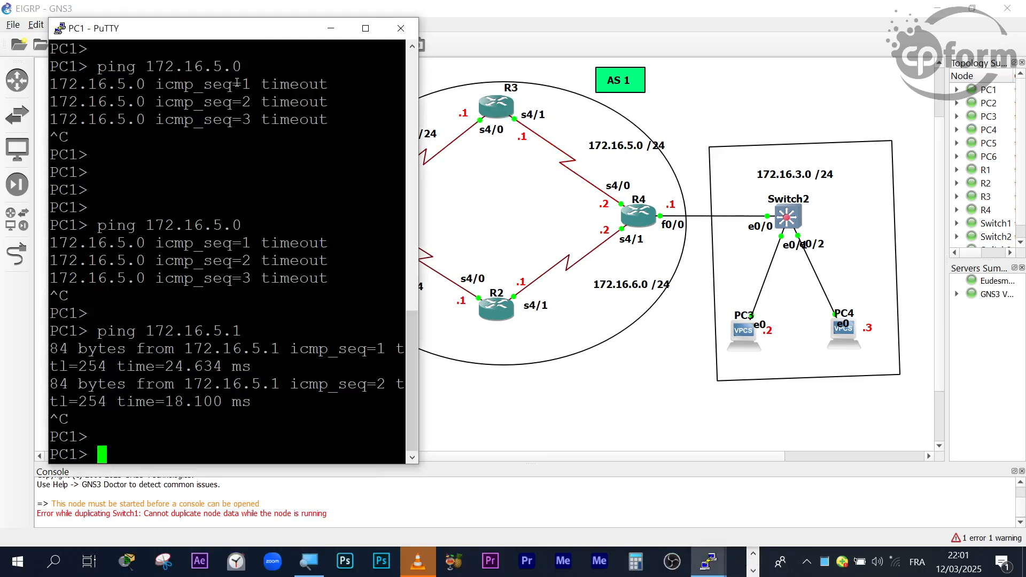
left_click_drag(242, 75, 98, 72)
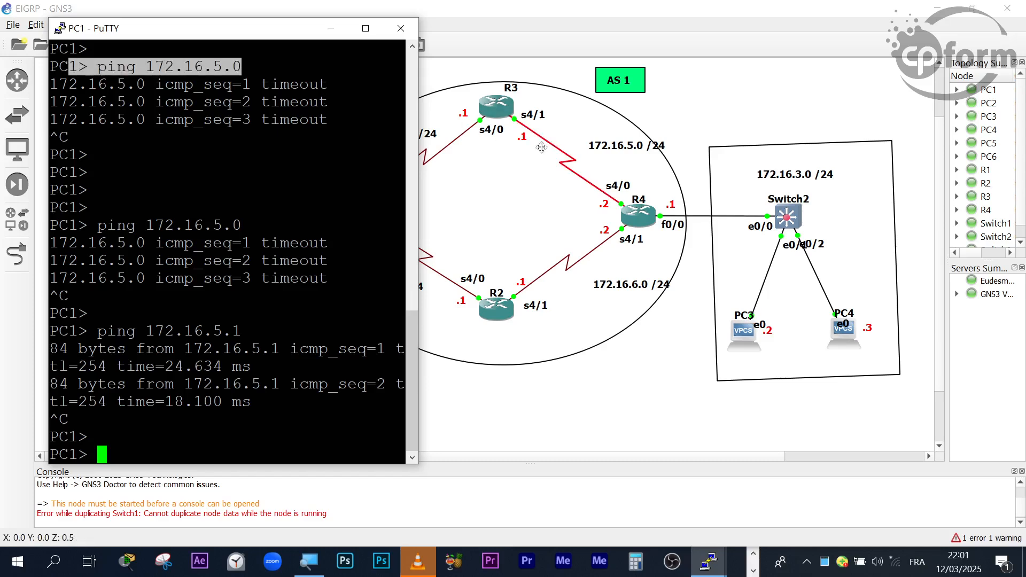
- Ping R3's s4/1 address 172.16.5.1 from PC1 for a complete run and mark part of the replies
left_click(225, 433)
key("Return")
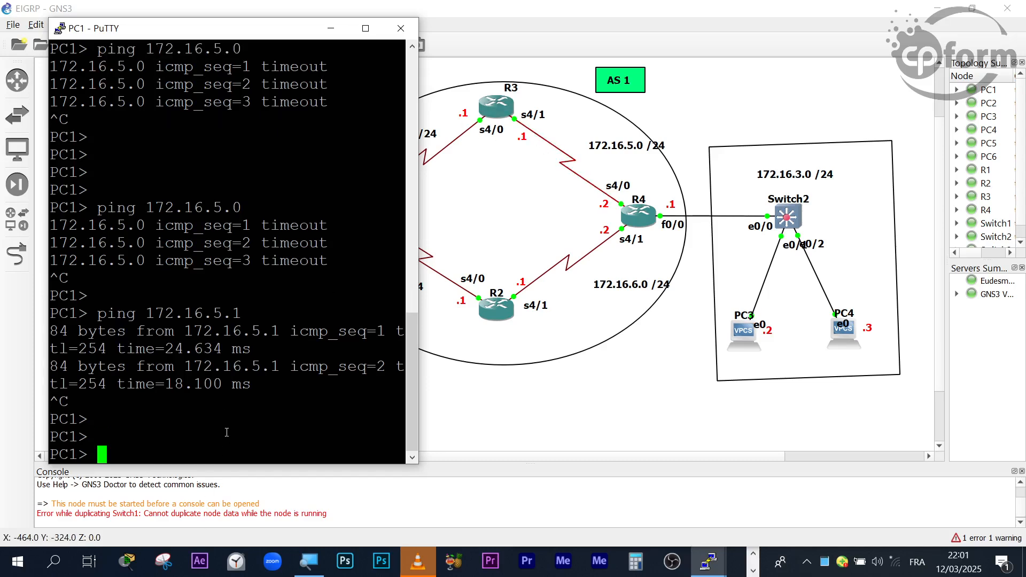
key("Return")
key("Up")
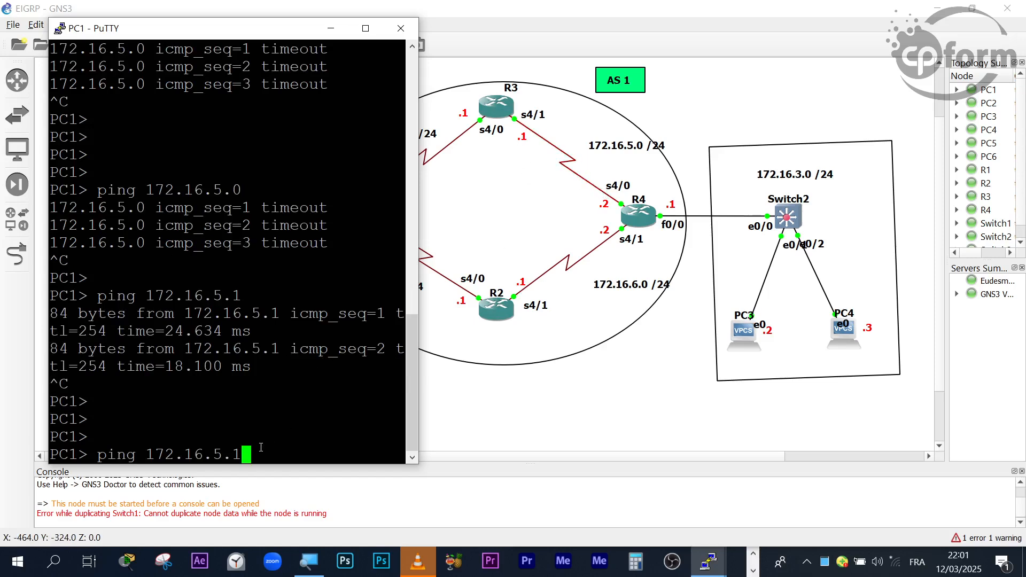
key("Return")
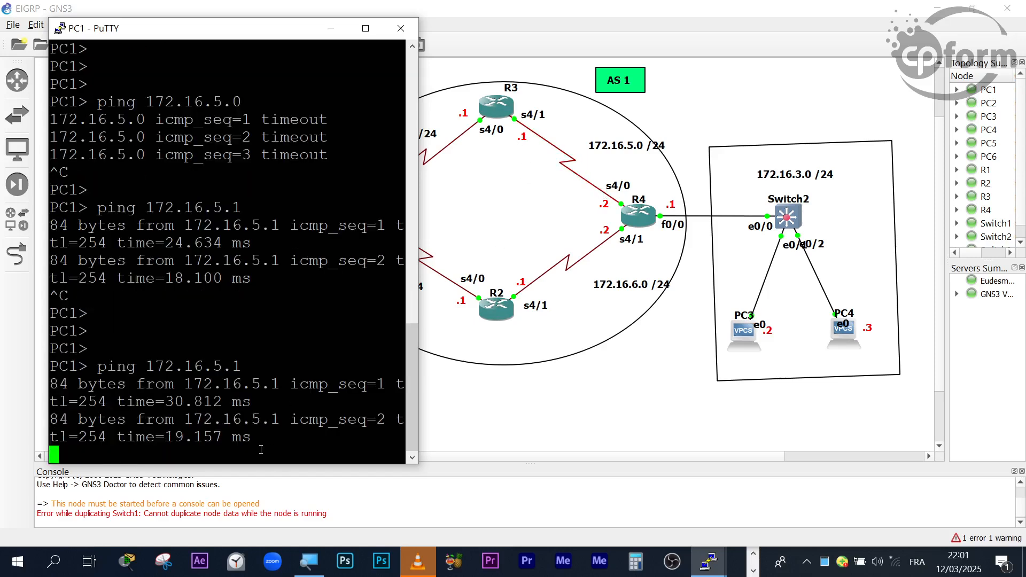
left_click_drag(257, 350, 259, 350)
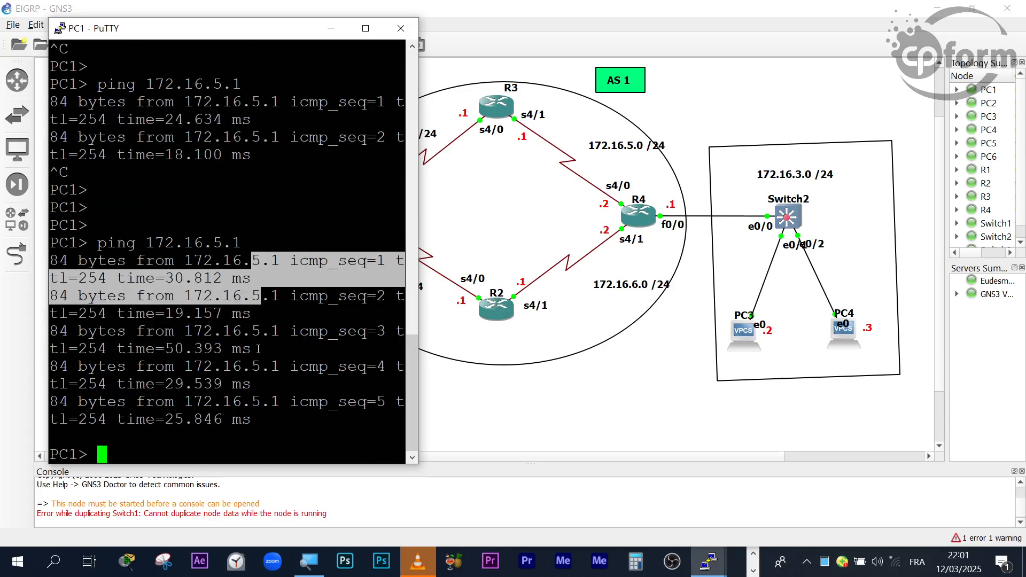
- Ping R4's s4/0 address 172.16.5.2 from PC1 below a few blank prompt lines
key("Return")
key("Return")
key("Return")
key("Up")
key("BackSpace")
type("2")
key("Return")
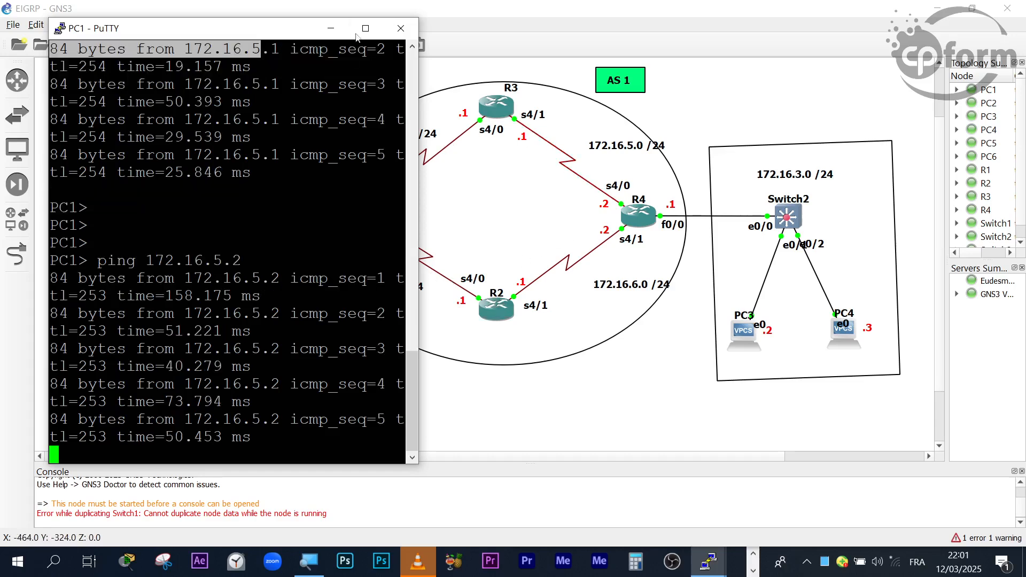
- Put PC1's console away, dismissing the VLC notification, and bring up R1's console maximized
left_click(331, 29)
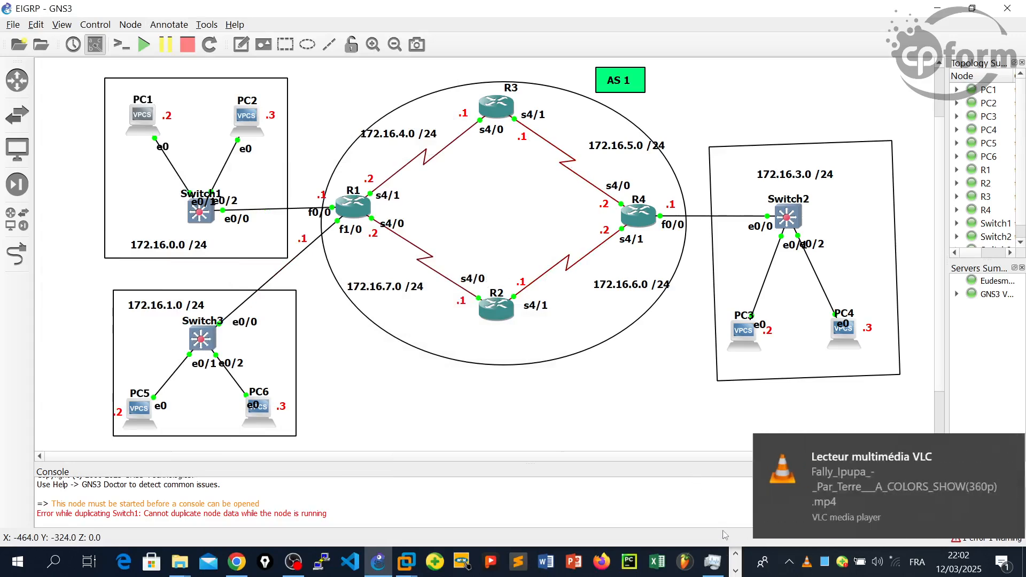
left_click(995, 448)
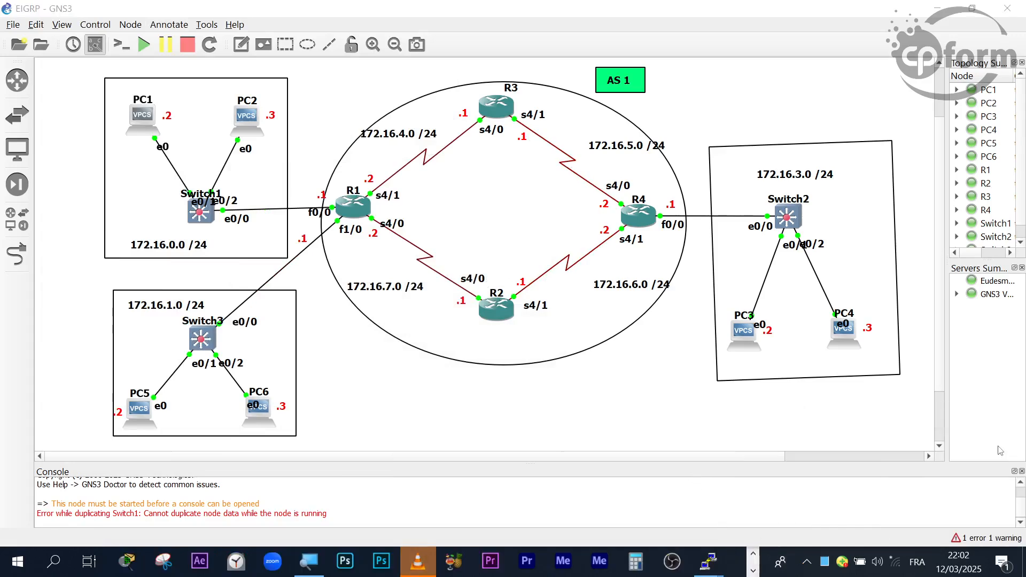
mouse_move(711, 569)
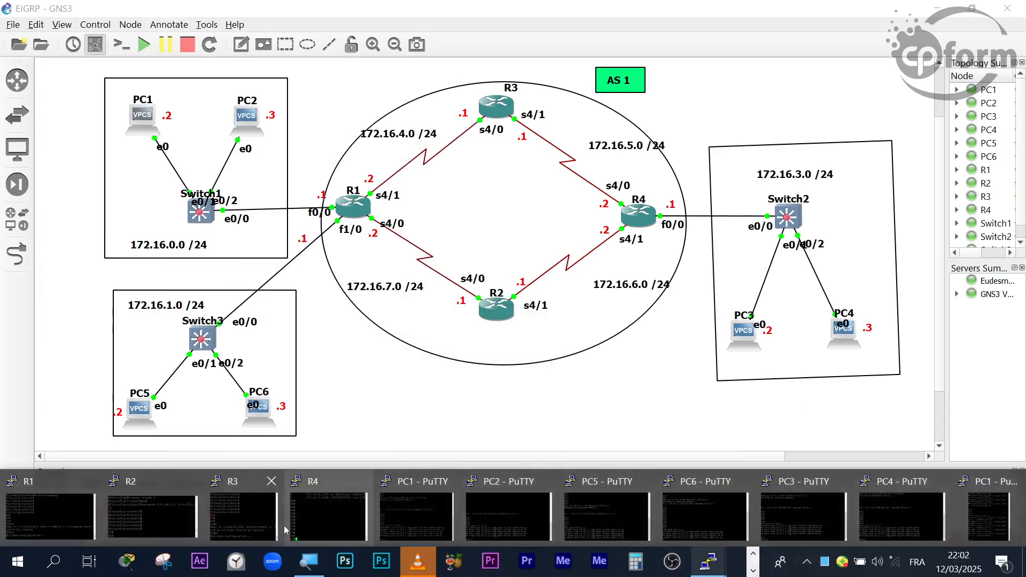
left_click(64, 518)
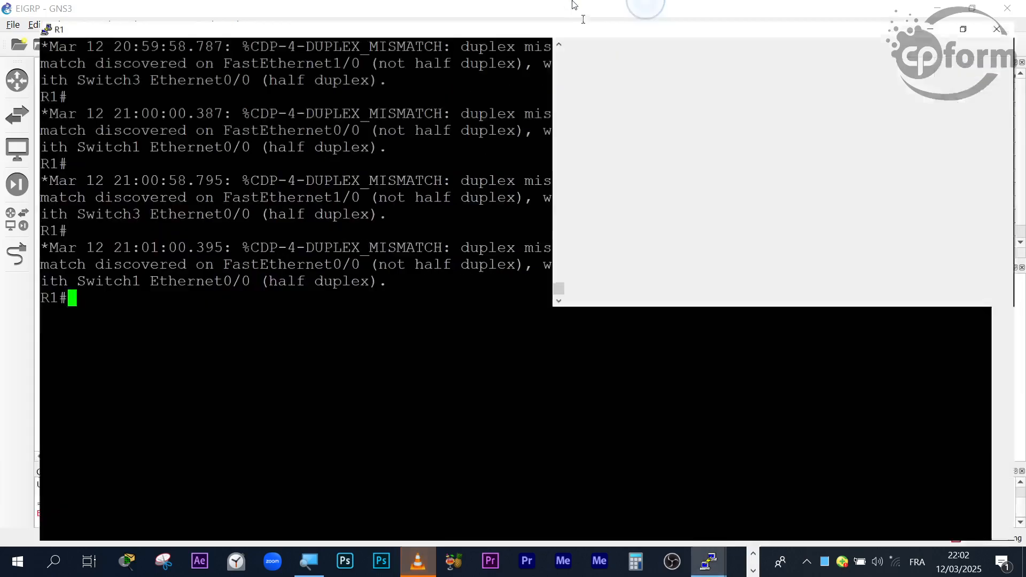
double_click(778, 110)
- Display R1's routing table with show ip route, adding blank prompt lines before and after it
key("Return")
key("Return")
key("Return")
key("Return")
key("Return")
key("Return")
key("Return")
key("Return")
key("Return")
key("Return")
key("Return")
key("Return")
key("Return")
key("Return")
key("Return")
key("Return")
key("Return")
key("Return")
key("Return")
key("Return")
key("Return")
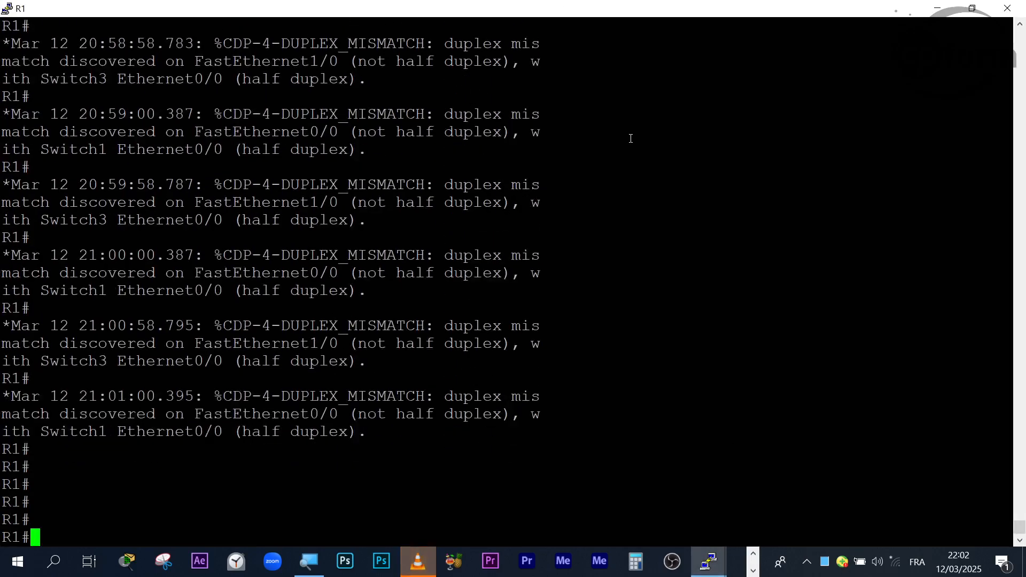
type("sho")
key("Tab")
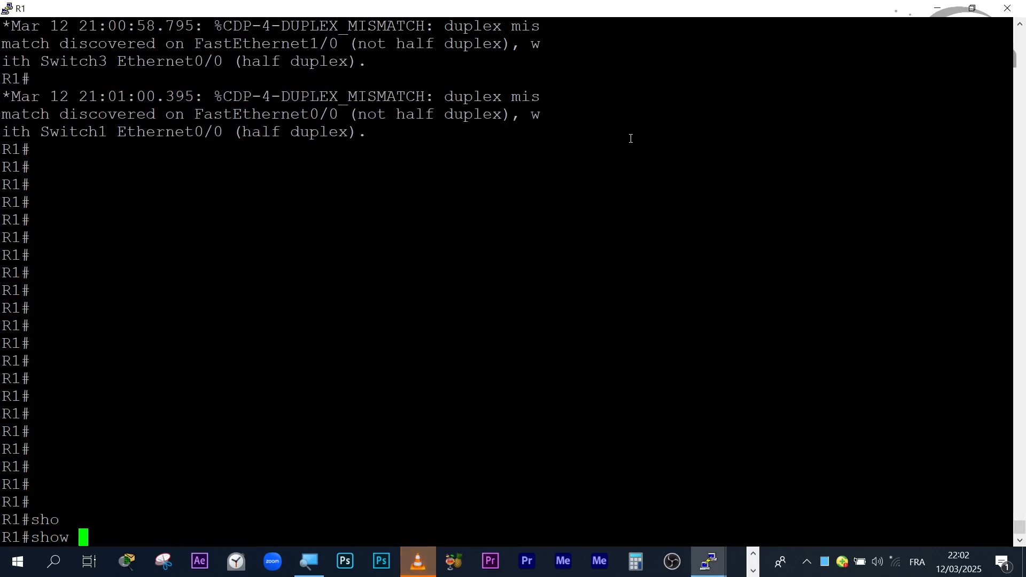
type("ip route")
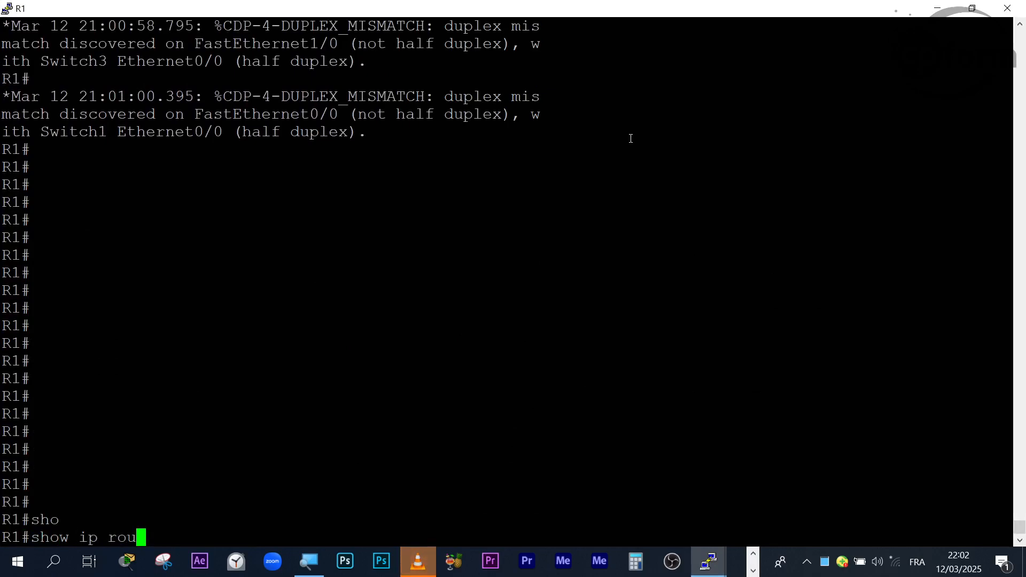
key("Tab")
key("Return")
key("Return")
key("Return")
key("Return")
key("Return")
key("Return")
key("Return")
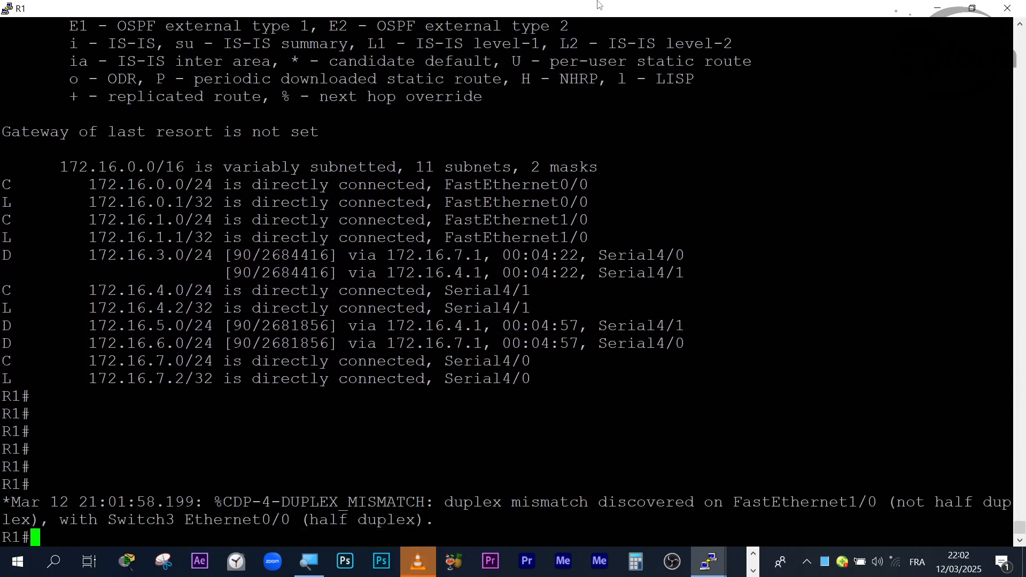
- Restore R1's console to a smaller window, rerun show ip route, and position it so all four routers are uncovered
left_click_drag(614, 4, 752, 49)
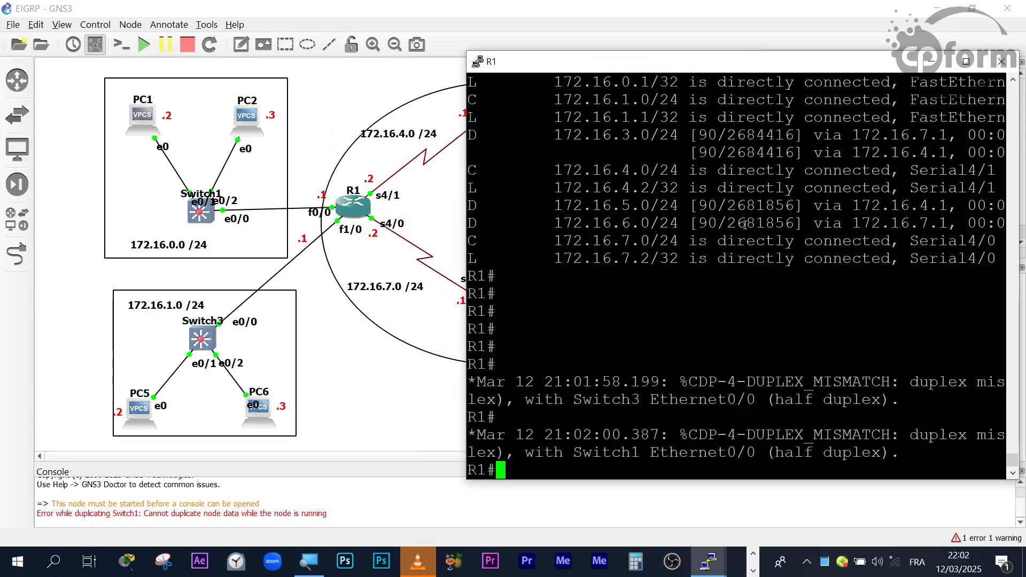
type("show ip route")
key("Return")
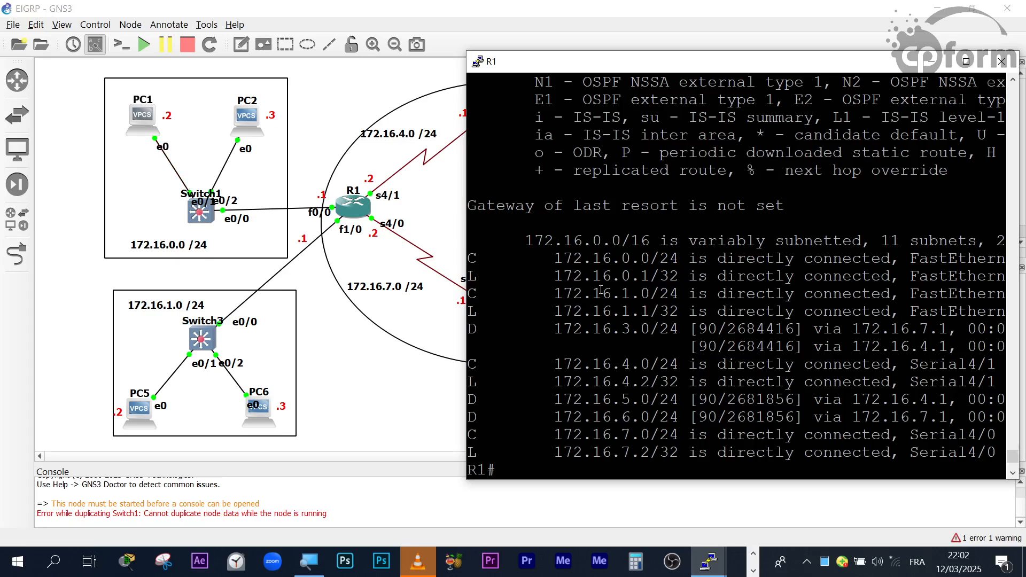
left_click_drag(593, 69, 178, 285)
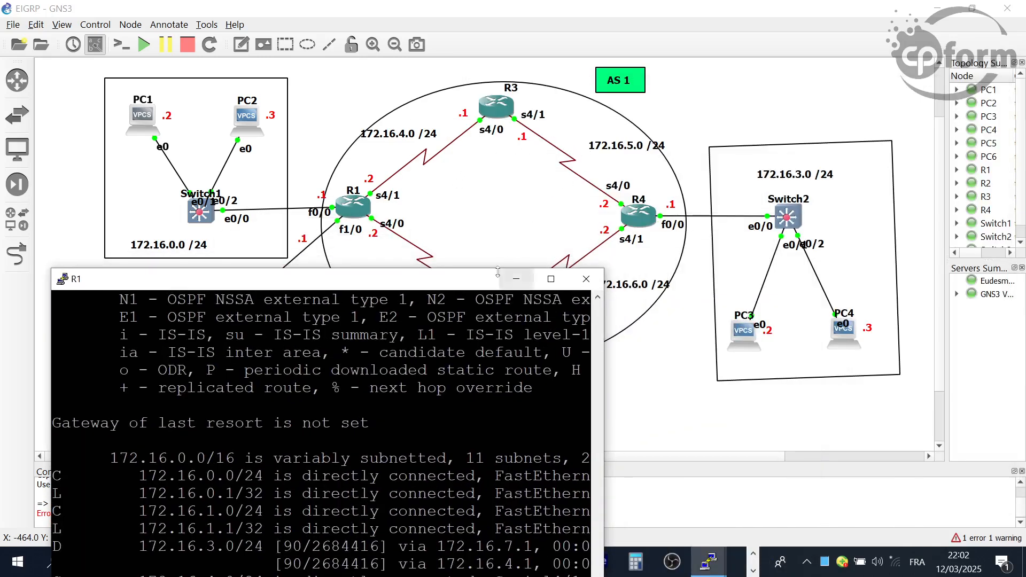
- Move R1's console clear of the routers to view the topology, and bring its routing table entries back into view
left_click_drag(498, 272, 513, 327)
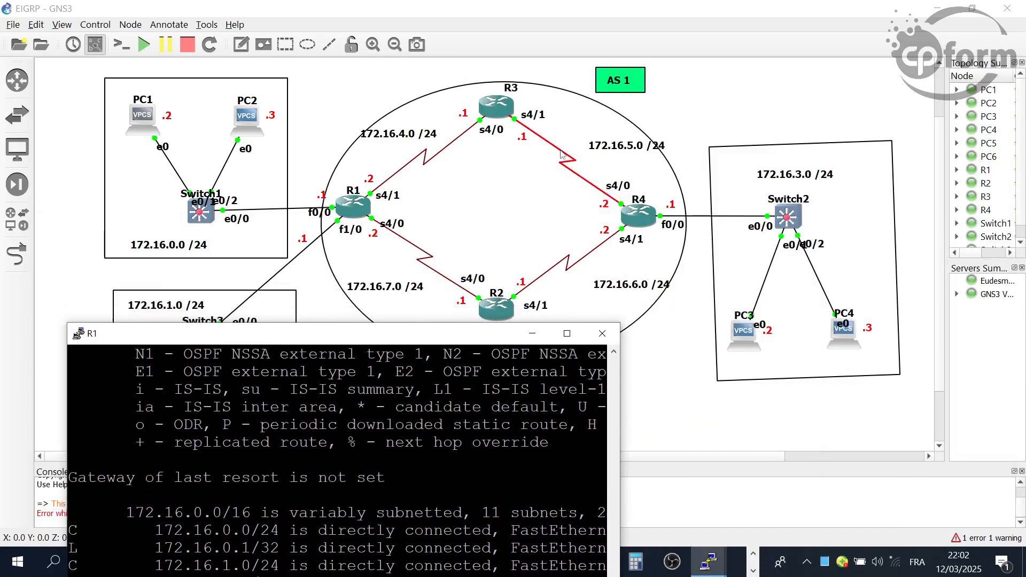
left_click_drag(470, 339, 466, 286)
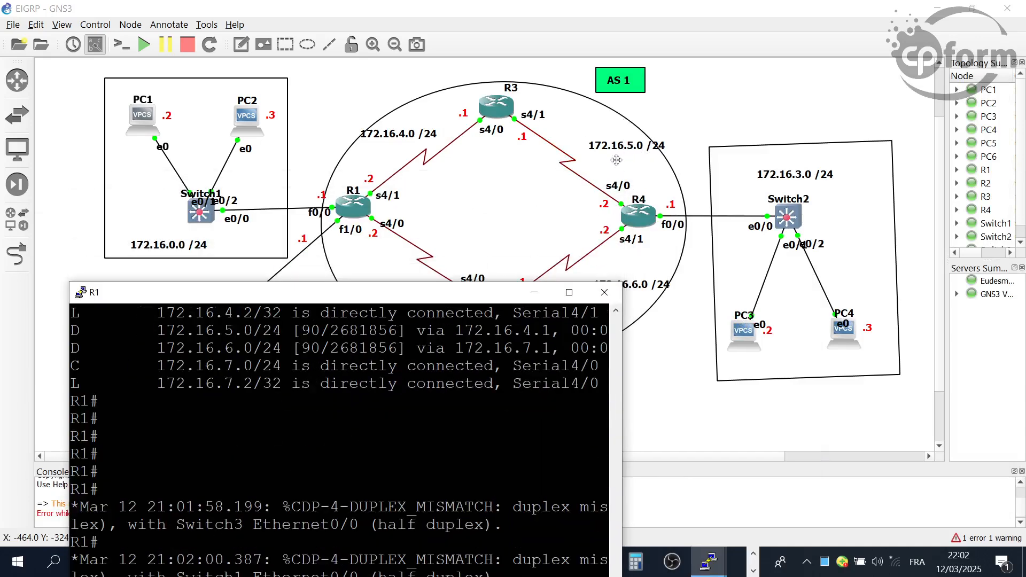
left_click_drag(397, 298, 358, 133)
scroll(421, 247, "up", 9)
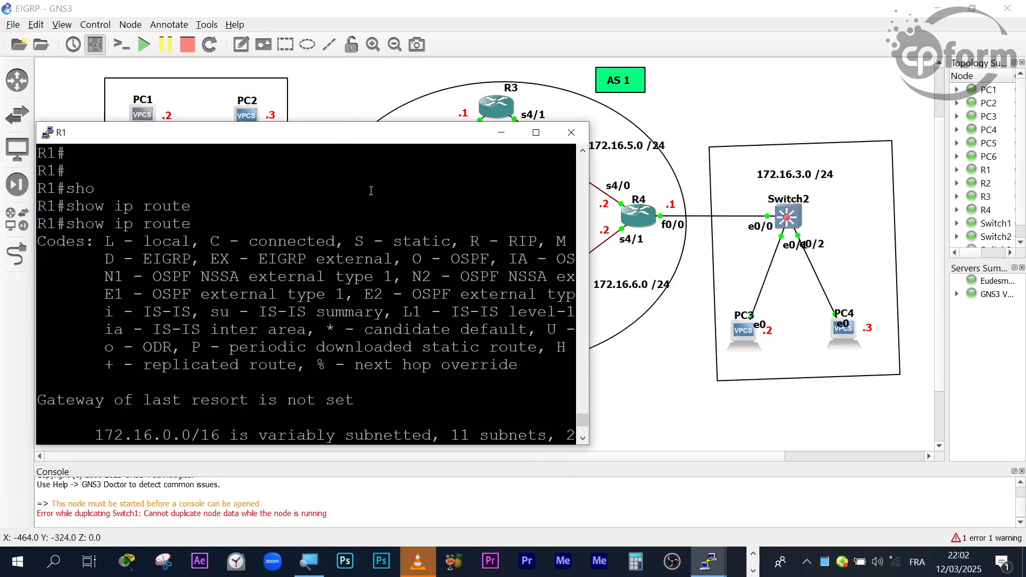
scroll(345, 230, "down", 6)
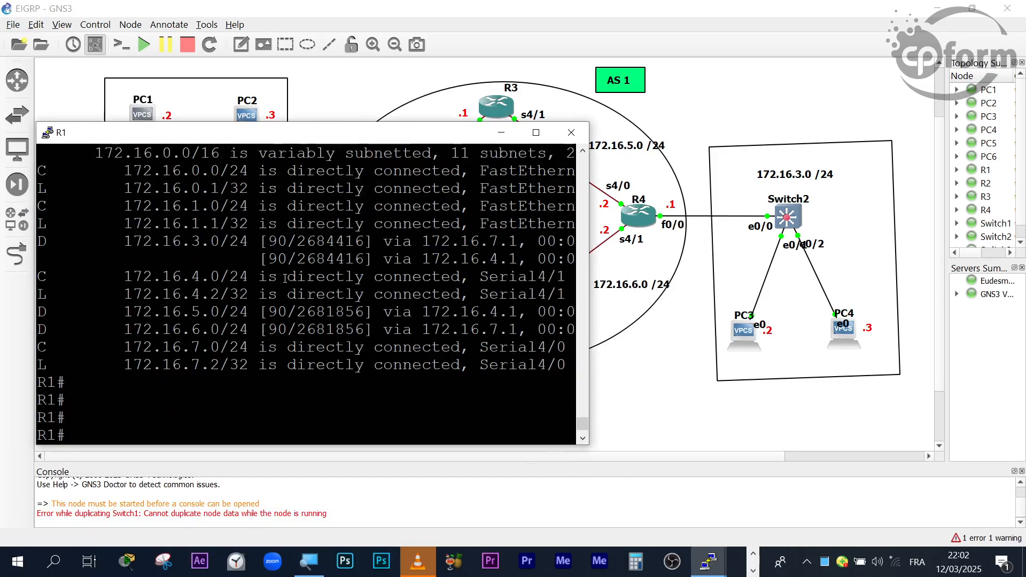
- Highlight the EIGRP routes to 172.16.5.0/24 and 172.16.3.0/24 in R1's routing table, followed by the whole block of routes
left_click_drag(46, 315, 248, 314)
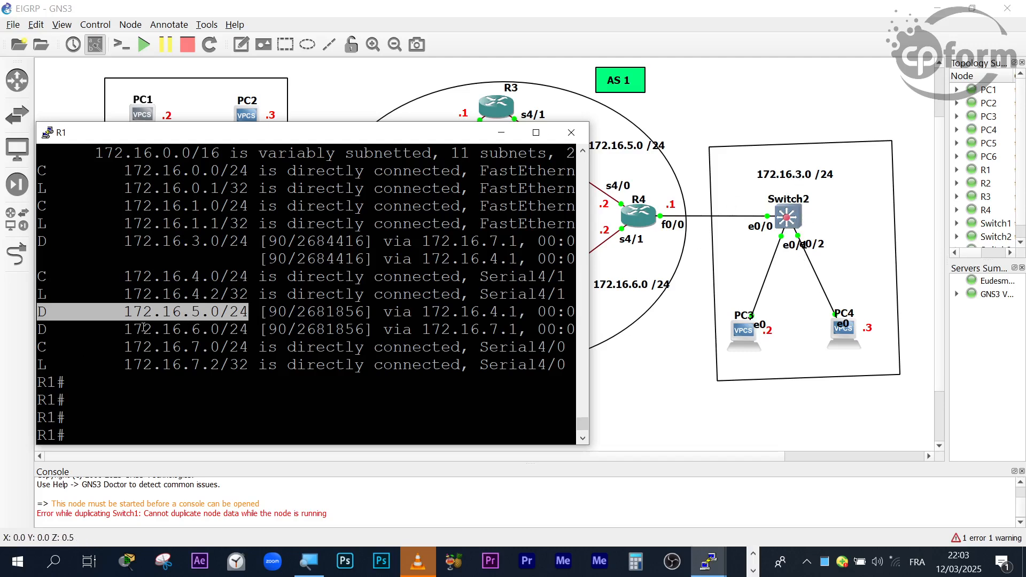
scroll(155, 340, "up", 2)
scroll(176, 347, "down", 2)
left_click_drag(46, 241, 248, 238)
left_click_drag(287, 152, 277, 347)
- Shift R1's console below the routers to compare its routes with the links between R1, R2, R3 and R4
left_click_drag(332, 132, 289, 269)
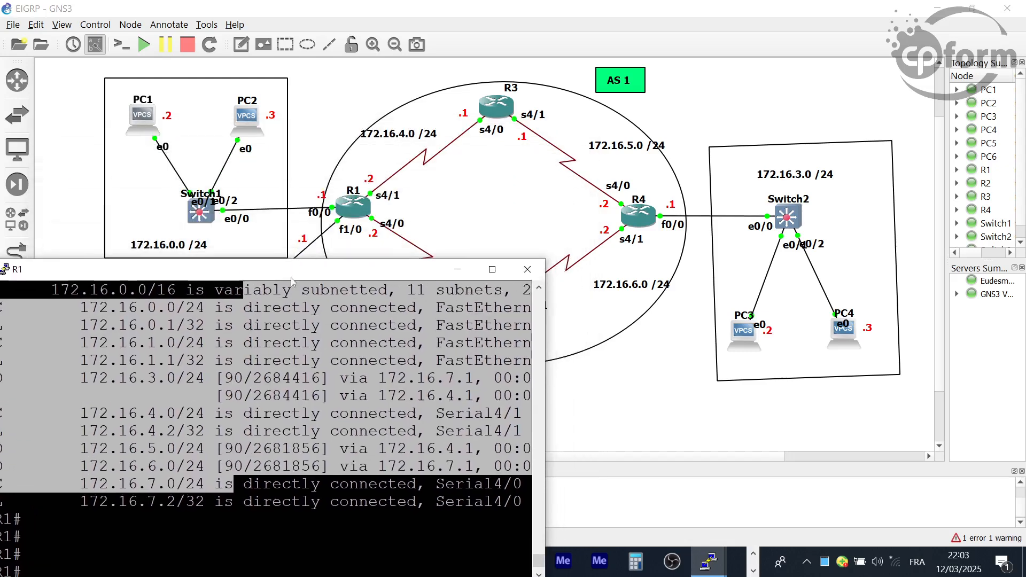
left_click_drag(302, 325, 318, 325)
left_click_drag(372, 271, 337, 341)
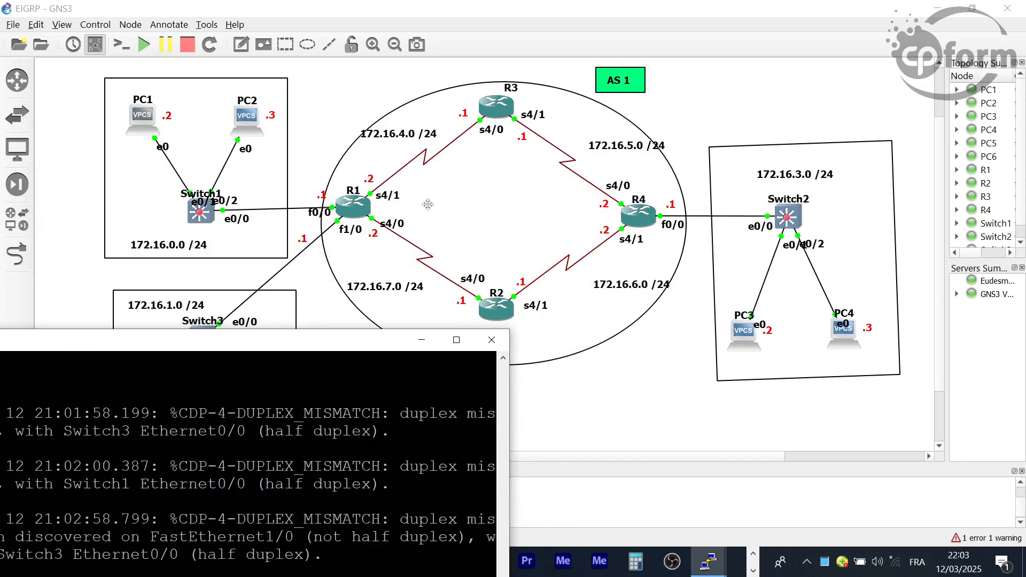
left_click_drag(344, 350, 404, 357)
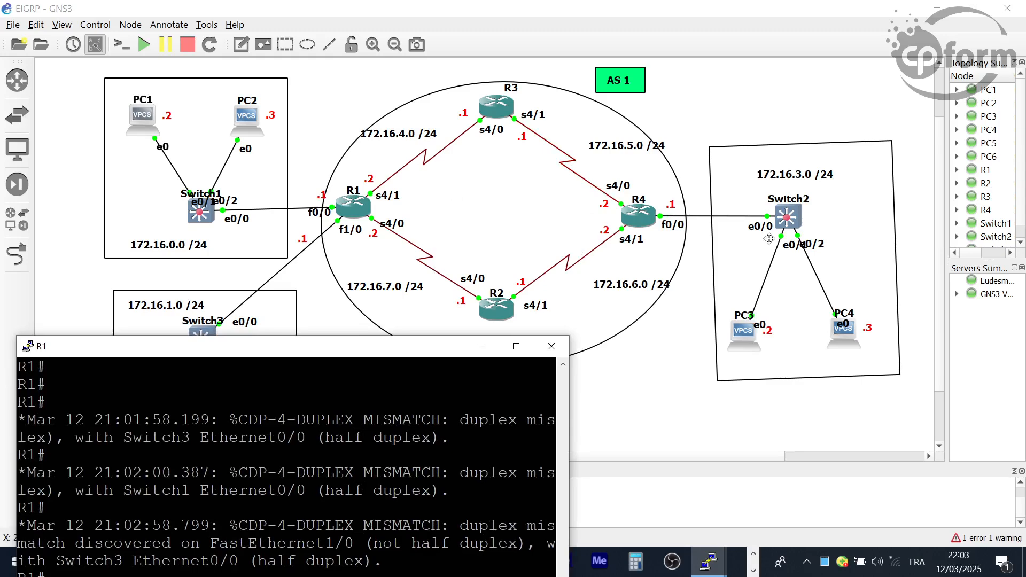
left_click_drag(371, 348, 475, 117)
- Maximize R1's console, highlight its EIGRP (D) routes, and restore the console to a smaller window over the topology
left_click(620, 114)
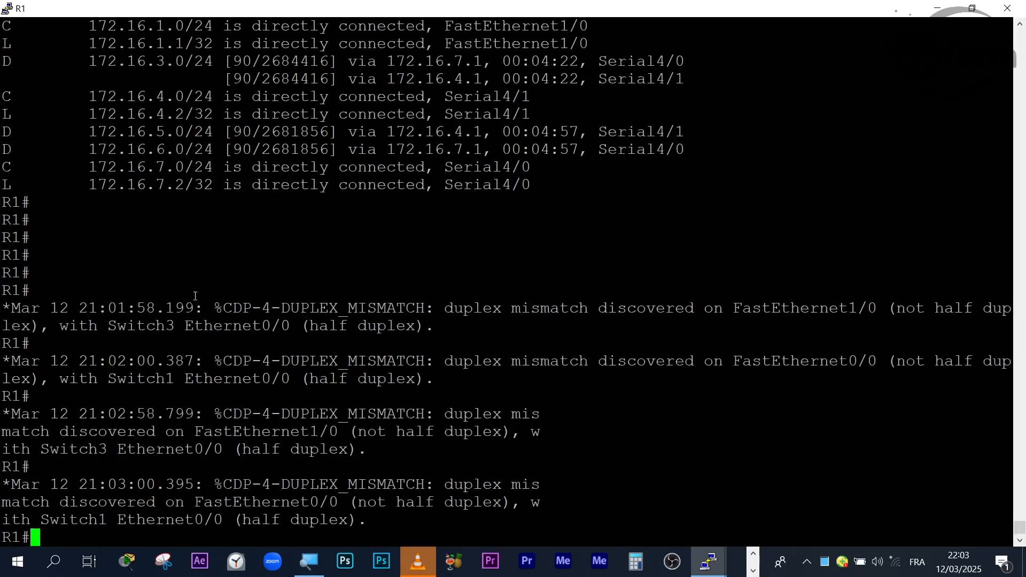
scroll(193, 303, "up", 10)
scroll(171, 302, "down", 10)
left_click_drag(15, 65, 10, 78)
left_click_drag(36, 131, 1, 156)
left_click_drag(261, 4, 399, 224)
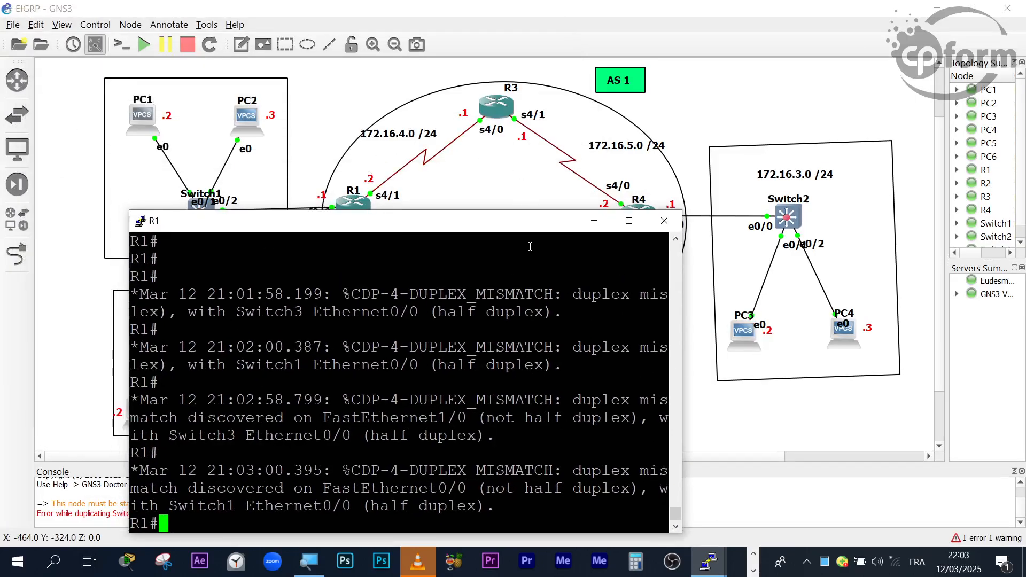
- Move R1's console aside to view the routers, maximize it, and add blank prompt lines below the duplex messages
left_click(753, 554)
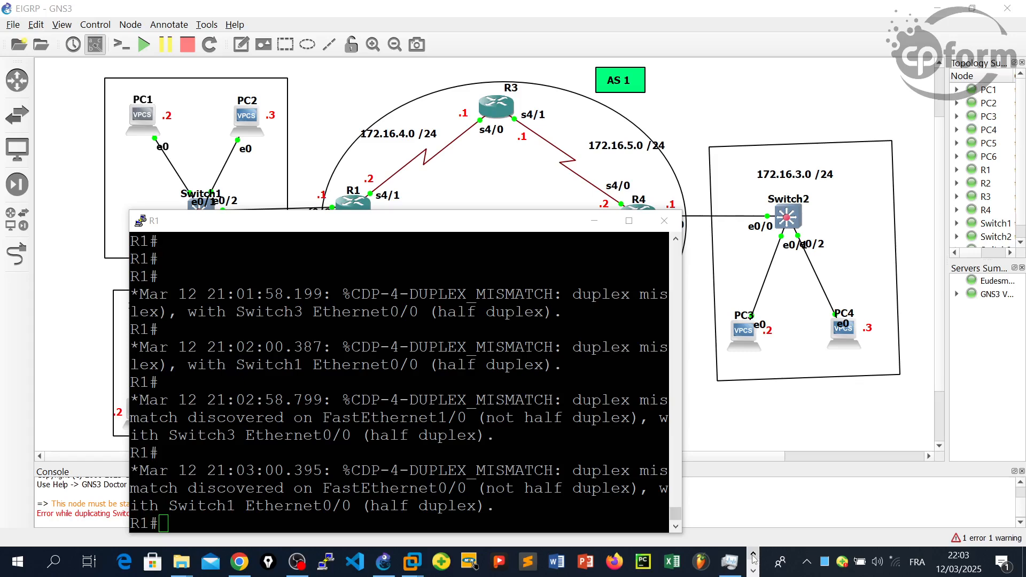
left_click(629, 224)
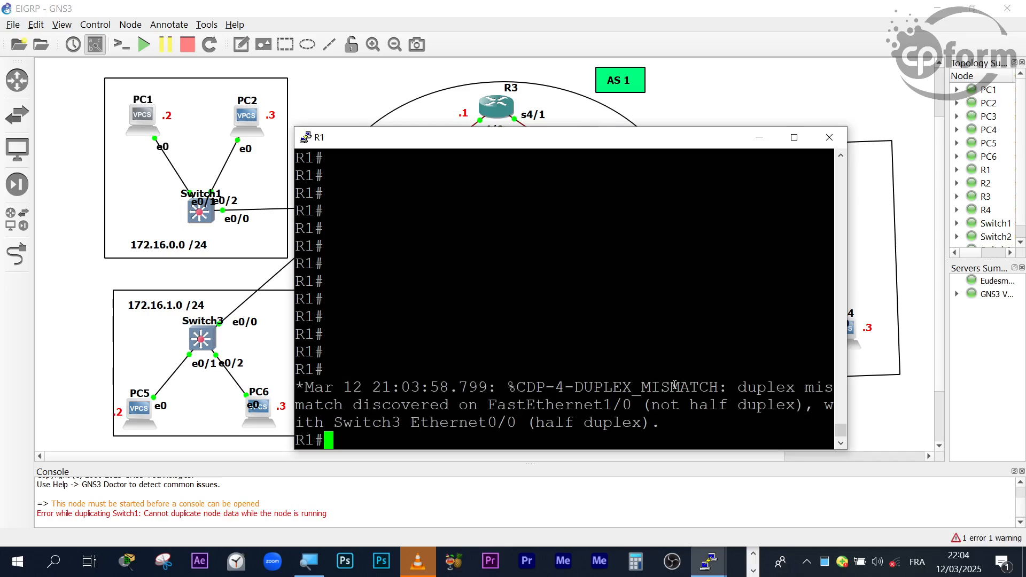
left_click_drag(572, 154, 730, 288)
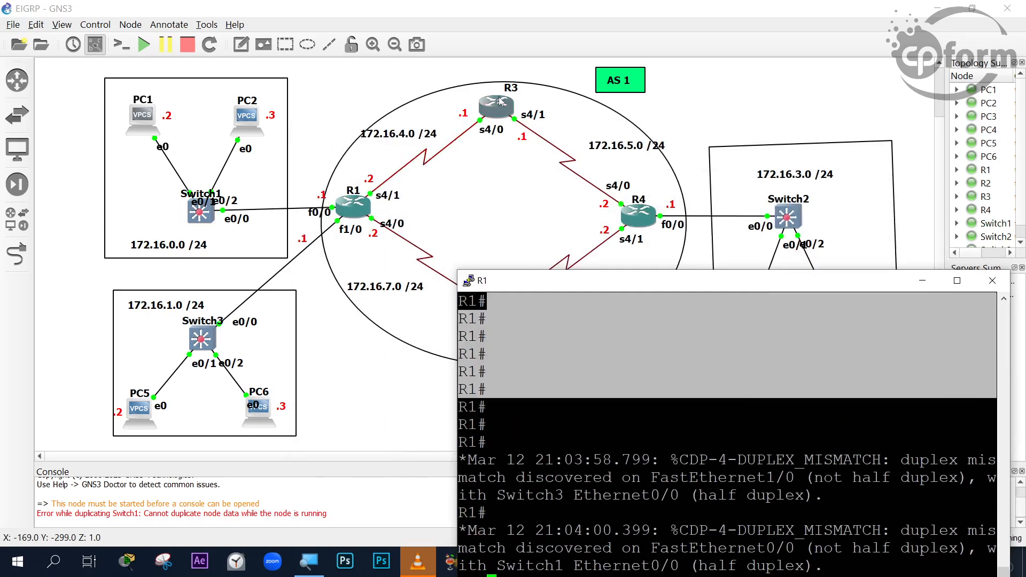
left_click_drag(559, 280, 434, 1)
key("Return")
key("Return")
key("Return")
key("Return")
key("Return")
key("Return")
key("Return")
key("Return")
key("Return")
key("Return")
key("Return")
key("Return")
key("Return")
key("Return")
key("Return")
key("Return")
key("Return")
key("Return")
key("Return")
key("Return")
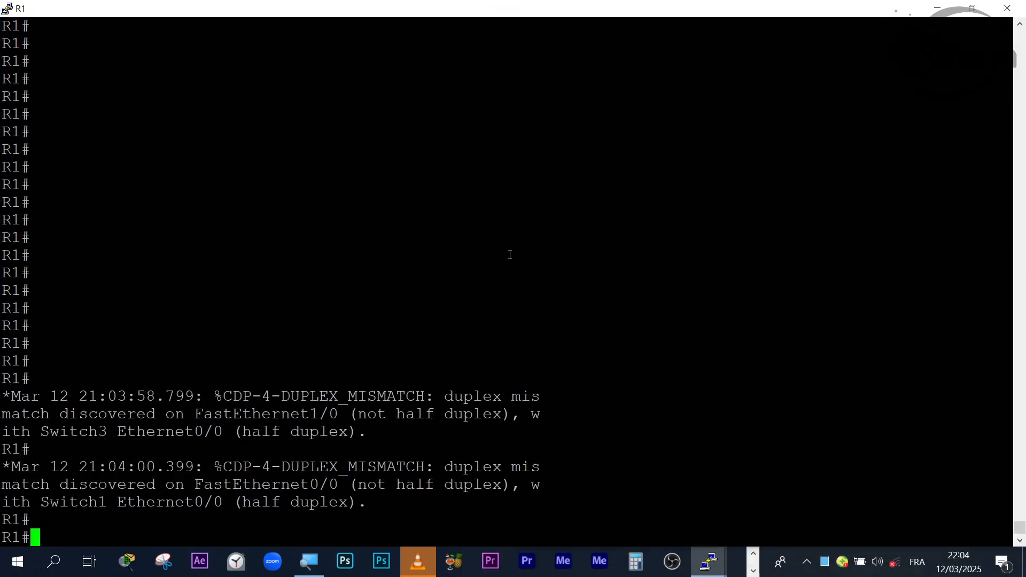
- Display R1's EIGRP neighbors with show ip eigrp neighbors, adding blank prompt lines after the output
type("sho")
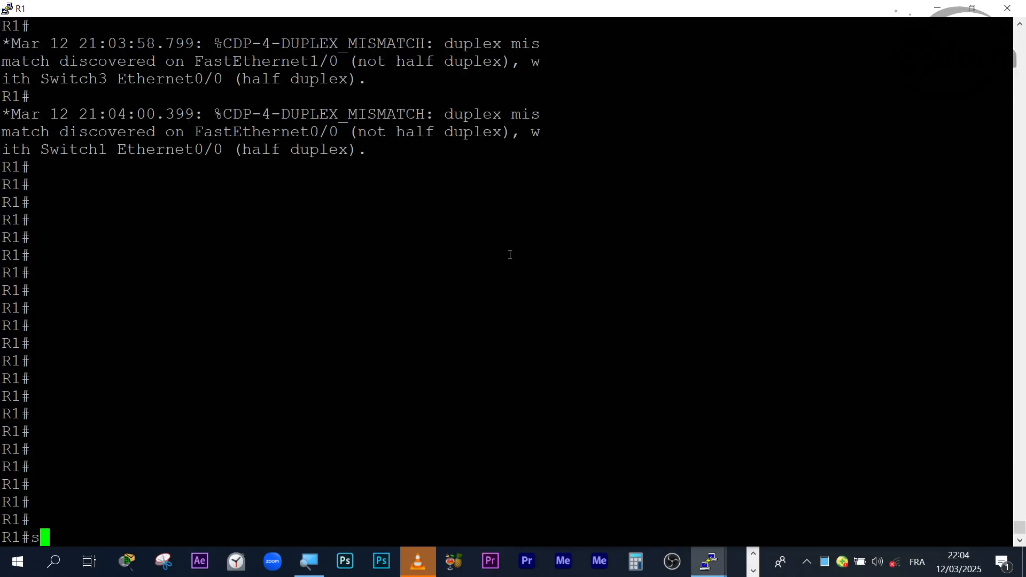
key("Tab")
type("ip ei")
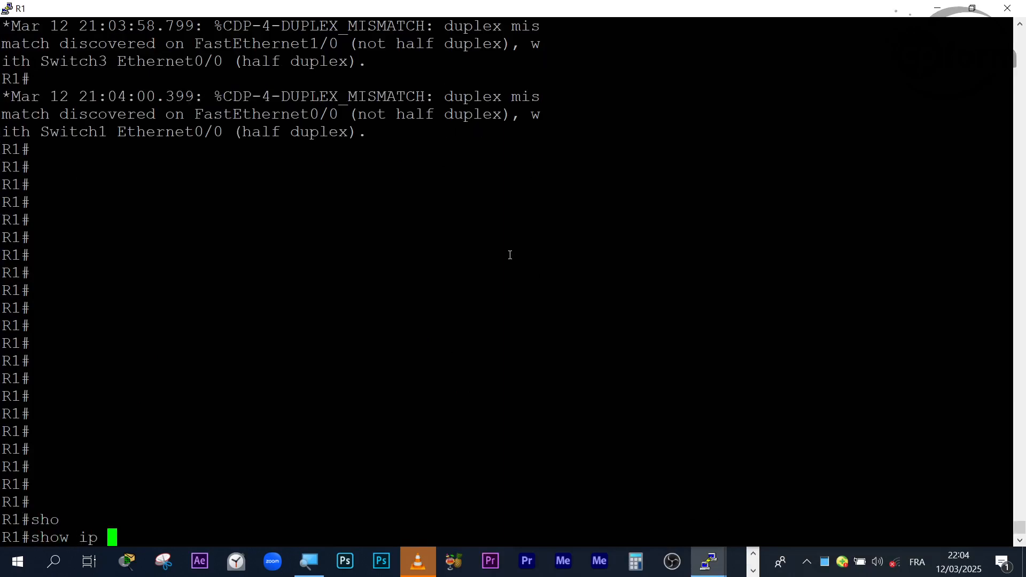
key("Tab")
type("ne")
key("Tab")
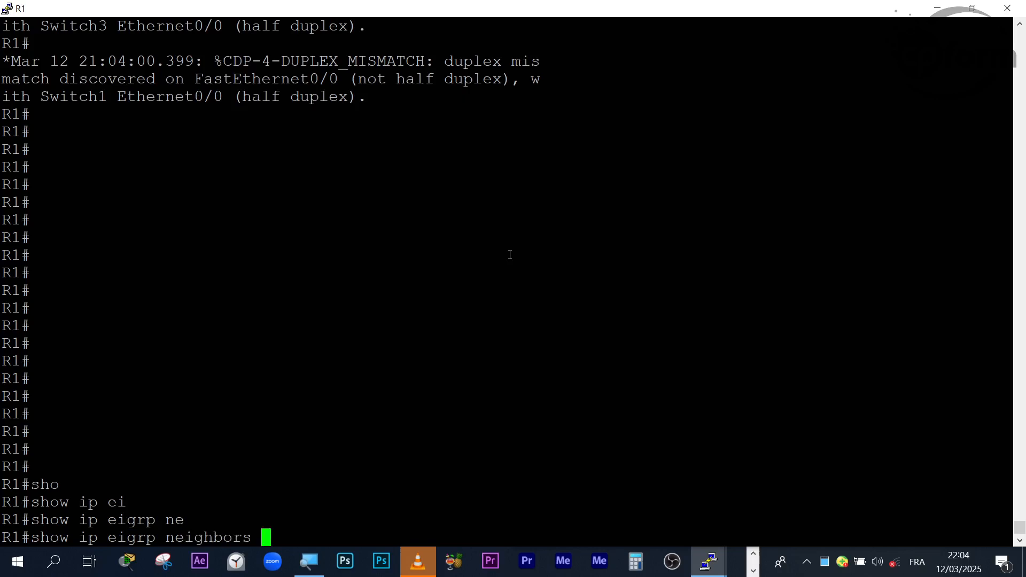
key("Return")
key("Return")
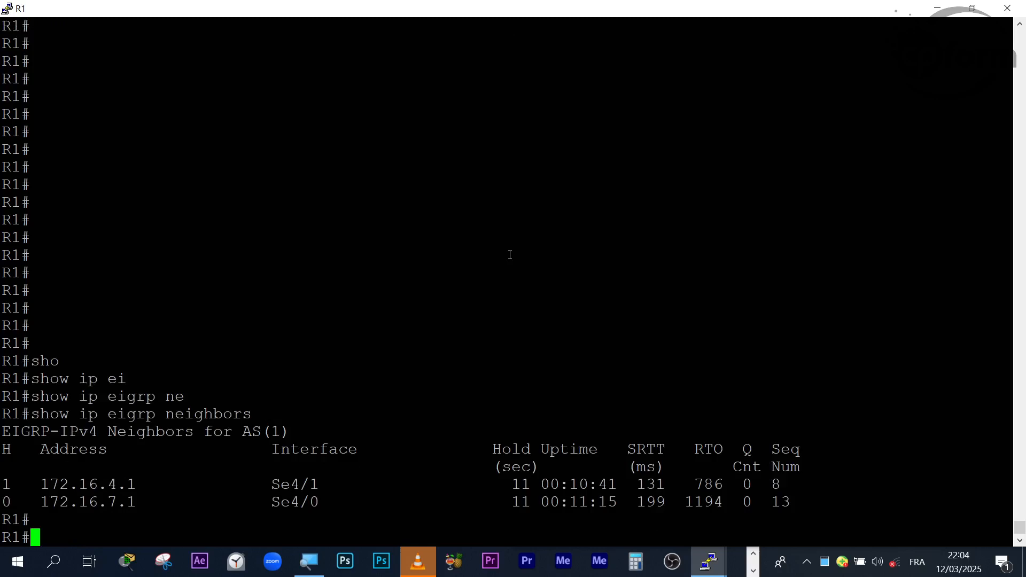
key("Return")
key("Return")
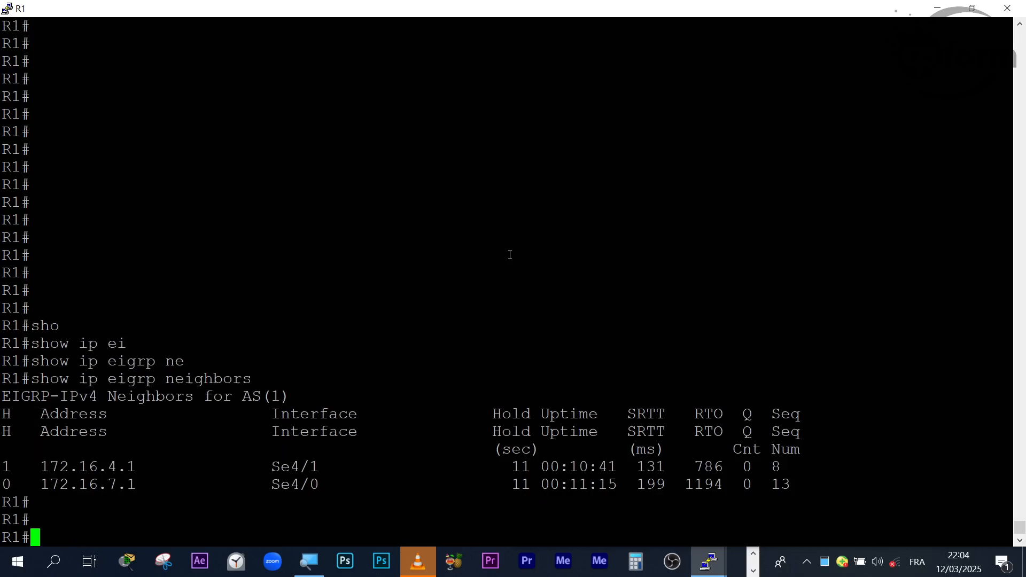
- Highlight the Se4/1 and Se4/0 interfaces in R1's EIGRP neighbor table
left_click(753, 554)
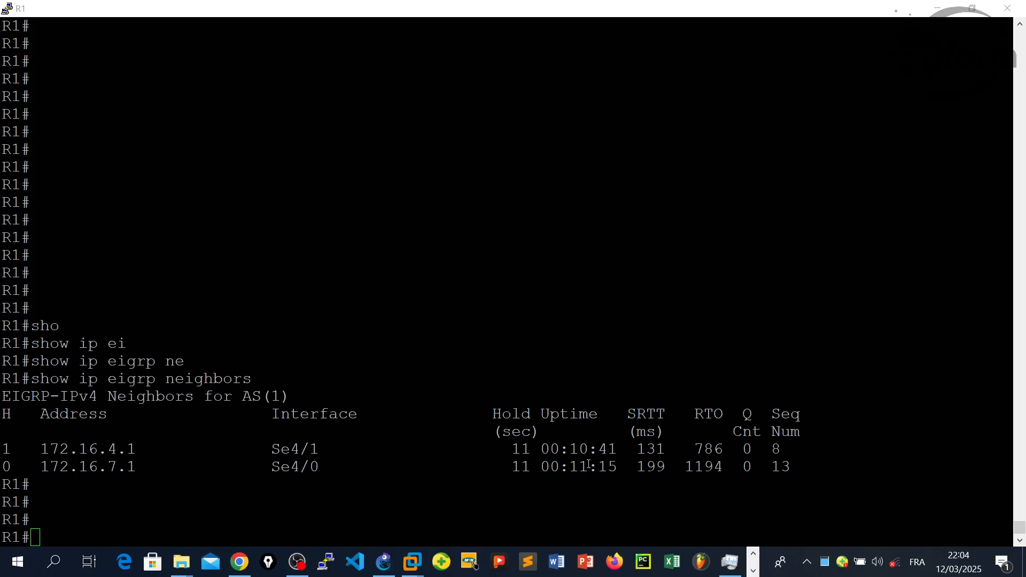
left_click_drag(338, 450, 270, 449)
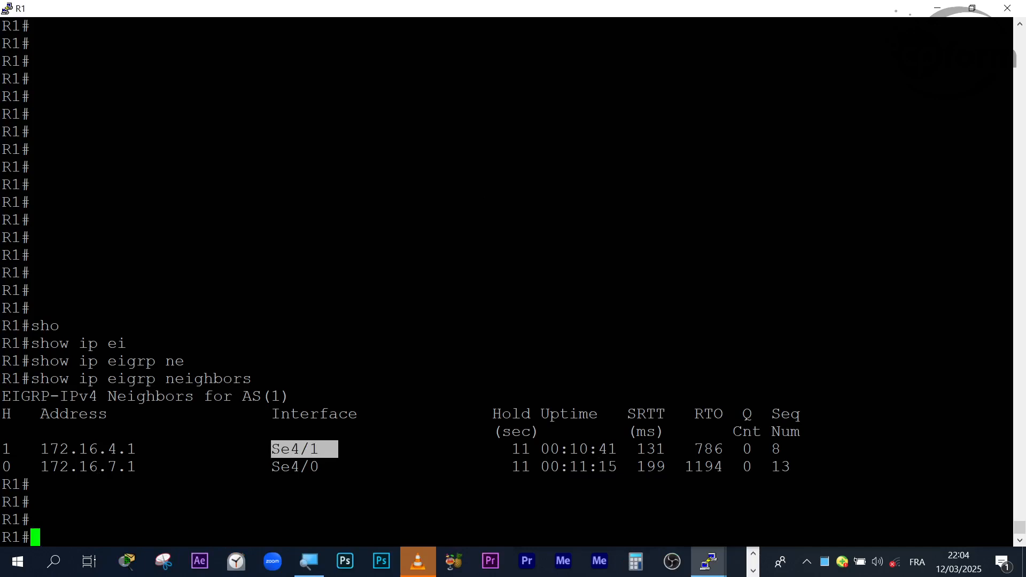
double_click(321, 484)
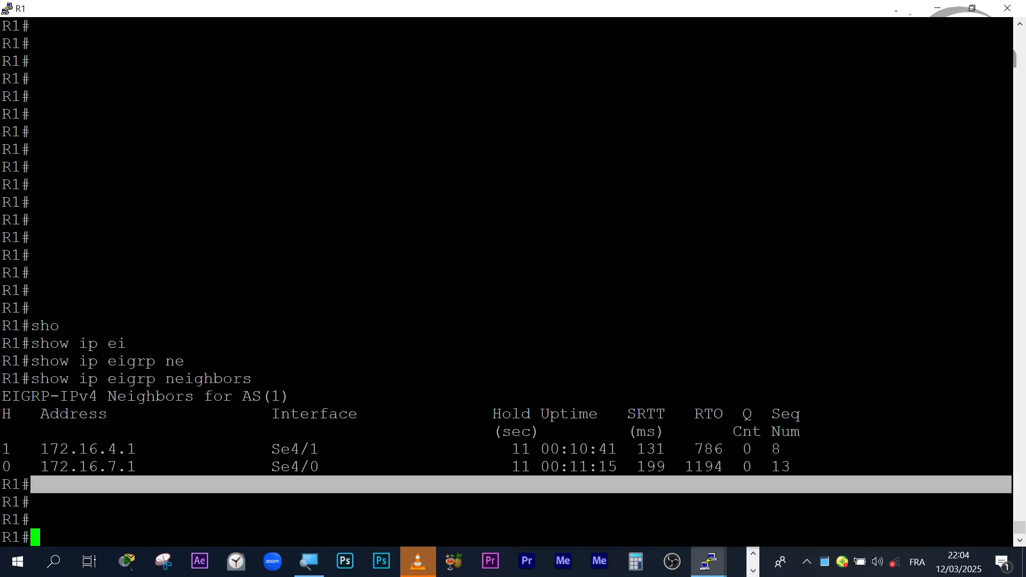
left_click_drag(340, 472, 283, 468)
- Restore R1's console beside the topology and compare neighbor addresses 172.16.4.1 and 172.16.7.1 and their interfaces with the R3 and R2 links
left_click_drag(376, 5, 674, 192)
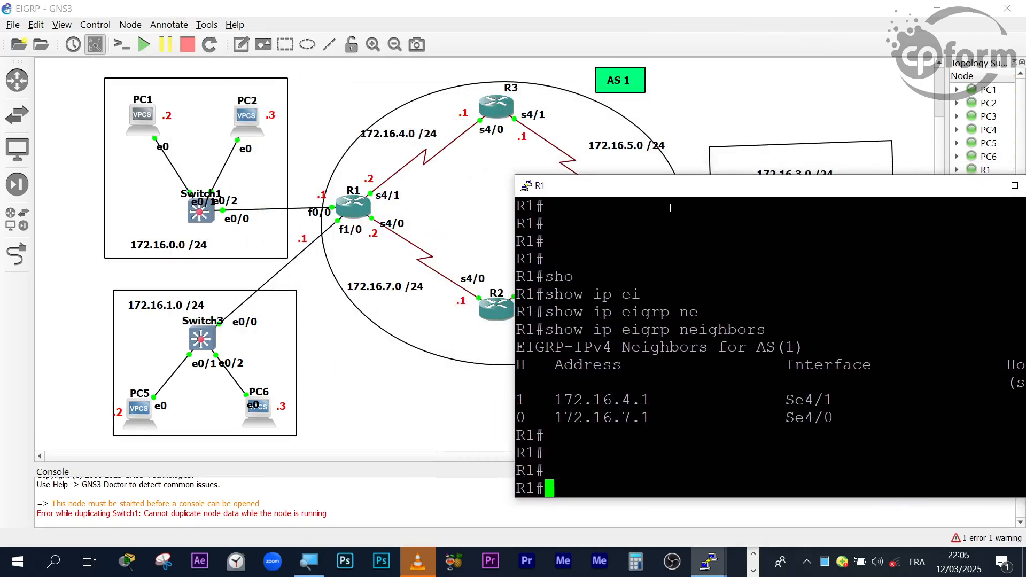
left_click_drag(859, 407, 783, 410)
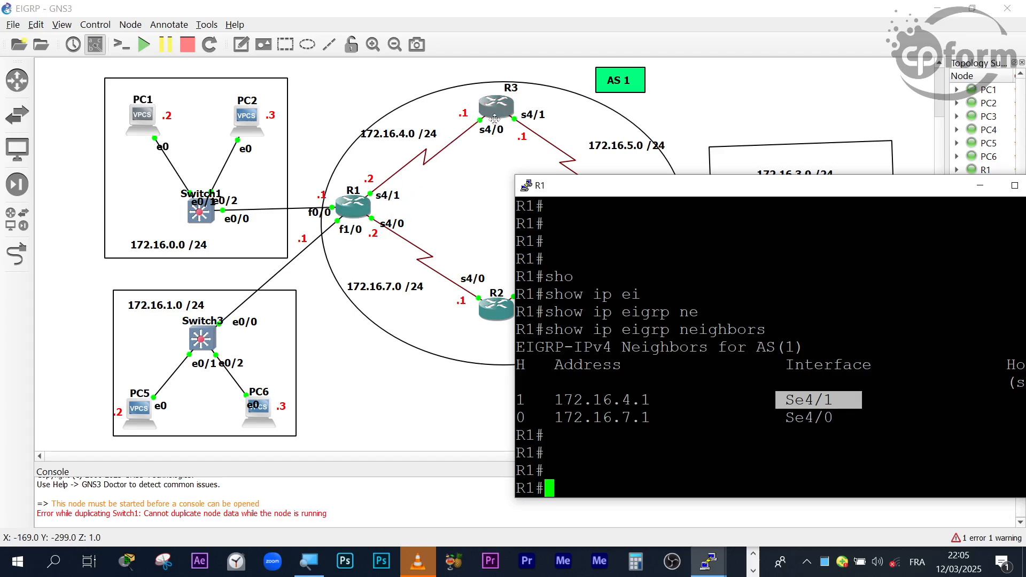
left_click_drag(1018, 401, 520, 380)
left_click_drag(876, 419, 516, 418)
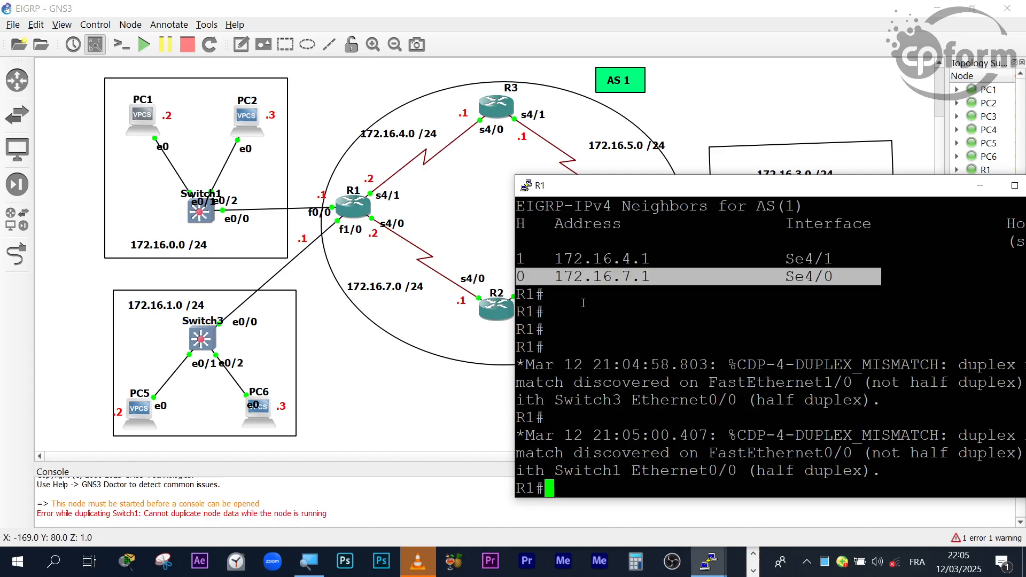
left_click(605, 323)
left_click_drag(554, 277, 660, 277)
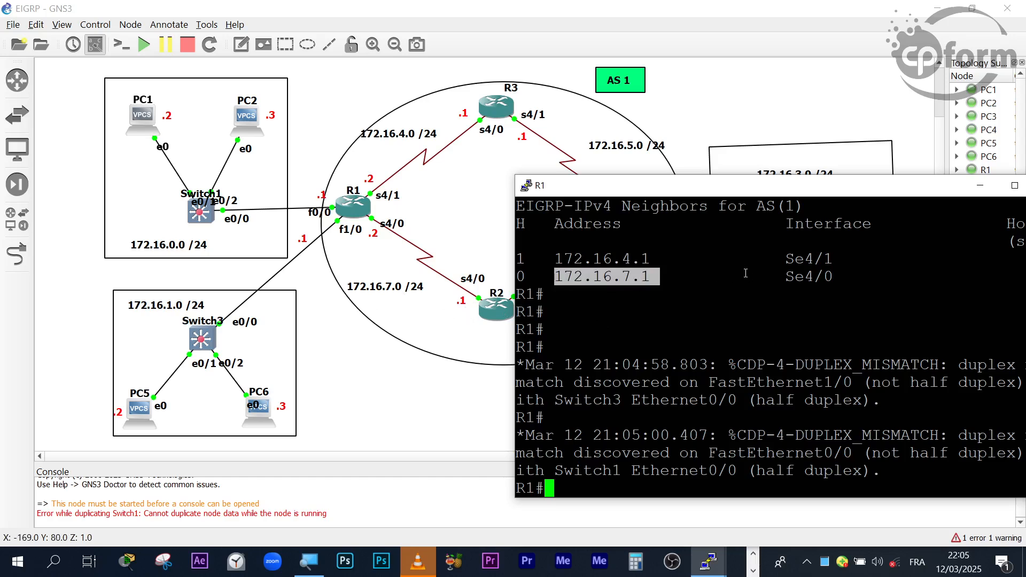
left_click_drag(663, 260, 554, 260)
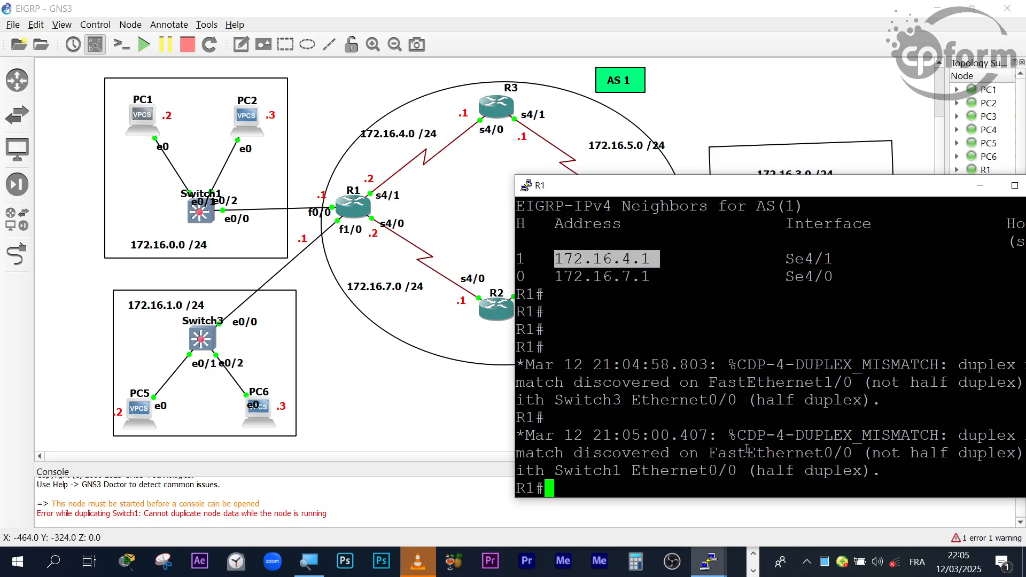
- Minimize R1's console and dismiss the VLC notification to show the full topology
left_click(751, 552)
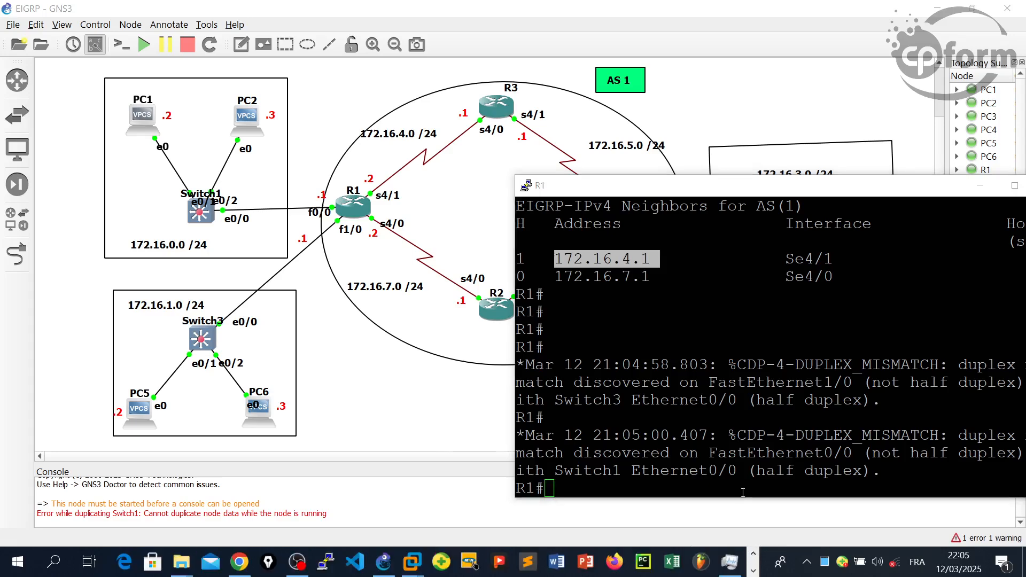
left_click_drag(723, 192, 590, 190)
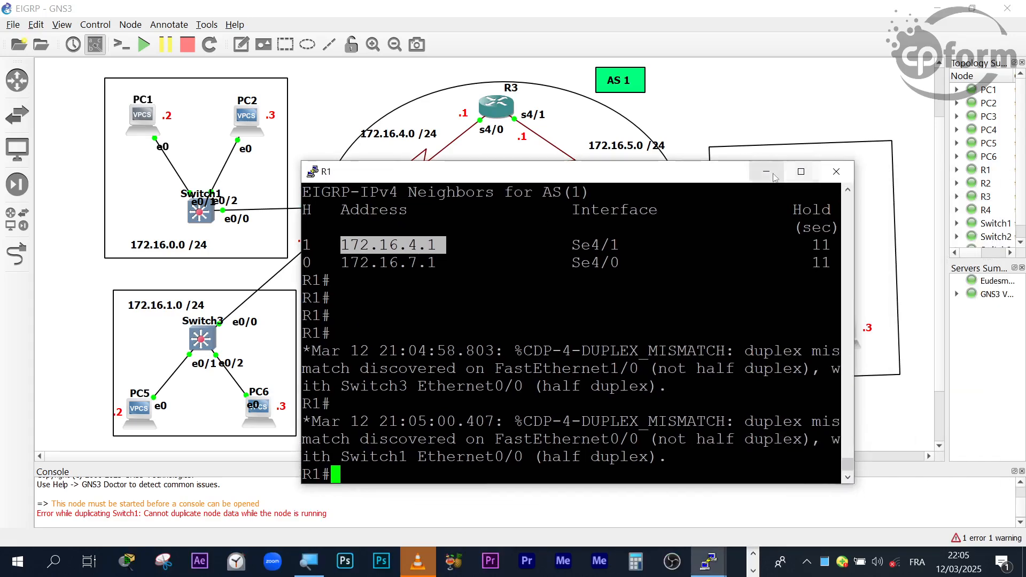
left_click(768, 173)
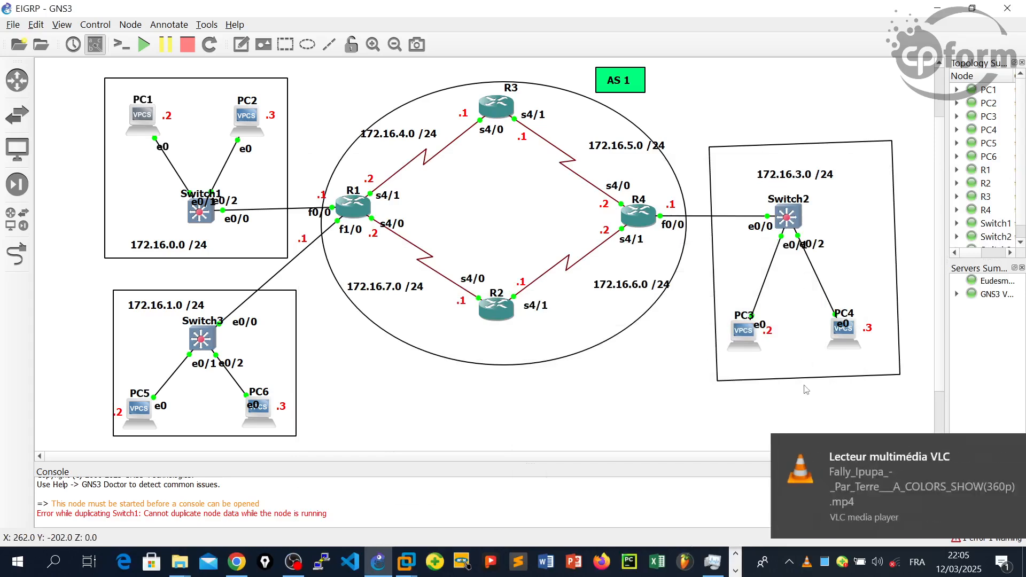
left_click(1002, 448)
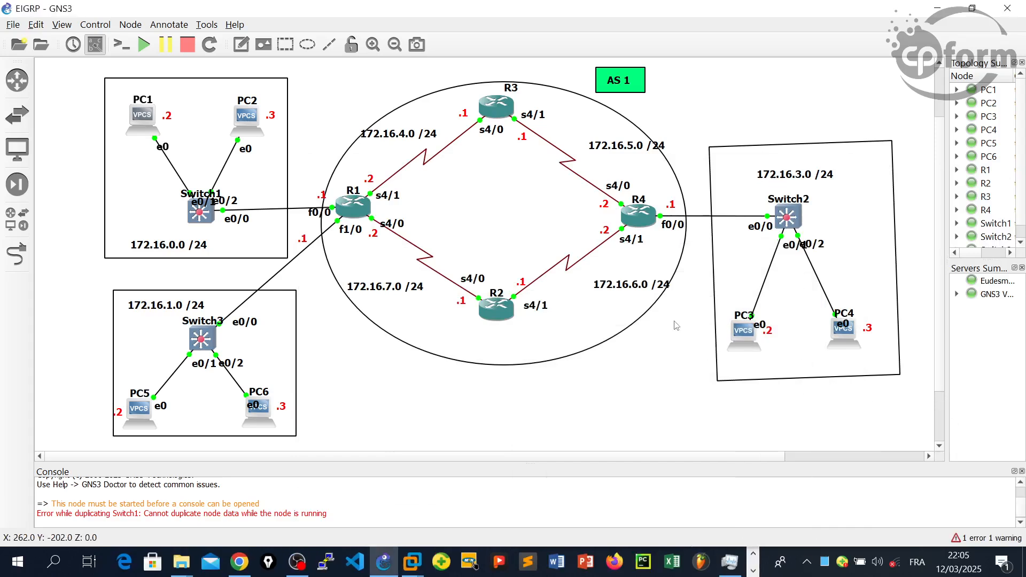